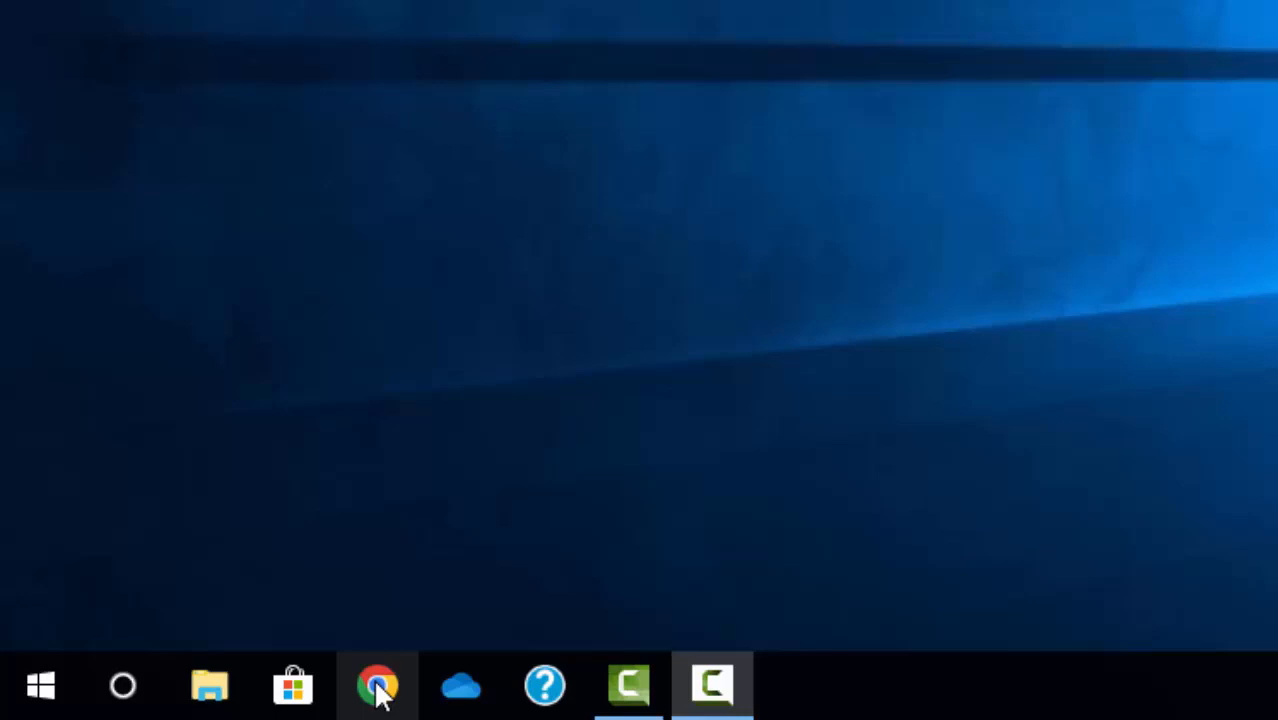
- Open Chrome with the guru.smp.belajar.id profile and search the web for "my maps"
click(377, 683)
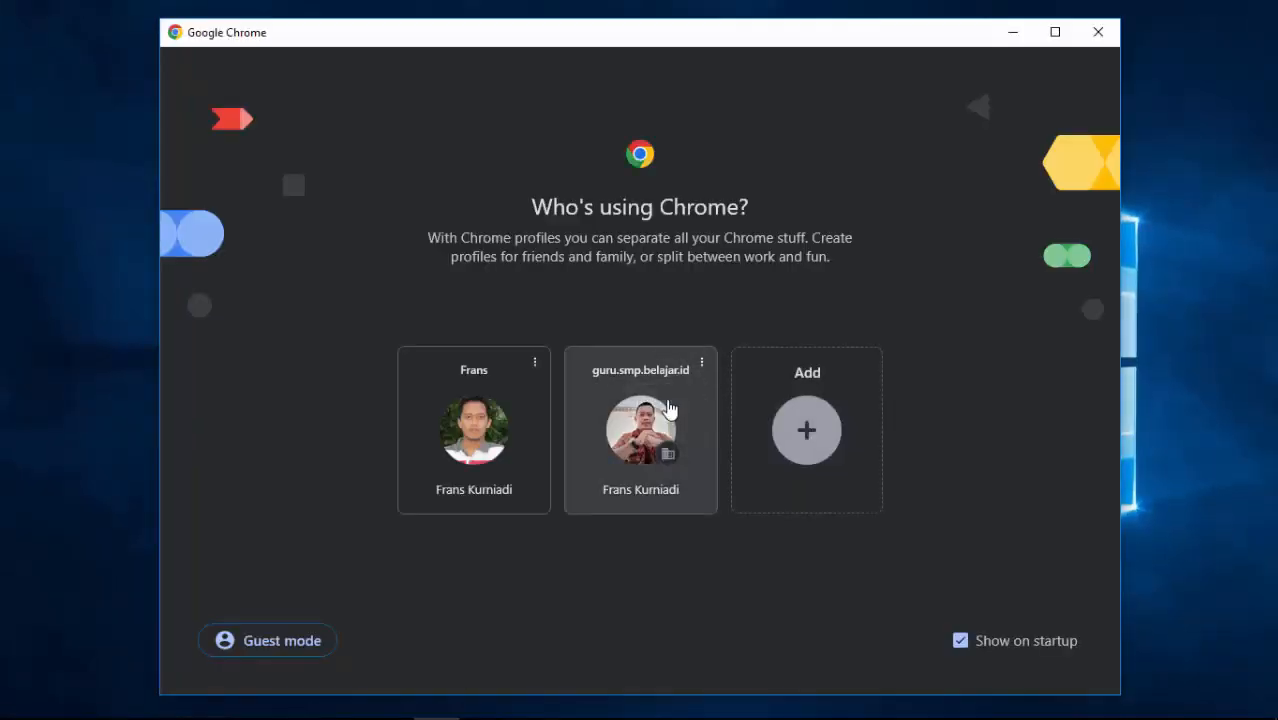
click(669, 408)
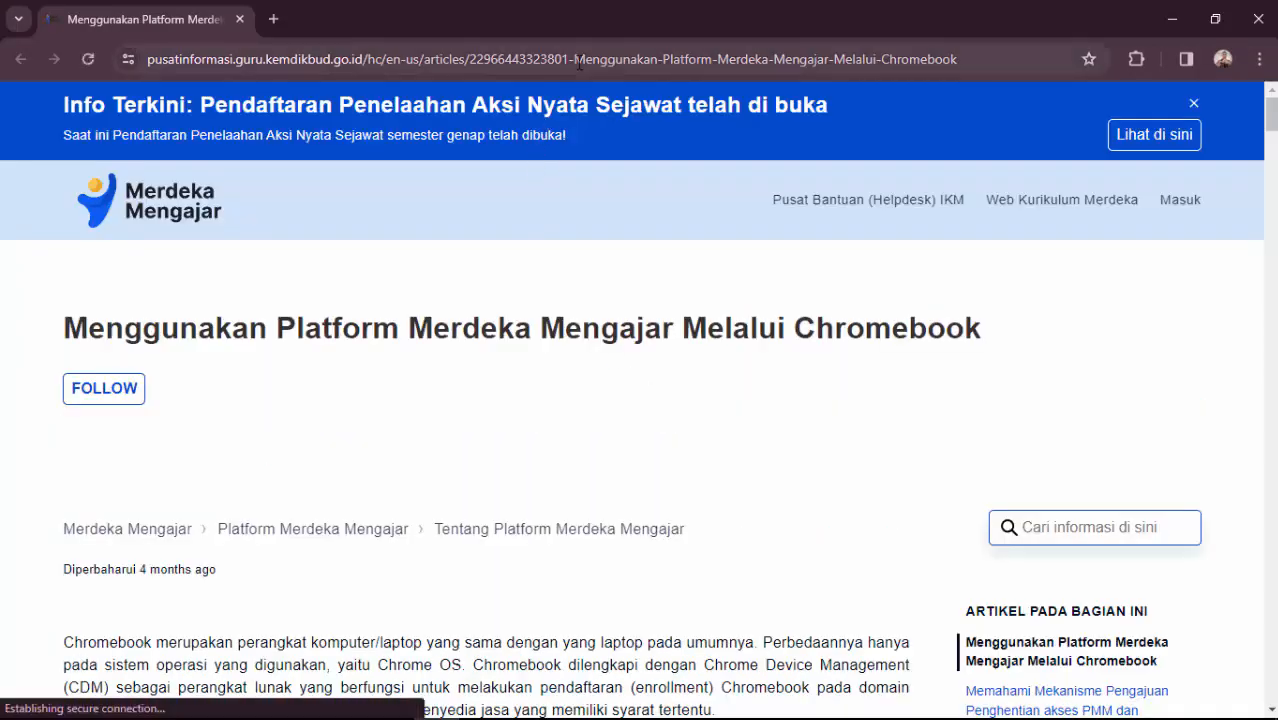
click(579, 60)
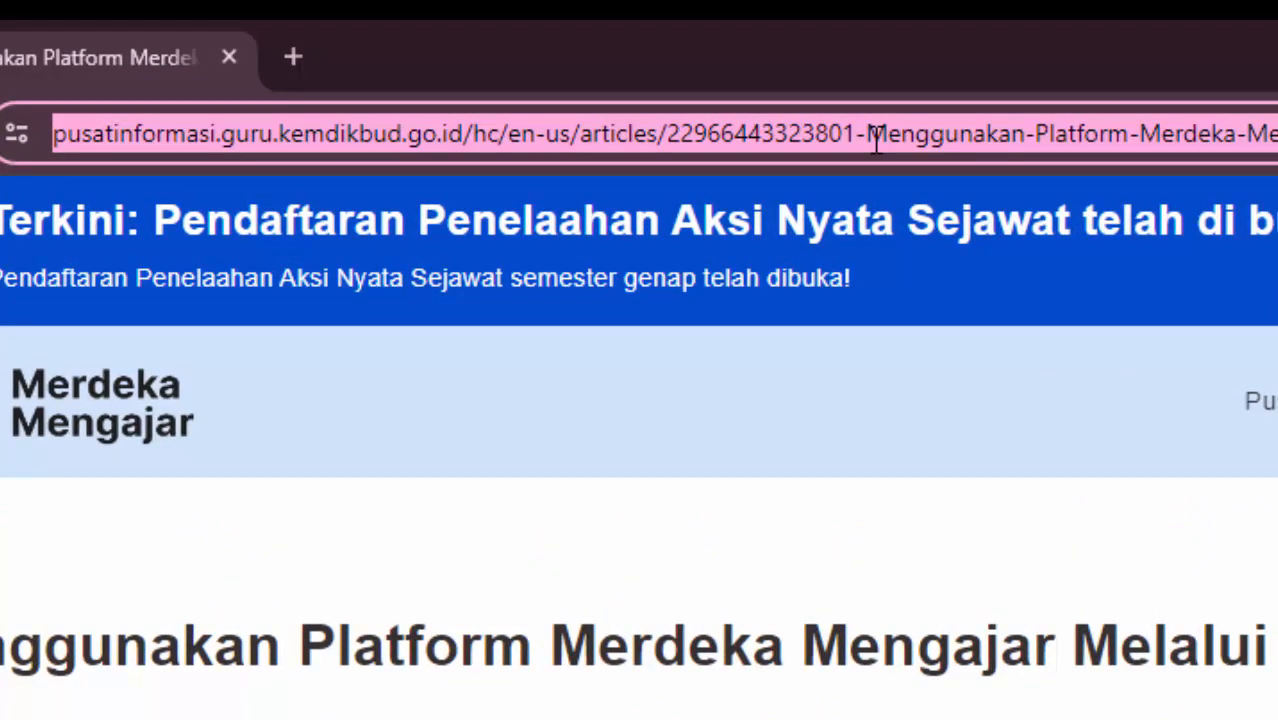
text(my maps)
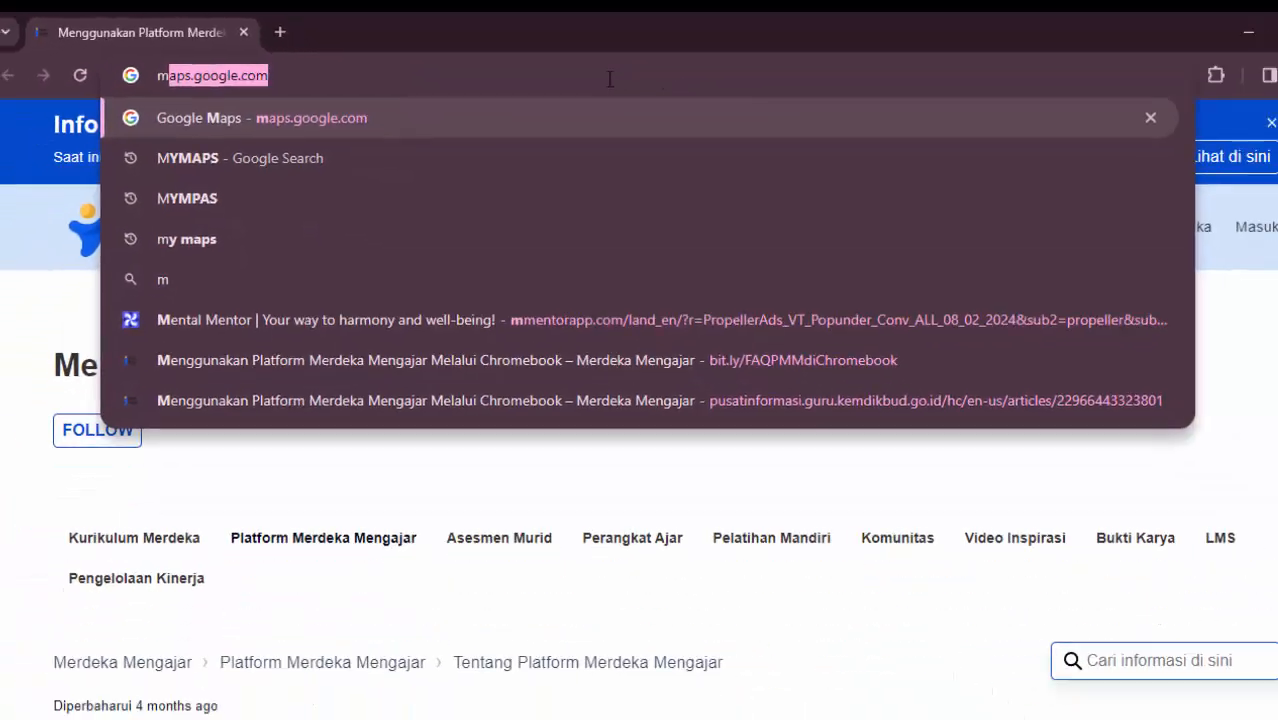
key(Return)
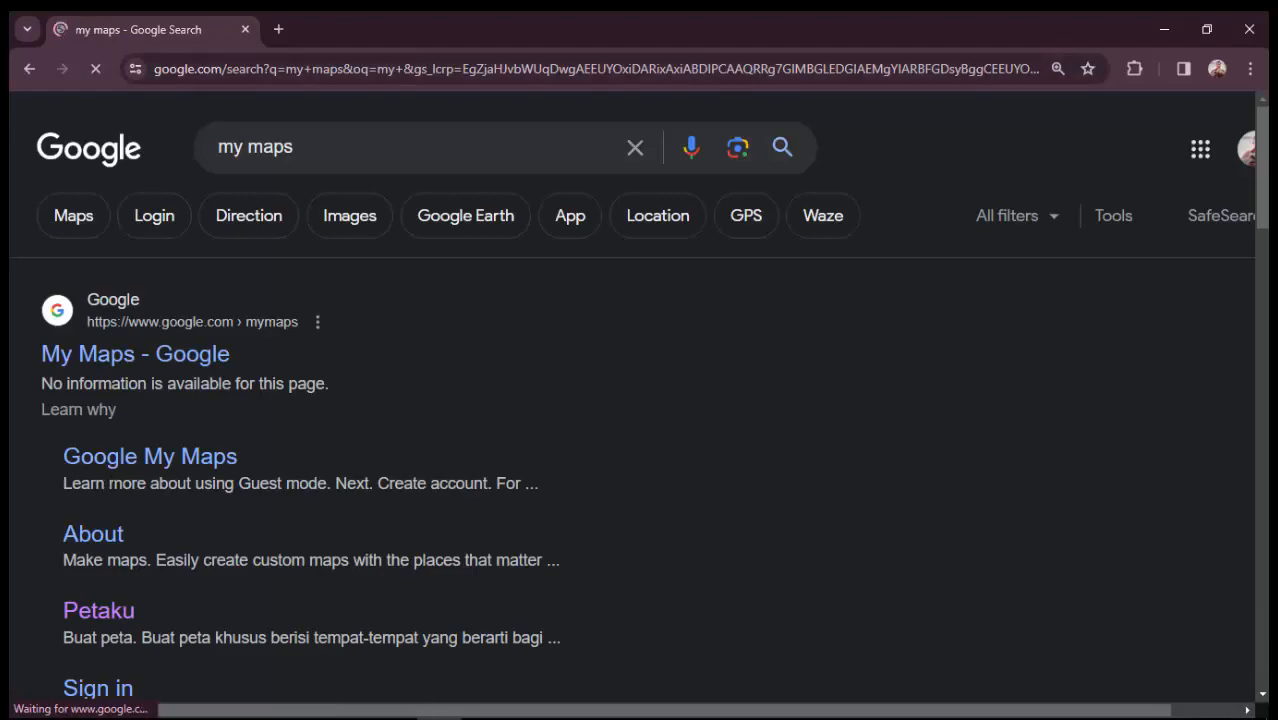
- Enter Google My Maps through the Petaku search result and create a new map
scroll(197, 518, down, 1)
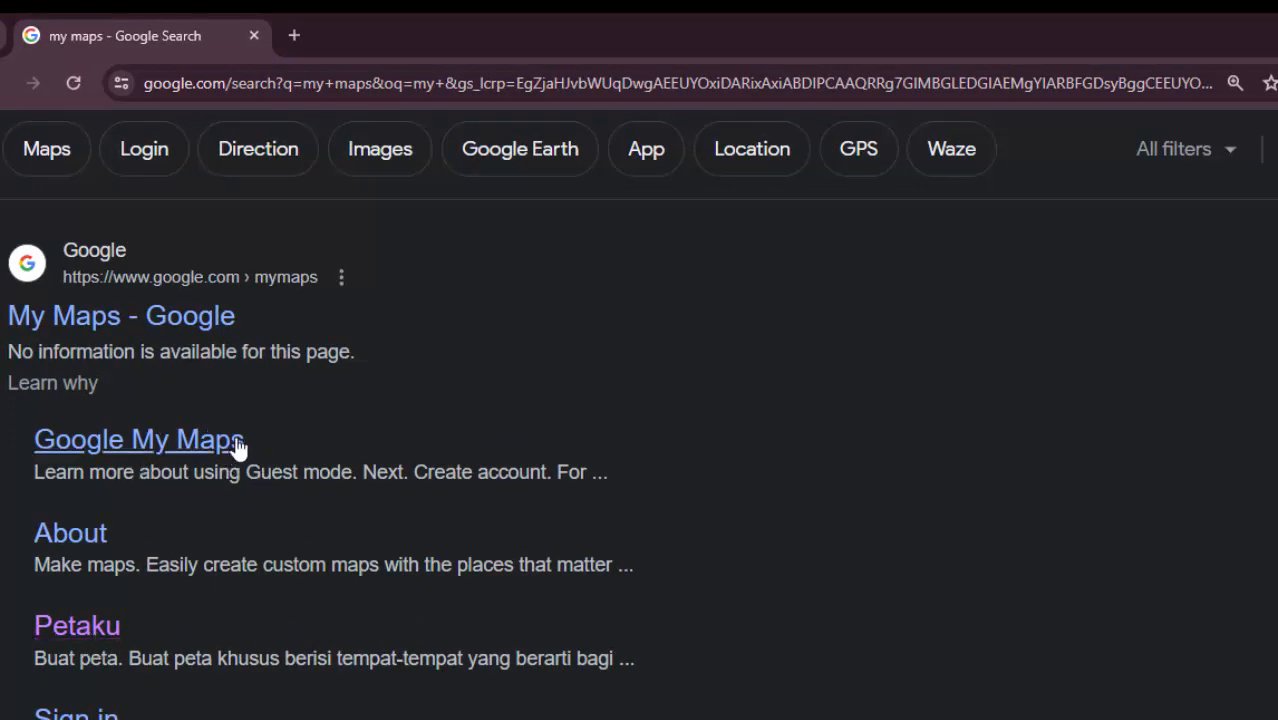
click(87, 630)
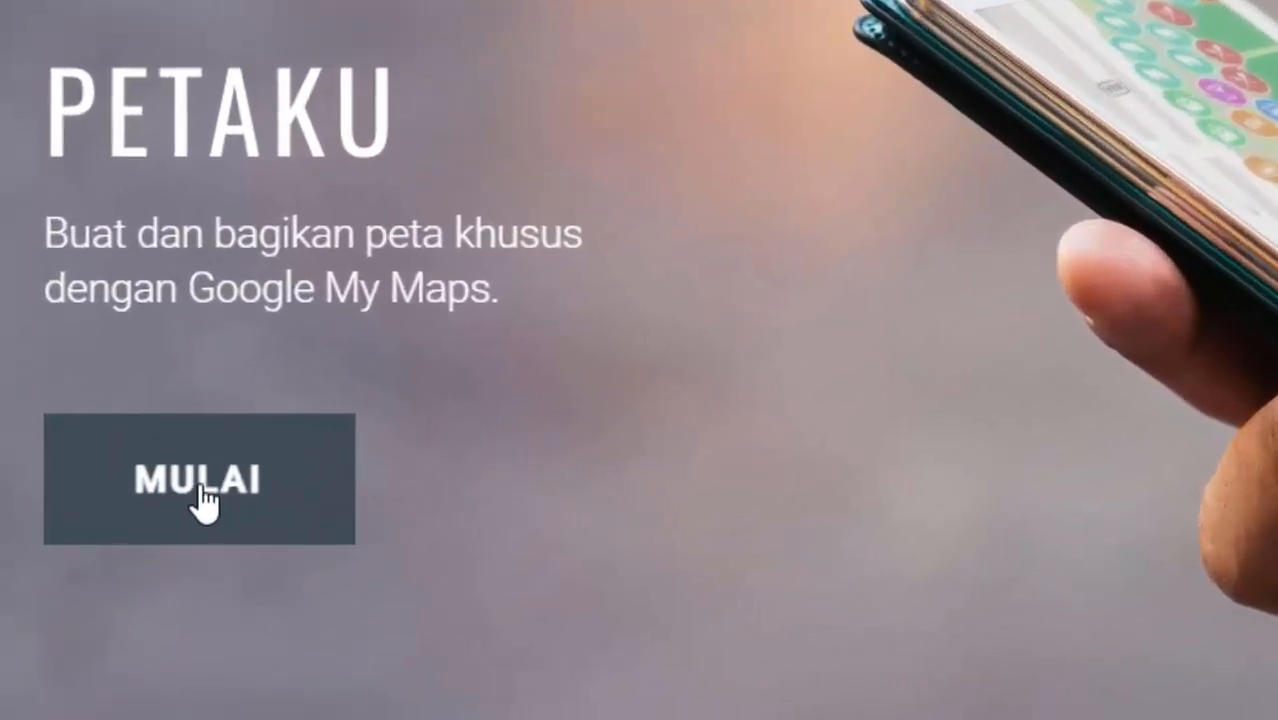
click(203, 496)
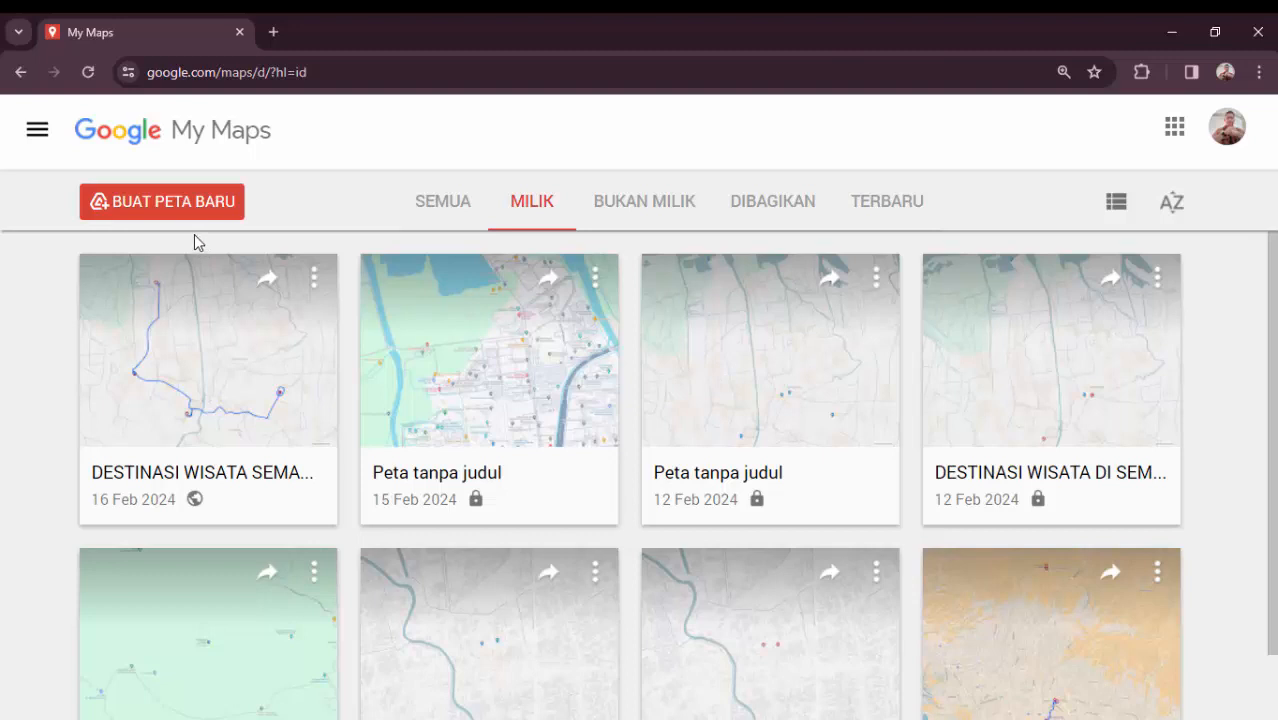
click(174, 208)
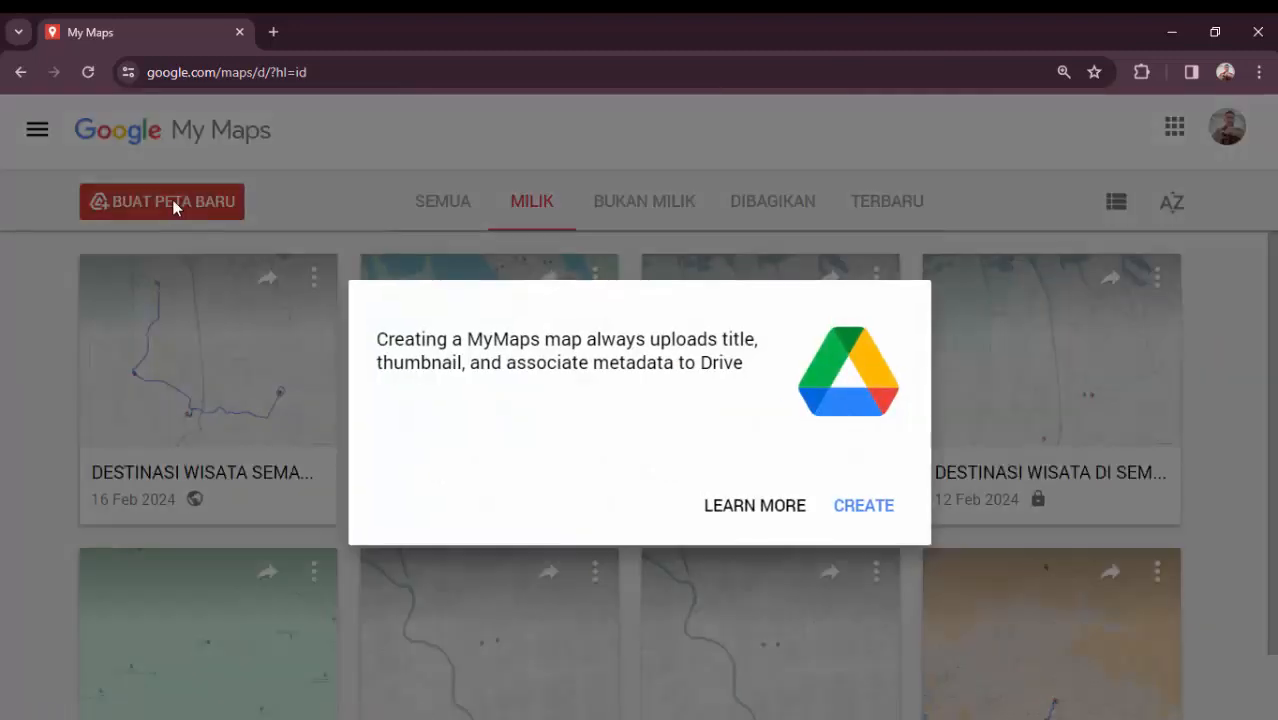
click(866, 507)
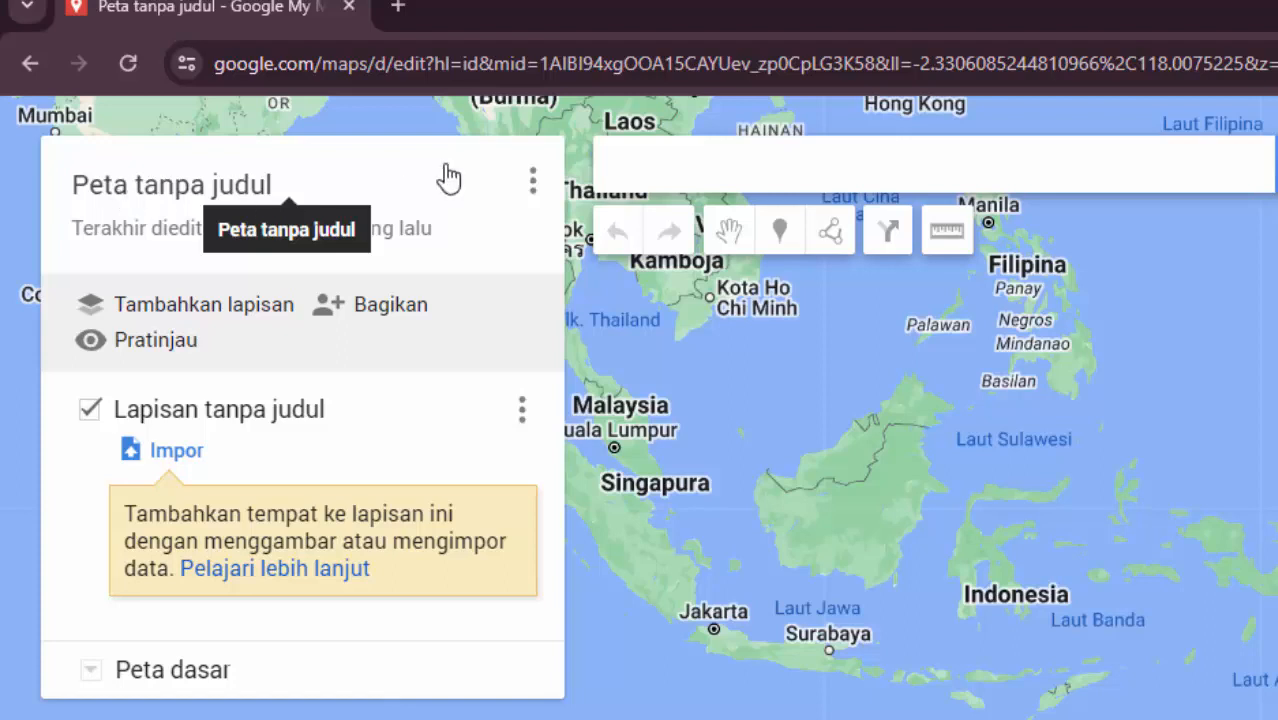
- Open the untitled map's title and description for editing
click(534, 190)
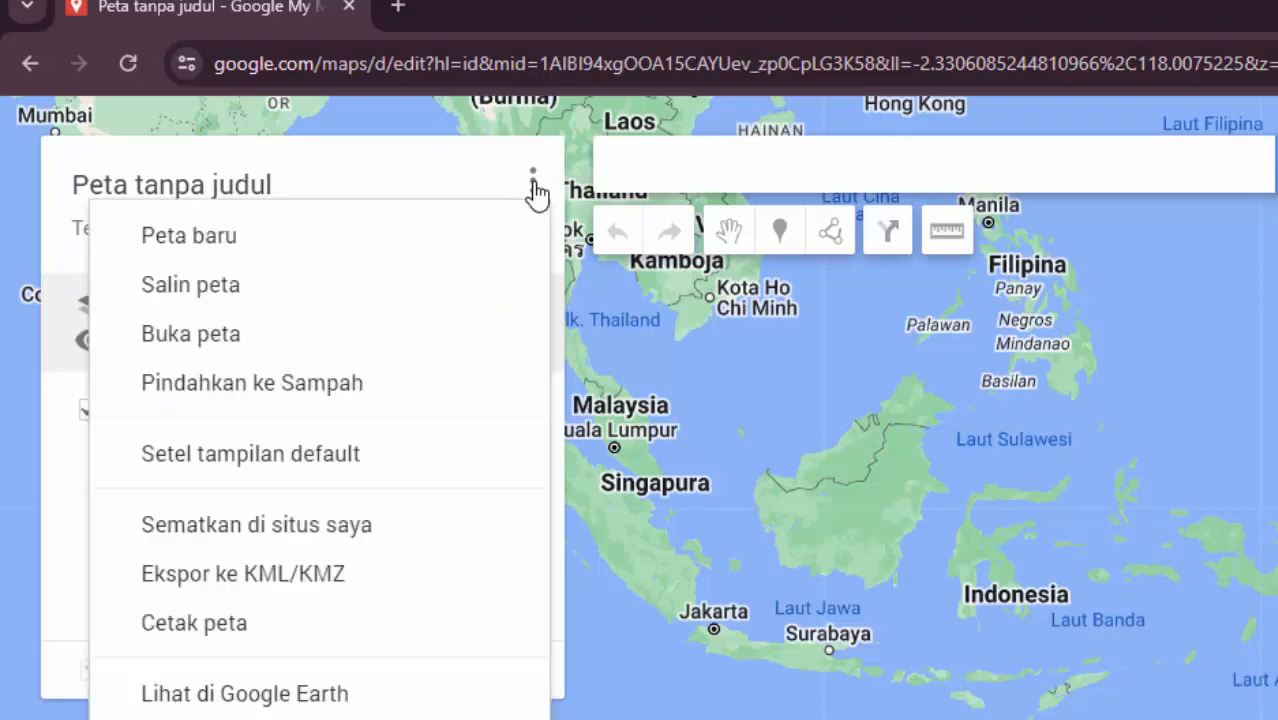
click(352, 180)
click(352, 180)
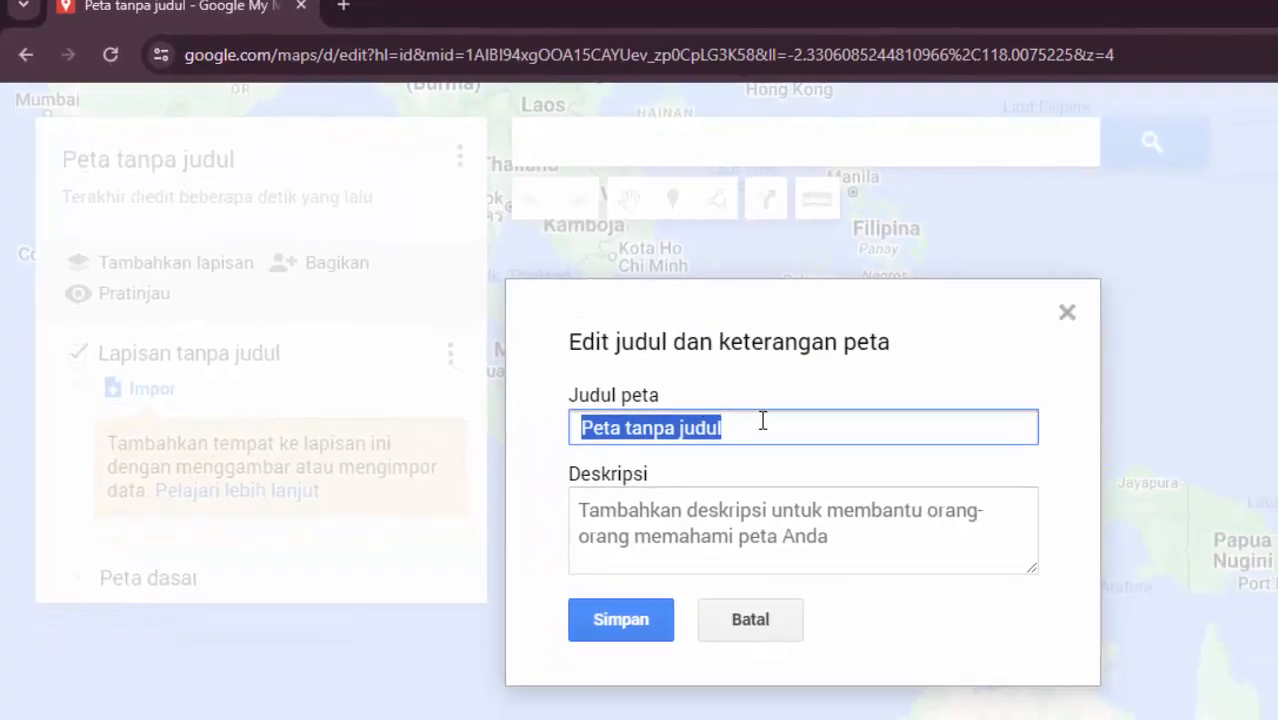
text(w)
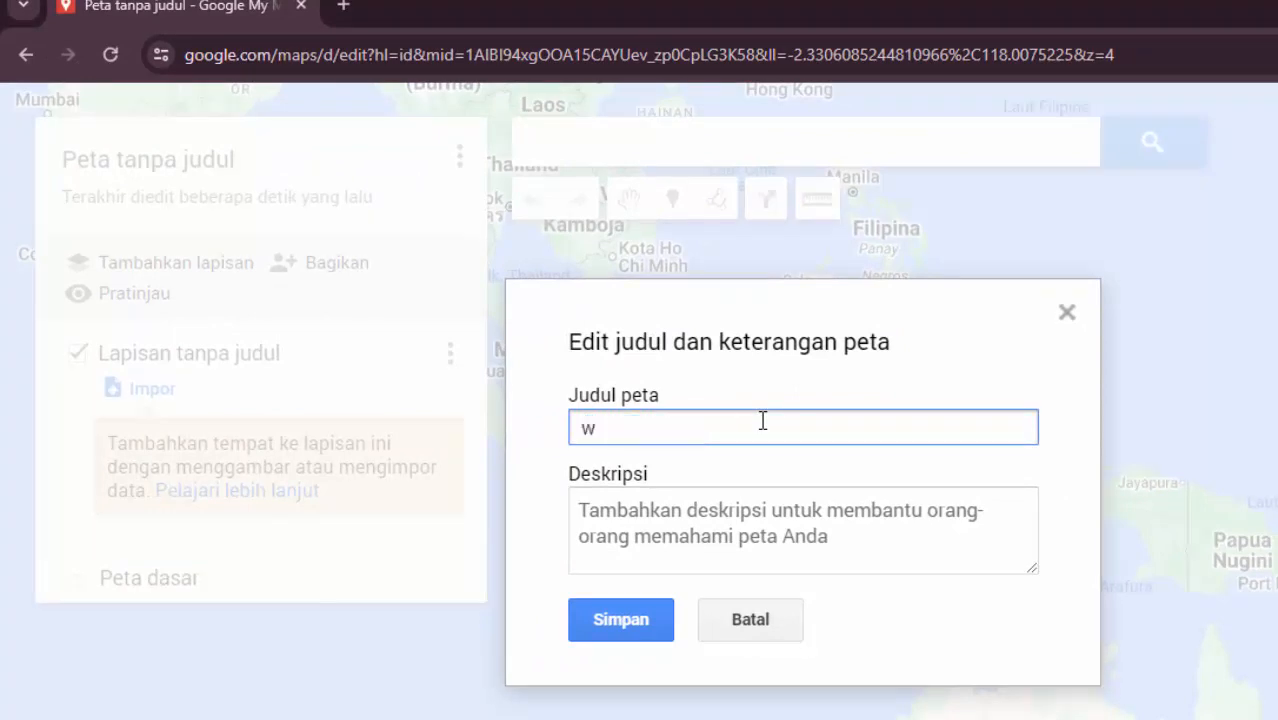
key(BackSpace)
text(TEMPAT )
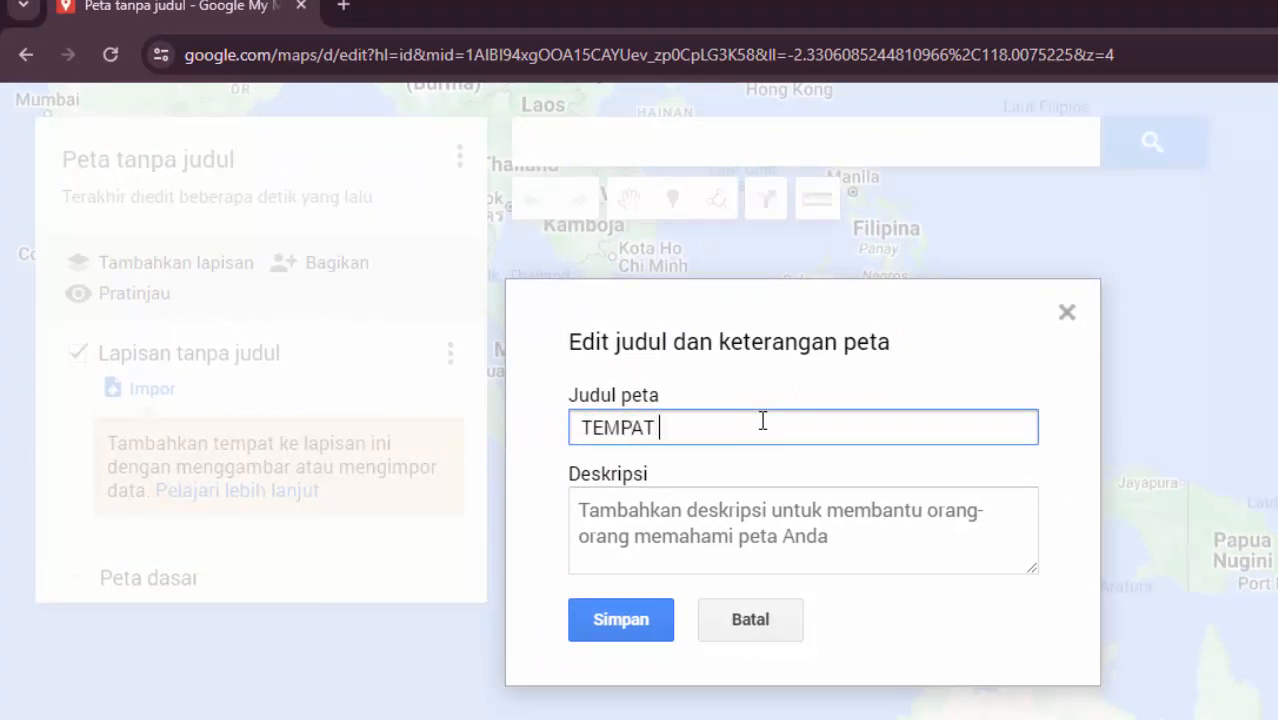
text(WISATA)
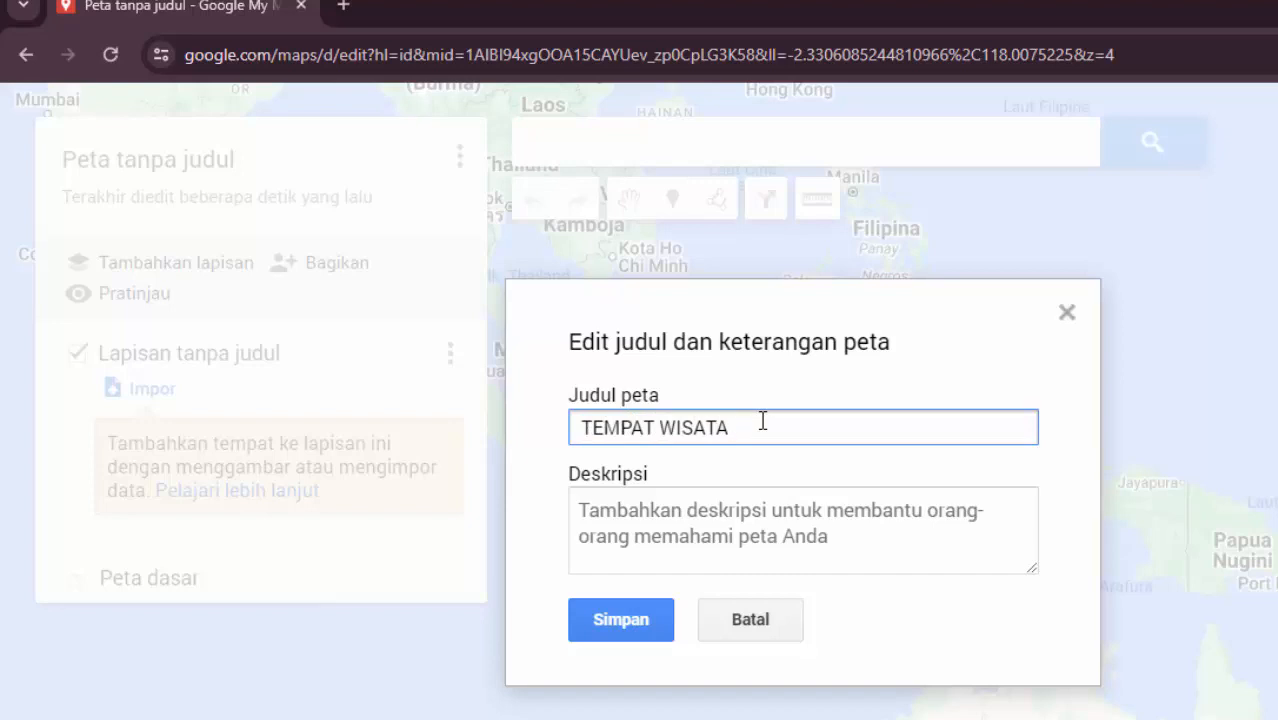
key(BackSpace)
key(BackSpace)
key(BackSpace)
key(BackSpace)
key(BackSpace)
key(BackSpace)
key(BackSpace)
key(BackSpace)
key(BackSpace)
key(BackSpace)
key(BackSpace)
key(BackSpace)
key(BackSpace)
key(BackSpace)
- Enter DESTINASI WISATA SEMARANG as the map title
text(DES)
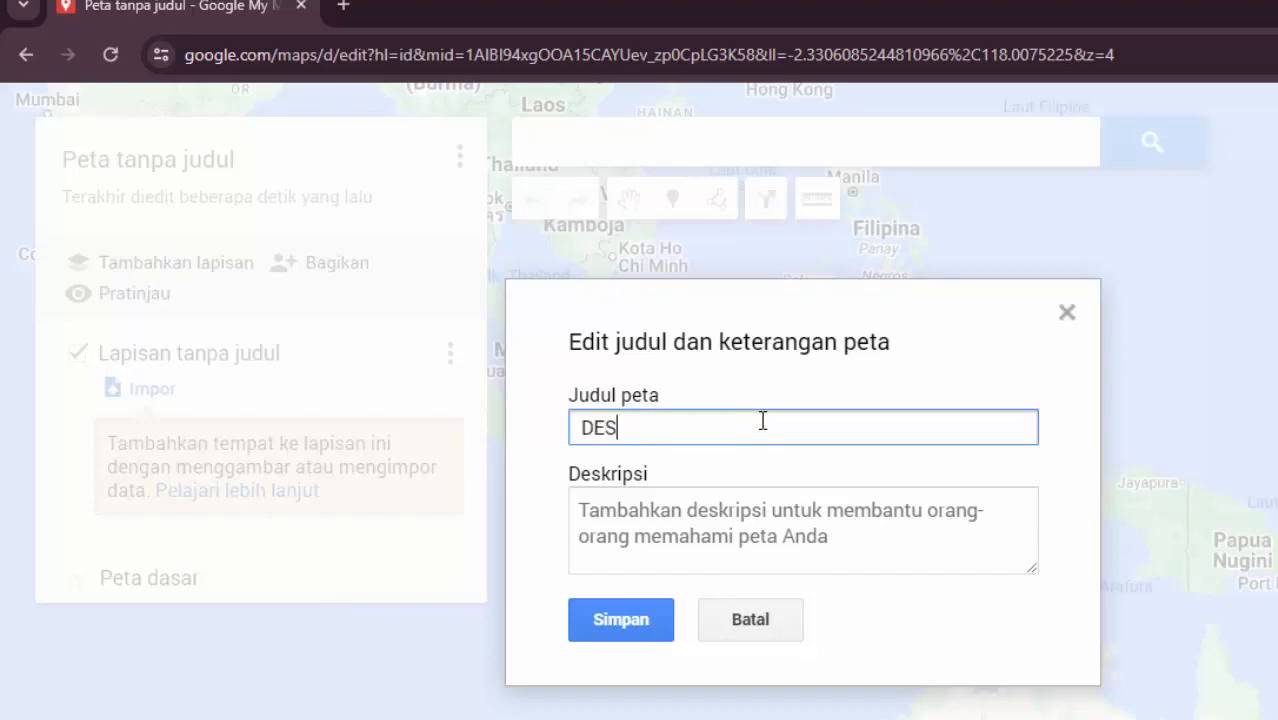
text(TINASI WI)
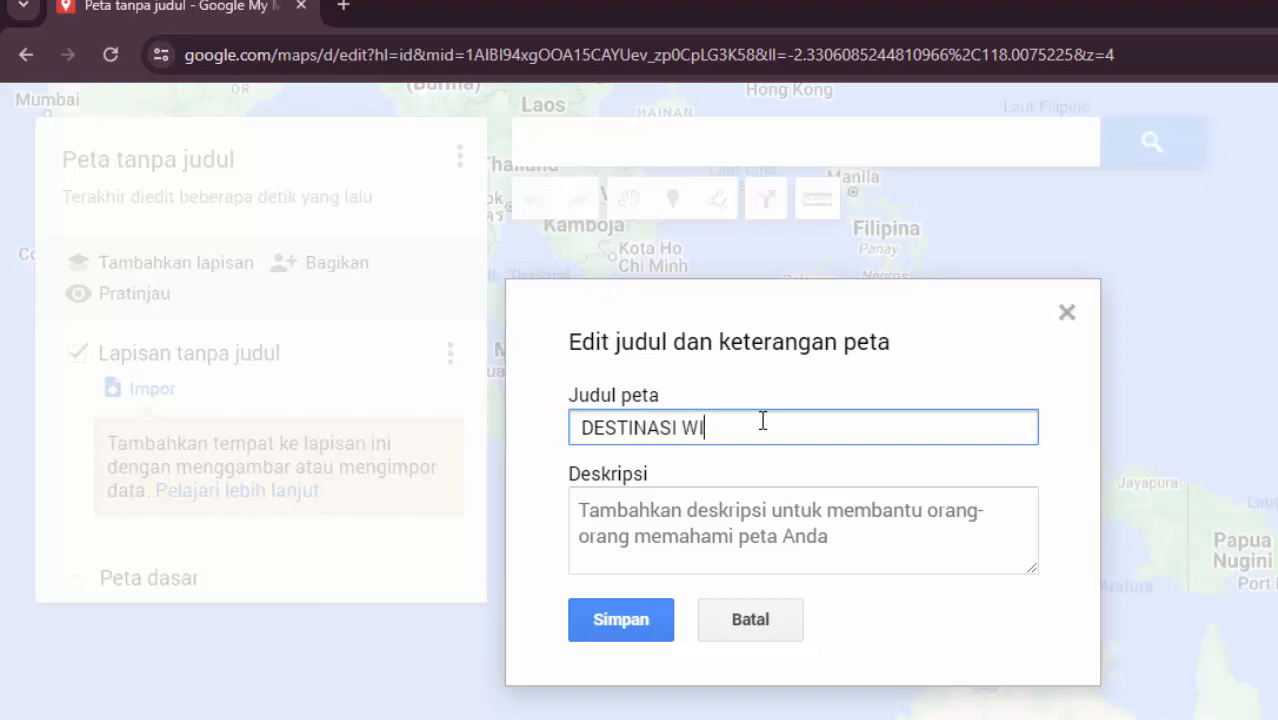
text(SATA SEMARANG)
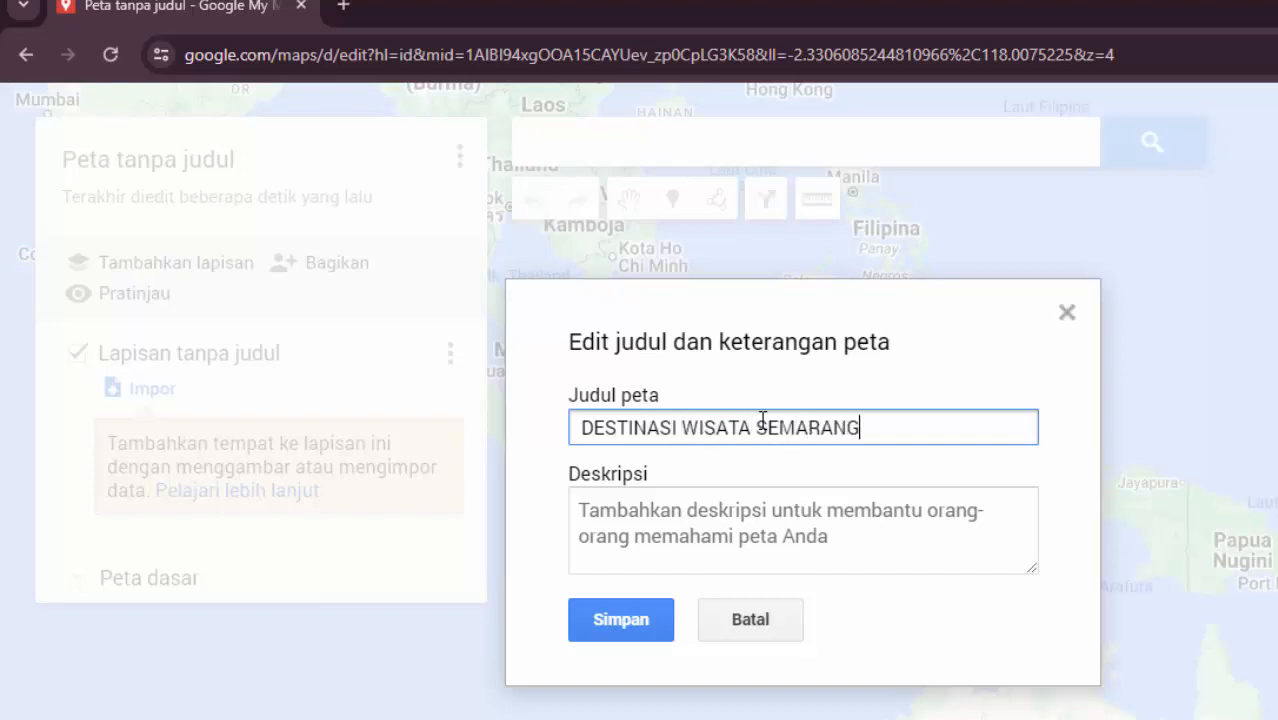
- Set the map description to "PETA INI DAPAT DIGUNAKAN UNTUK MEMBANTU PARA WISATAWAN YANG AKAN BERKUNJUNG KE KOTA SEMARANG" and save the map details
click(848, 535)
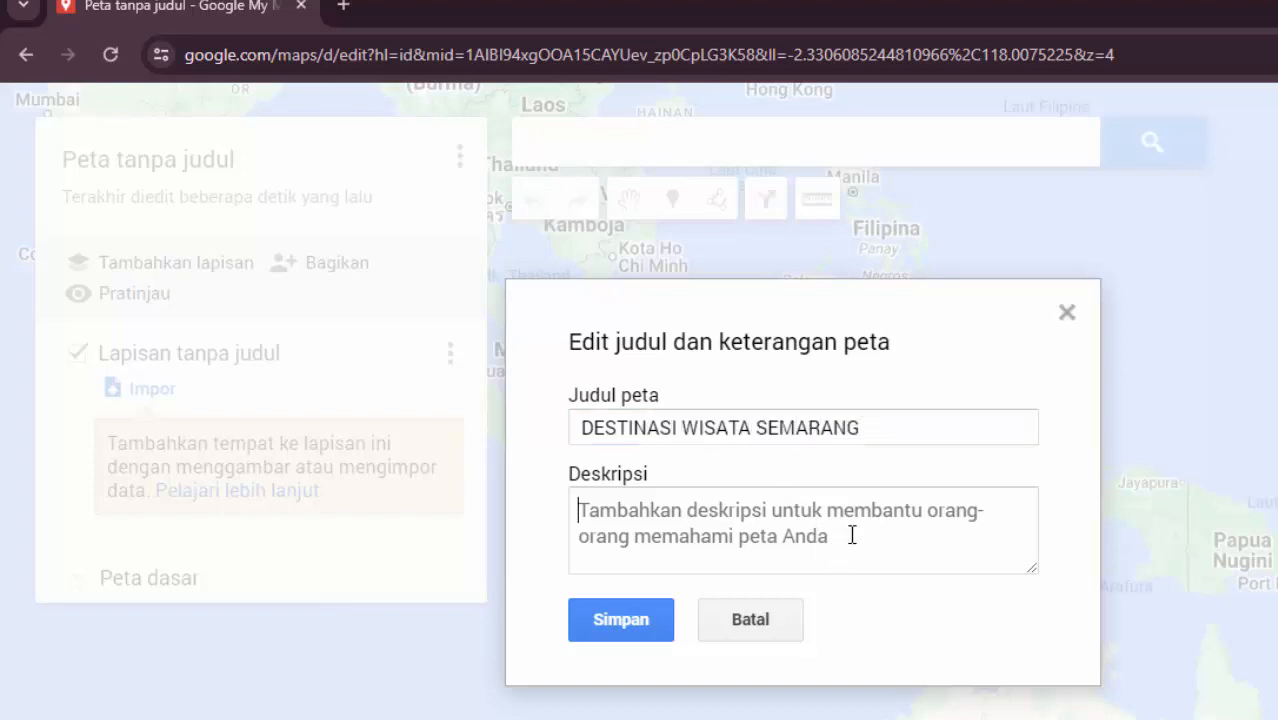
text(P)
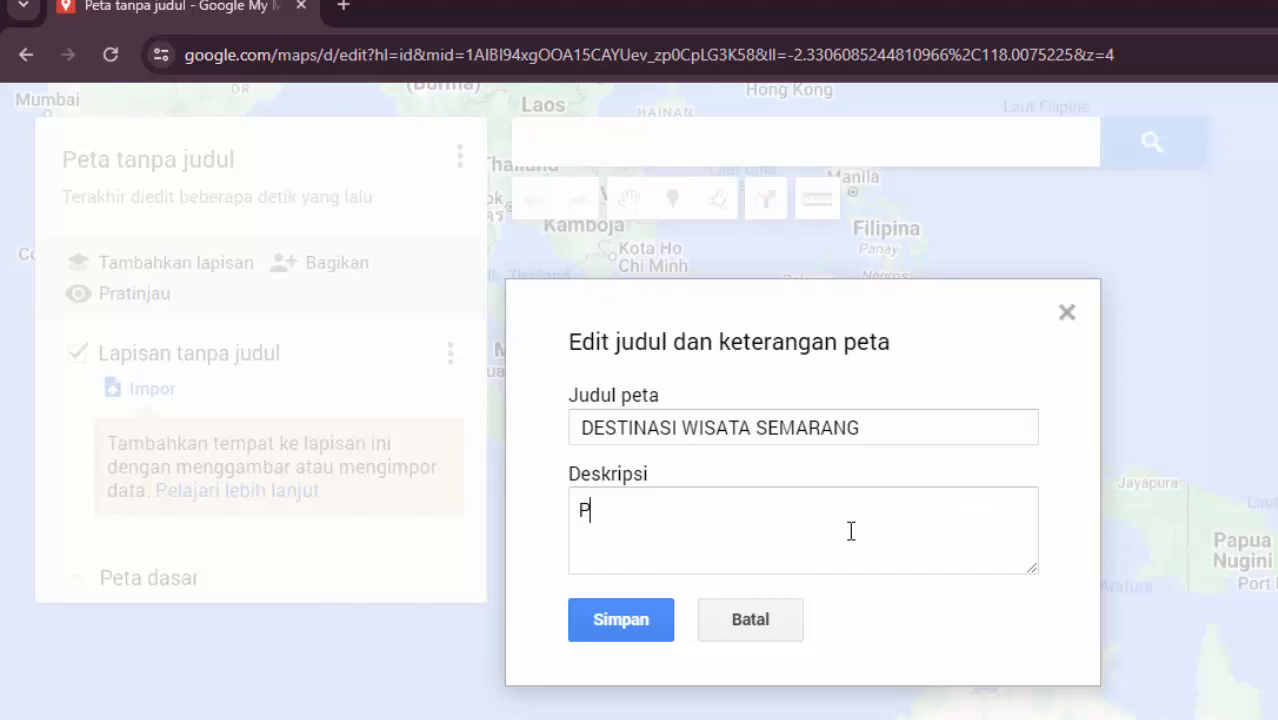
text(ETA INI DAPAT)
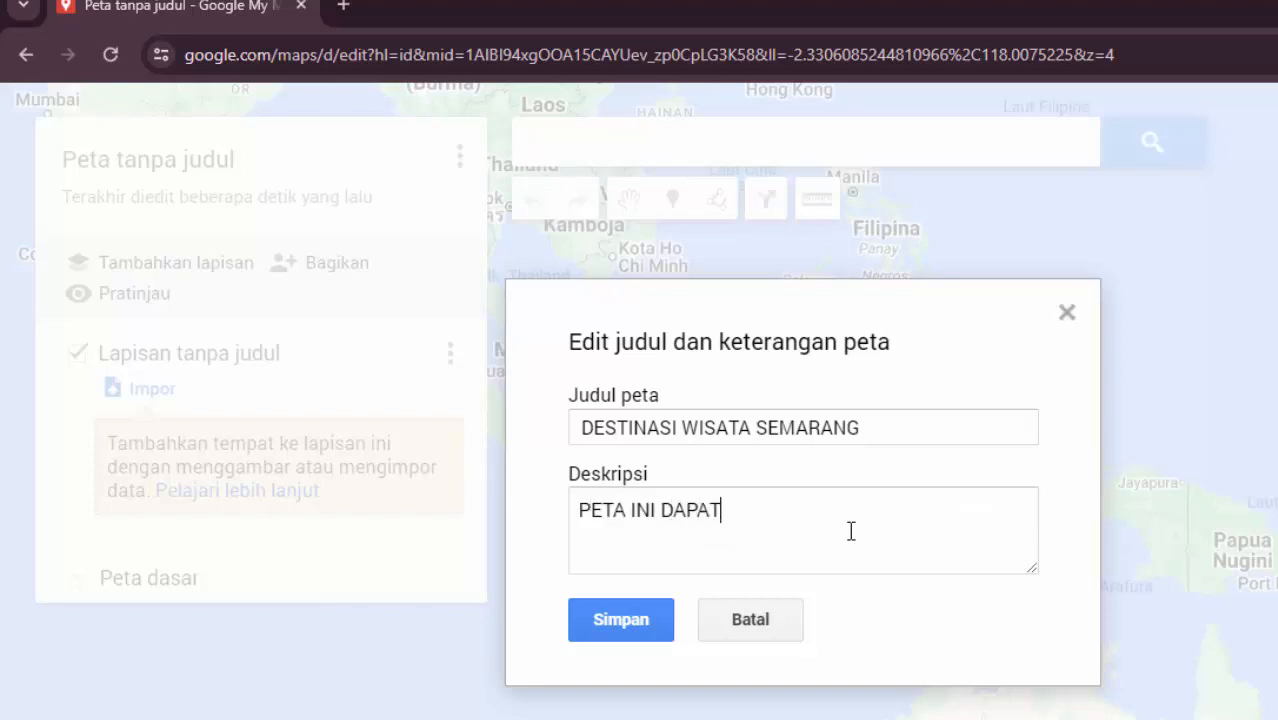
text( DIGUNAKAN U)
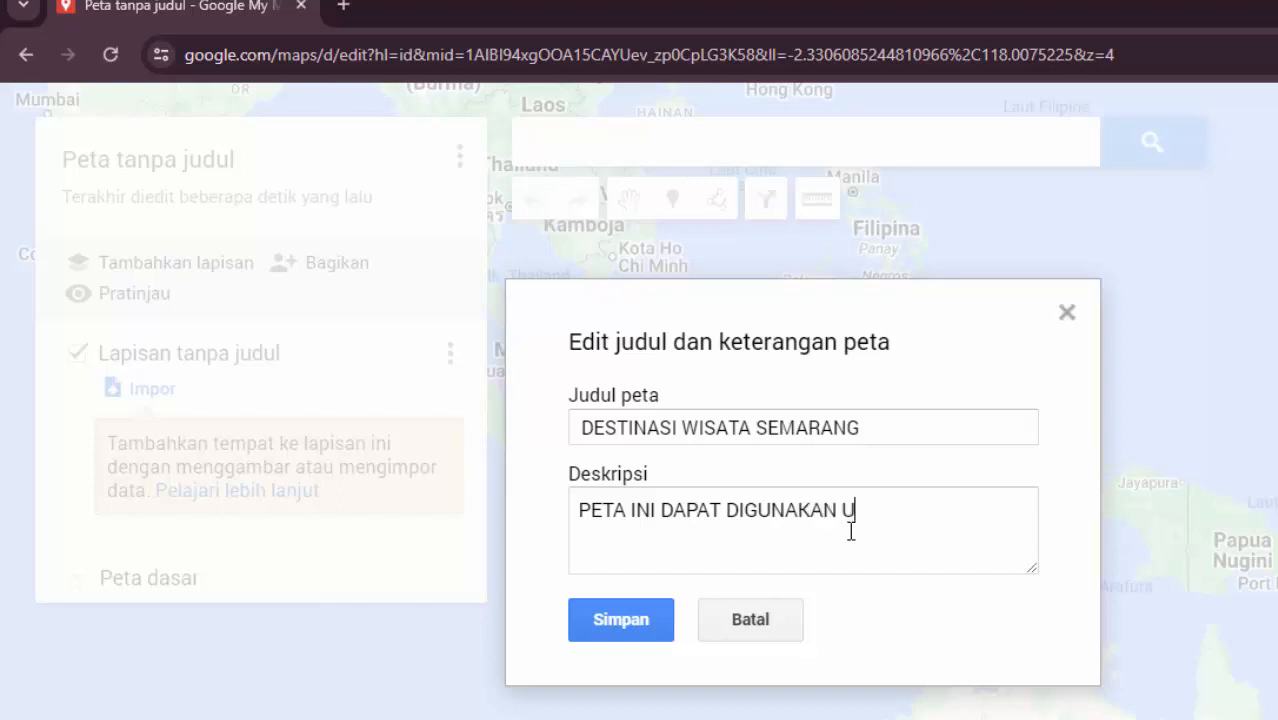
text(NTUK MEMBIN)
key(BackSpace)
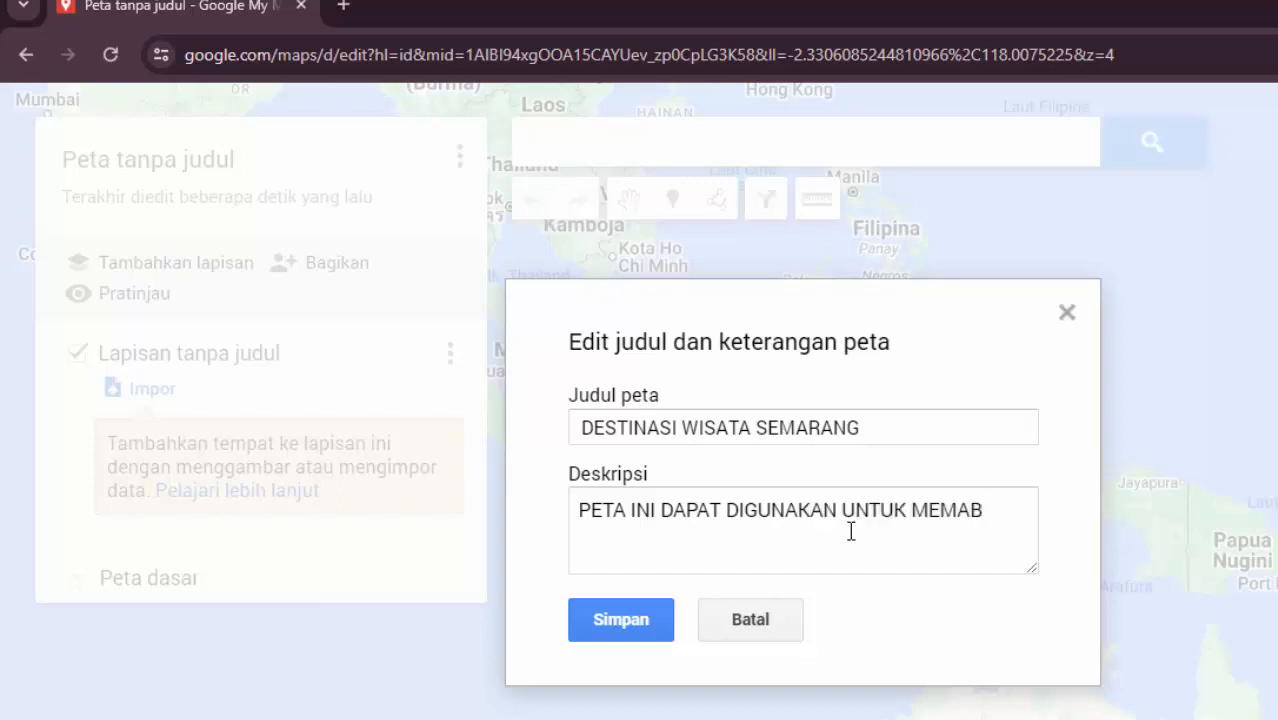
key(BackSpace)
key(BackSpace)
text(BANTU PARA)
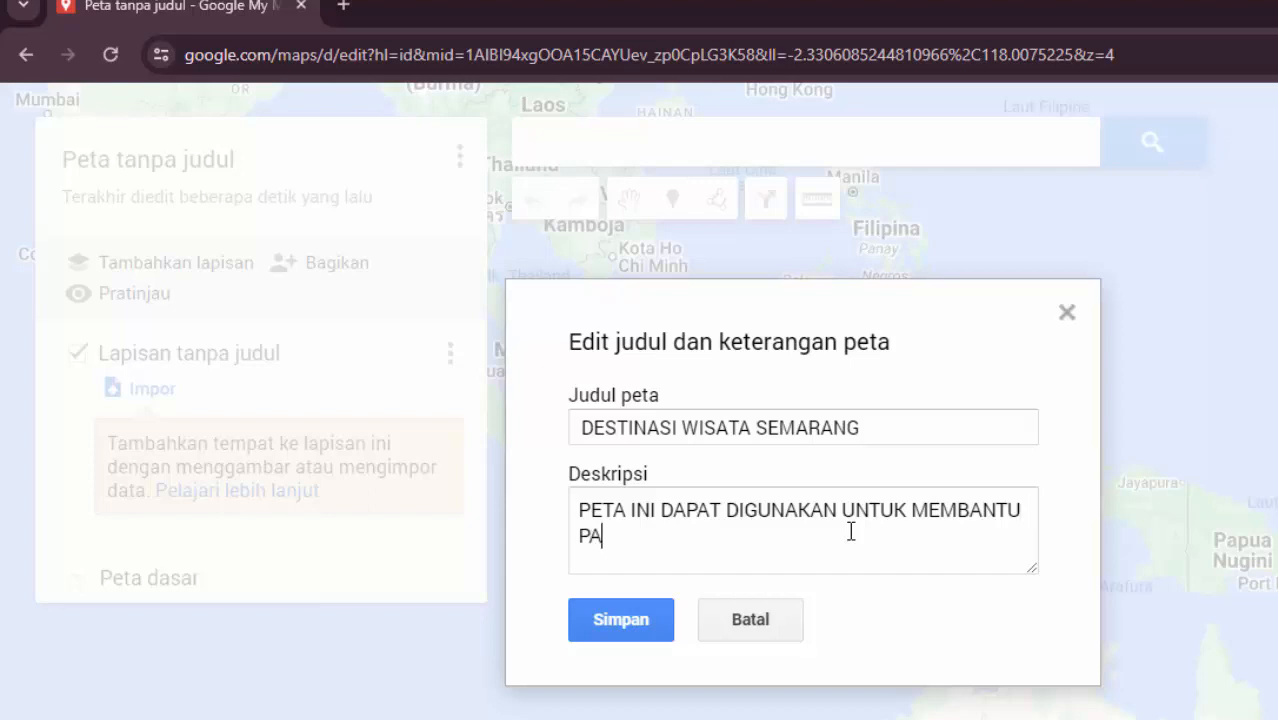
text( WISATAN)
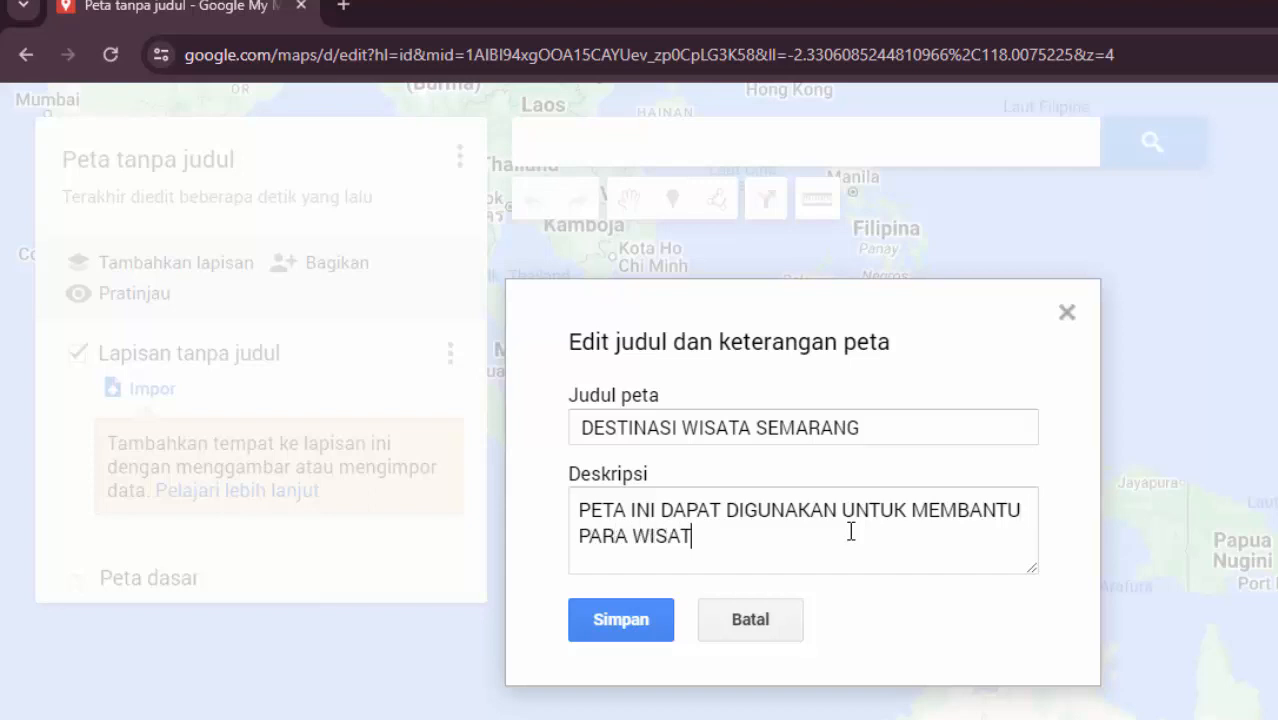
key(BackSpace)
key(BackSpace)
text(WAN YANG)
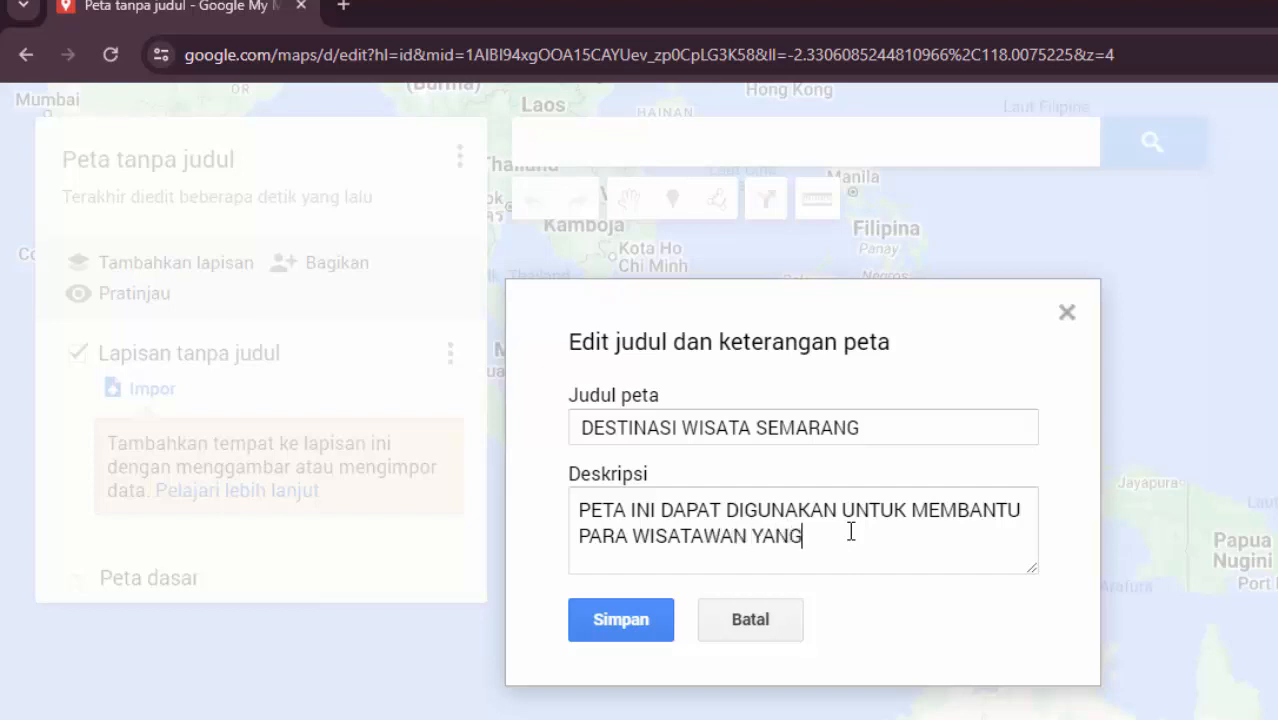
text( AKAN BERK)
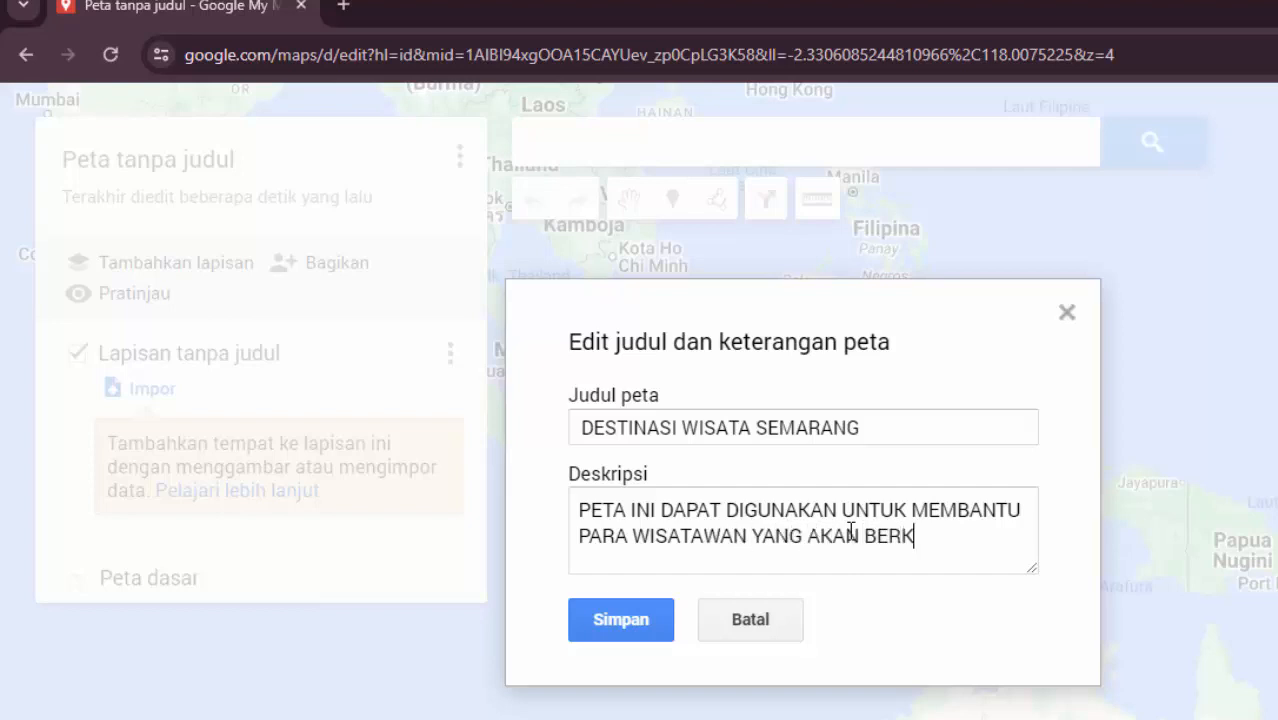
text(UNJUNG )
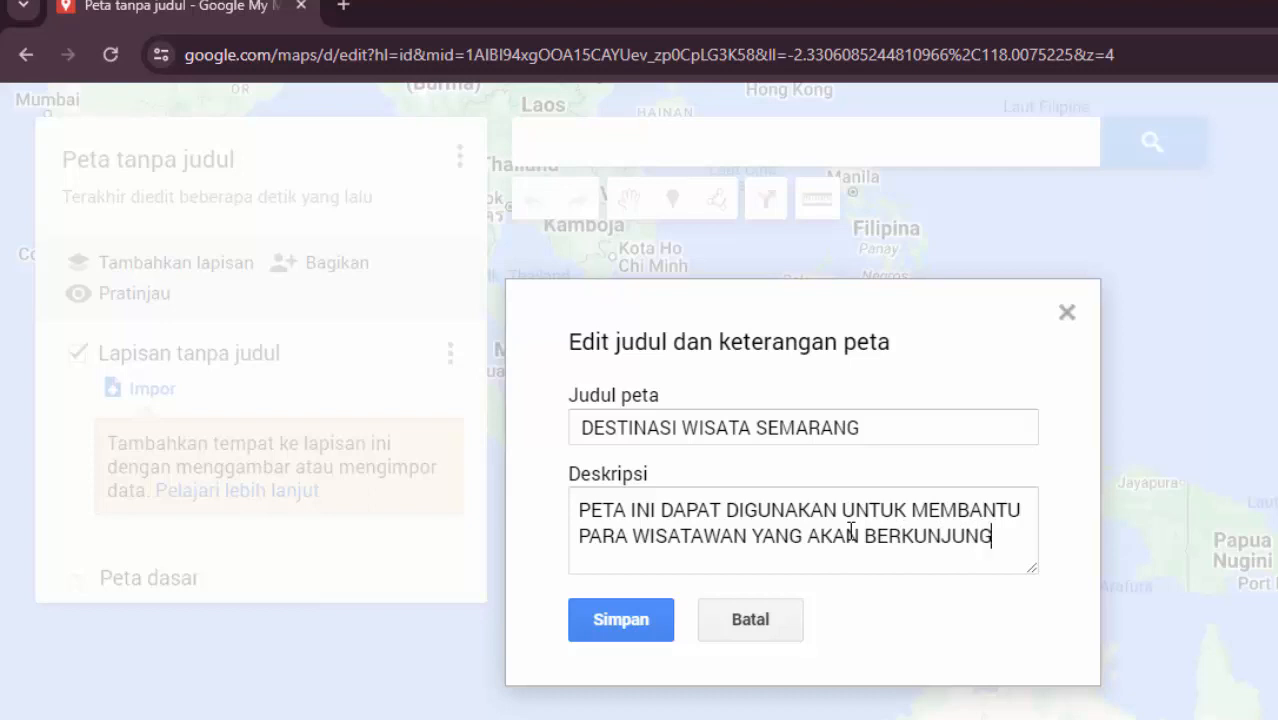
text(KE KOTA SEMARANG)
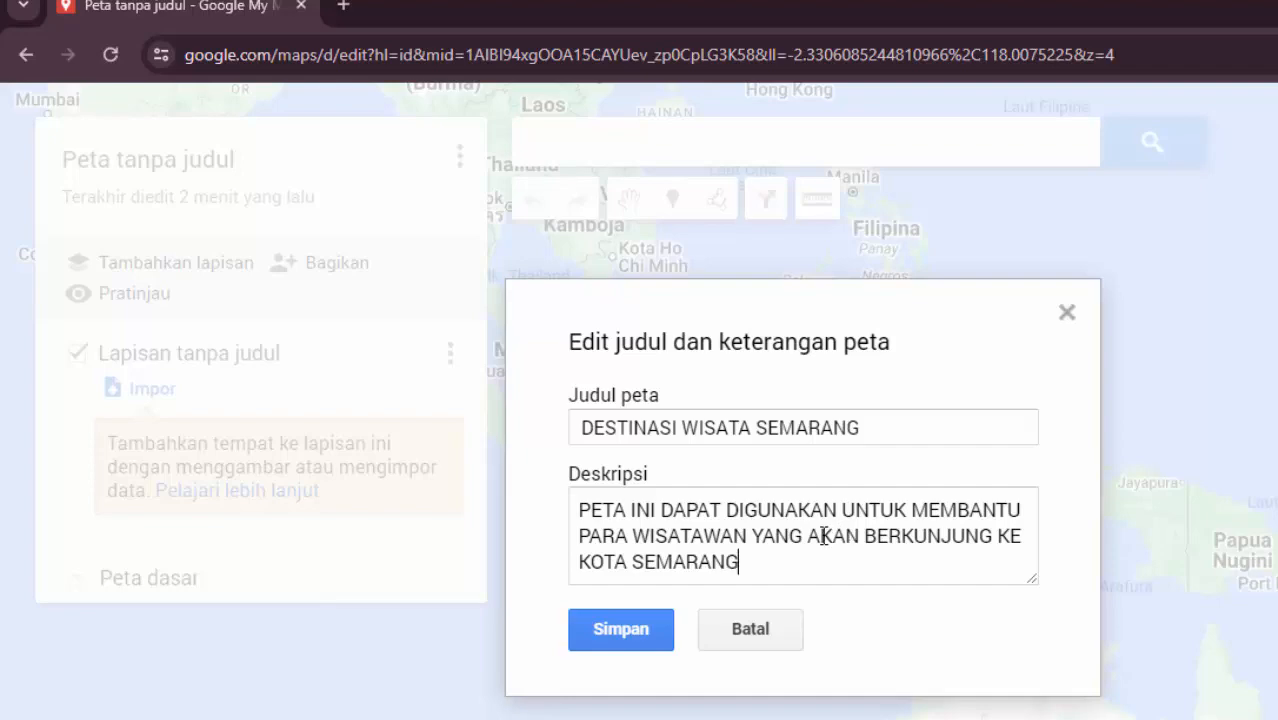
click(640, 638)
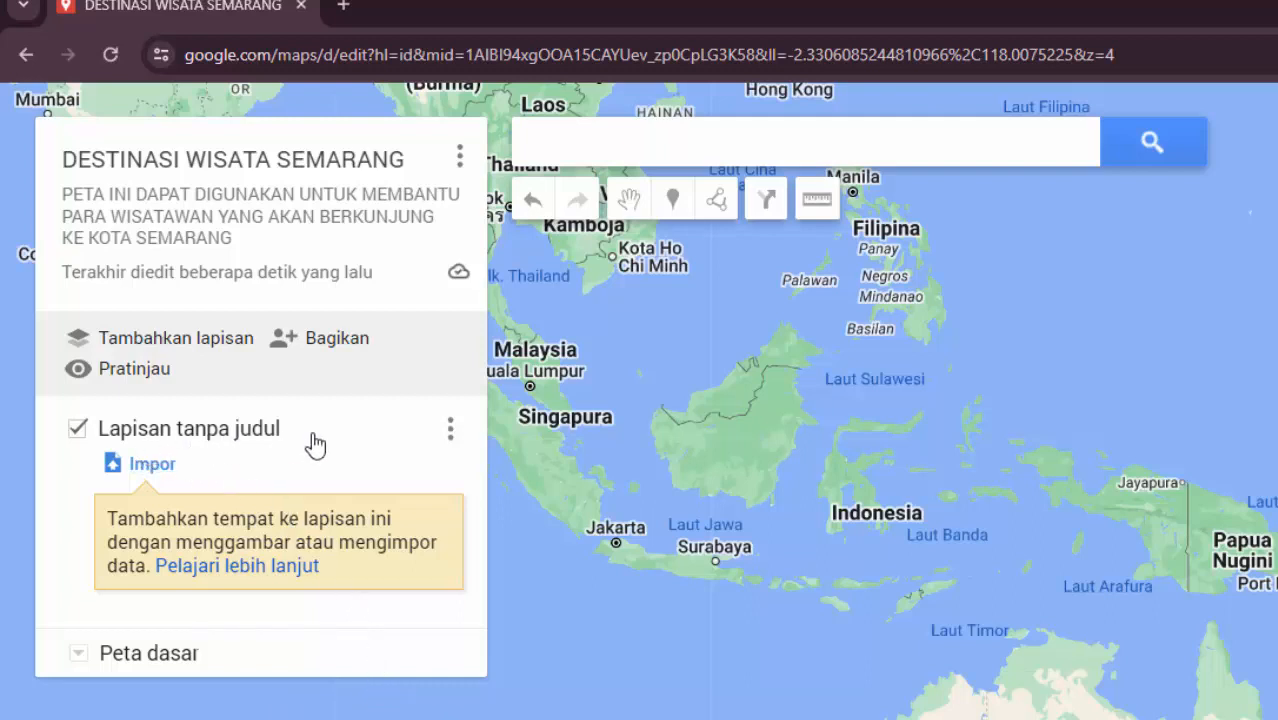
- Rename the untitled layer to NAMA TEMPAT WISATA and save the new name
click(450, 432)
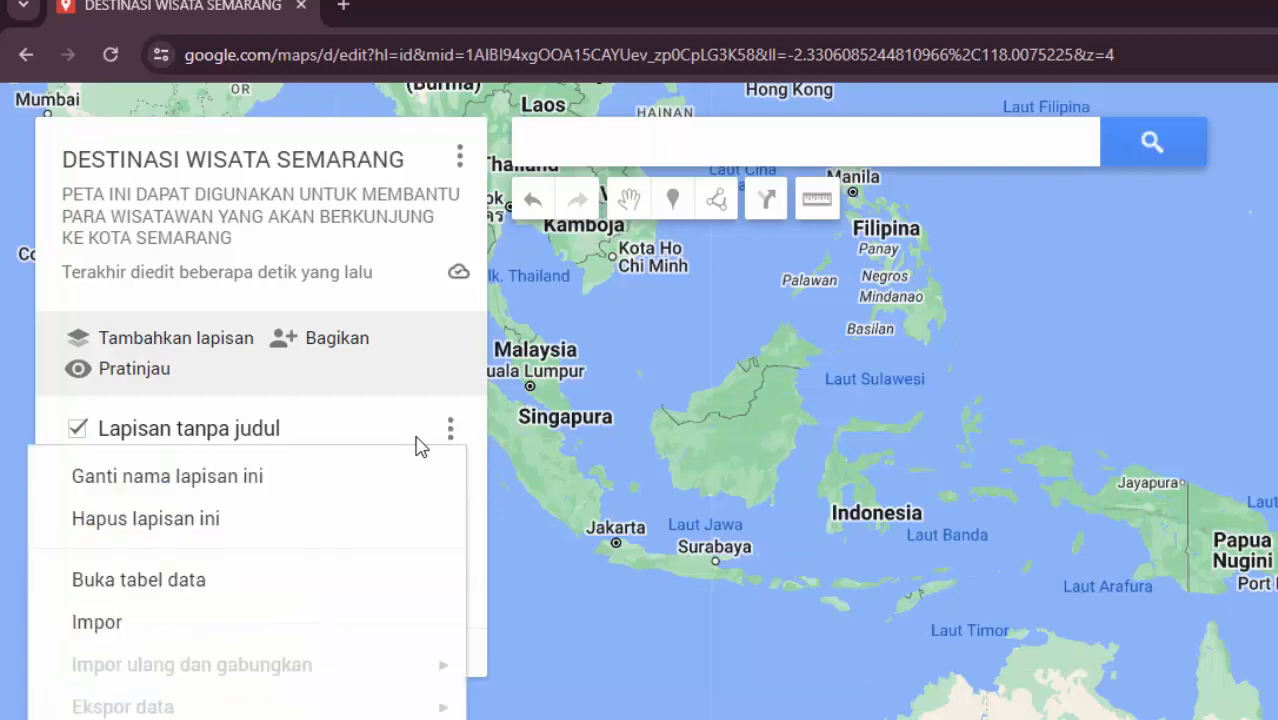
click(302, 477)
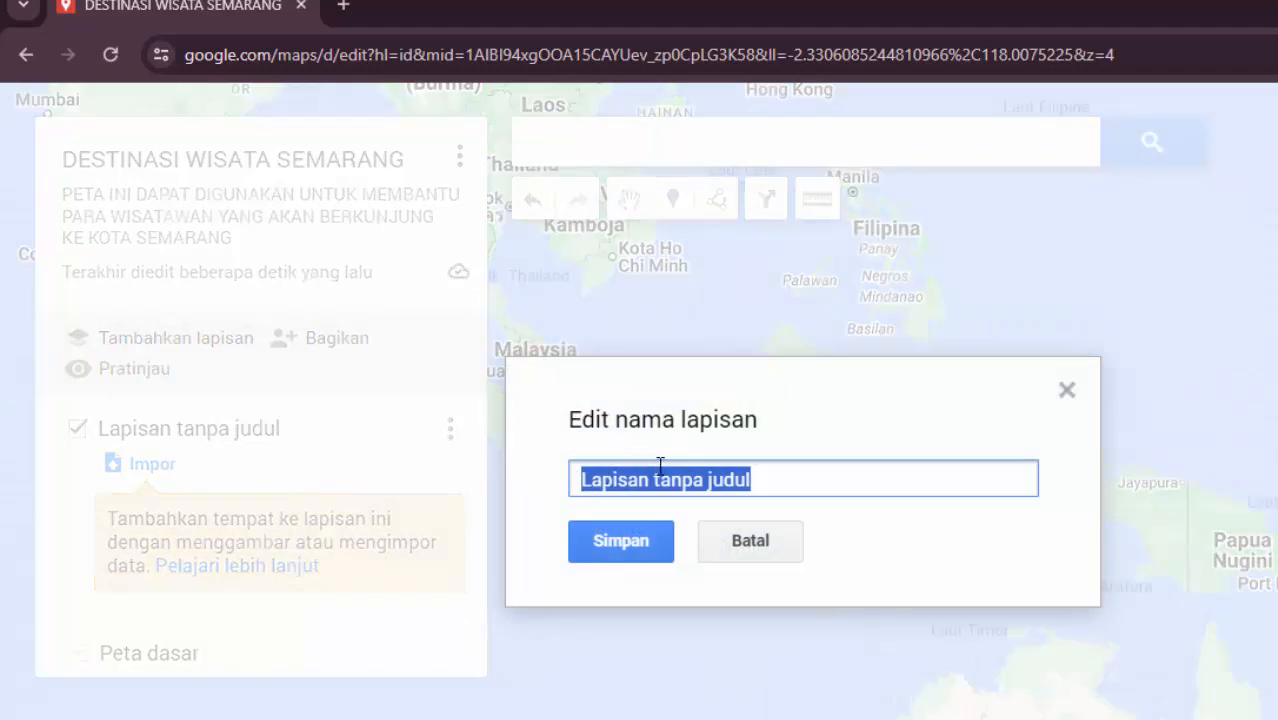
text(TEMPAT)
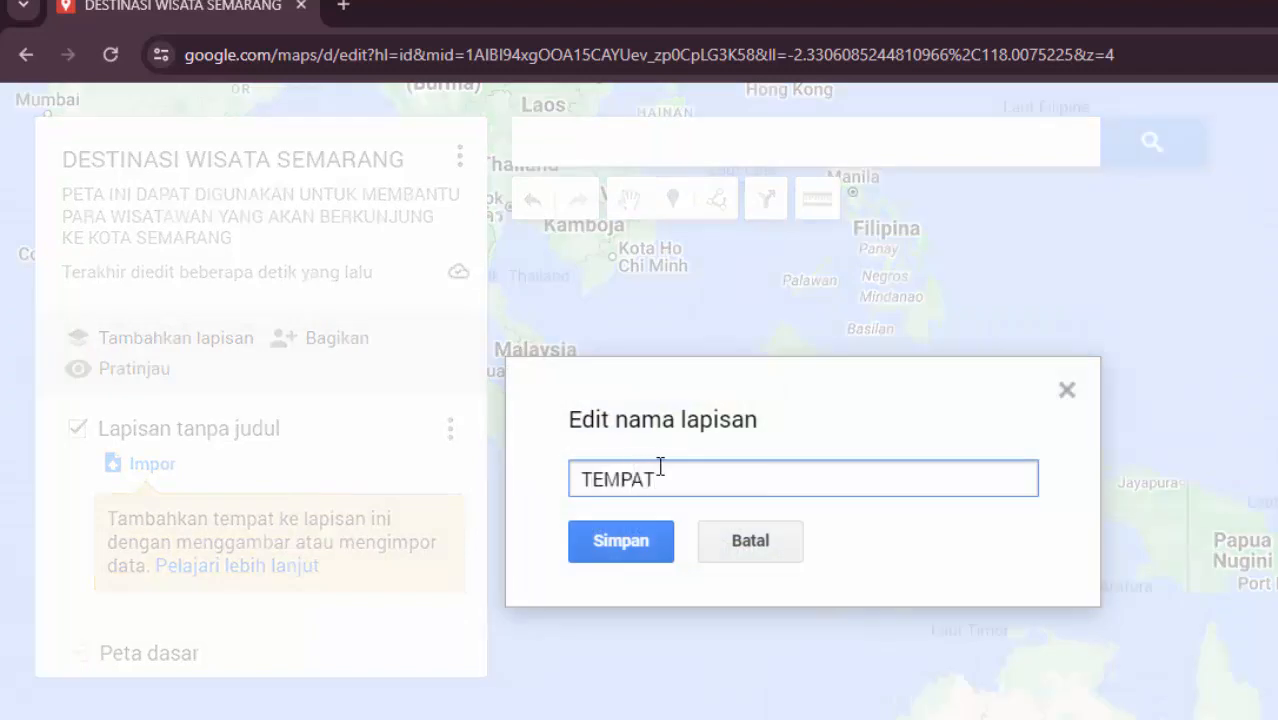
key(BackSpace)
key(BackSpace)
key(BackSpace)
text(NAMA TEMPAT WISATA)
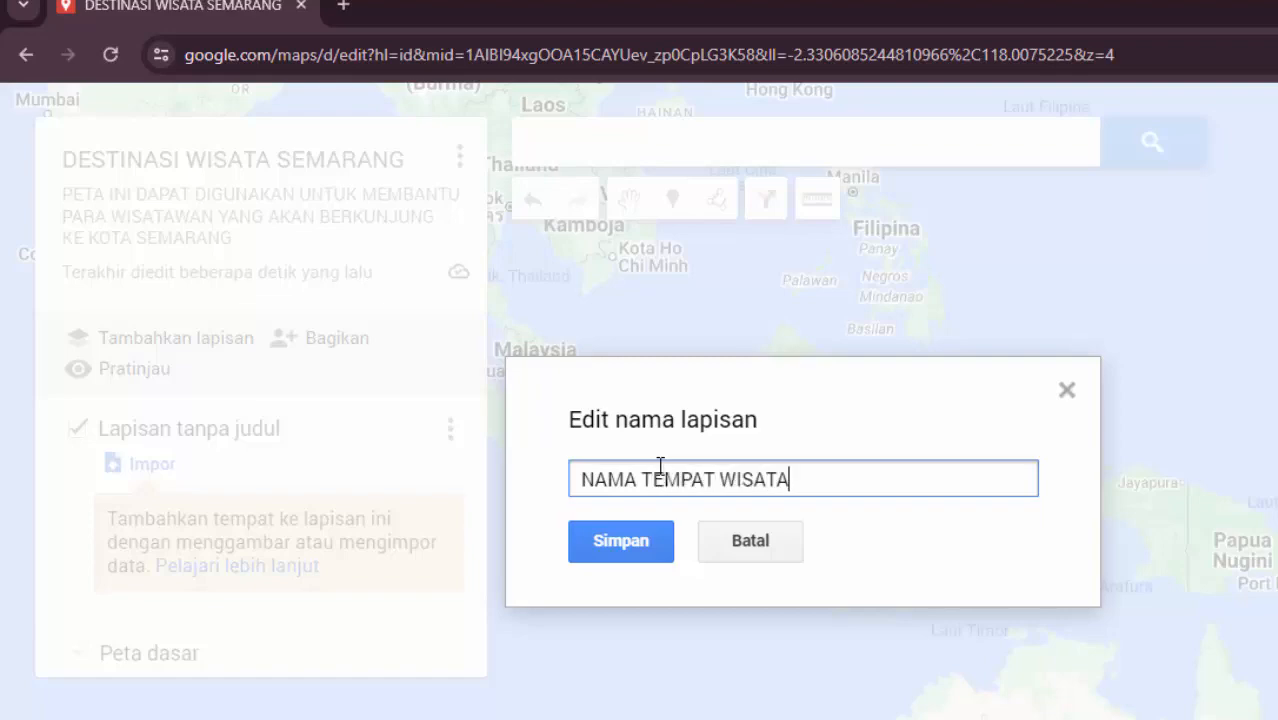
click(628, 541)
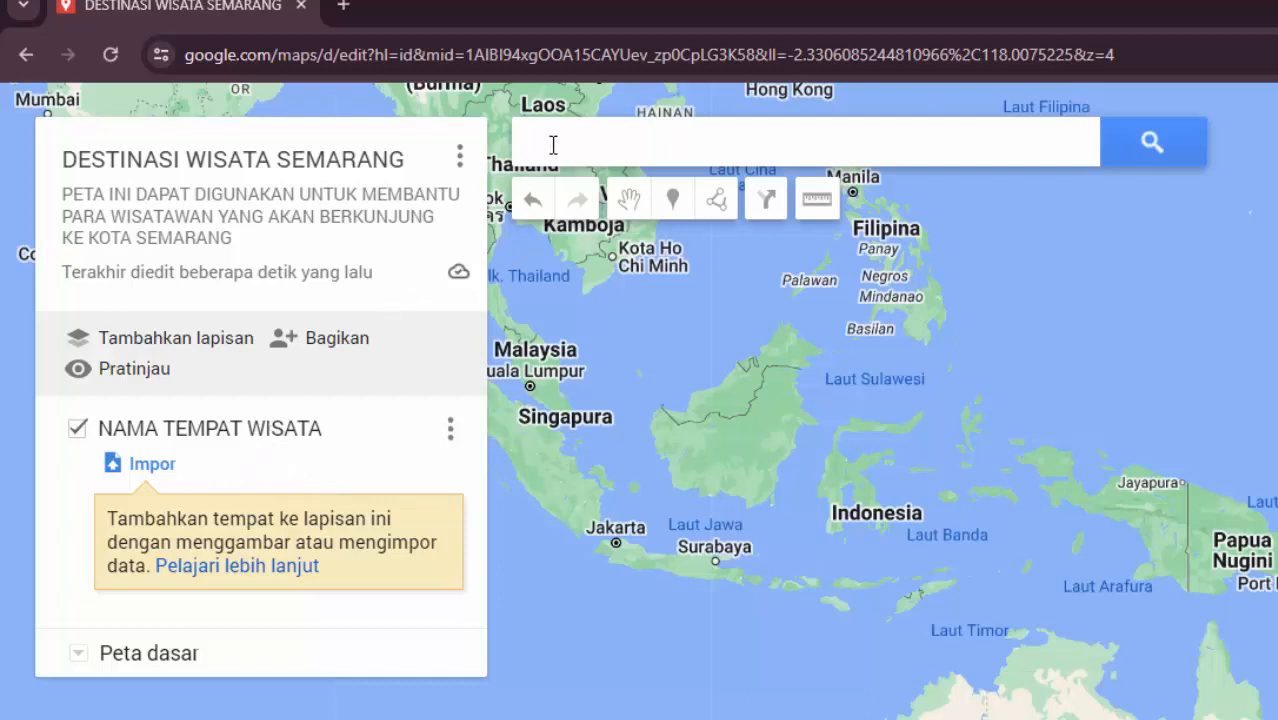
- Search the map for MARINA SEMAR, choose Pantai Marina in Tawangsari, Kota Semarang, and add it to the NAMA TEMPAT WISATA layer
click(738, 141)
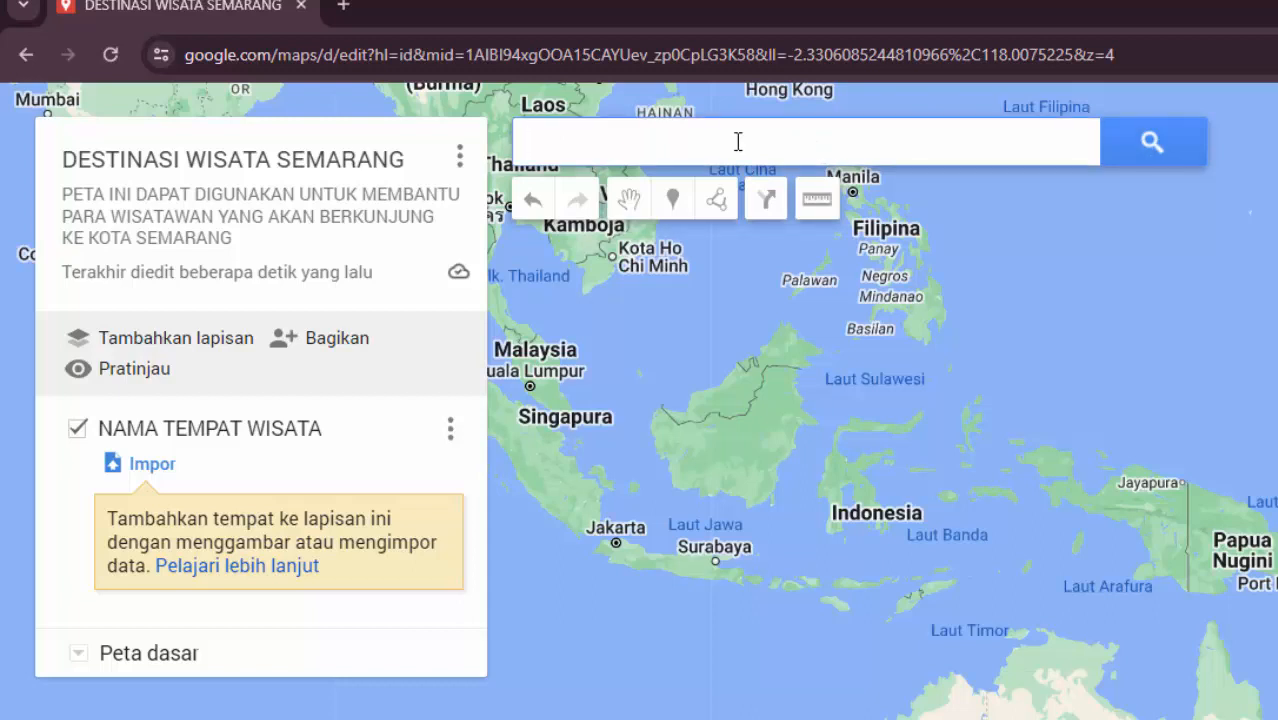
text(MAR)
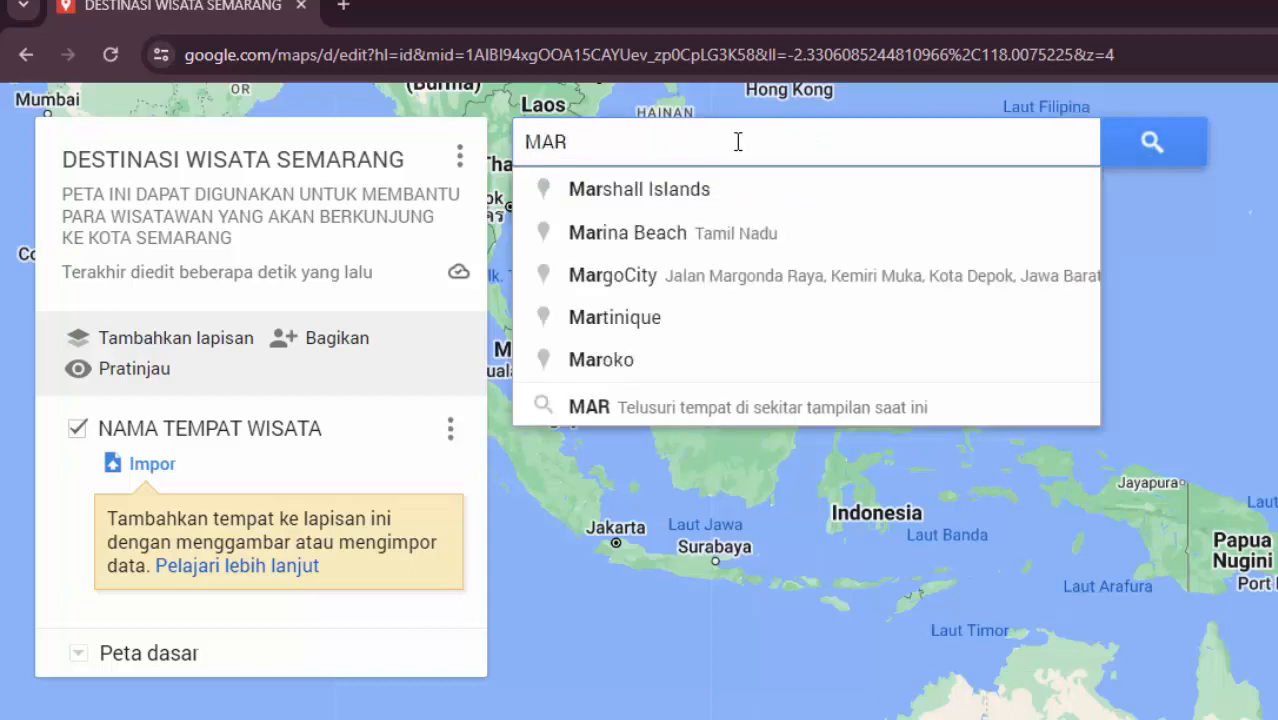
text(INA)
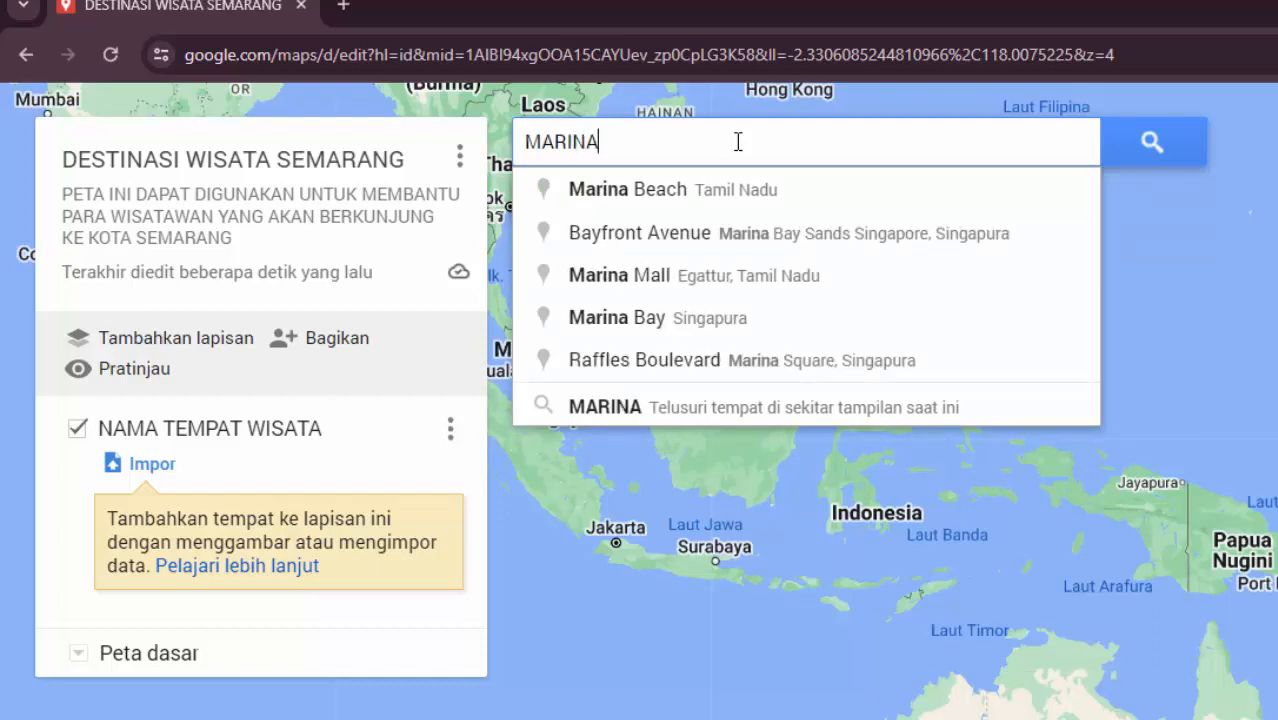
text( SEMAR)
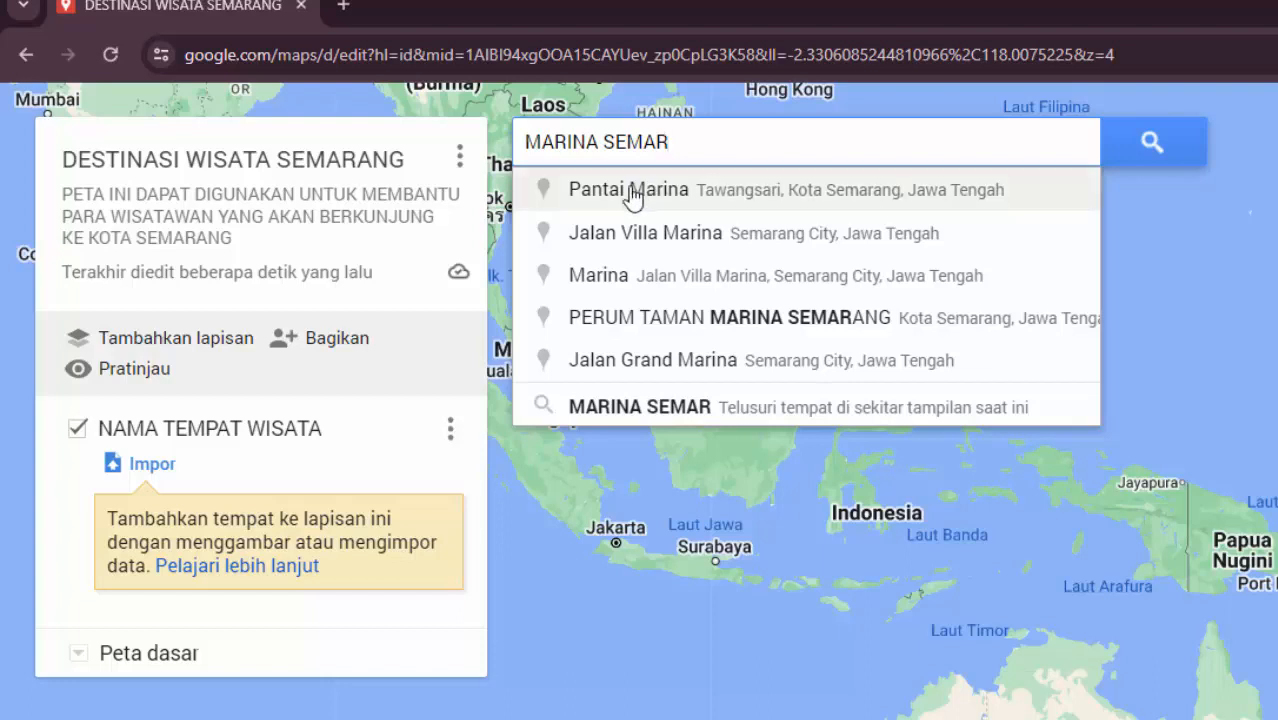
click(815, 206)
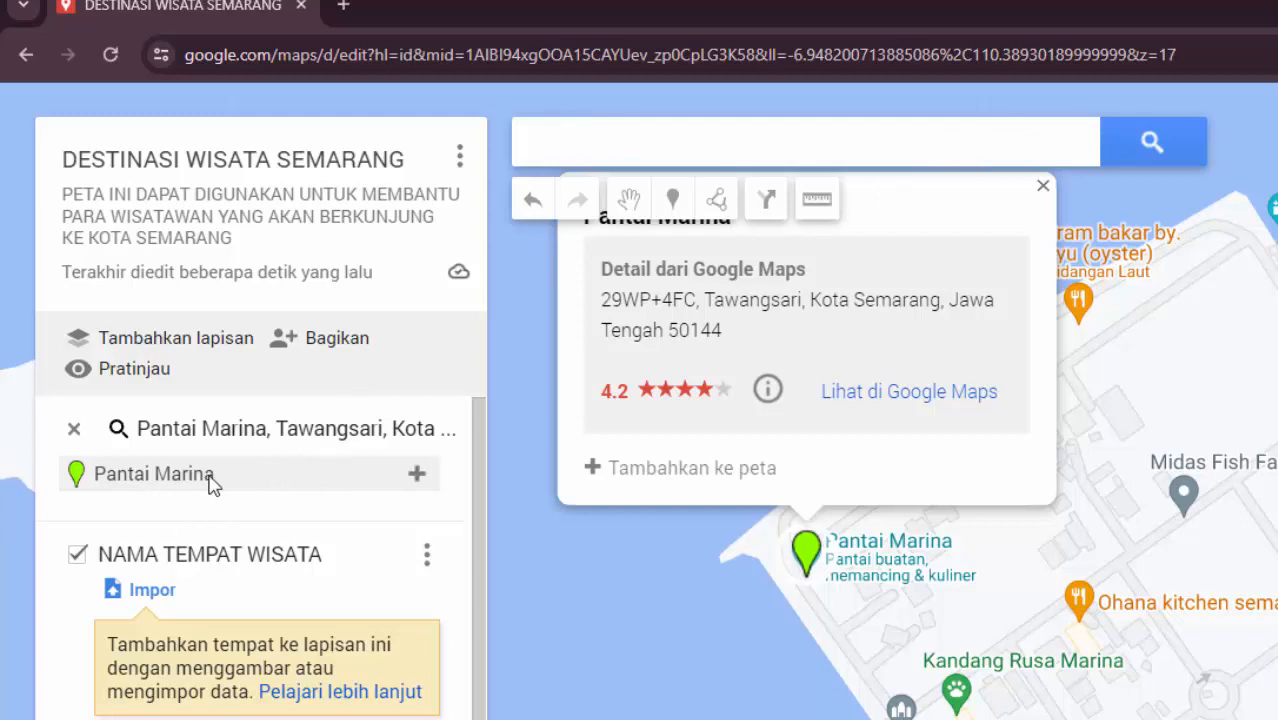
click(417, 476)
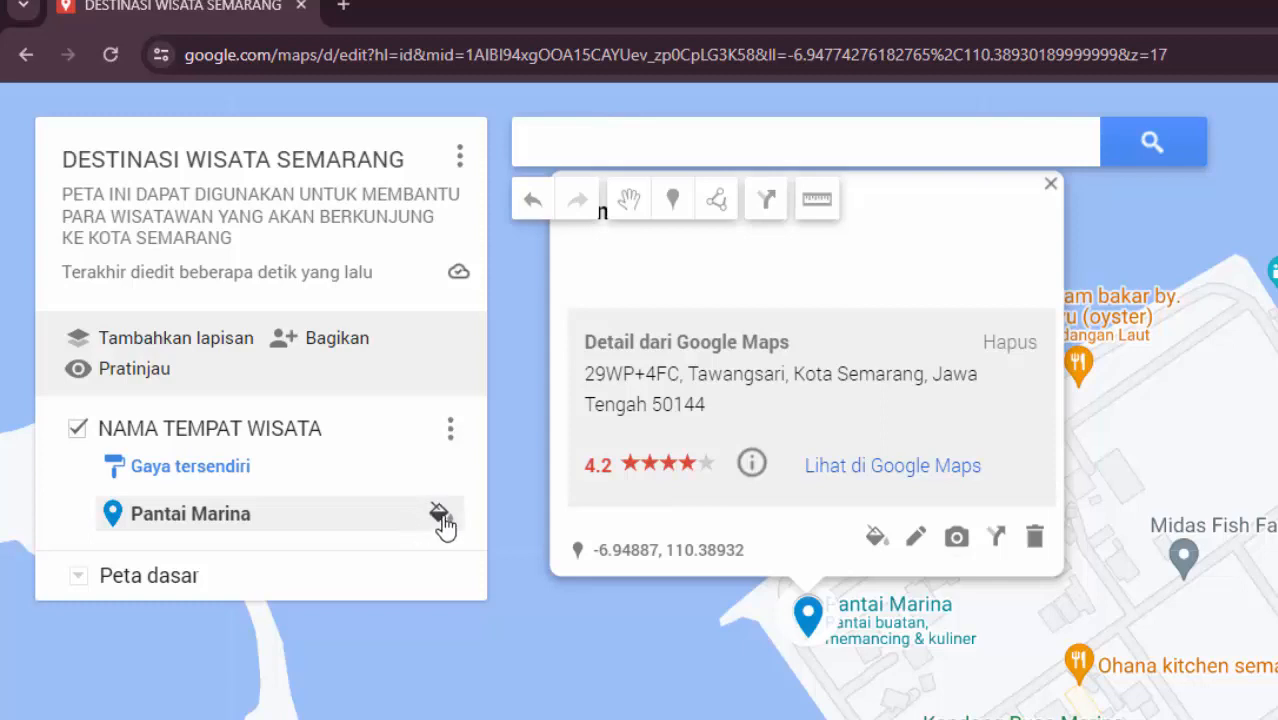
- Style the Pantai Marina marker with the dark pink colour and the beach umbrella icon found by filtering for PANTAI
click(440, 516)
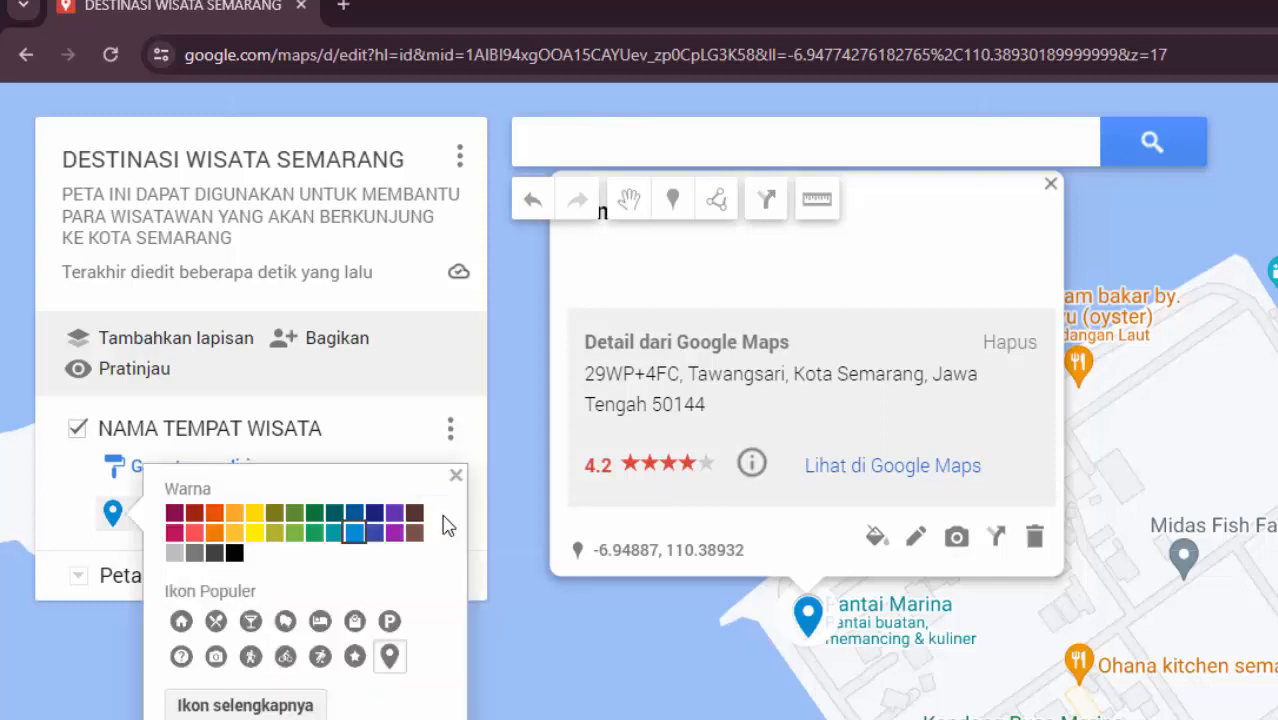
click(173, 535)
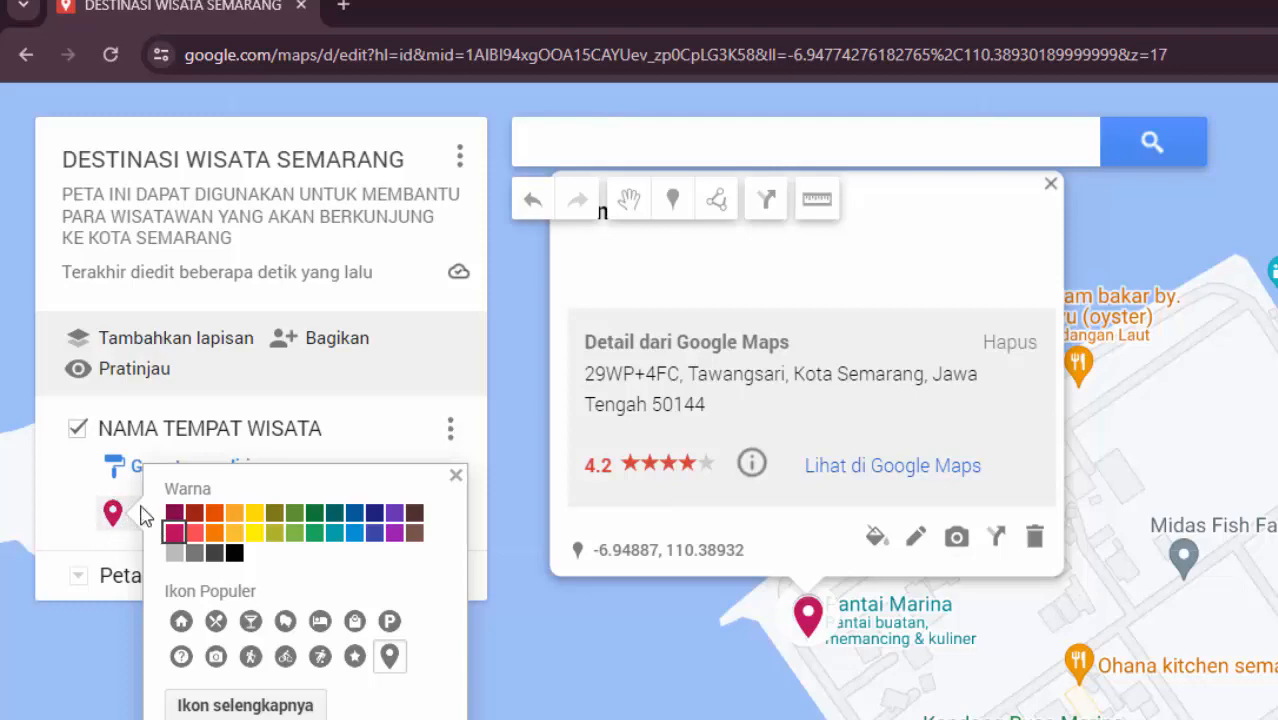
click(268, 708)
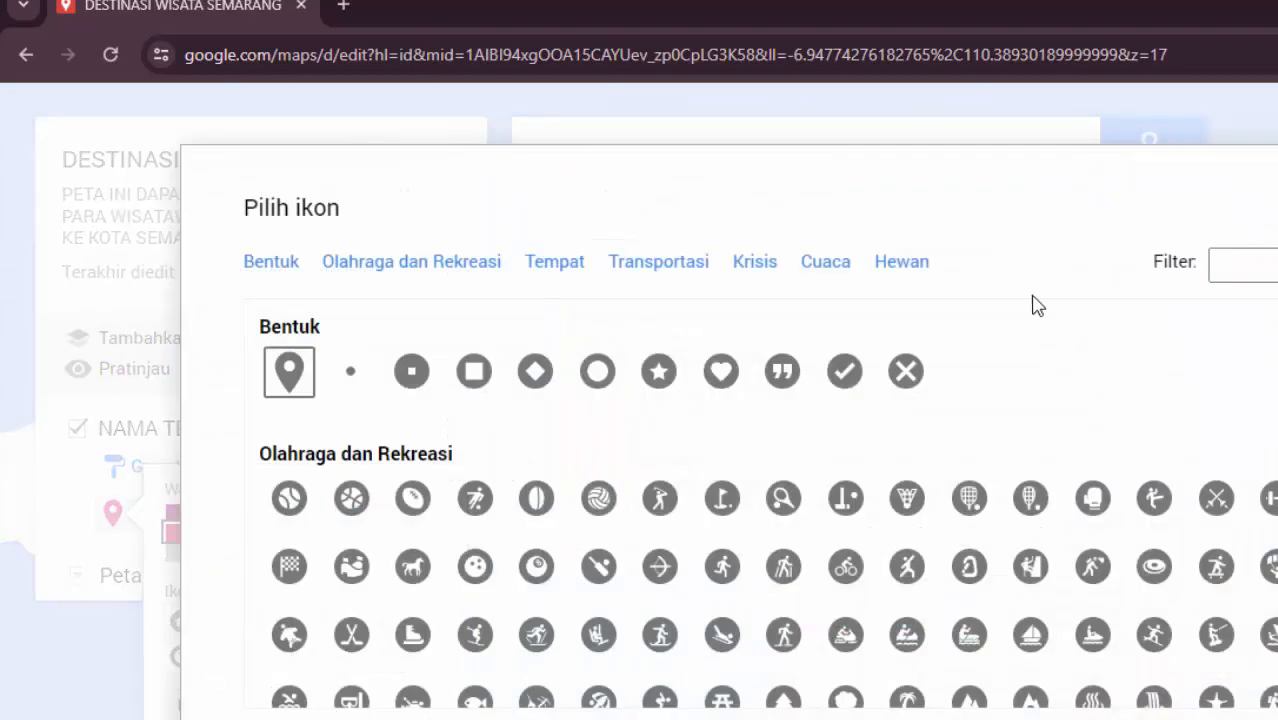
text(PANTAI)
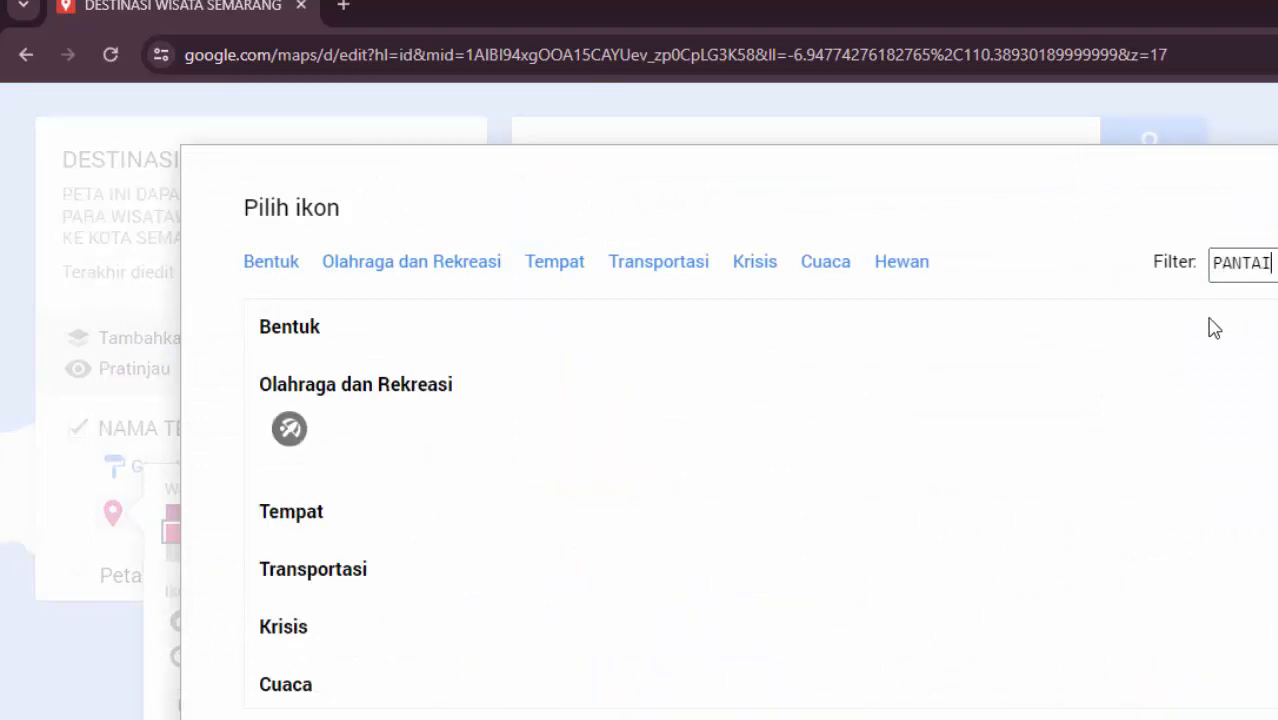
click(289, 431)
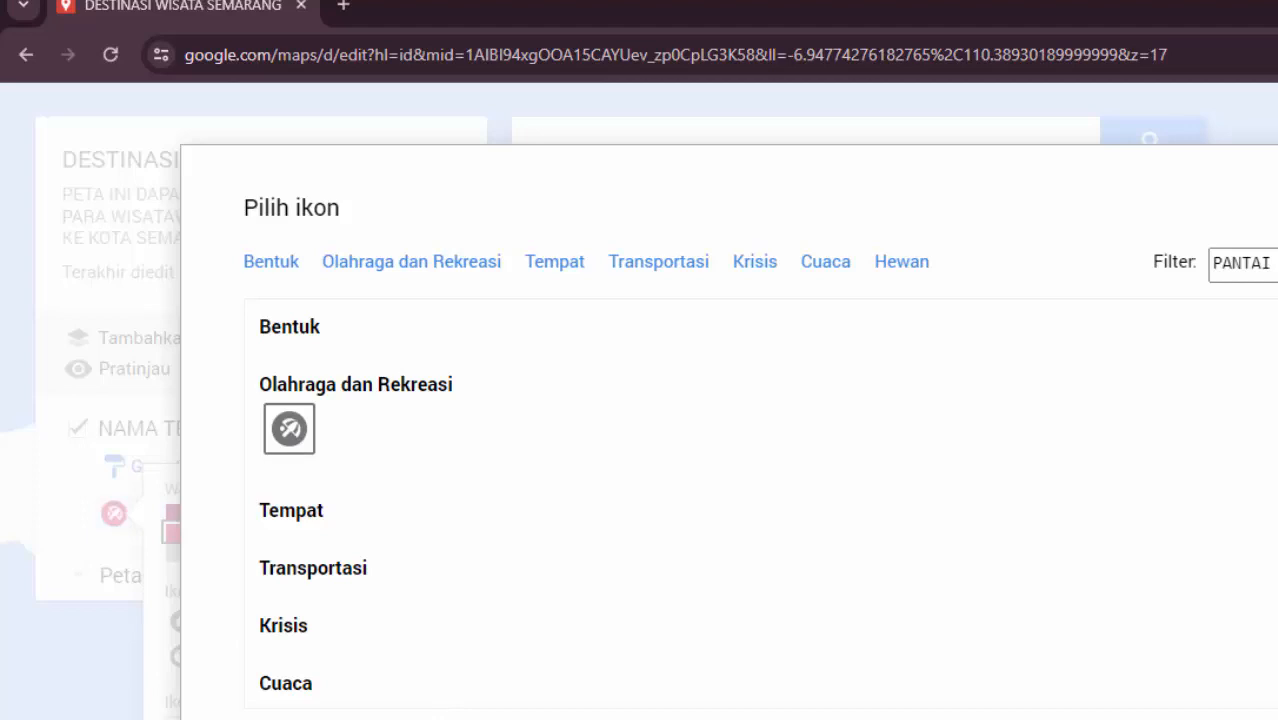
click(430, 718)
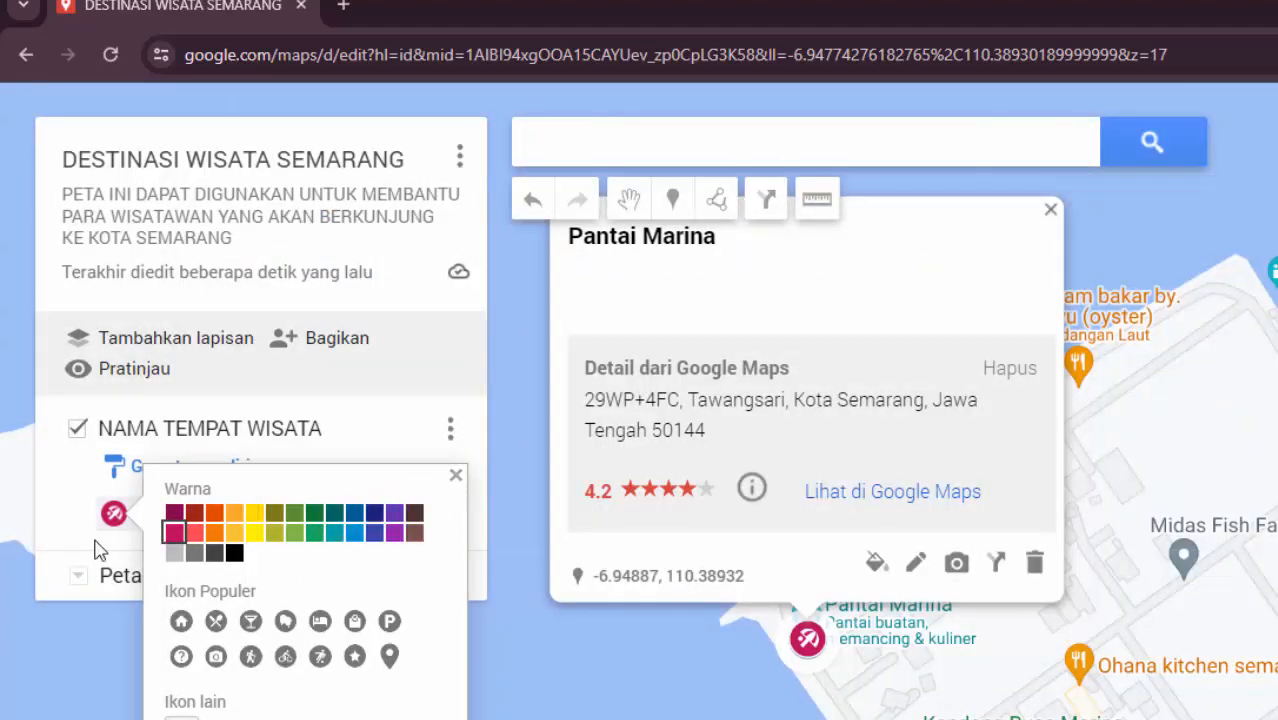
click(456, 476)
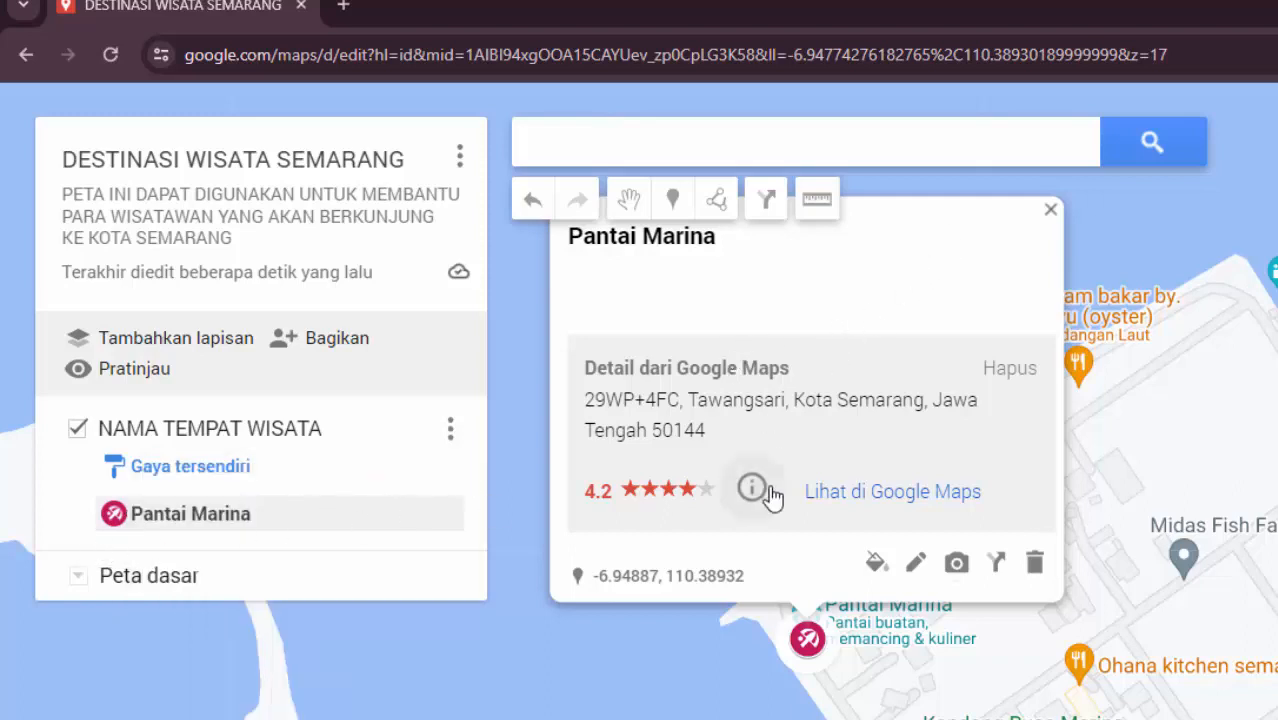
- Edit the place's details and change its title to Pantai Marina Semarang, leaving the empty description ready for input
click(916, 567)
click(898, 214)
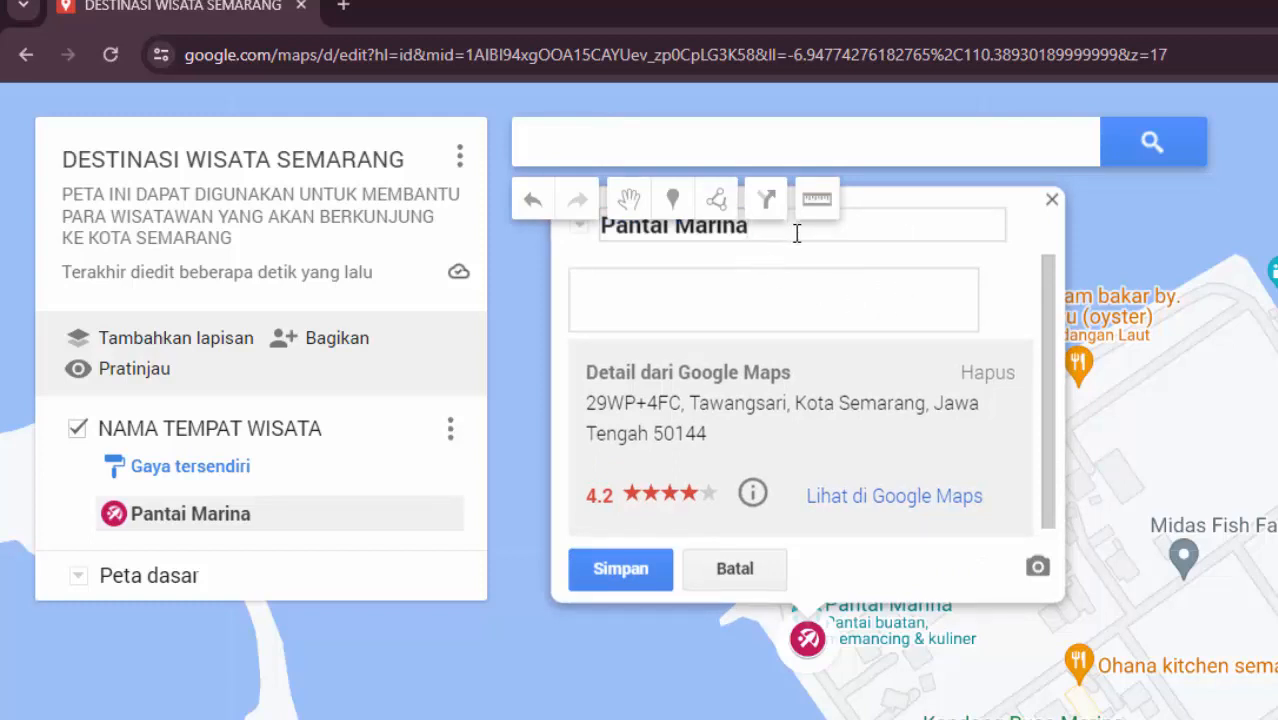
text(SE)
text(emarang)
click(680, 285)
- Search Google for "pantai marina" in a new browser tab and open the Indonesian Wikipedia article on Pantai Marina
click(345, 7)
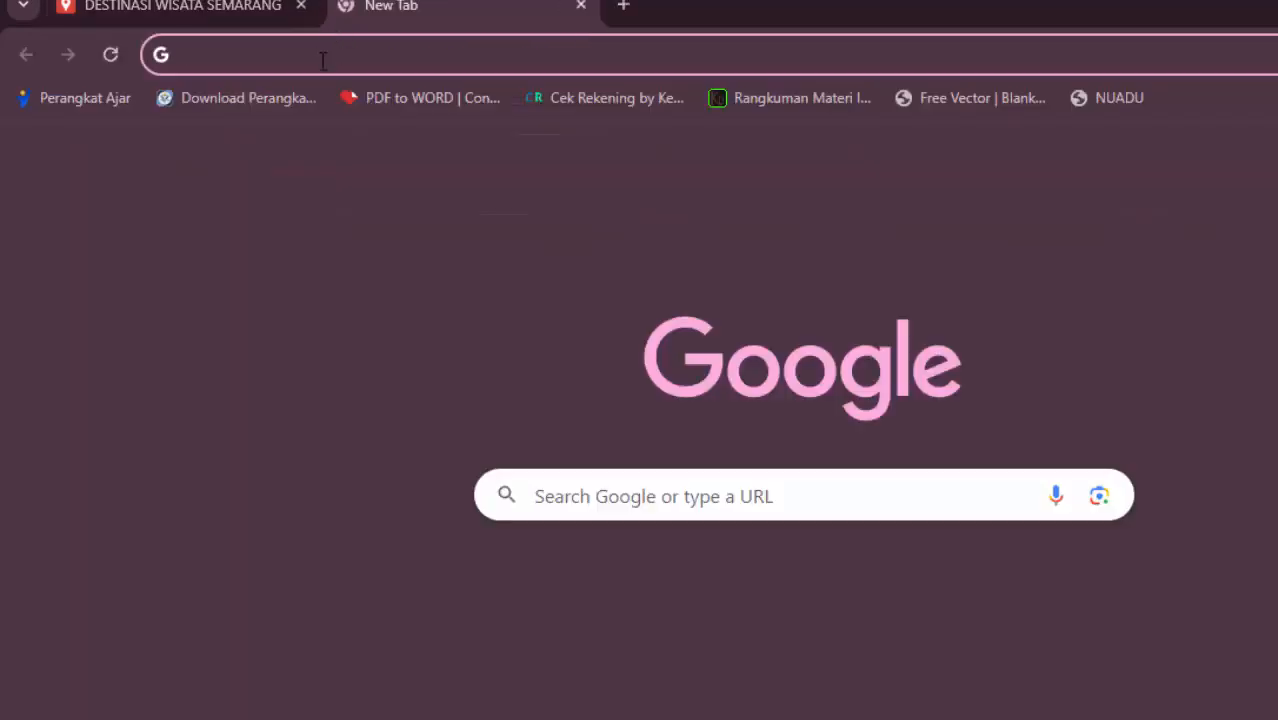
text(pantai)
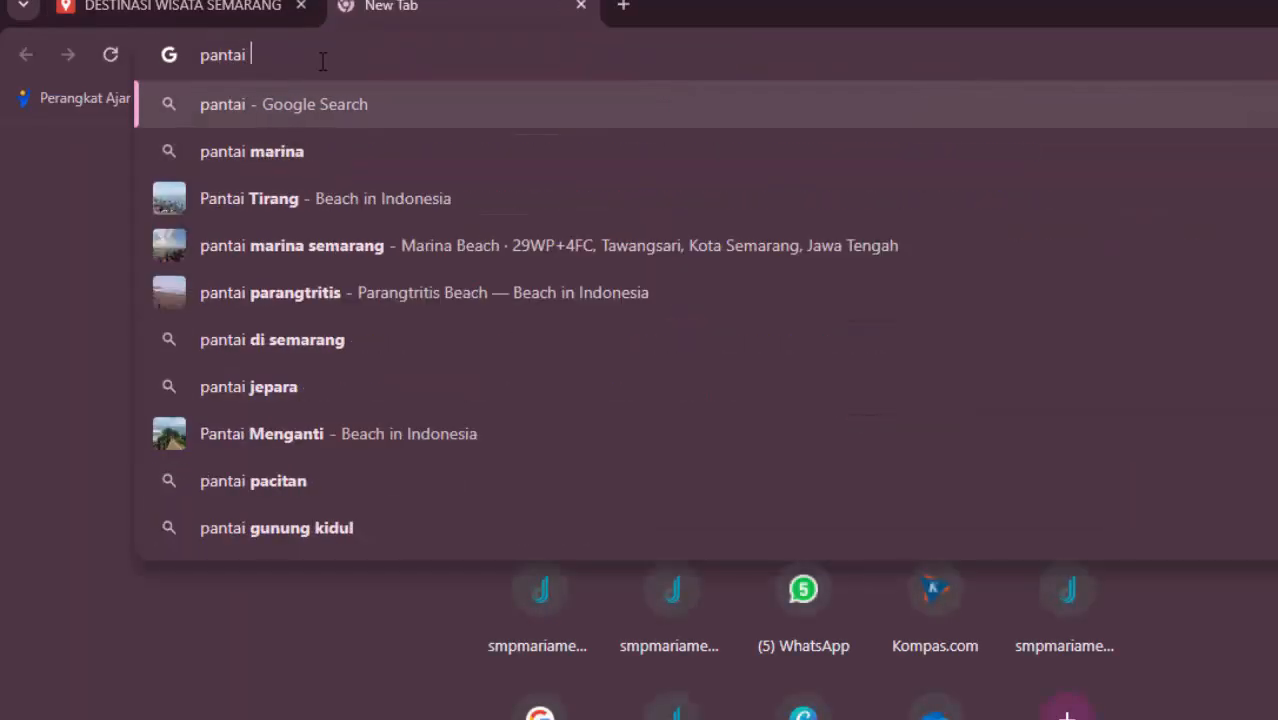
text( marina)
key(Return)
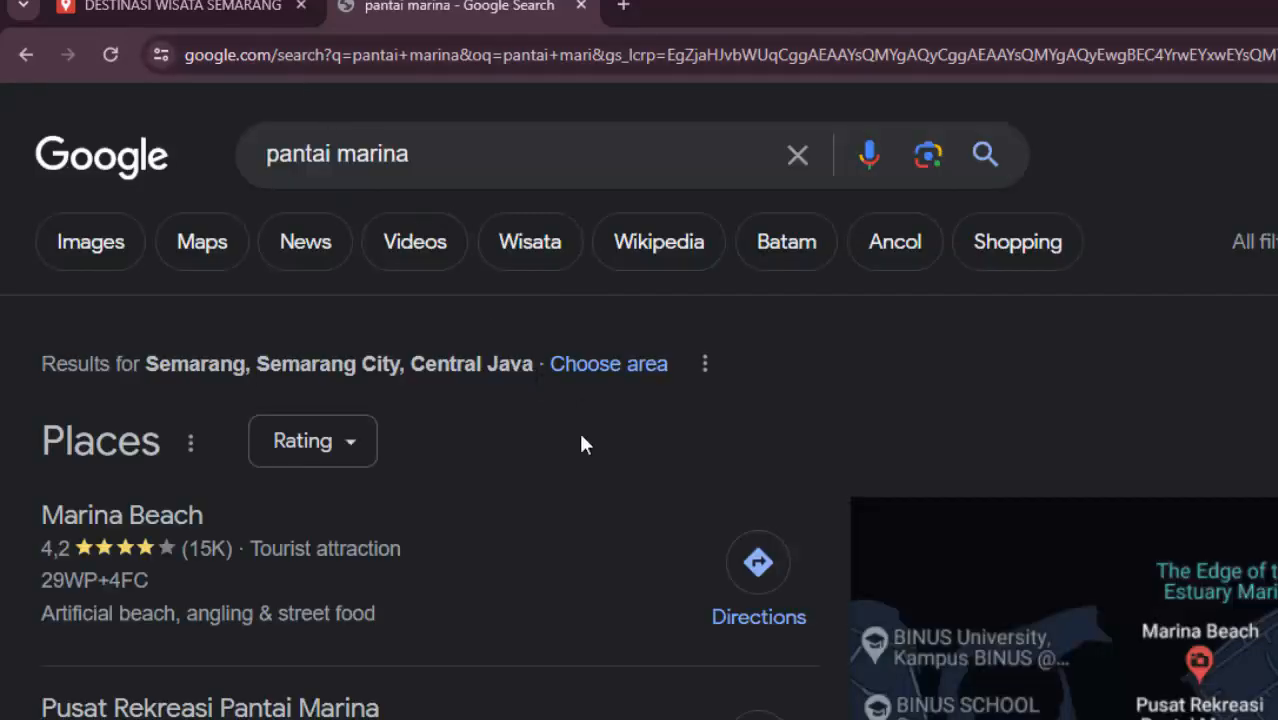
scroll(585, 444, down, 7)
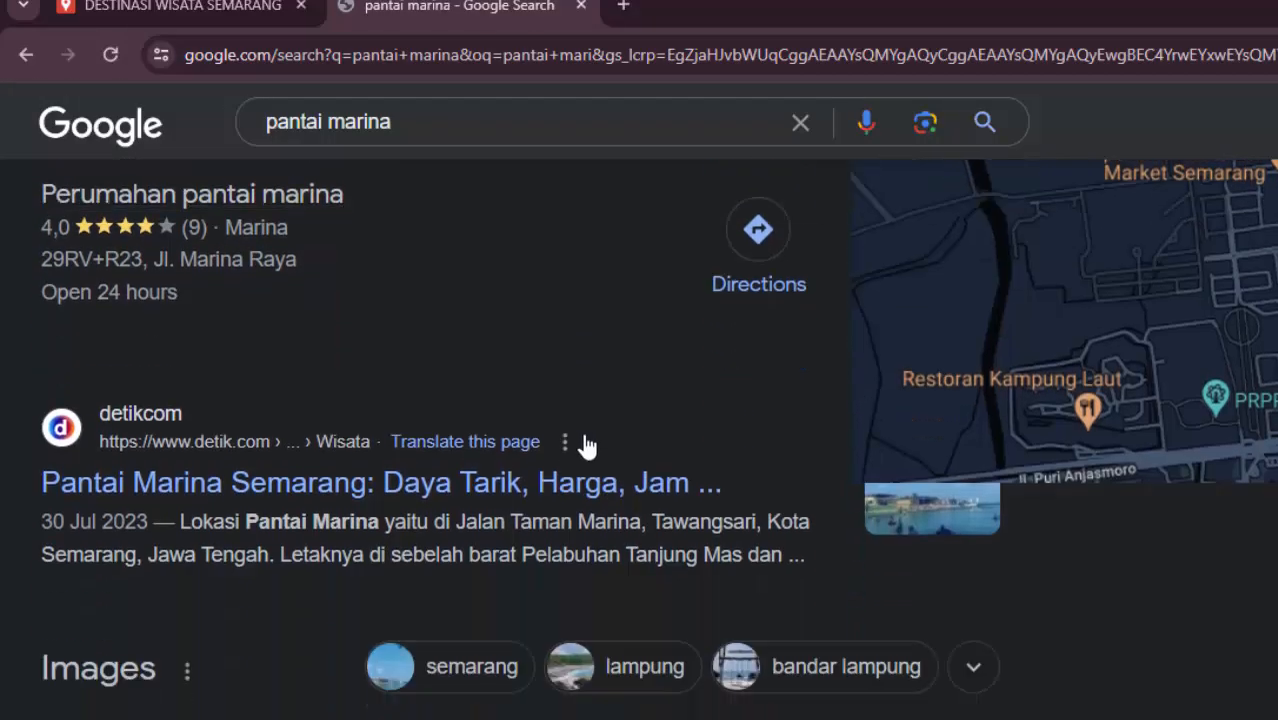
scroll(598, 440, down, 8)
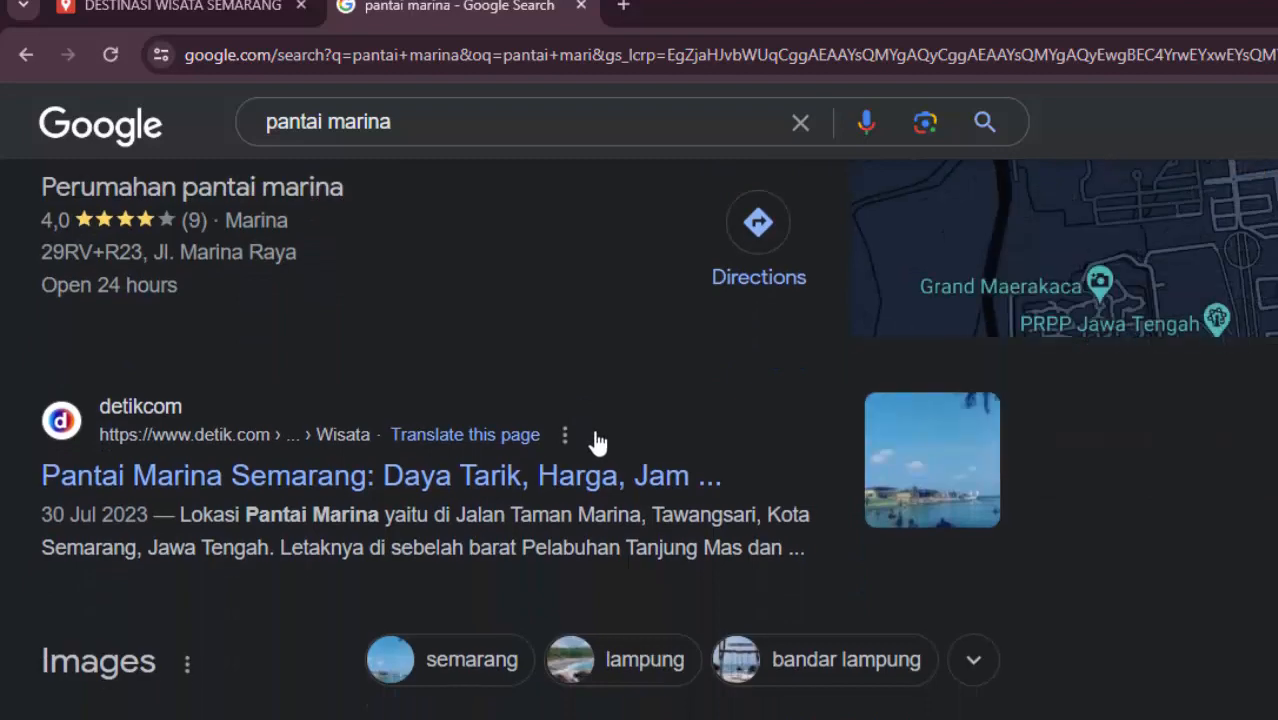
scroll(597, 445, down, 8)
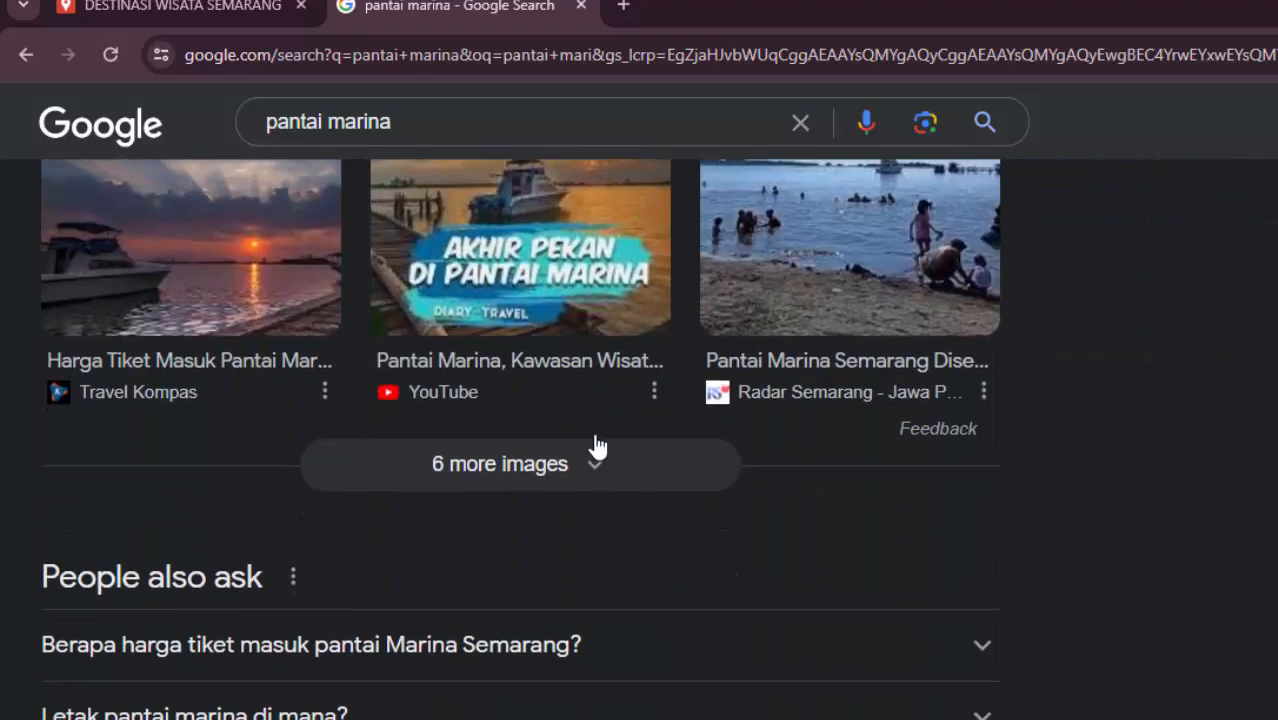
scroll(594, 440, down, 3)
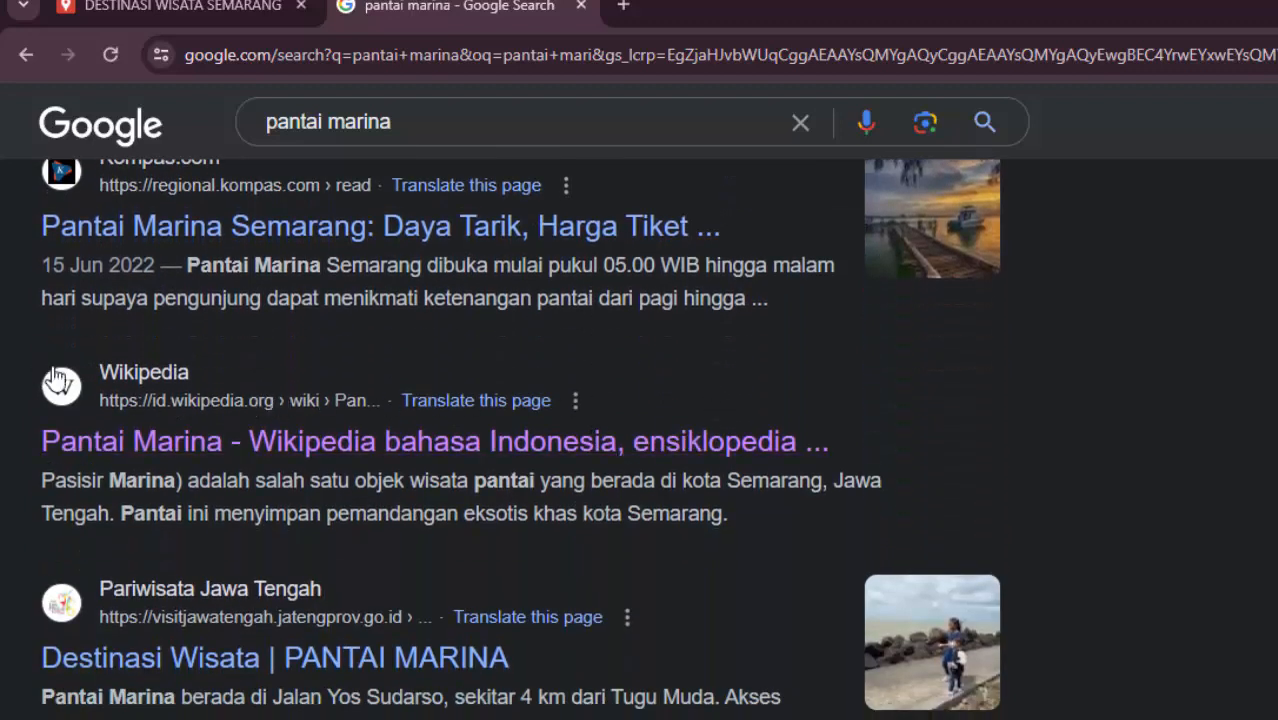
click(494, 452)
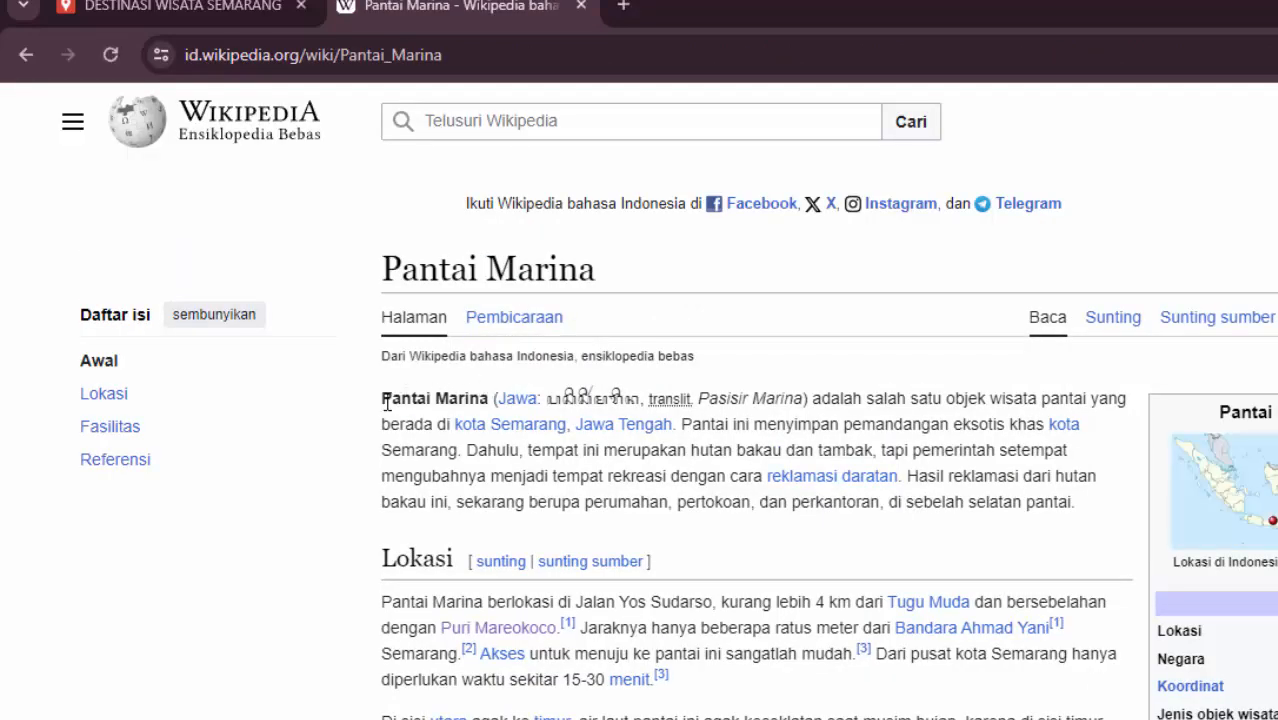
- Copy the article's introduction from "Pantai Marina" through "dengan cara reklamasi daratan"
drag(382, 400, 901, 484)
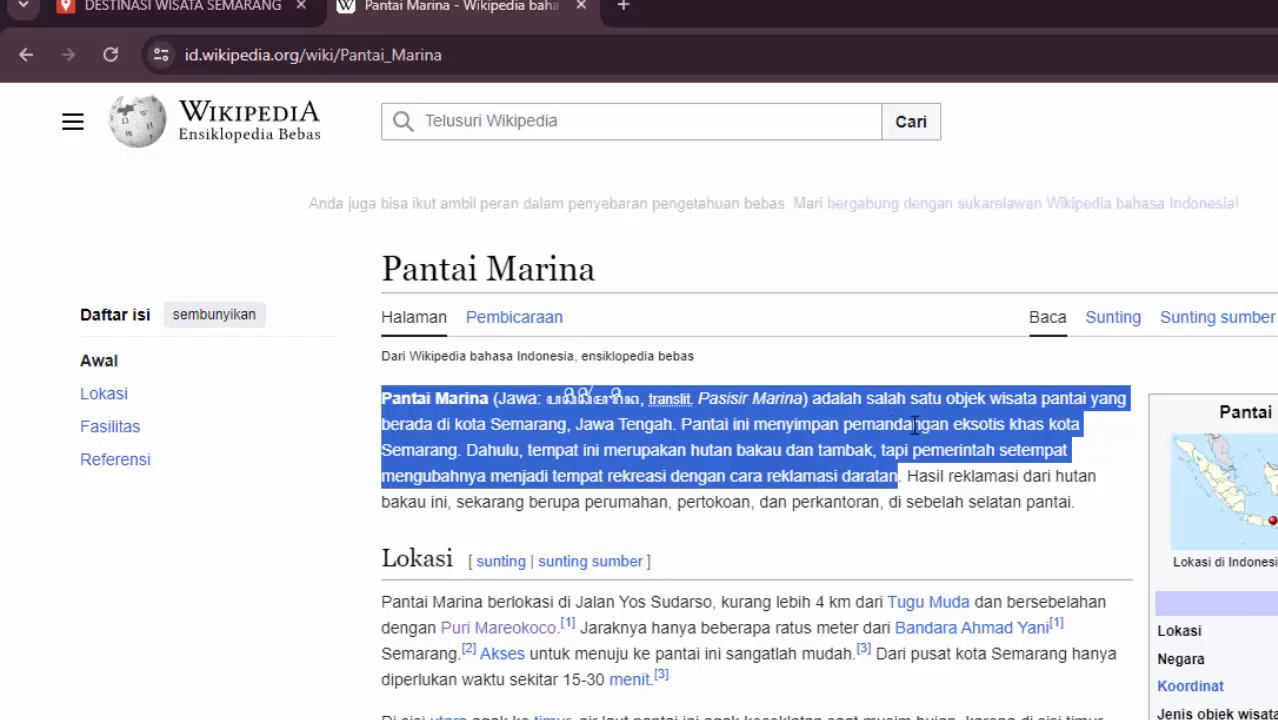
right_click(914, 425)
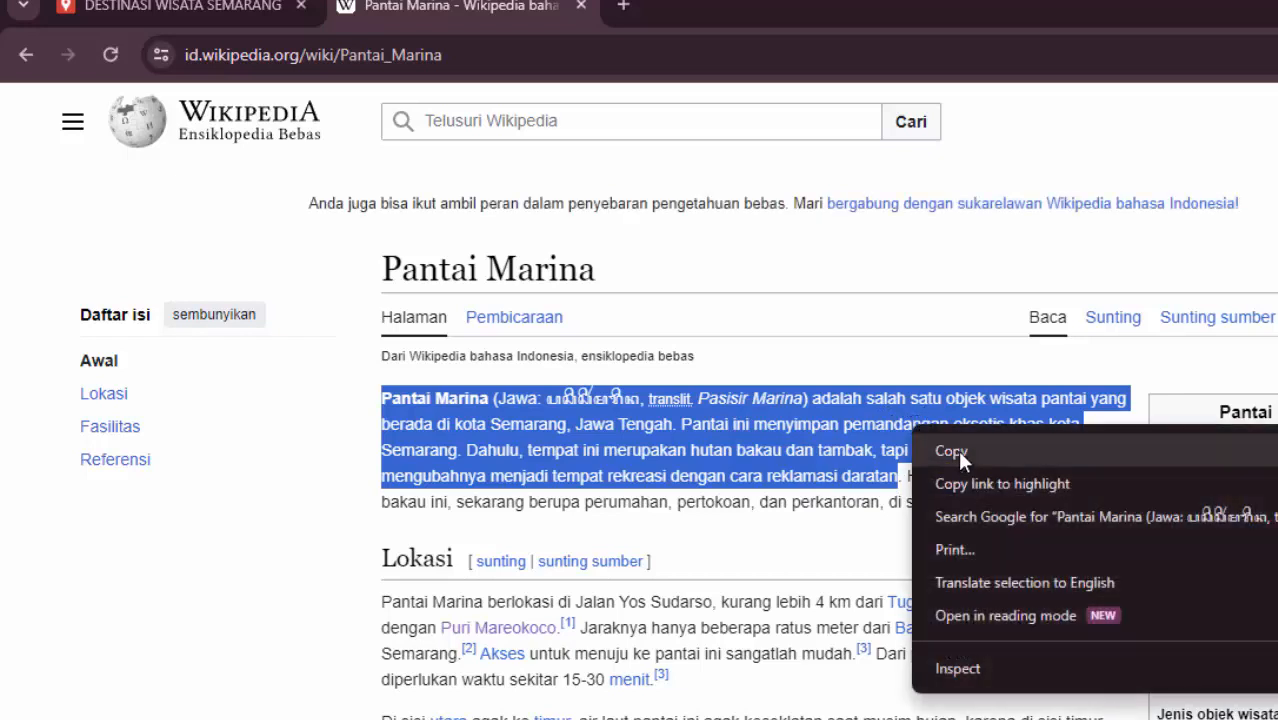
click(959, 457)
- Return to the map, paste the copied introduction into the Pantai Marina Semarang description, save it and review the text
click(247, 10)
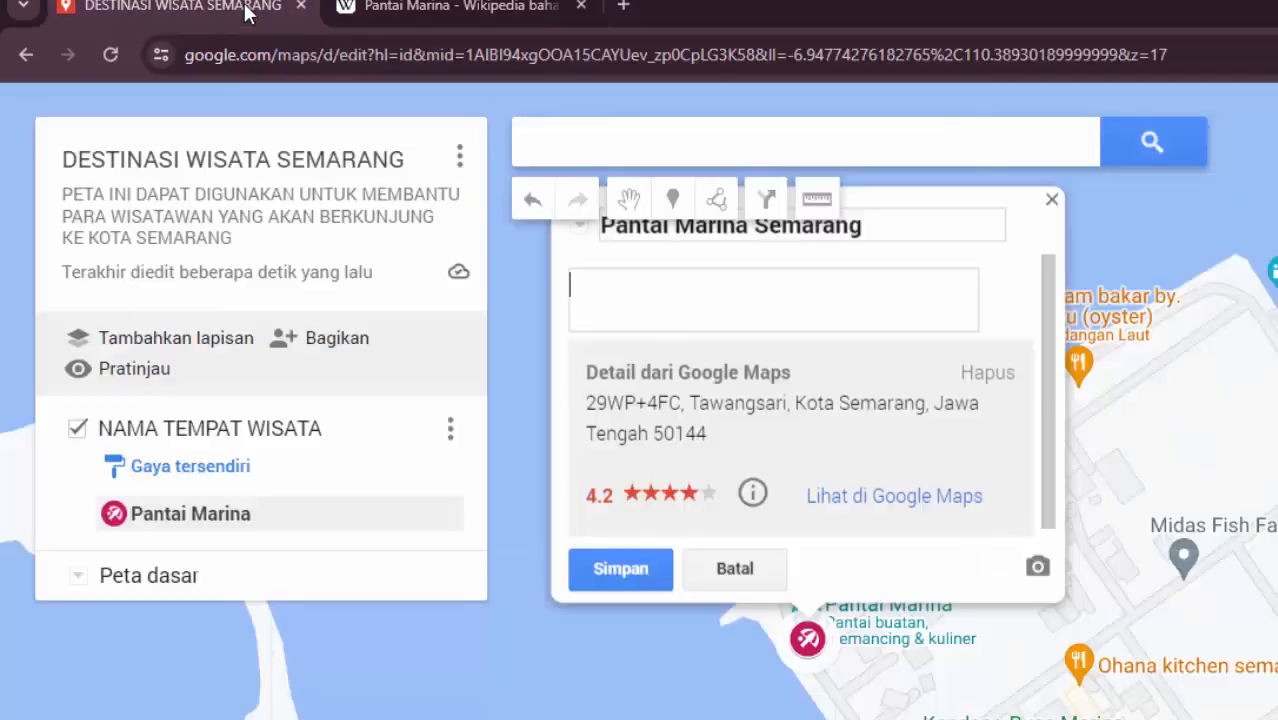
right_click(687, 293)
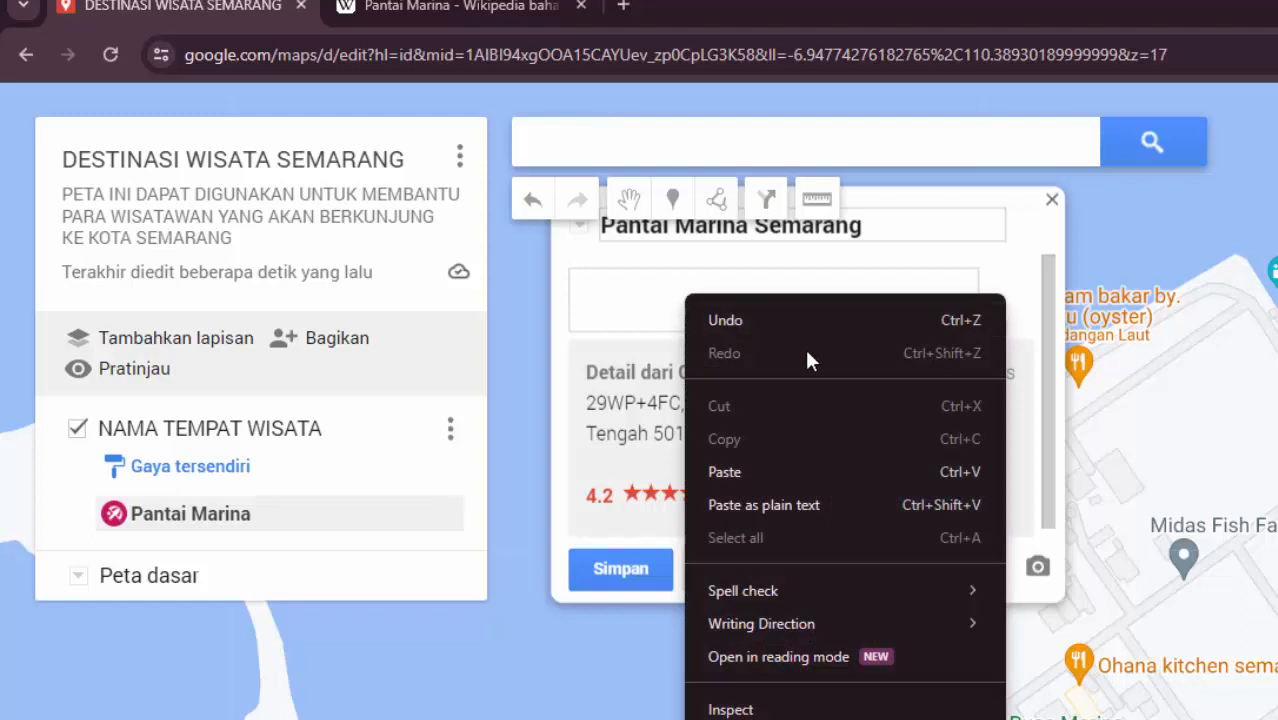
click(765, 470)
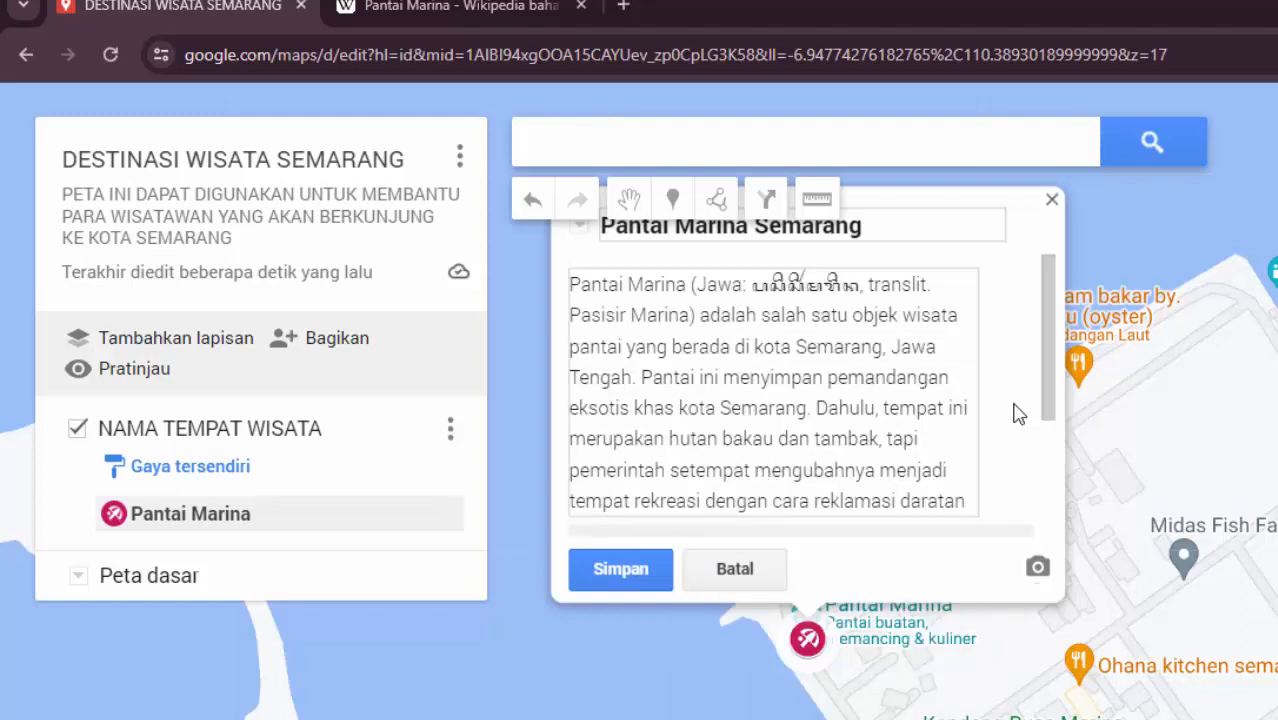
scroll(1020, 420, down, 2)
scroll(1033, 422, up, 2)
click(640, 578)
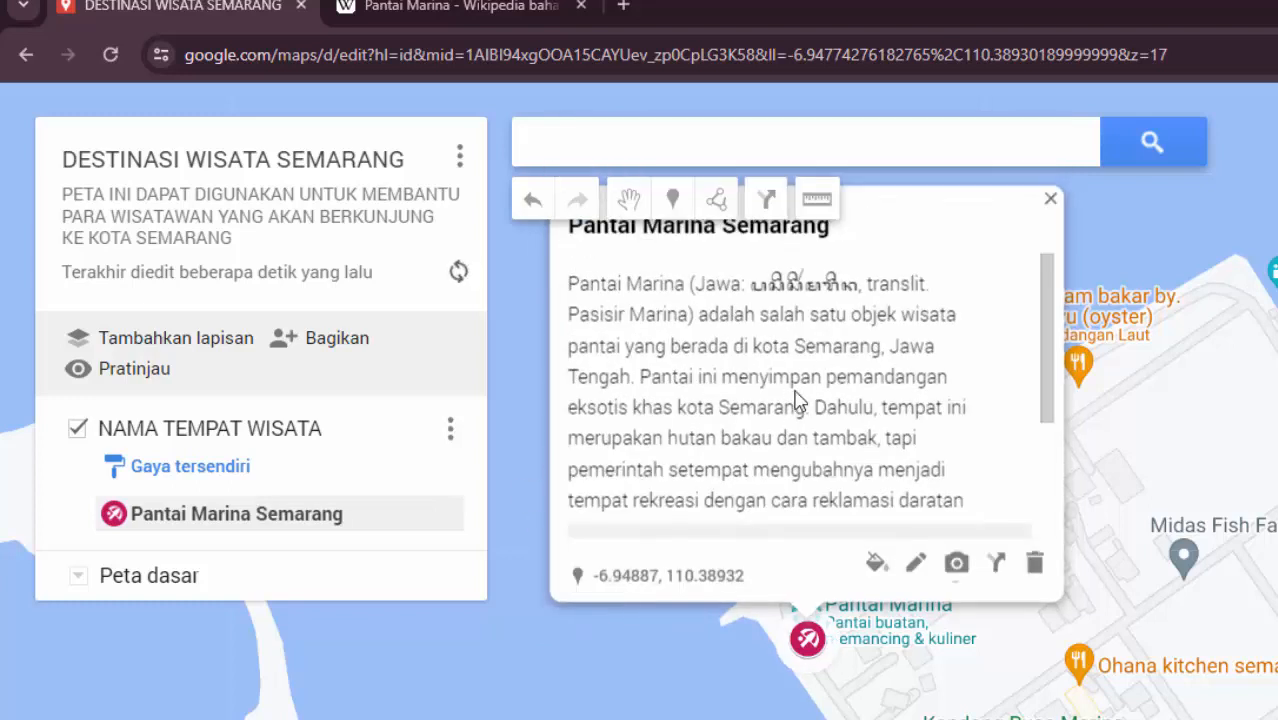
scroll(985, 400, down, 3)
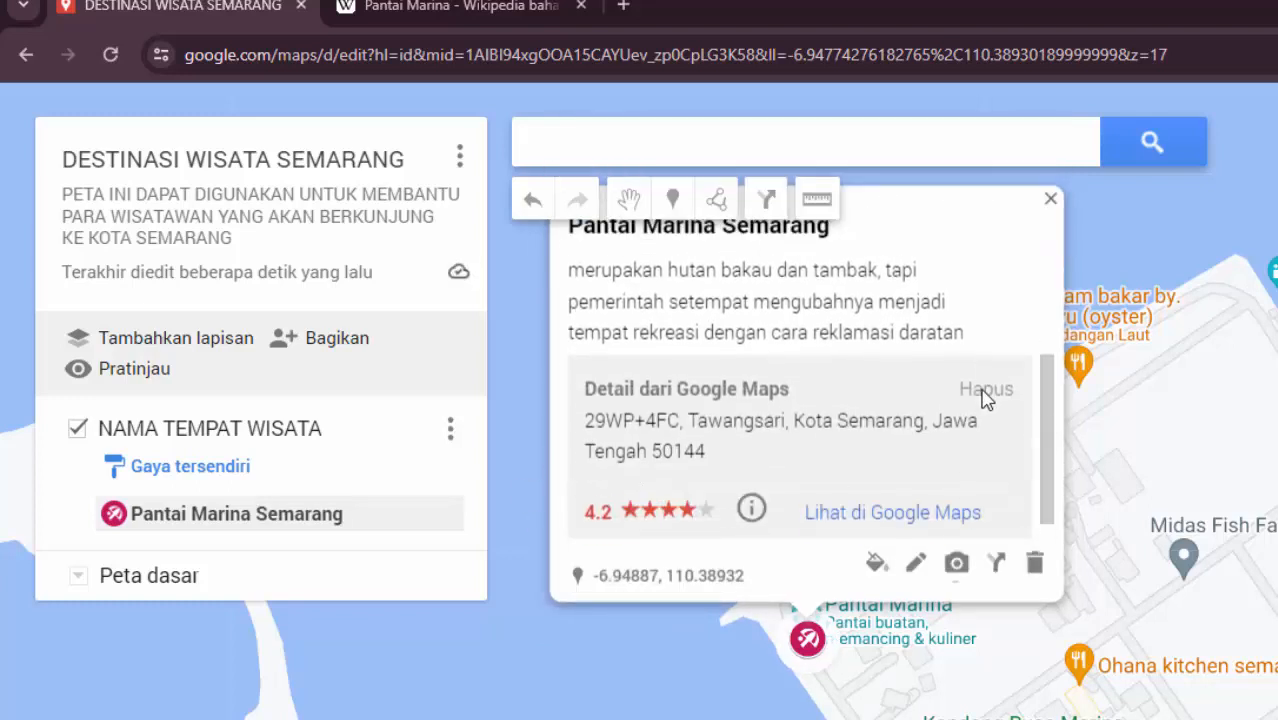
scroll(984, 398, up, 3)
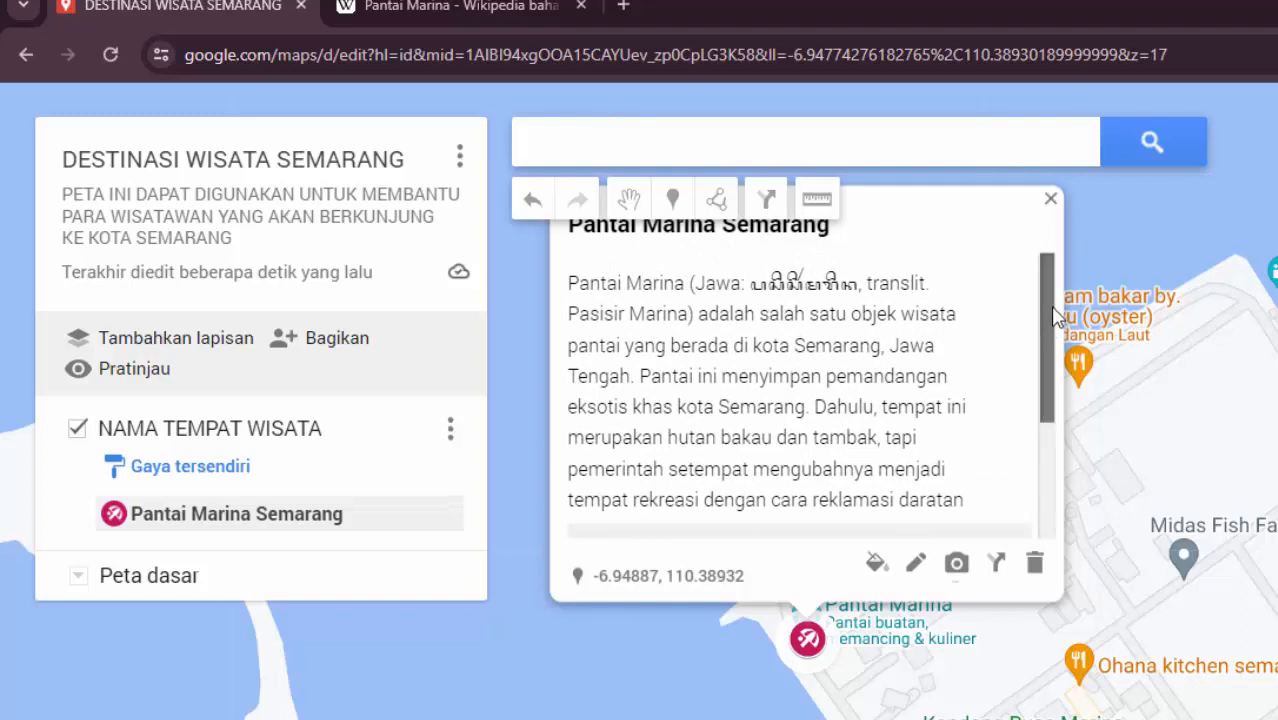
drag(1058, 348, 1062, 302)
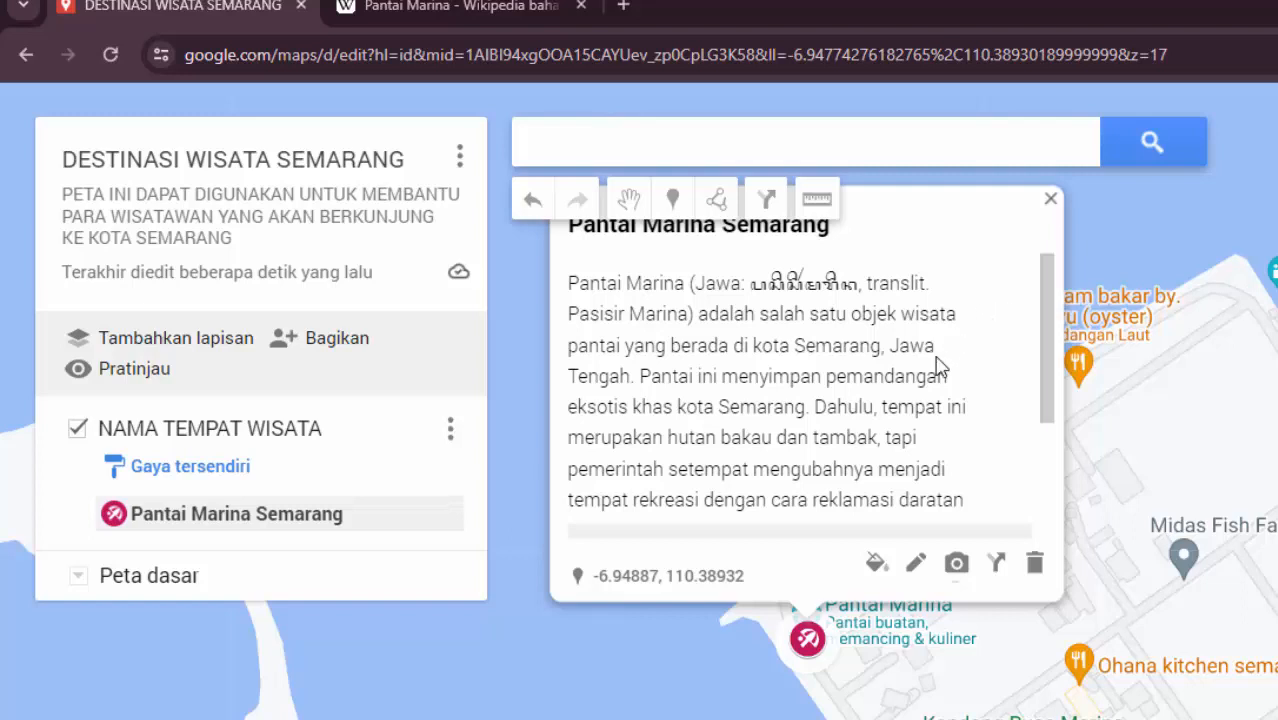
- Start adding a photo to Pantai Marina Semarang and search Google Images for "pantai marina semarang"
click(966, 568)
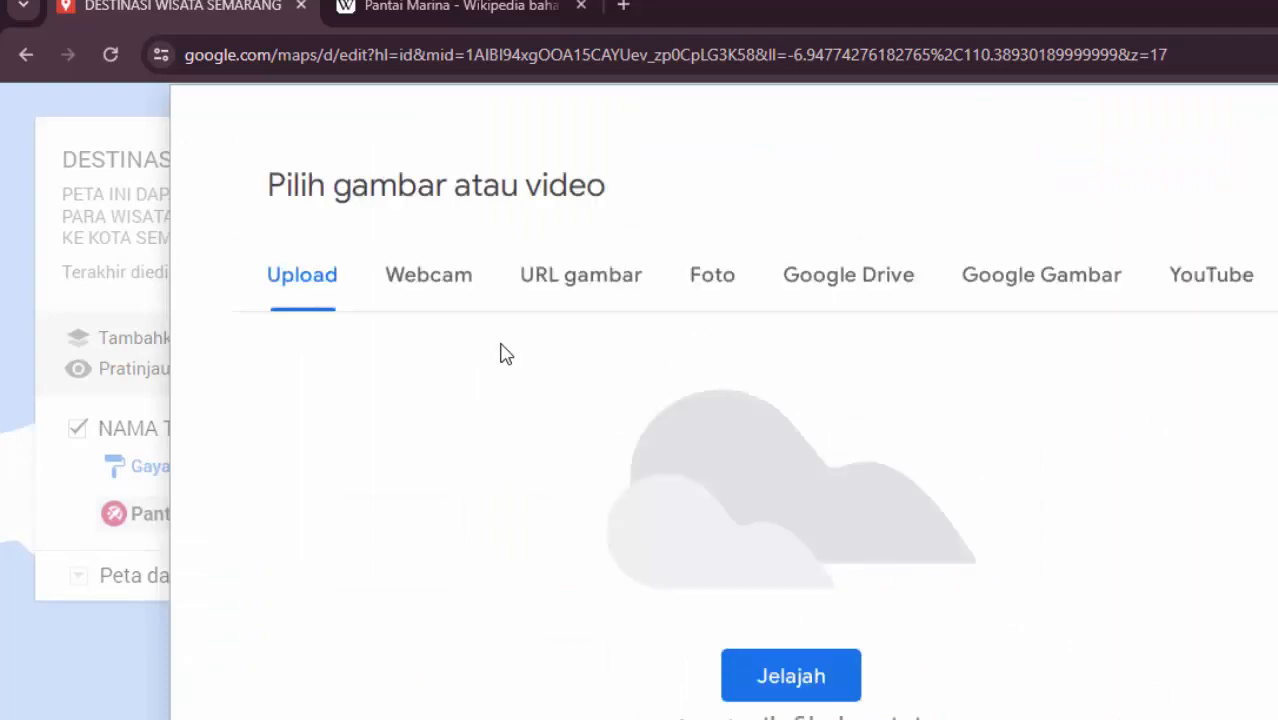
click(1019, 299)
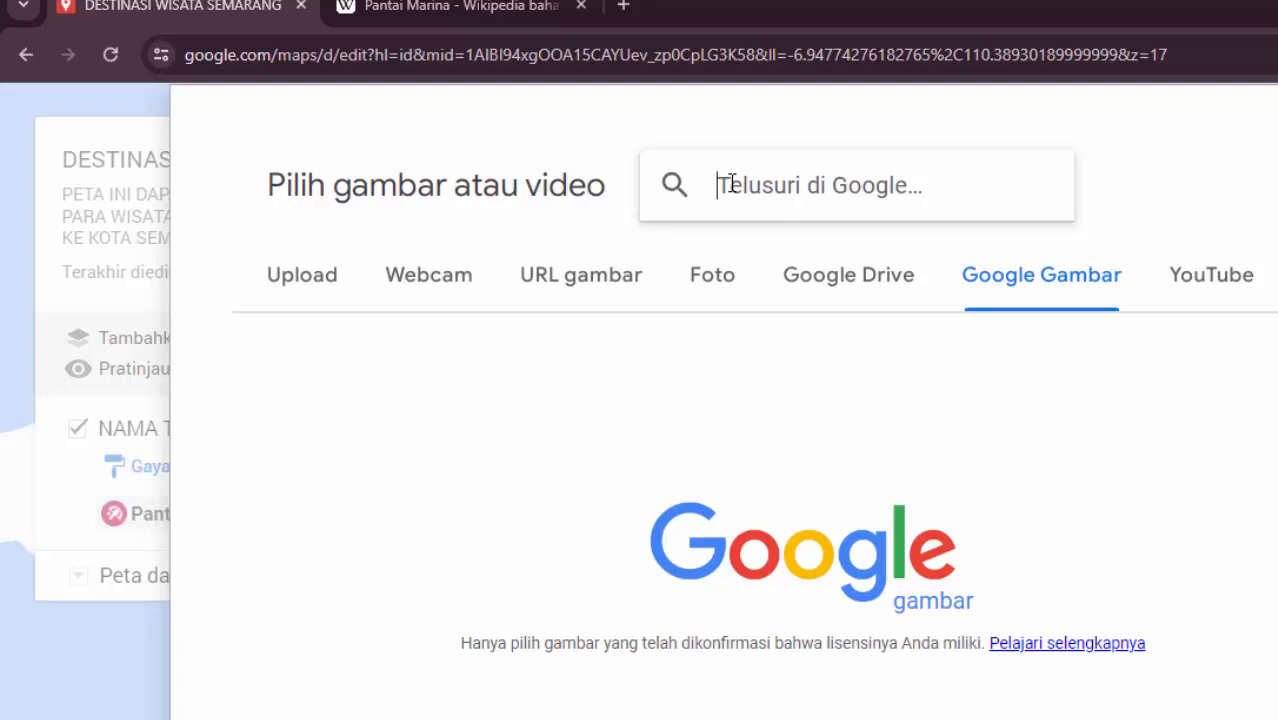
text([an)
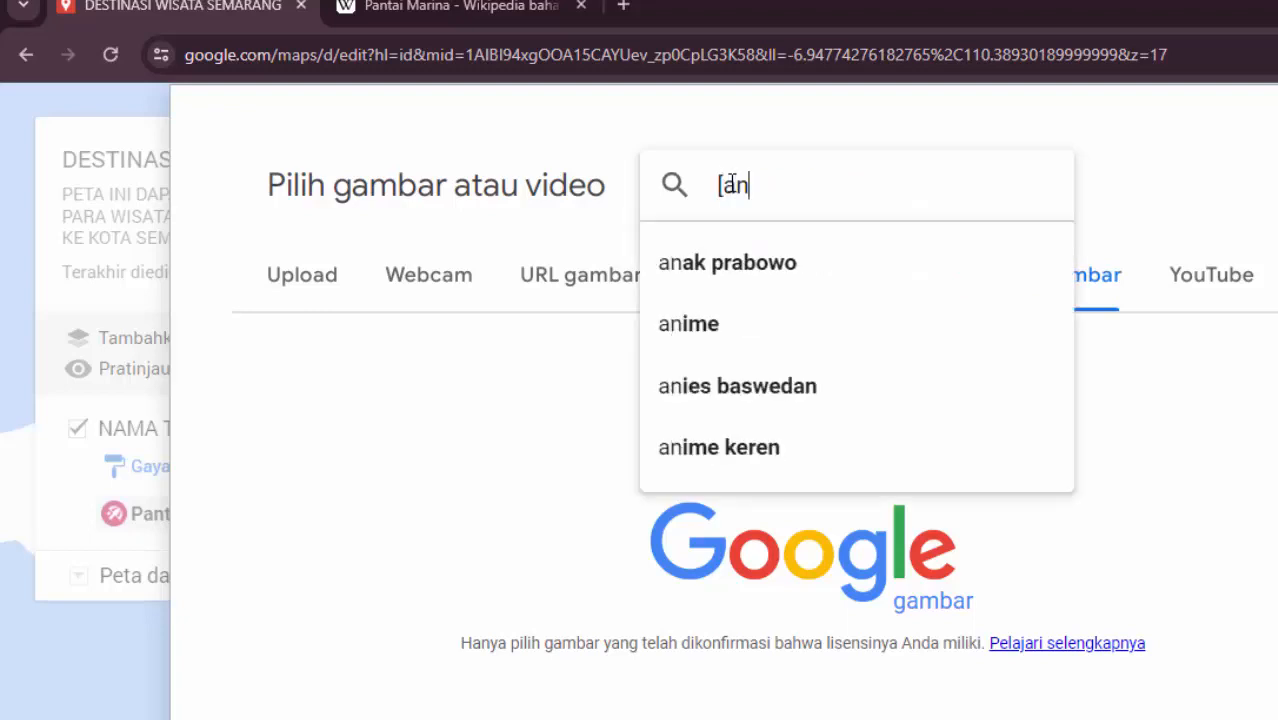
key(BackSpace)
key(BackSpace)
text(panta)
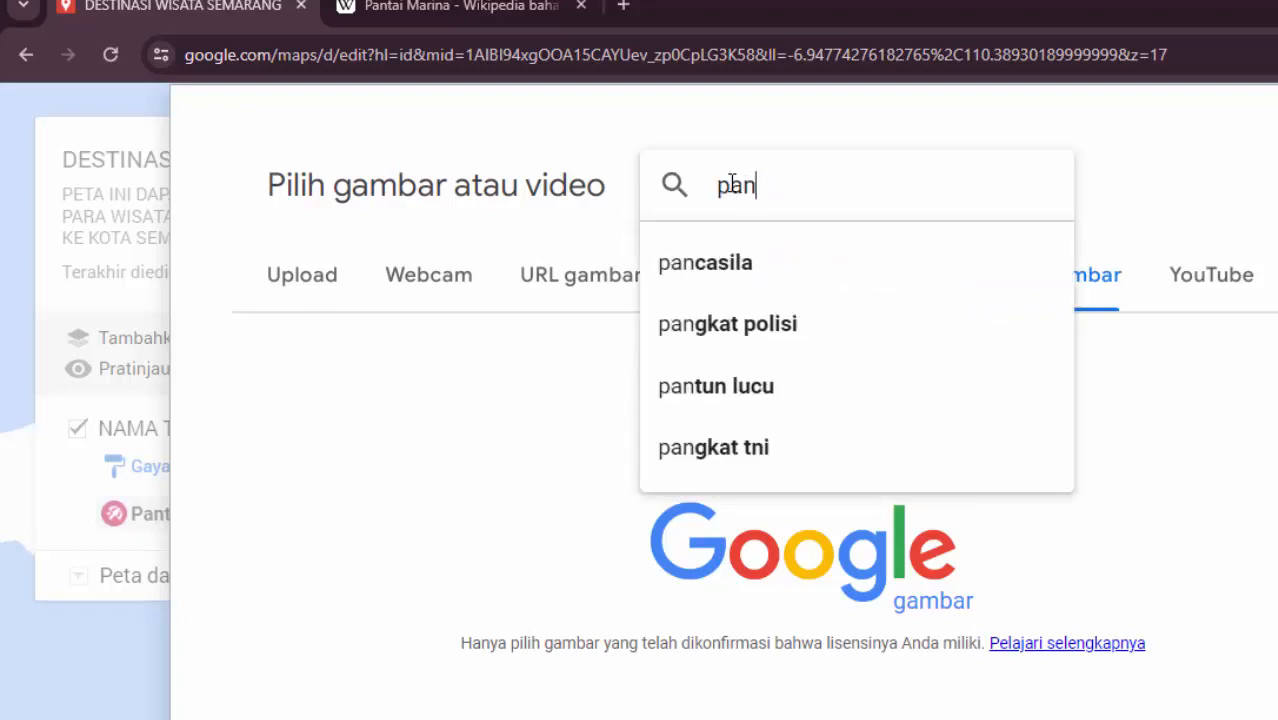
text(i m)
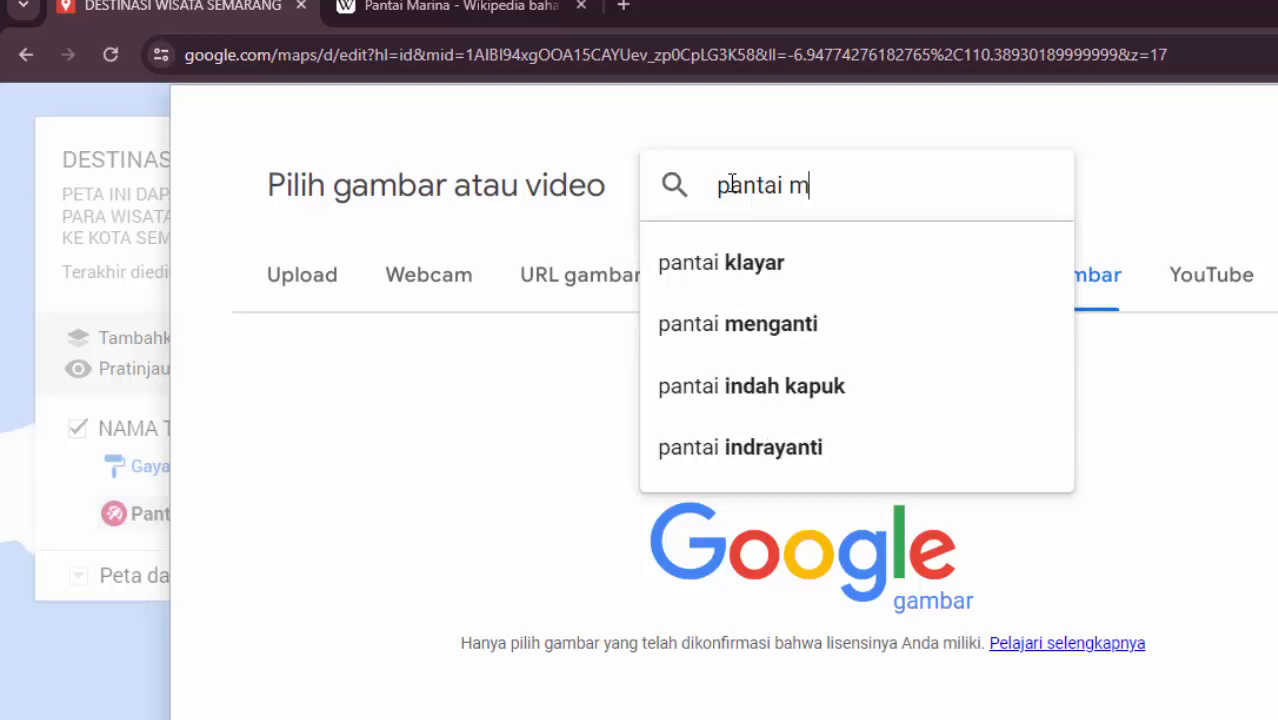
text(ari)
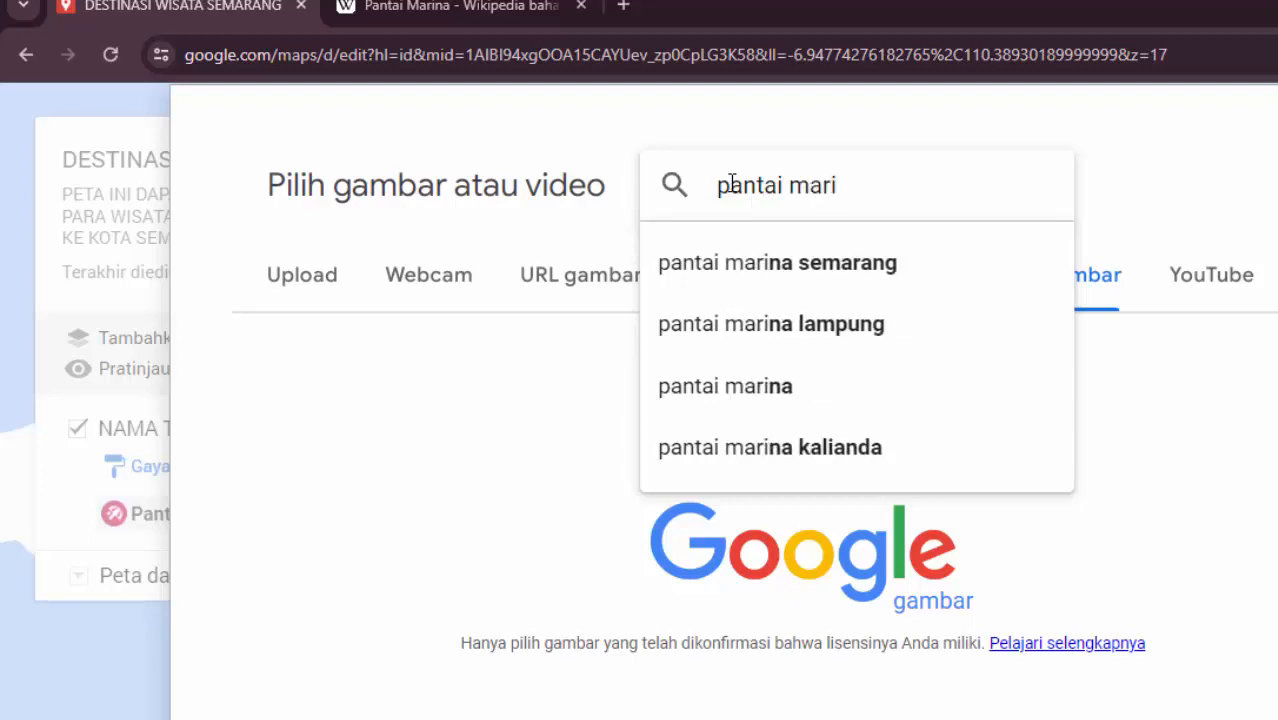
click(755, 263)
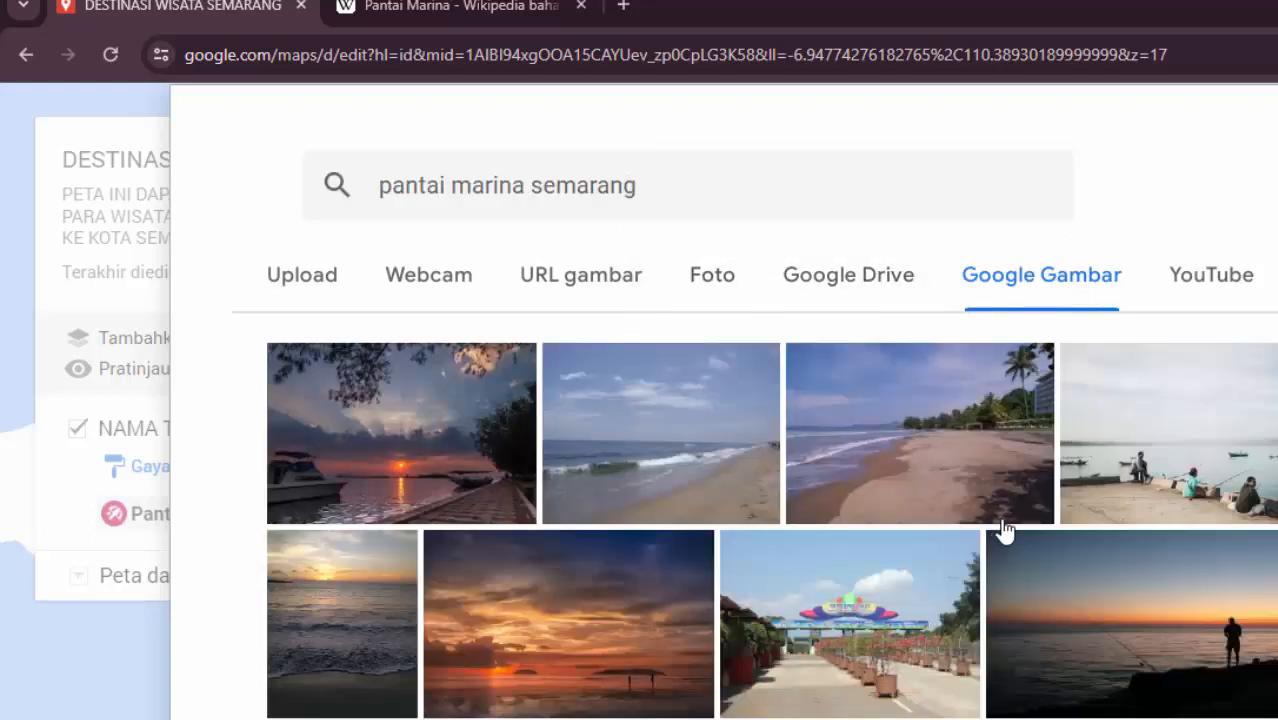
- Browse the image results and insert the sunset photo with the moored boat and paved waterfront into the place
scroll(1006, 529, down, 2)
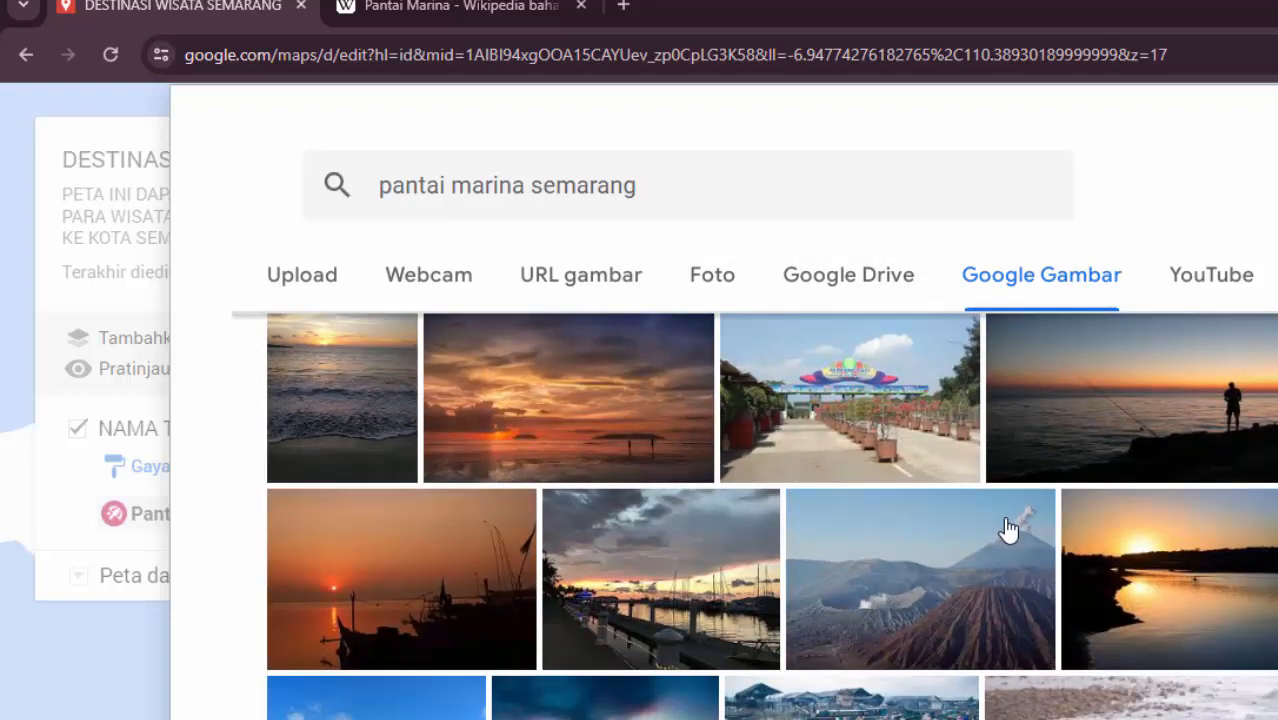
scroll(1008, 529, down, 2)
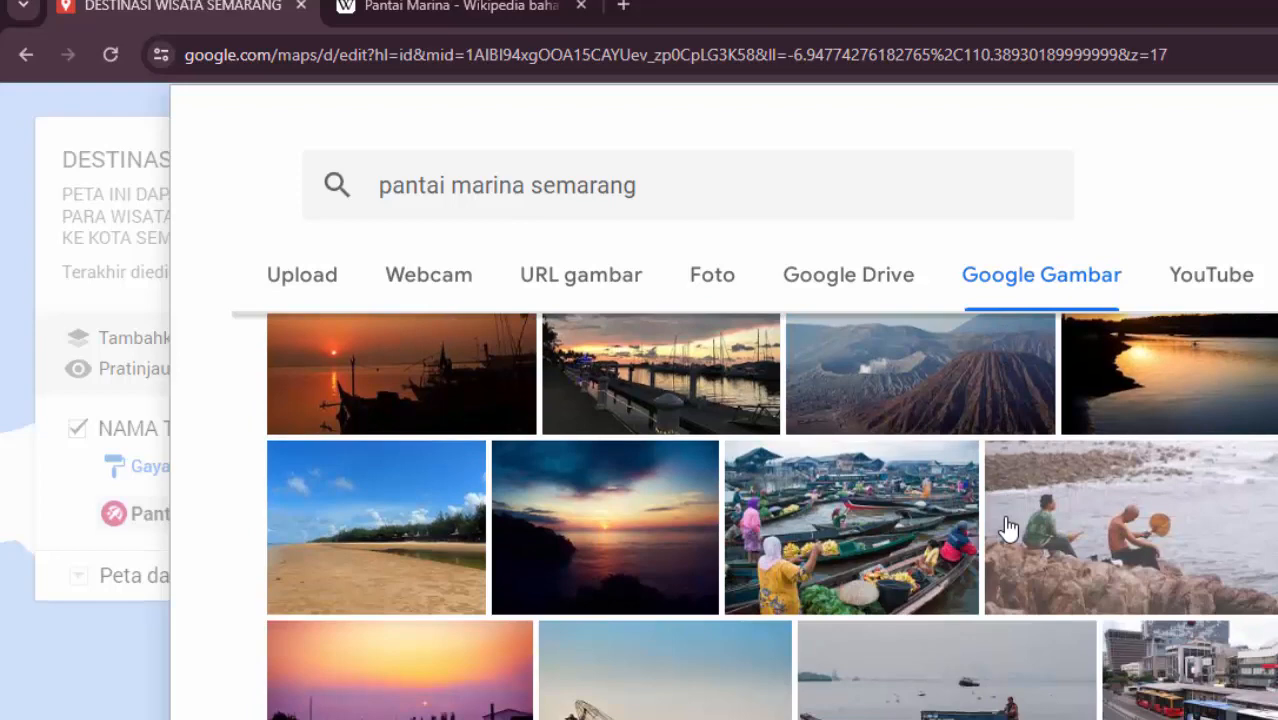
scroll(1008, 529, up, 4)
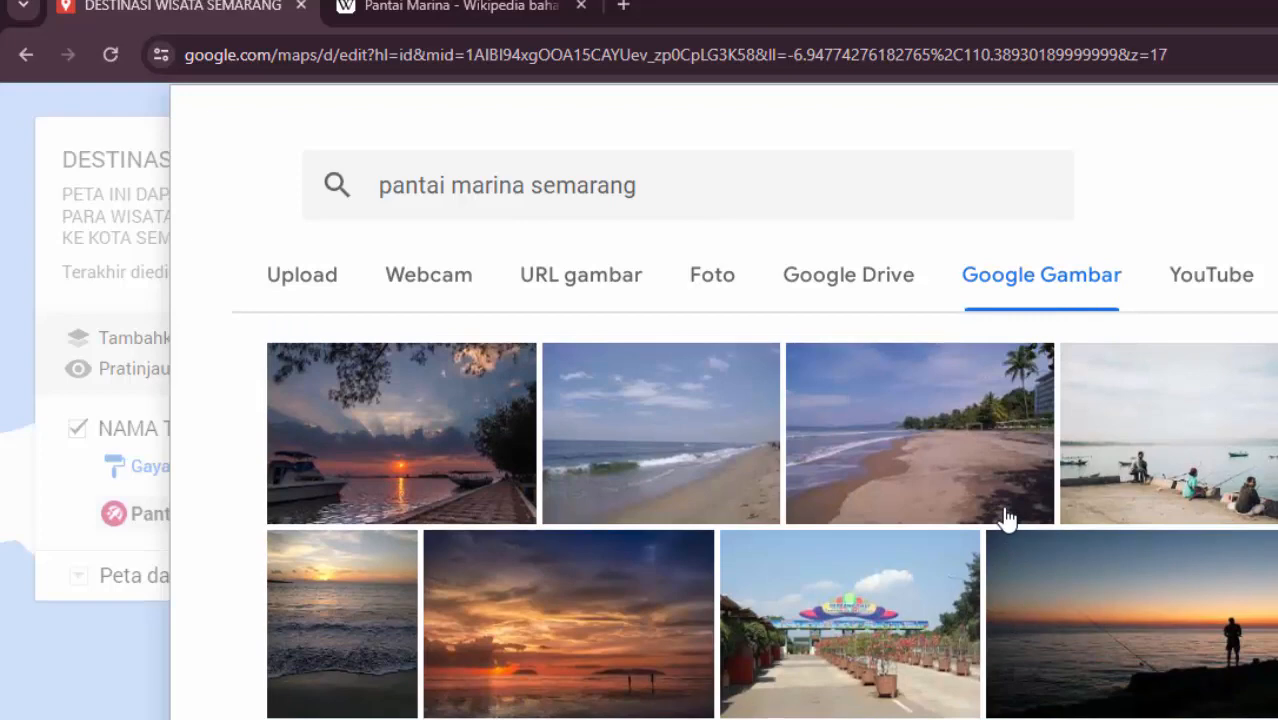
click(457, 454)
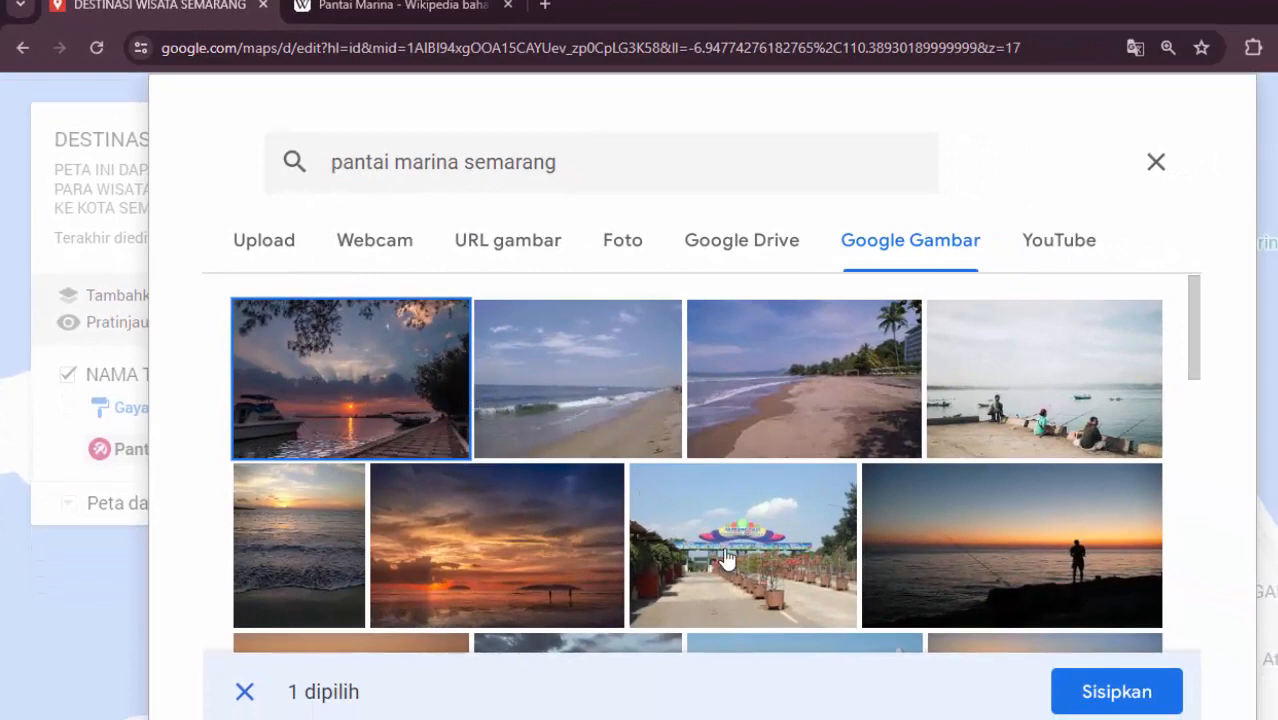
click(1125, 694)
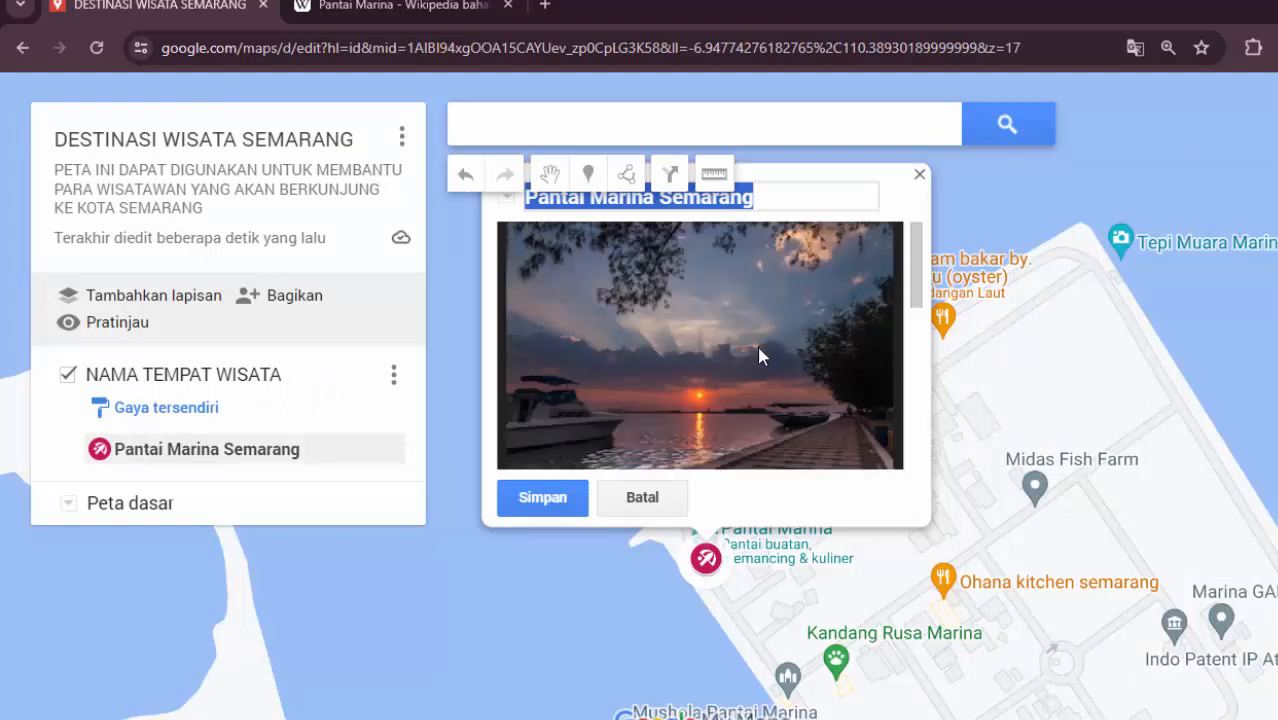
- Review the inserted sunset photo and the description text in the Pantai Marina Semarang details
scroll(757, 346, down, 3)
scroll(780, 356, up, 3)
scroll(783, 358, down, 3)
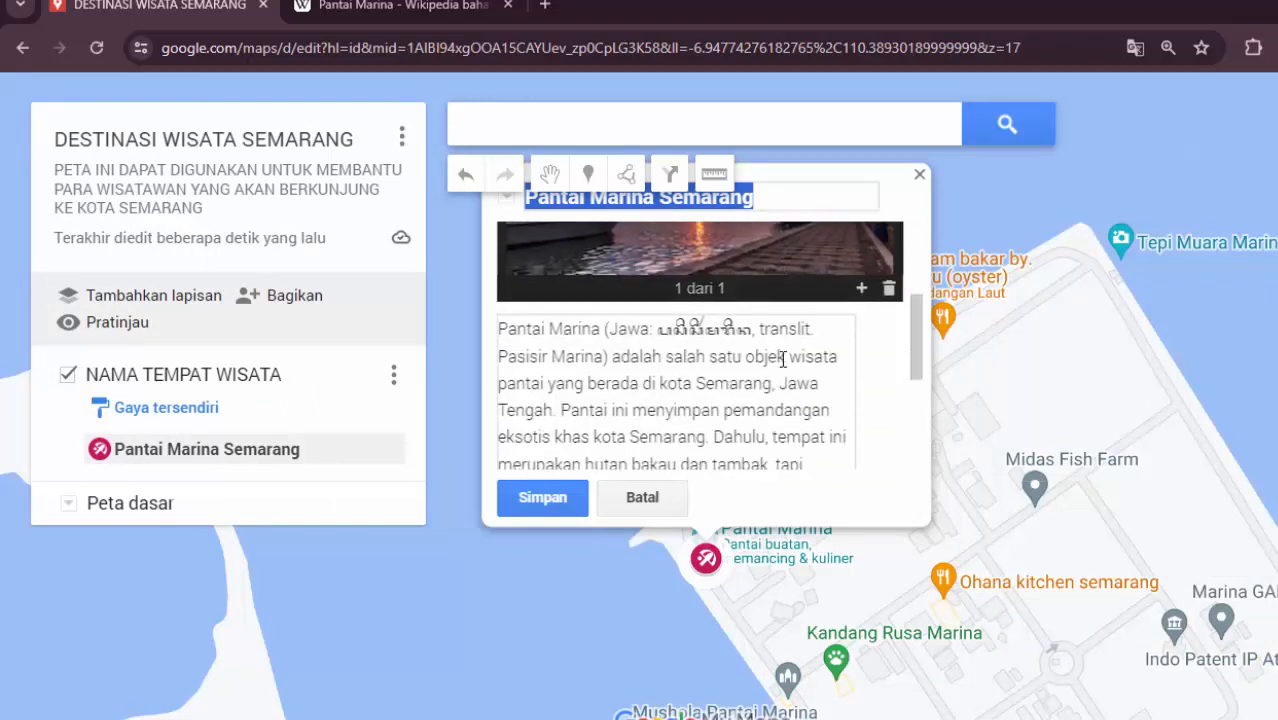
scroll(783, 358, up, 3)
scroll(783, 362, down, 3)
scroll(783, 368, up, 2)
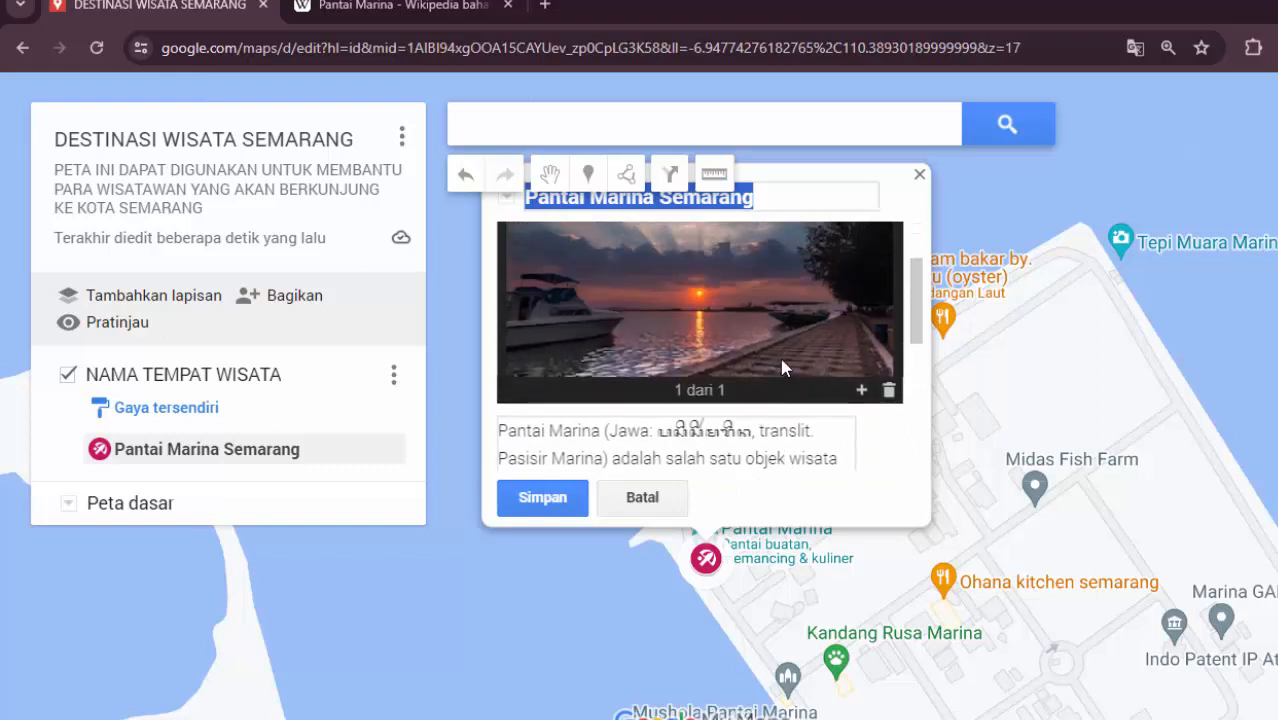
scroll(783, 368, up, 2)
scroll(783, 368, down, 2)
scroll(783, 368, up, 2)
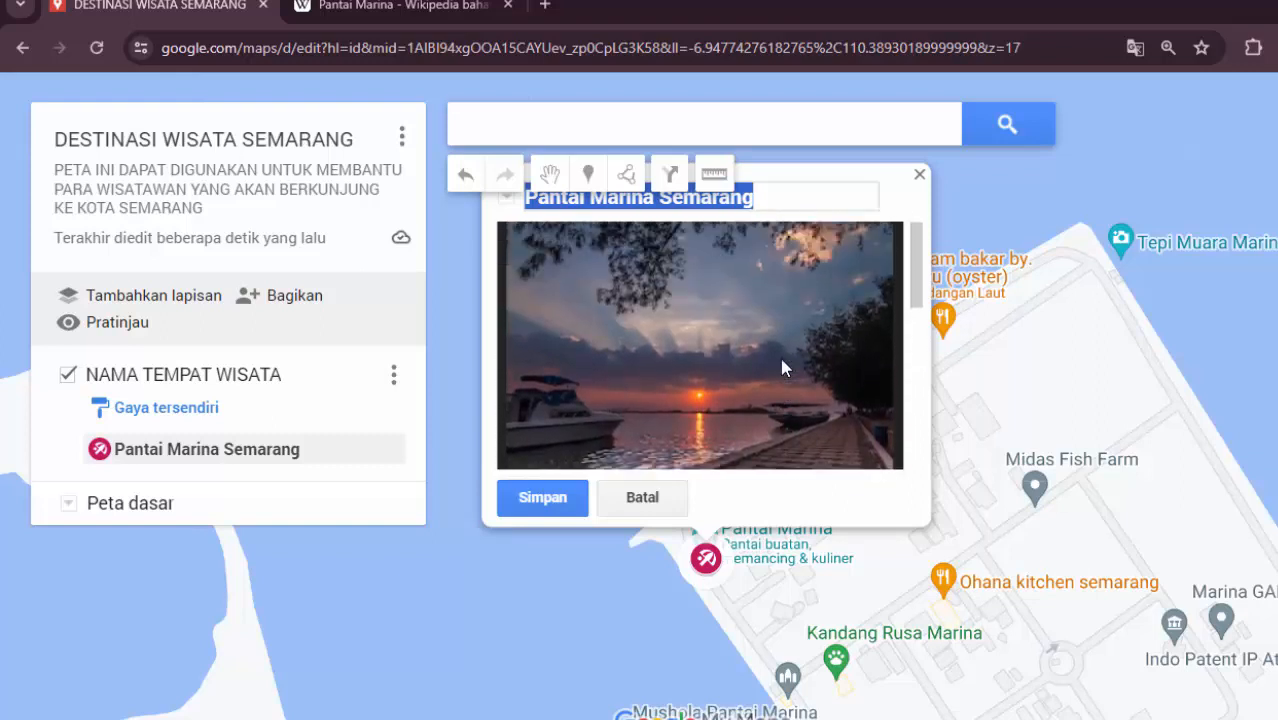
scroll(783, 368, down, 2)
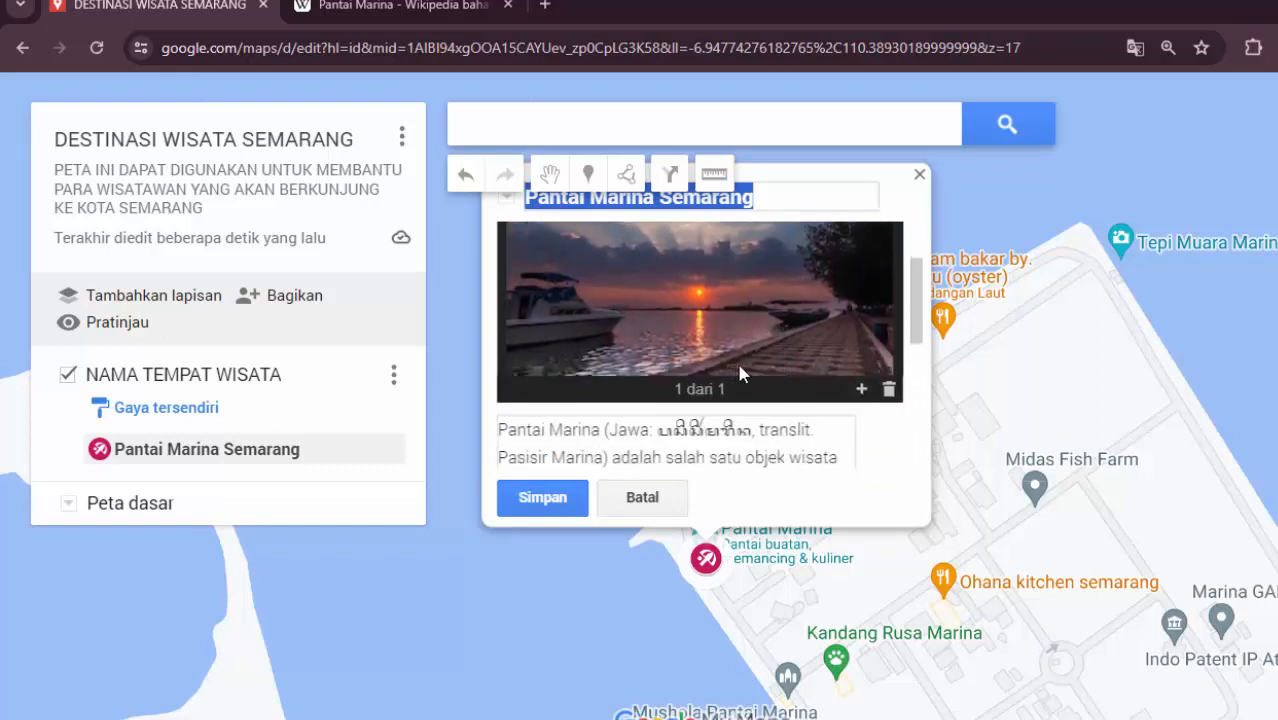
scroll(742, 371, up, 2)
scroll(743, 365, down, 3)
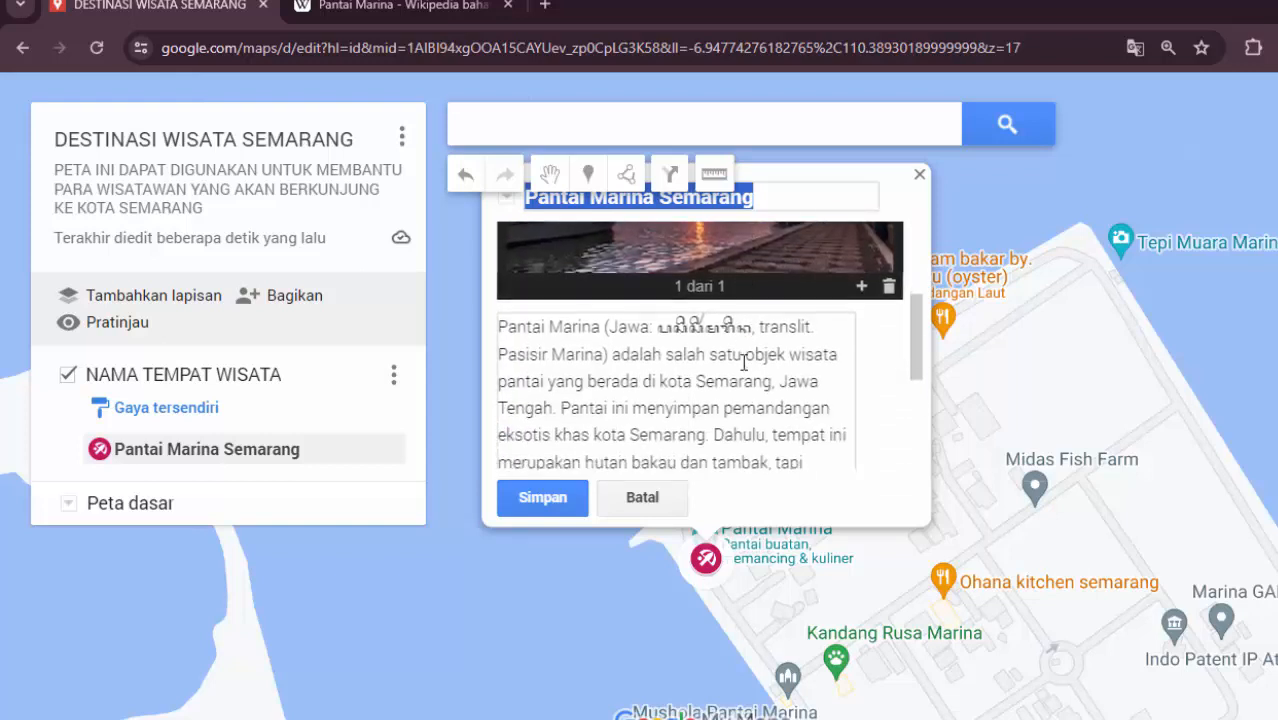
scroll(743, 362, up, 3)
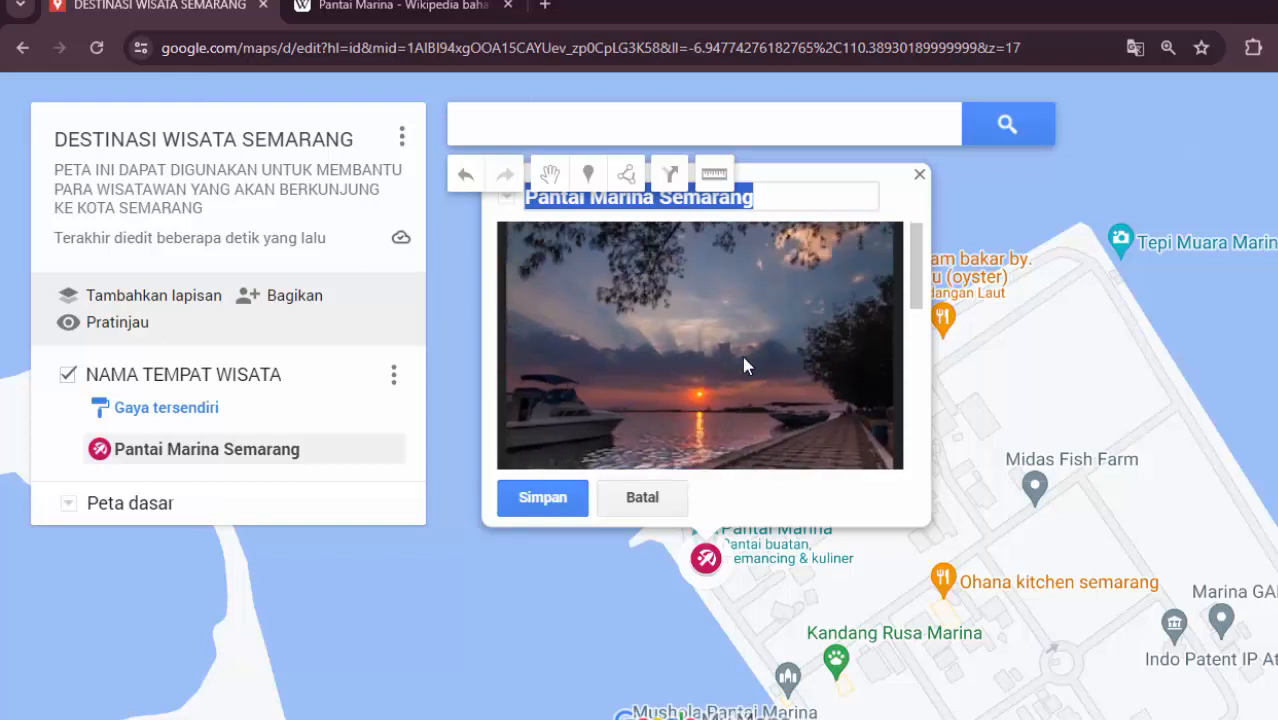
- Start adding another photo to Pantai Marina Semarang and search Google Images again for "pantai marina semarang"
scroll(742, 356, down, 3)
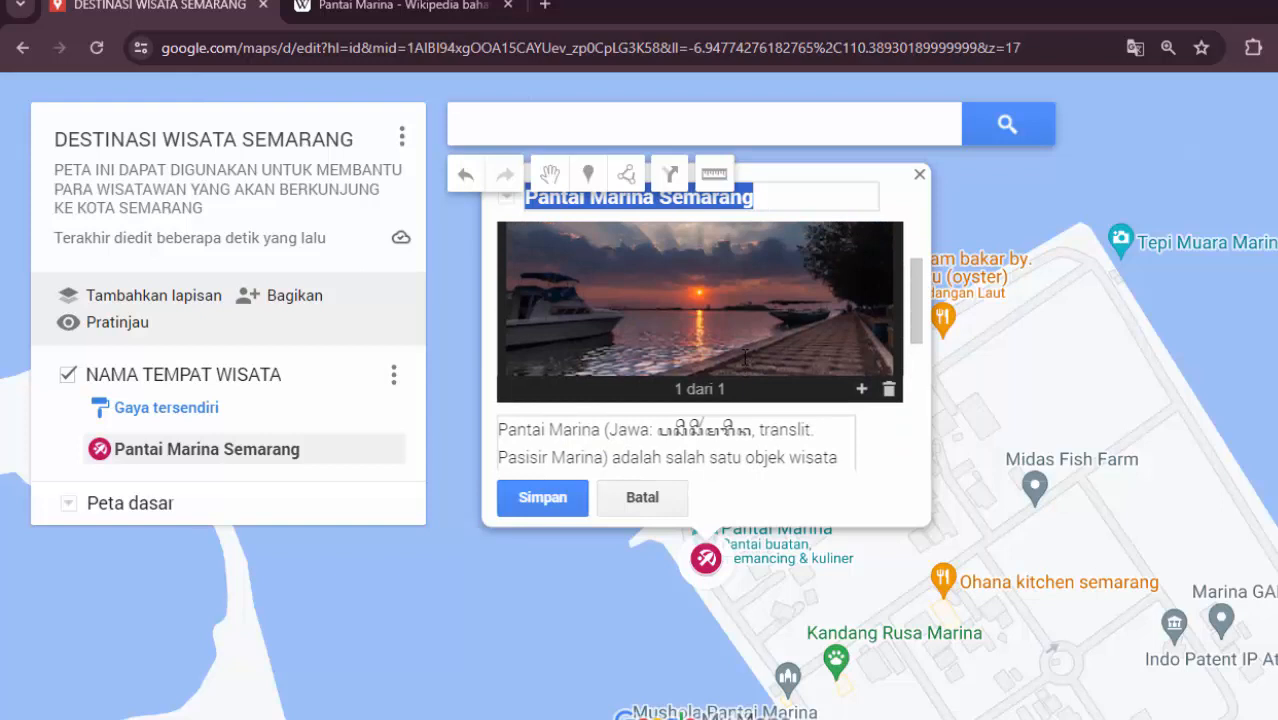
click(862, 392)
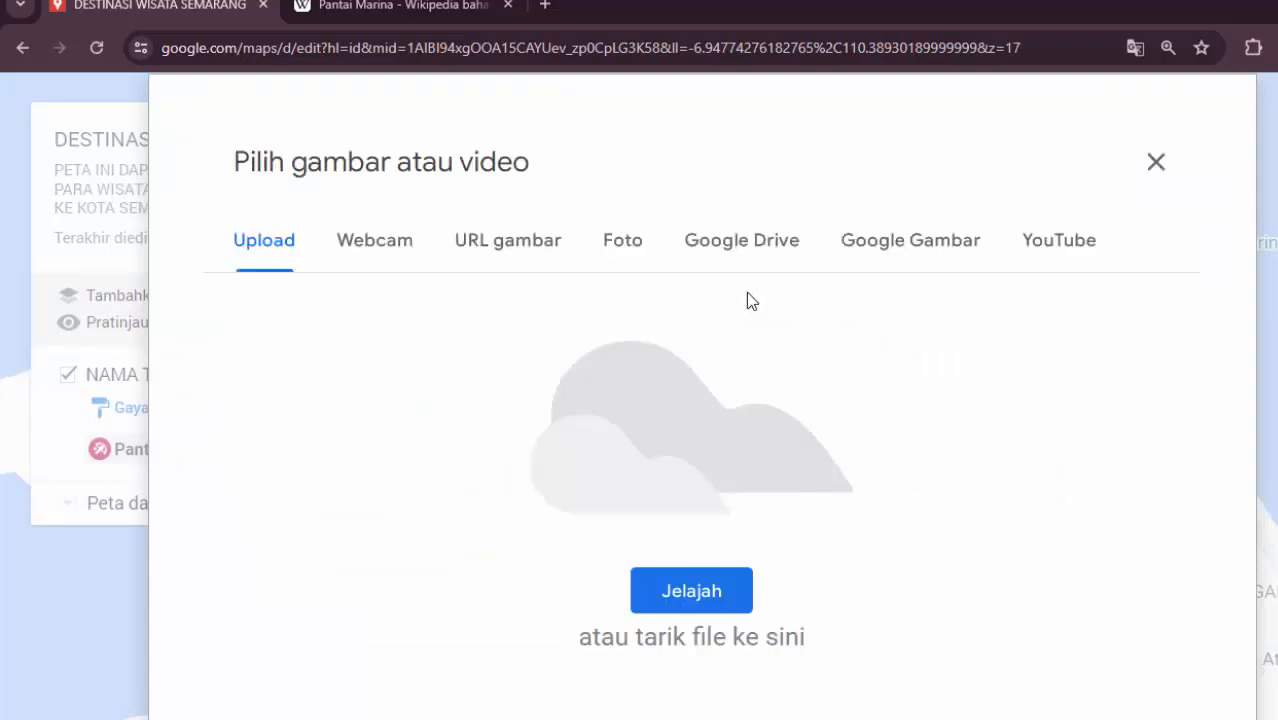
click(896, 252)
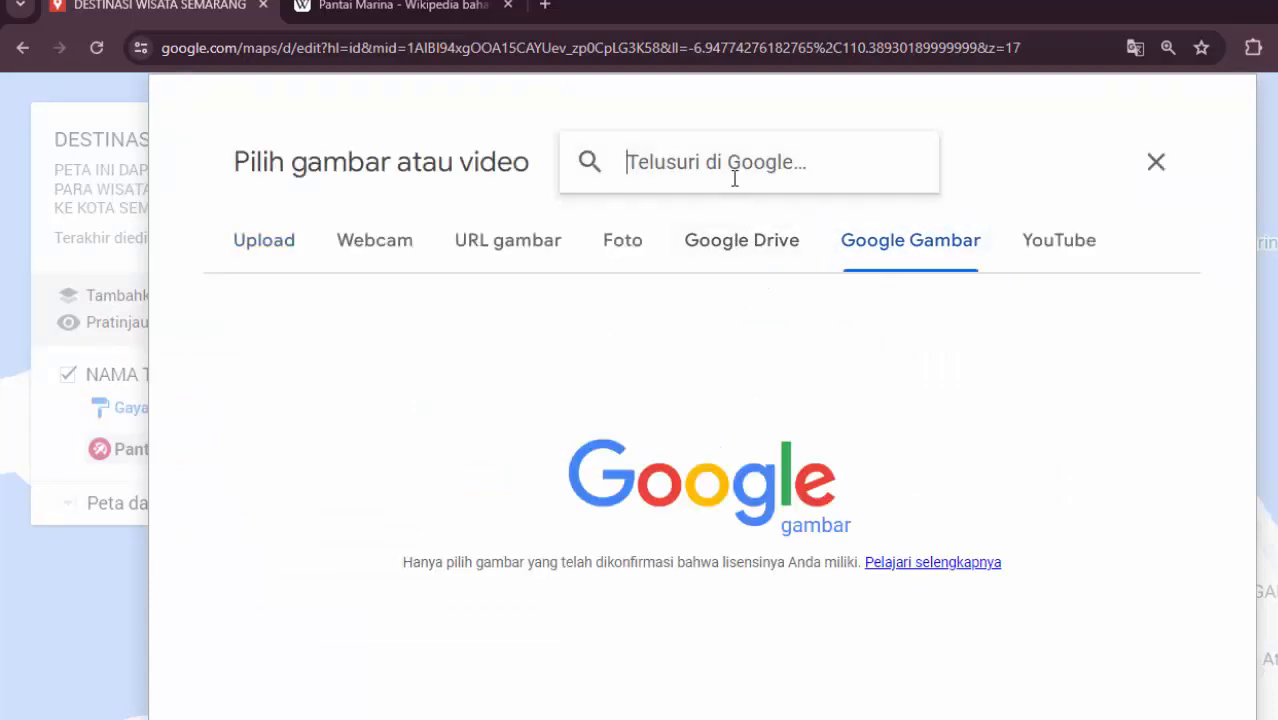
text(panta)
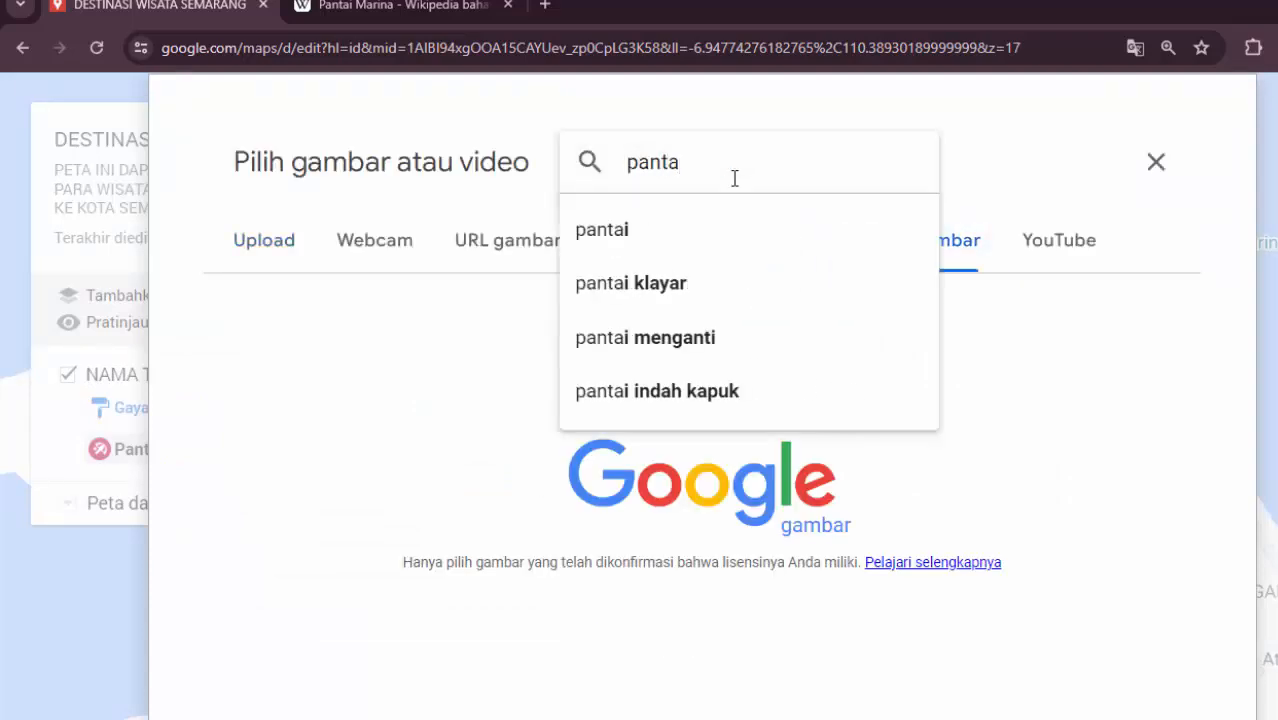
text(i marina)
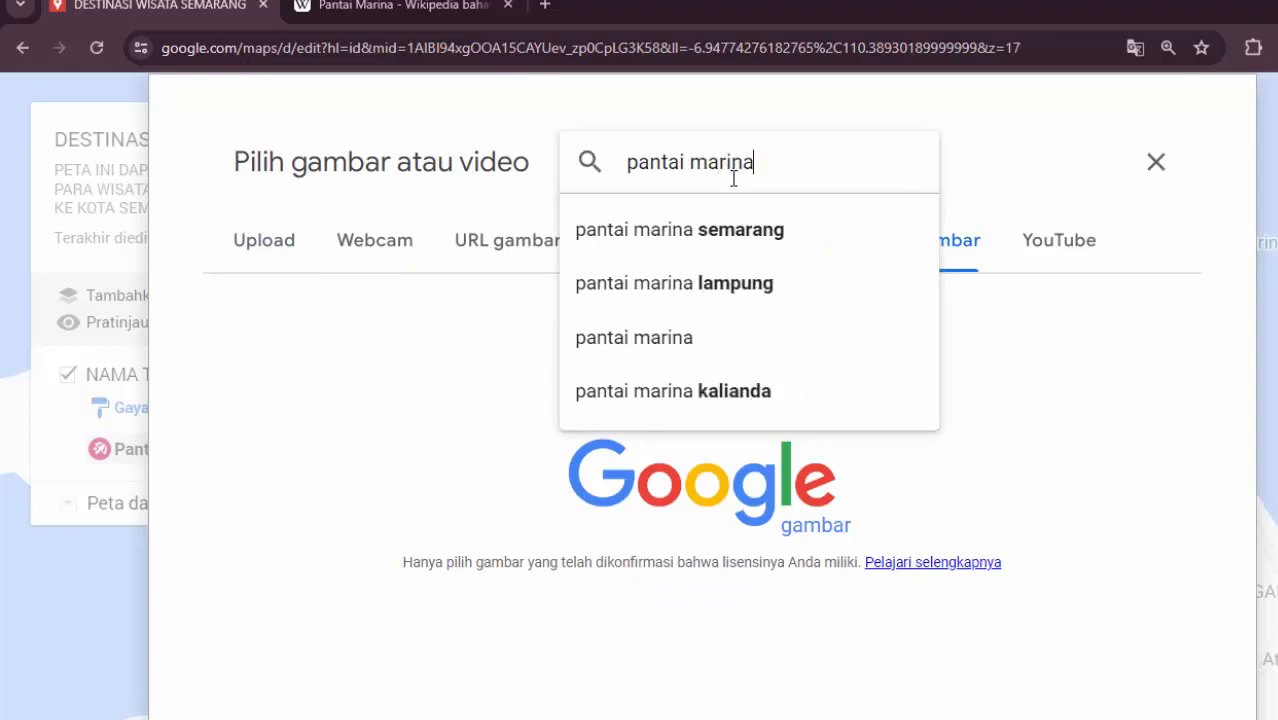
click(685, 232)
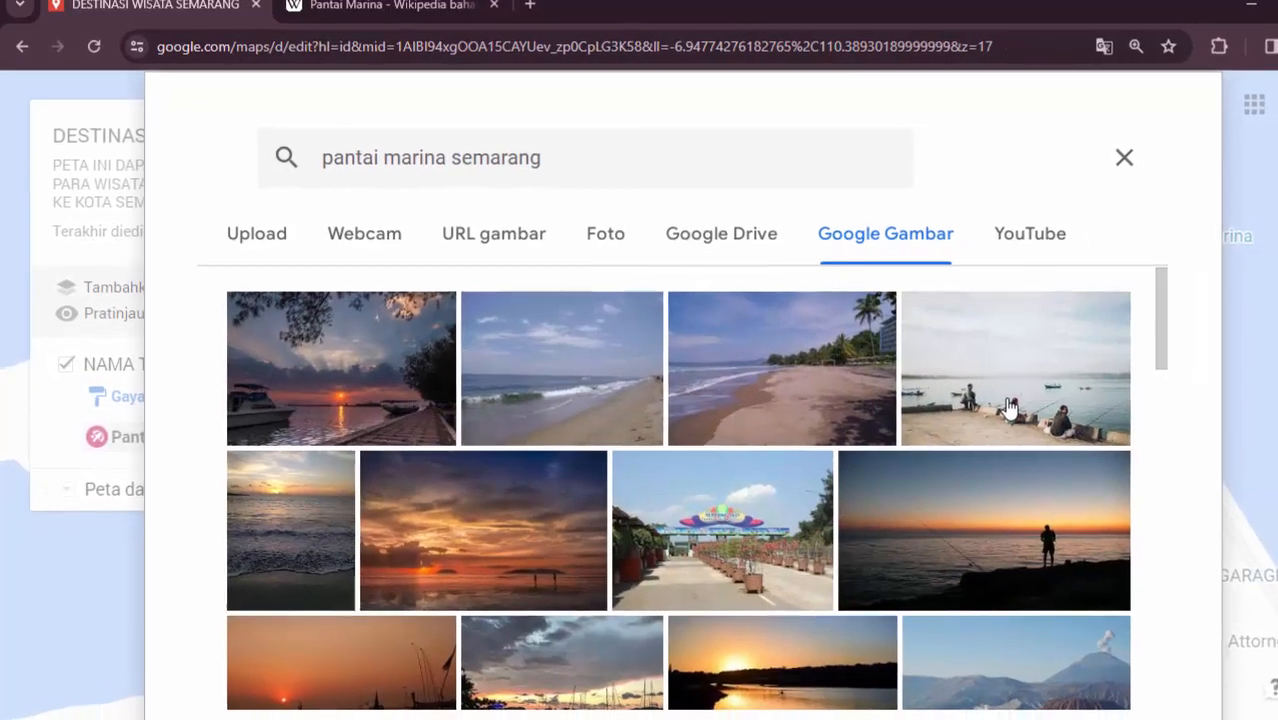
- Insert the photo of people fishing from the waterfront, check the place's details, then save and close them
click(1038, 418)
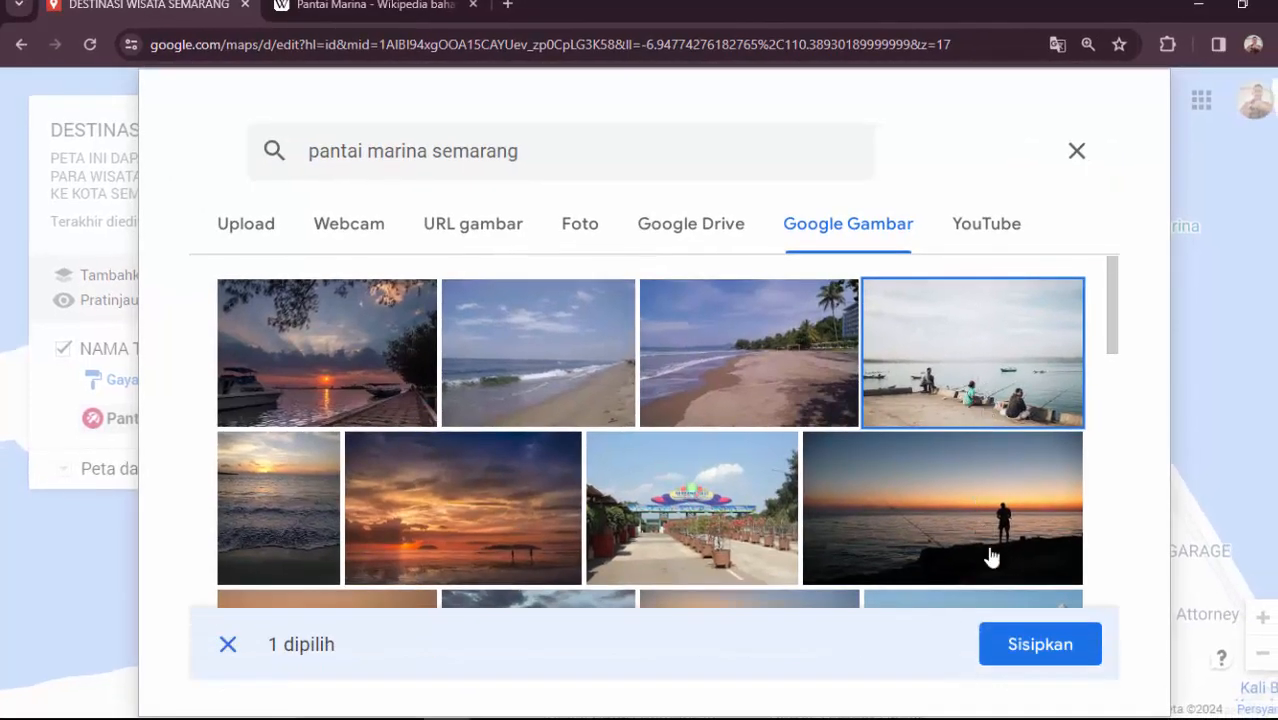
click(1040, 648)
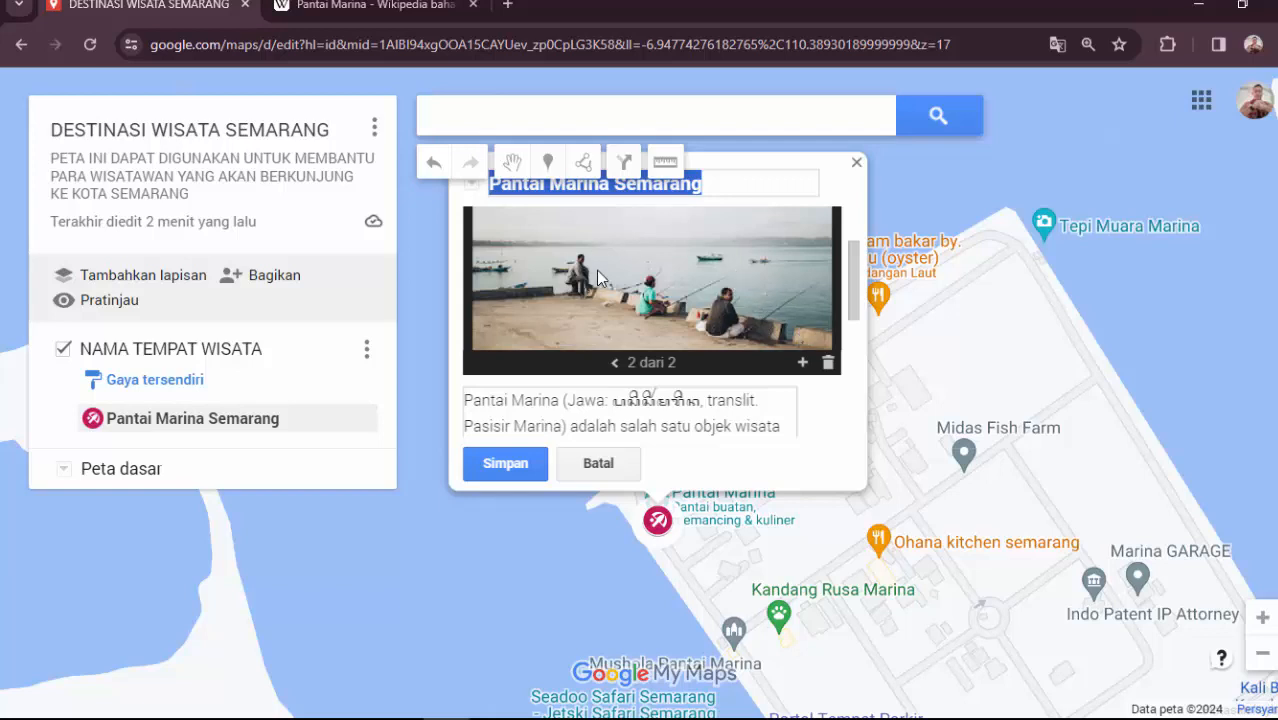
scroll(850, 330, down, 3)
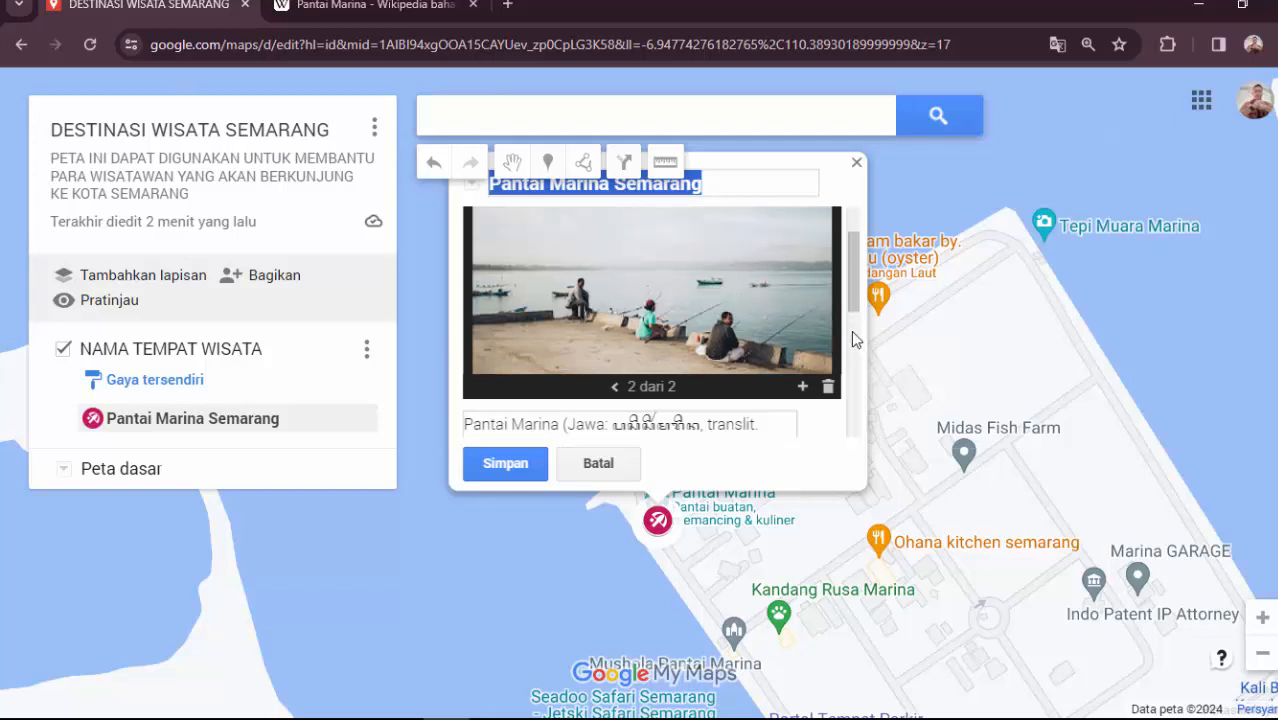
scroll(852, 313, down, 1)
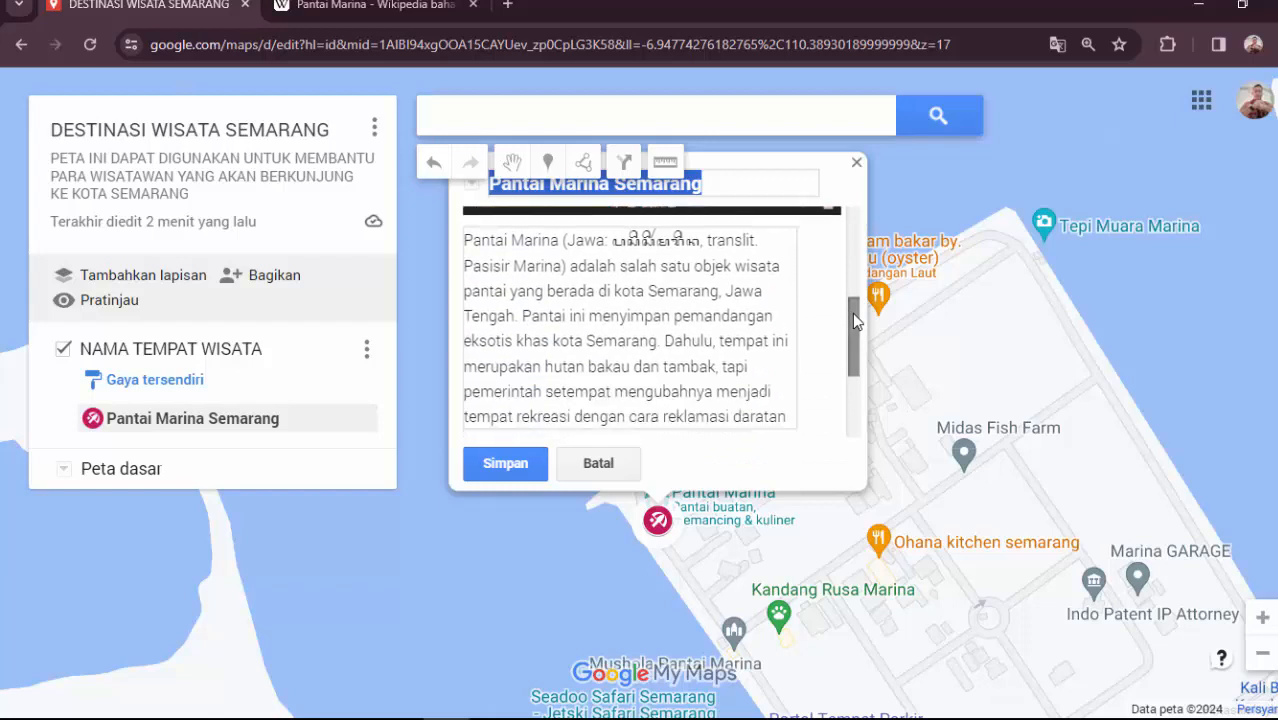
scroll(852, 313, up, 2)
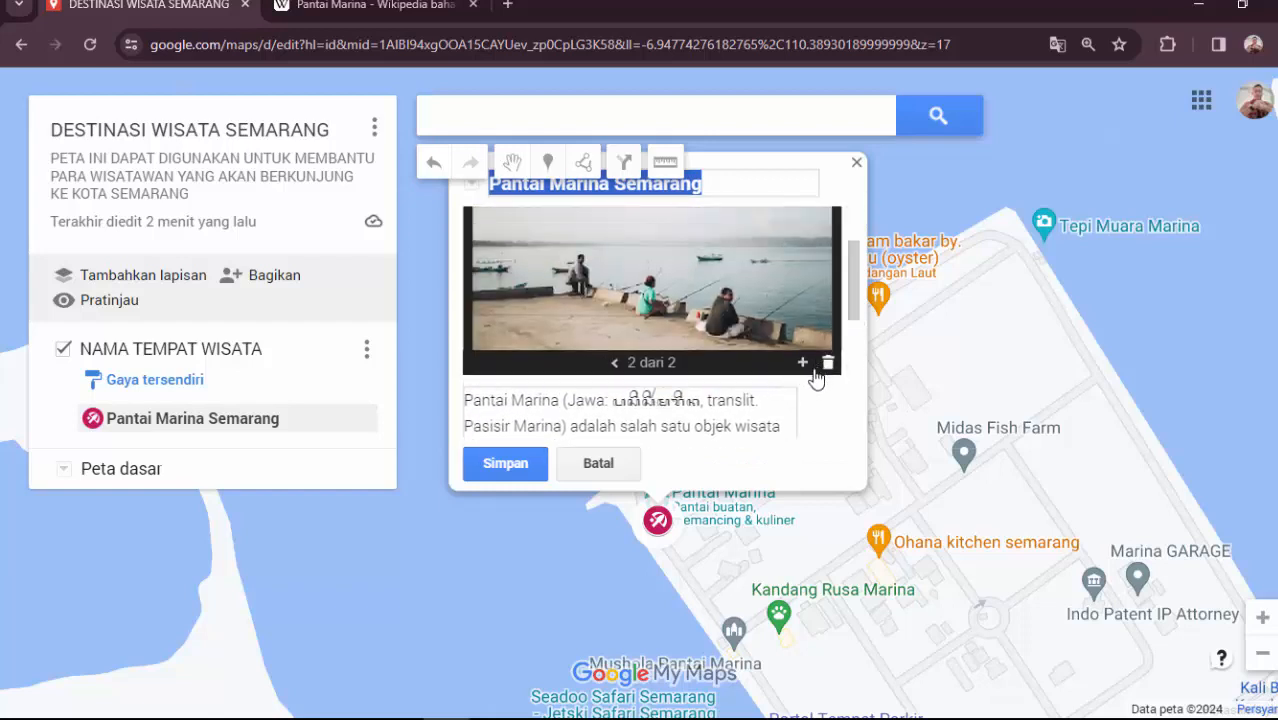
click(516, 479)
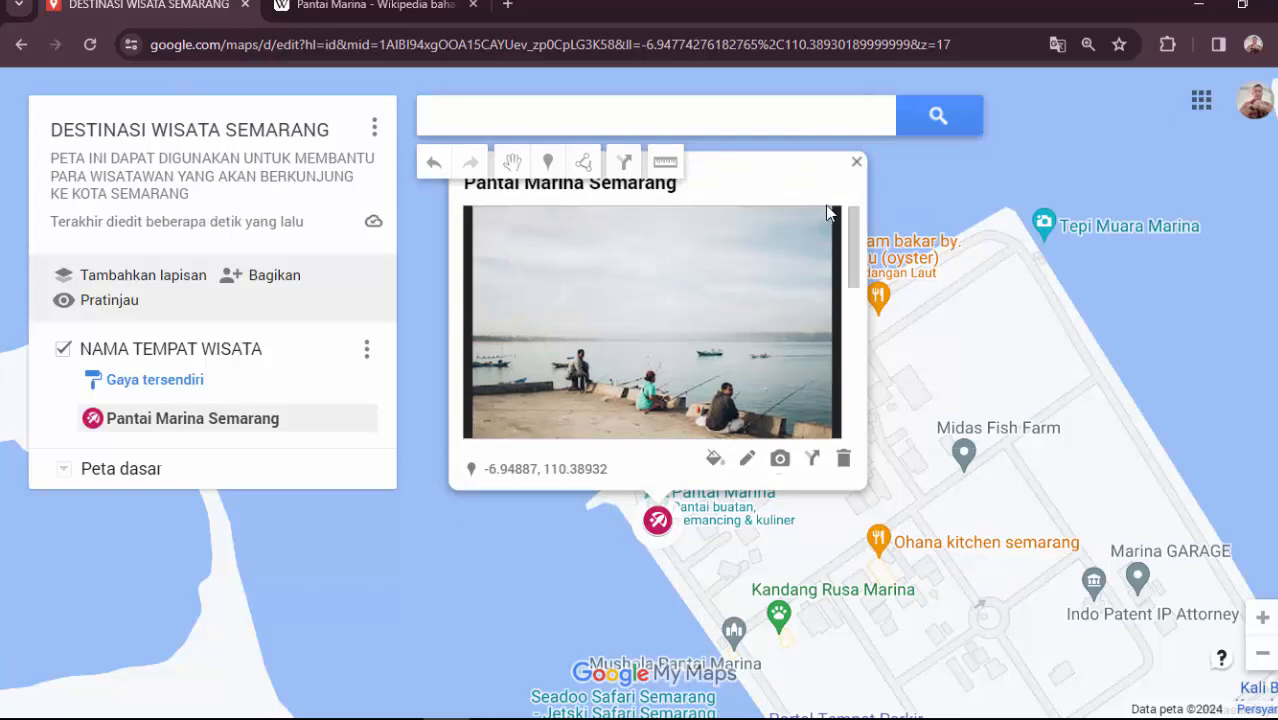
click(856, 163)
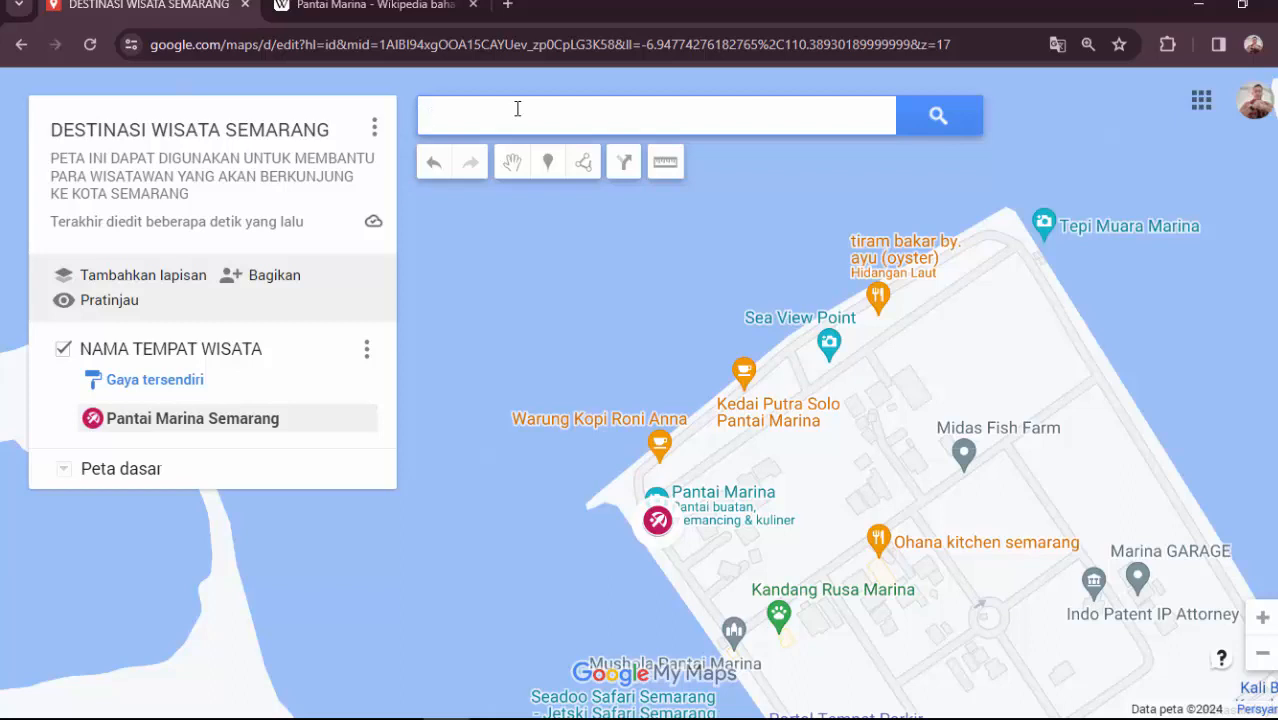
- Search the map for SAM POO KONG on Jalan Simongan and add it to the NAMA TEMPAT WISATA layer
text(a)
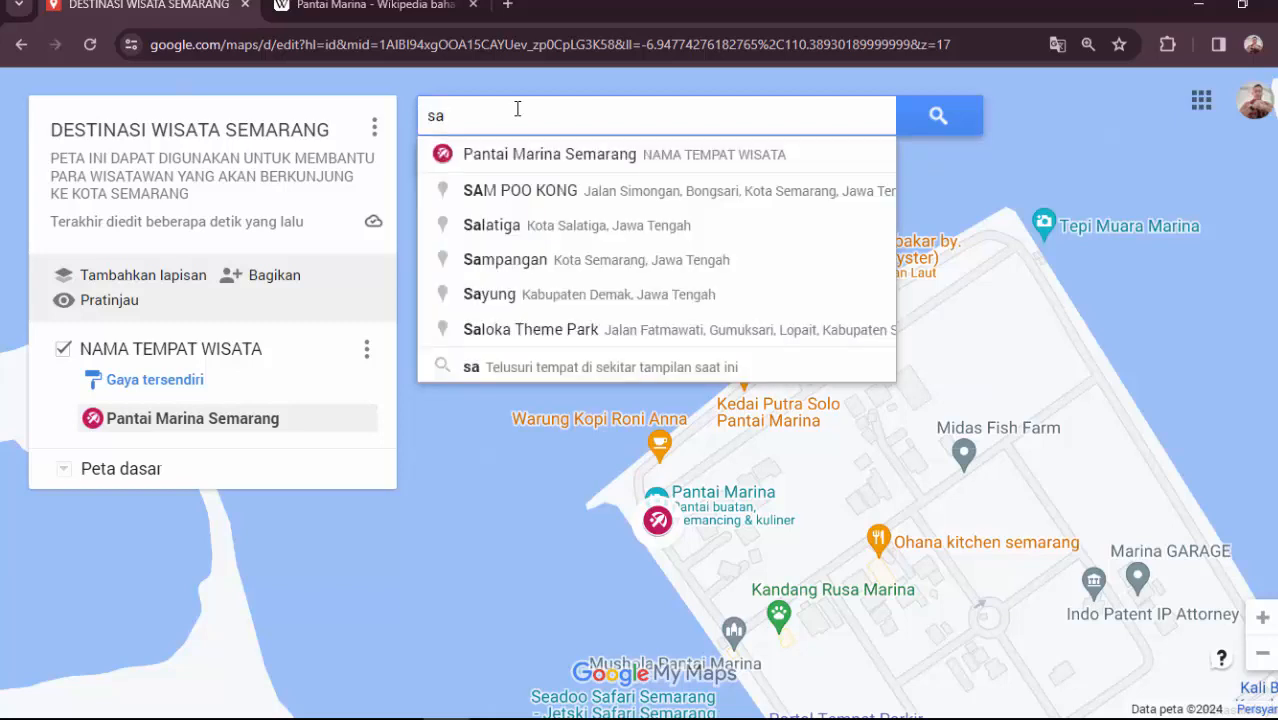
text(m)
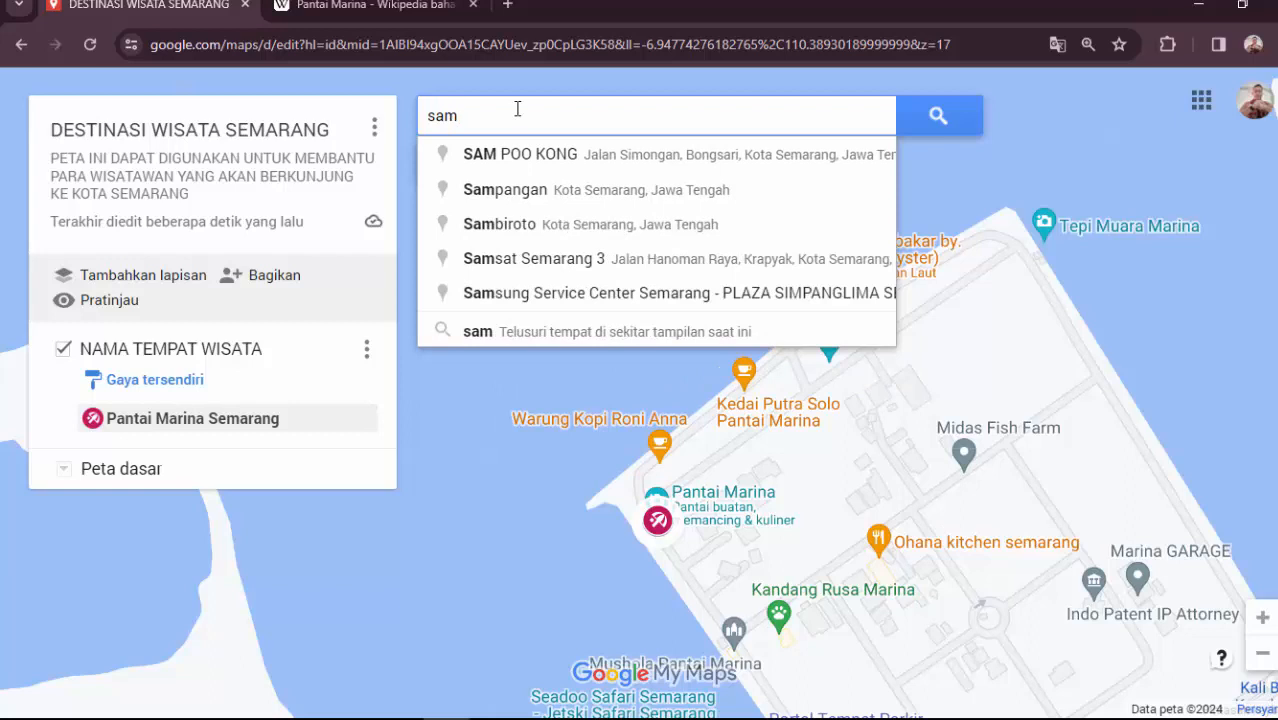
click(546, 163)
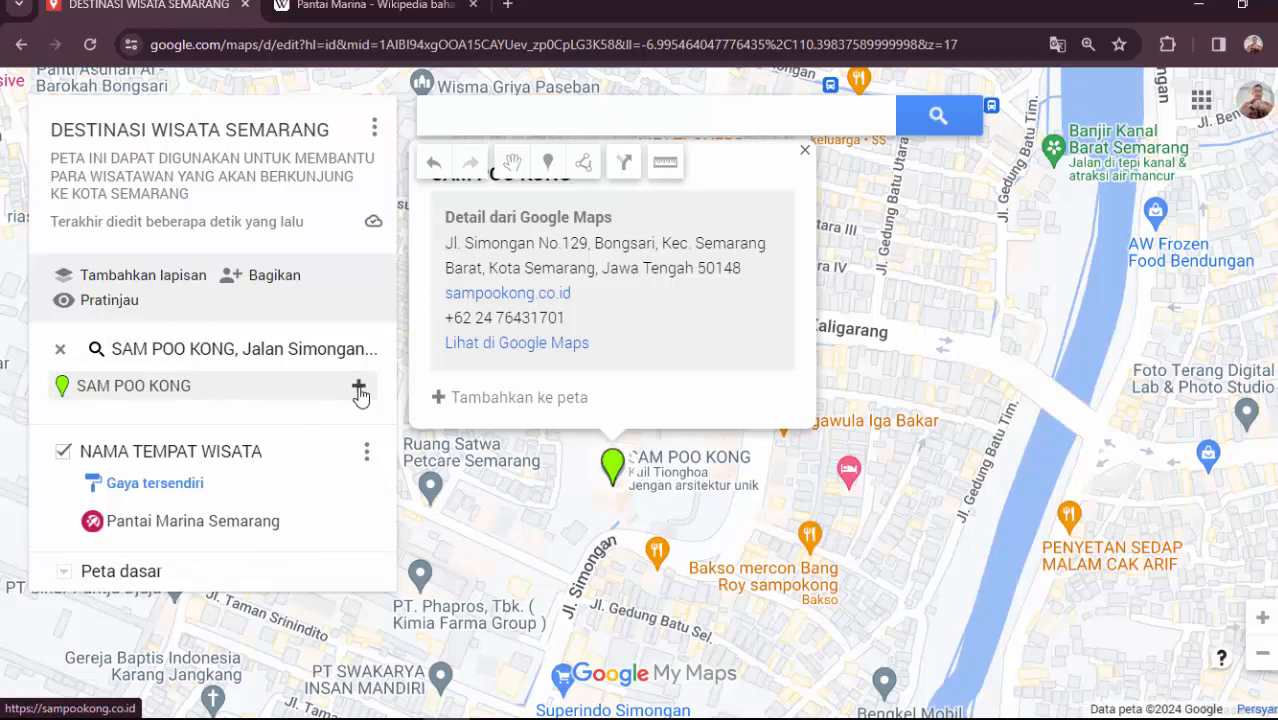
click(359, 387)
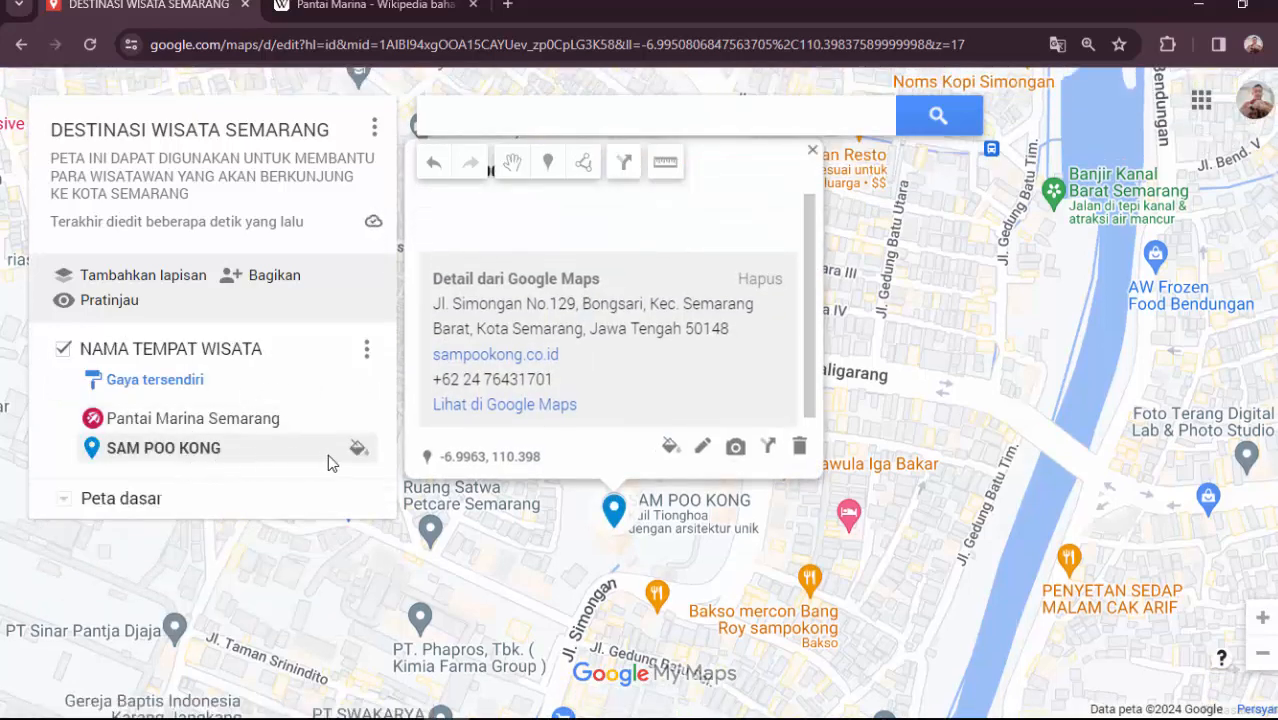
- Style the SAM POO KONG marker in dark pink with the temple icon found by filtering the icons for "tempa"
click(357, 450)
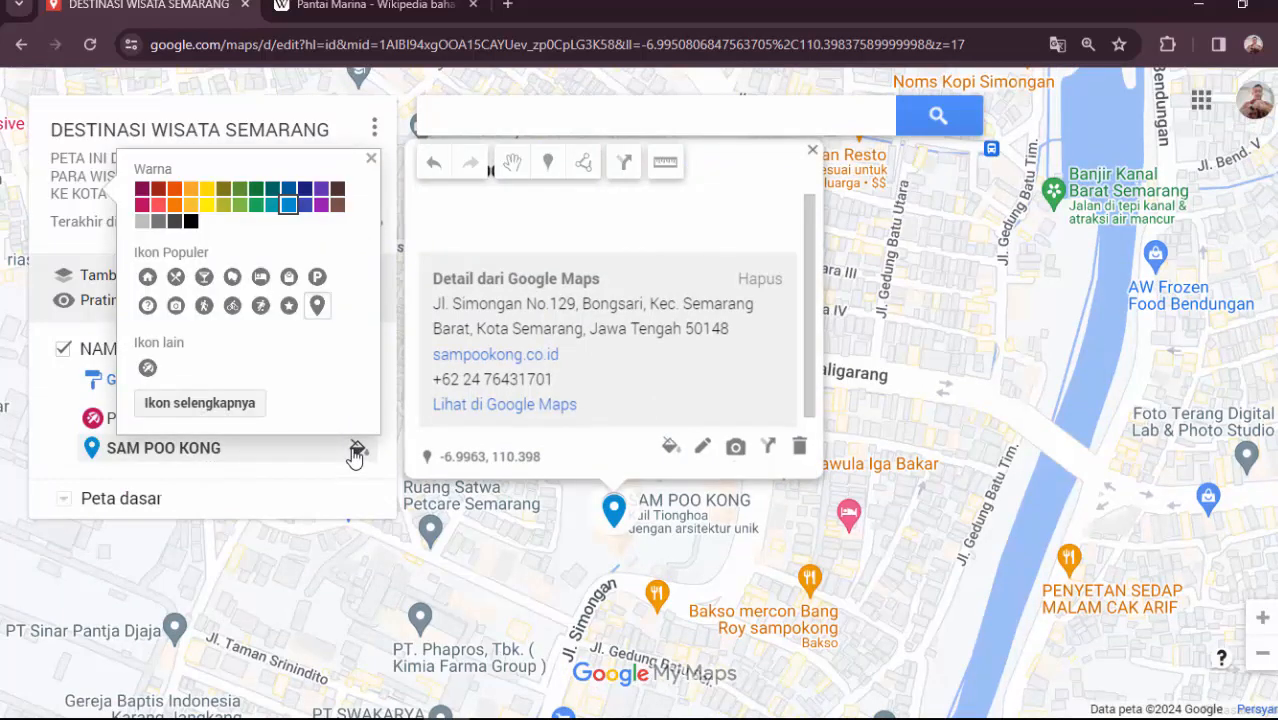
click(145, 209)
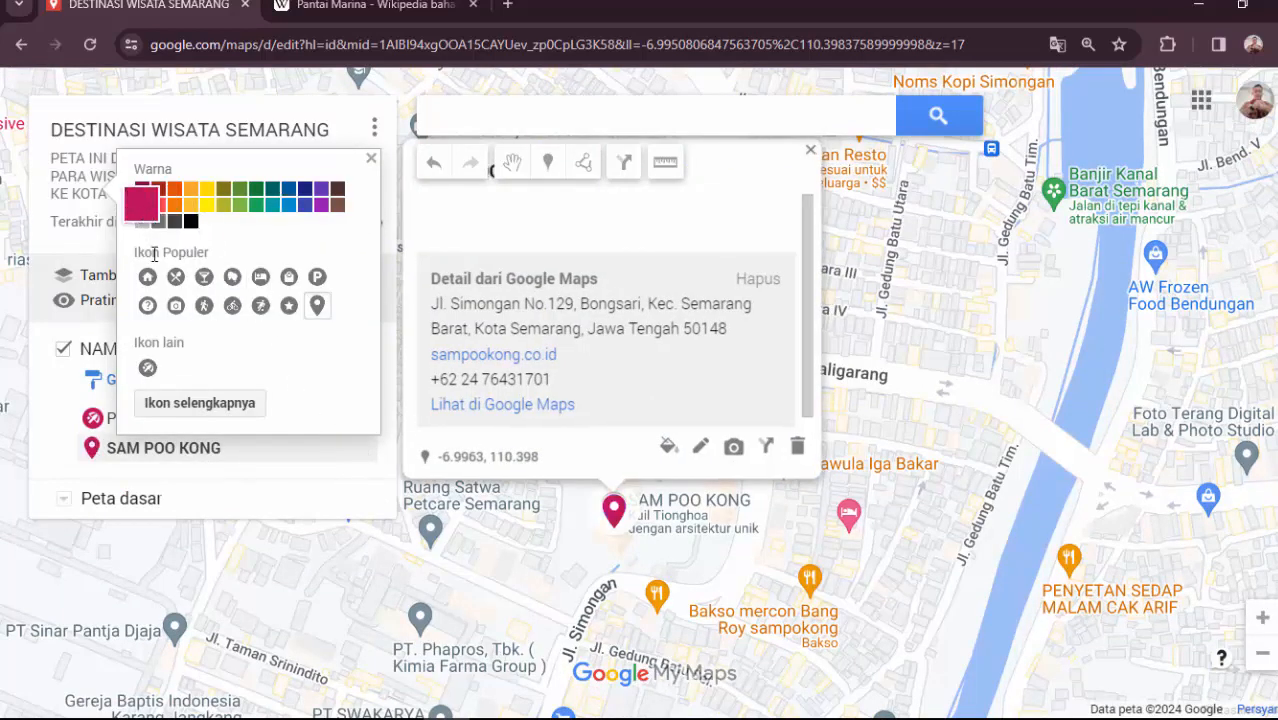
click(200, 403)
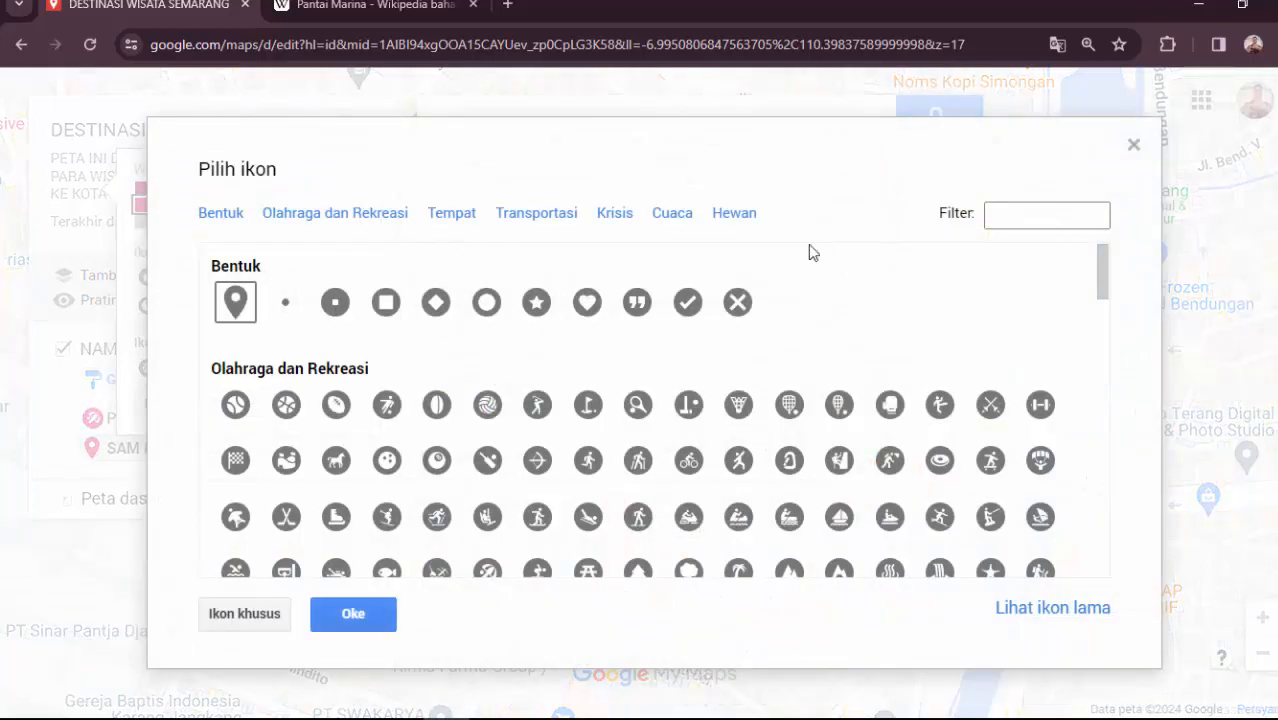
click(1013, 214)
text(tempa)
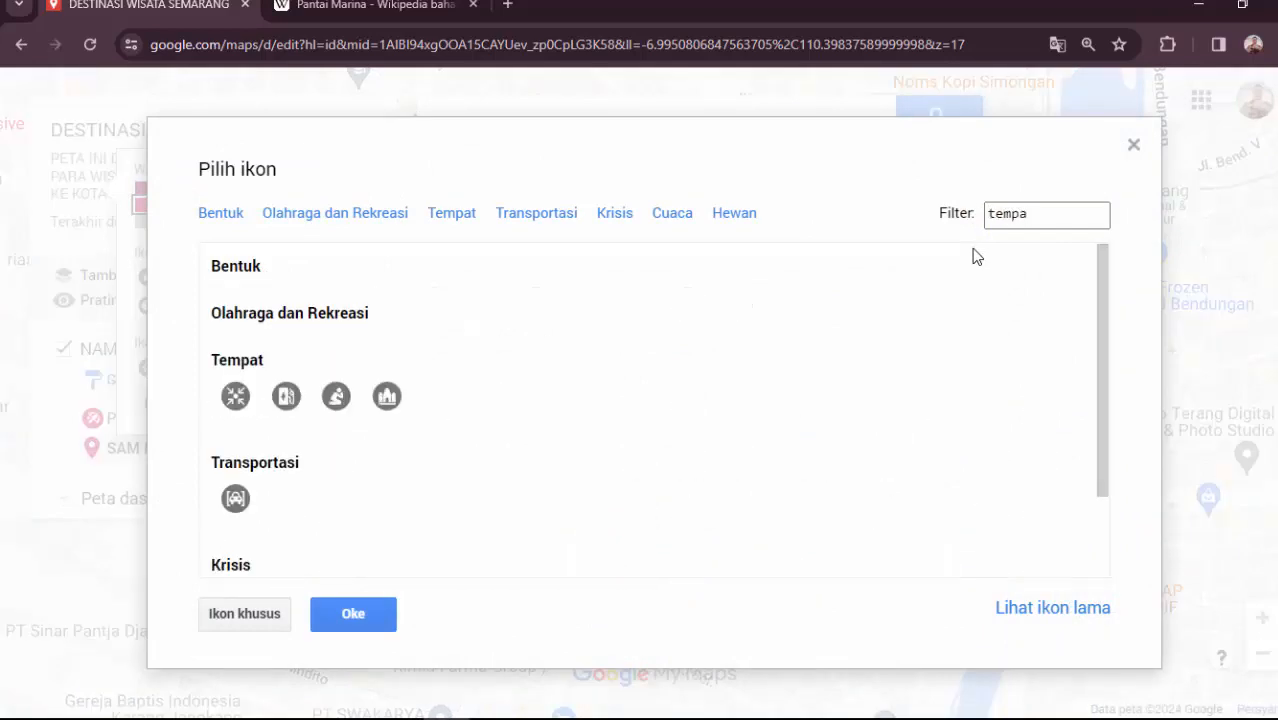
click(386, 397)
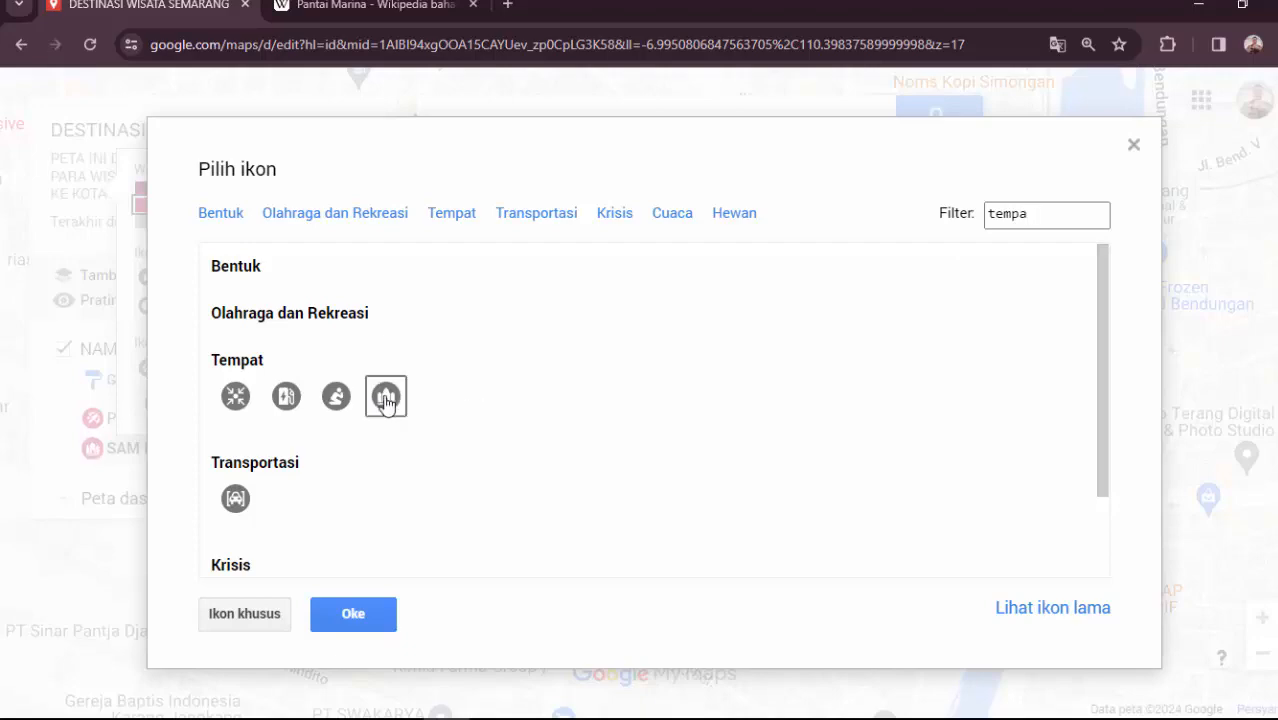
click(373, 617)
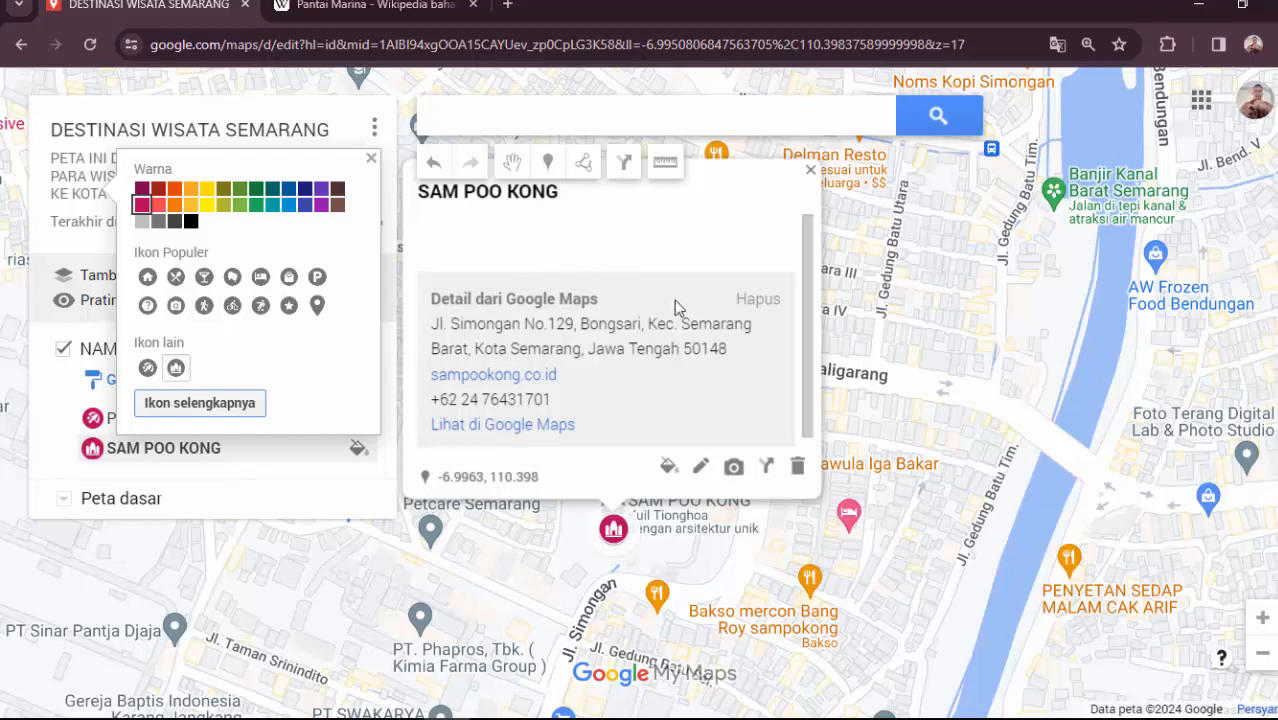
- Start editing the SAM POO KONG place details, copy its title, and switch to Wikipedia
click(702, 468)
key(ctrl+c)
click(391, 10)
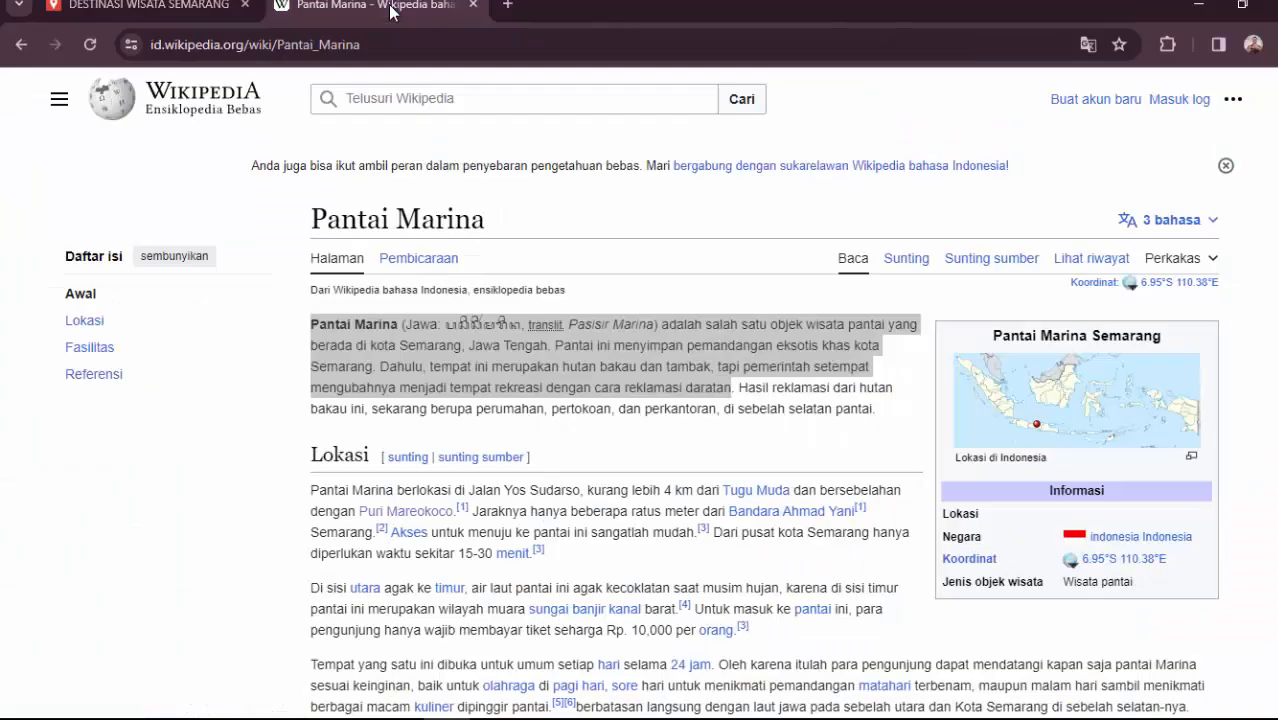
click(397, 100)
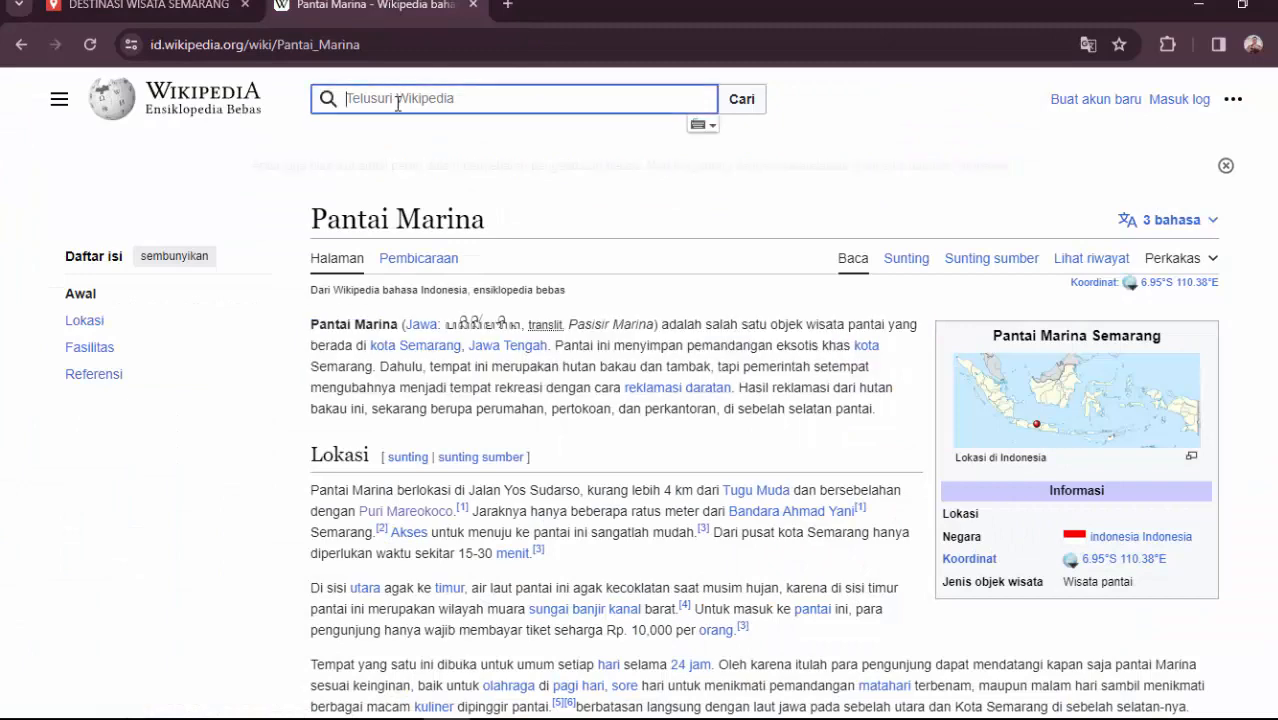
text(pa)
key(BackSpace)
key(BackSpace)
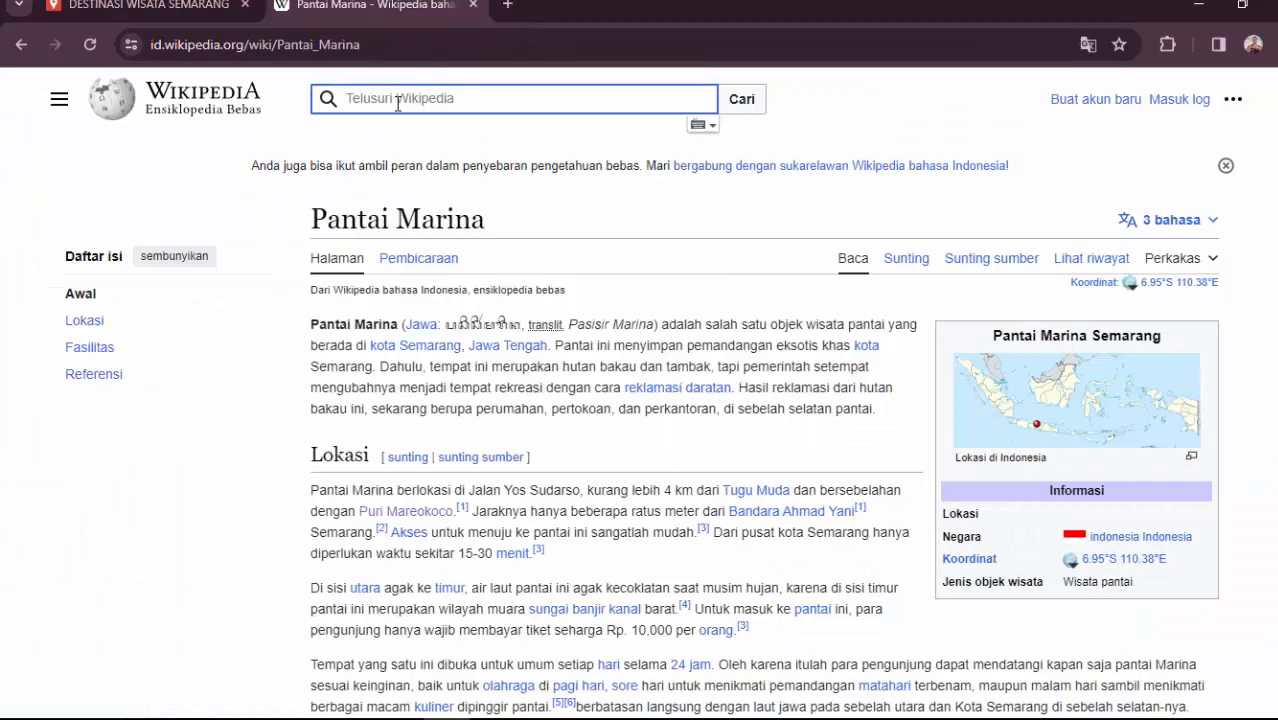
text(sam poo k)
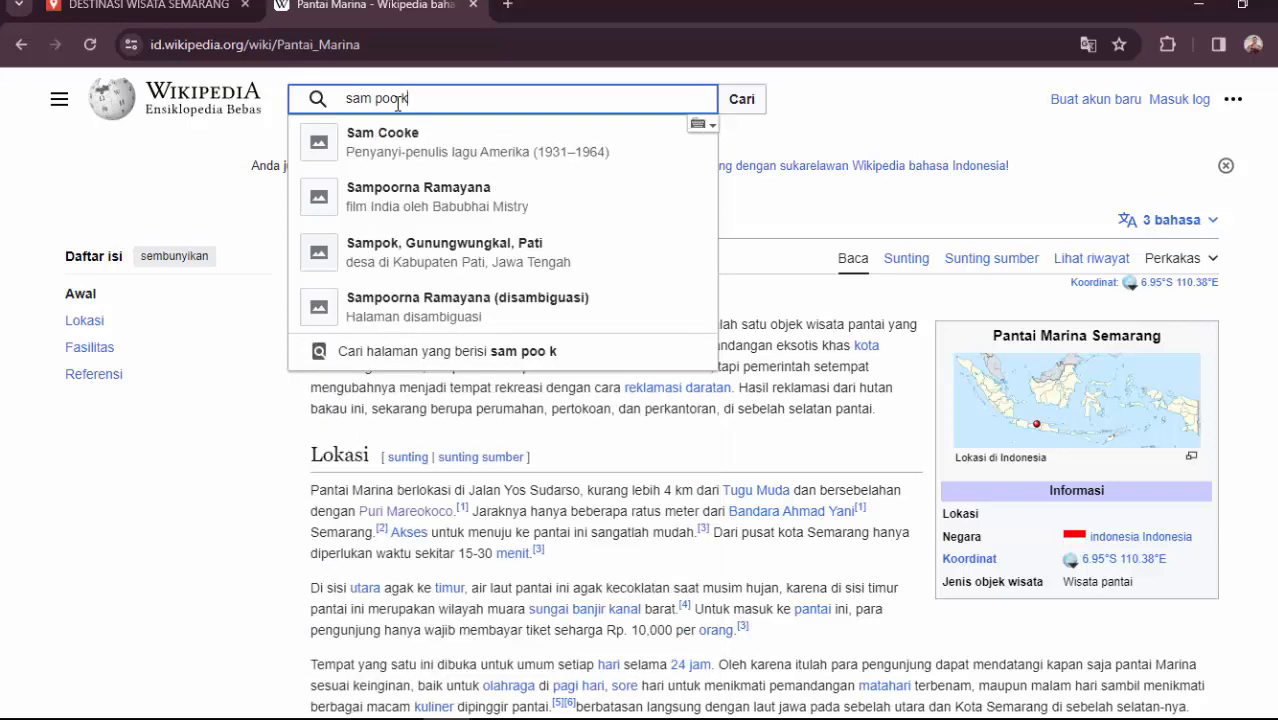
text(h)
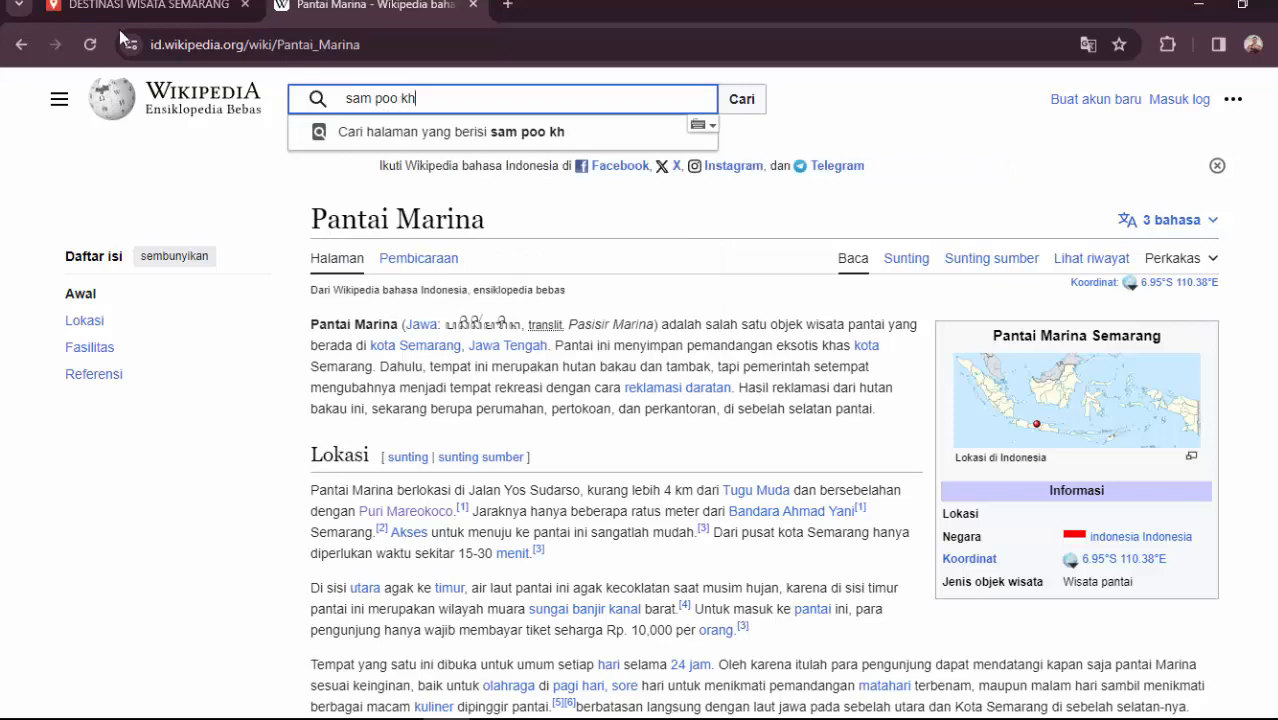
- Search Wikipedia for SAM POO KONG using the title copied from the map place, and open the Kelenteng Sam Poo Kong article
click(160, 5)
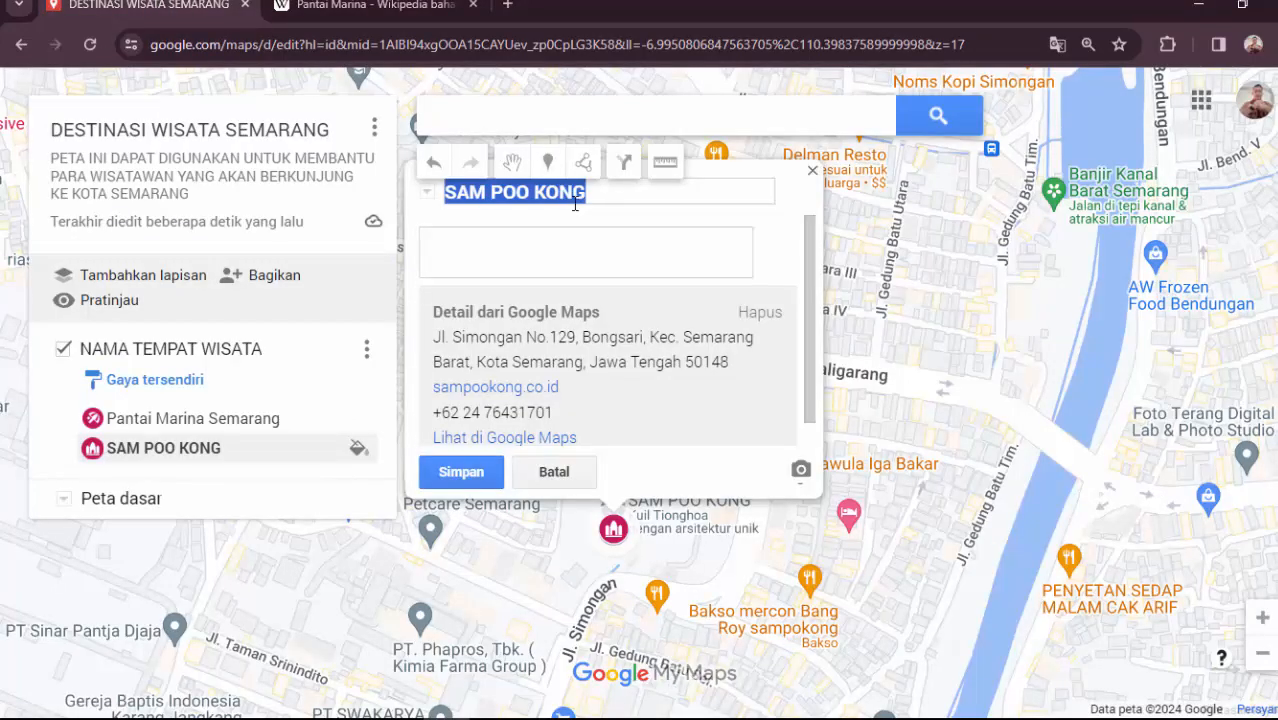
key(ctrl+Tab)
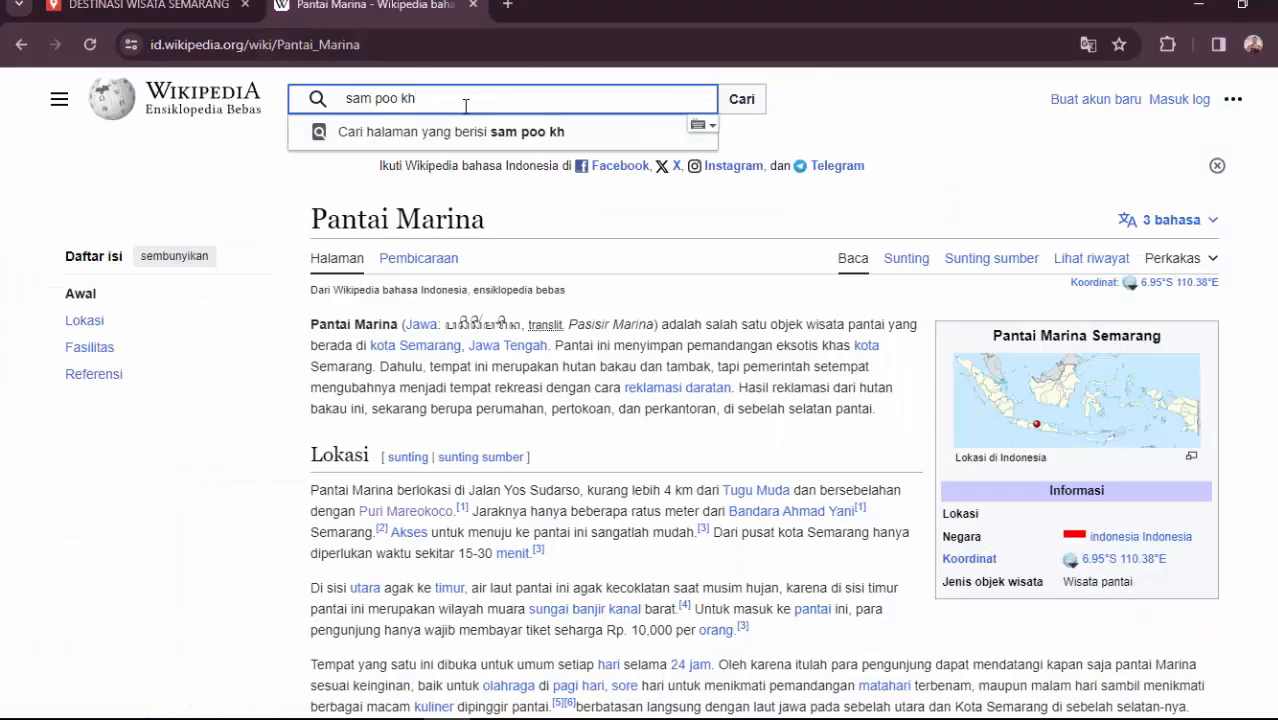
drag(465, 106, 340, 101)
key(ctrl+v)
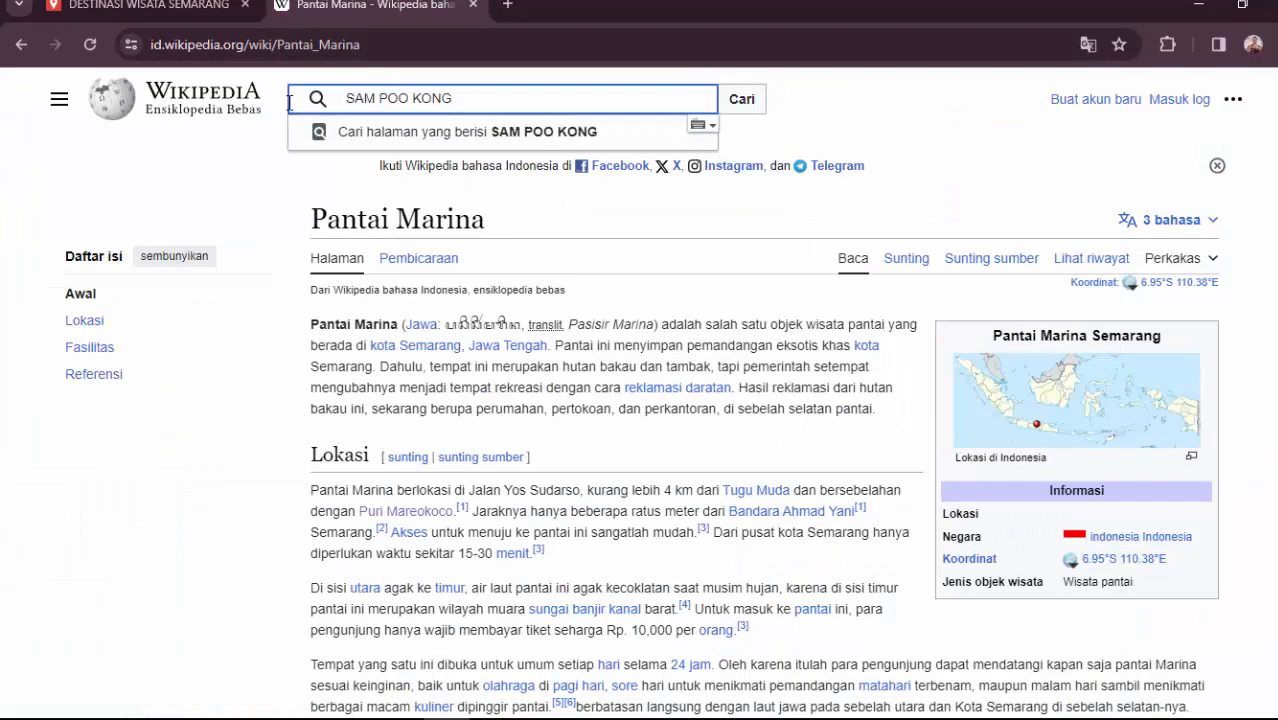
key(Return)
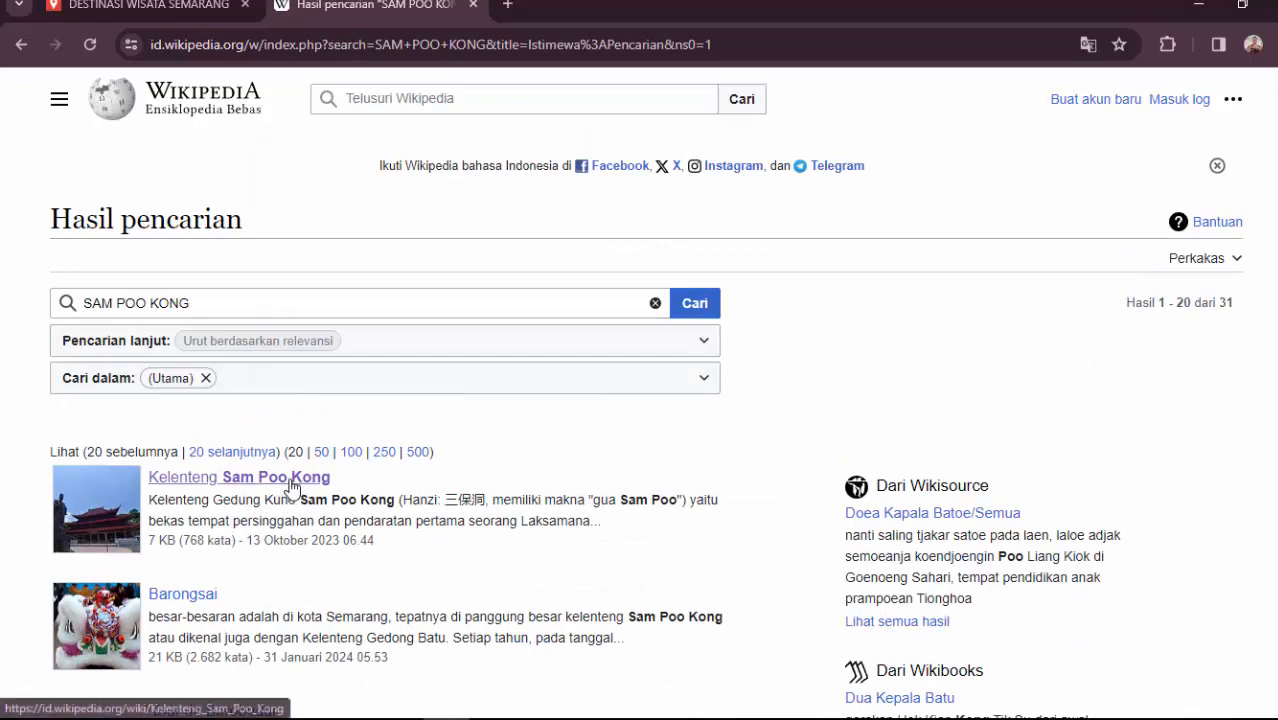
click(292, 487)
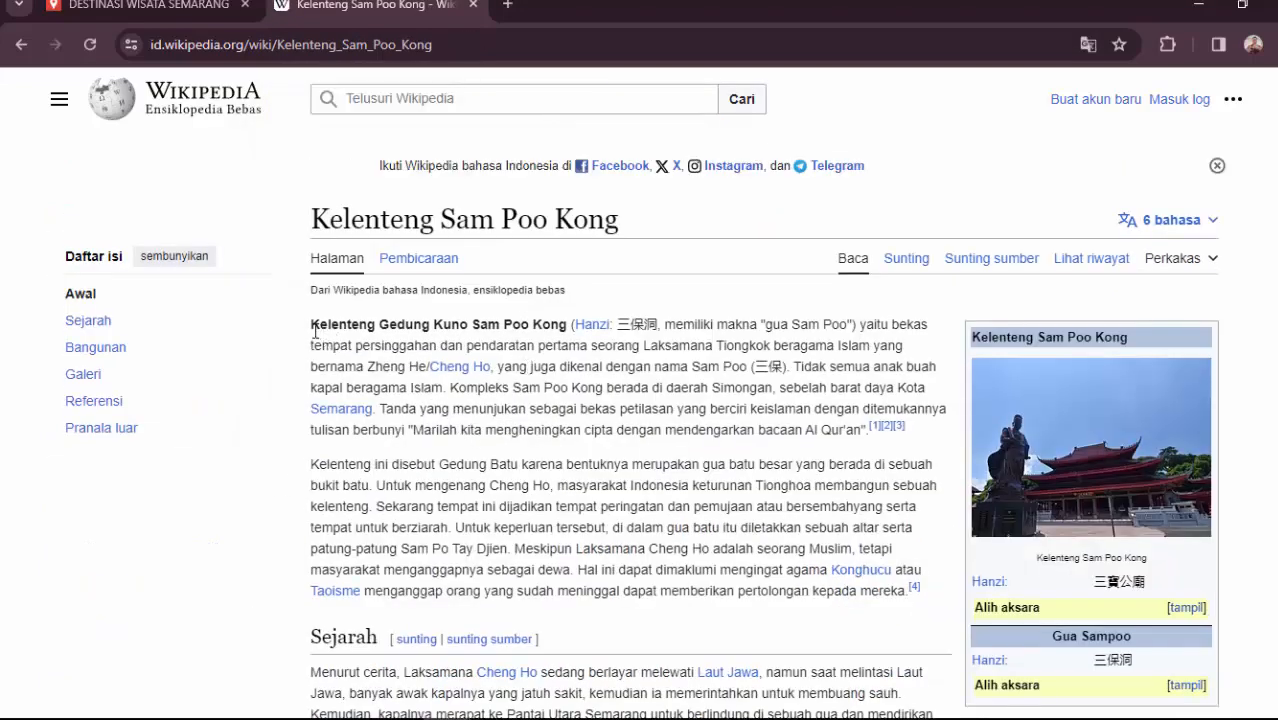
- Copy the article's introduction up to "Kota Semarang." into the SAM POO KONG description in My Maps and save the place
drag(313, 325, 378, 409)
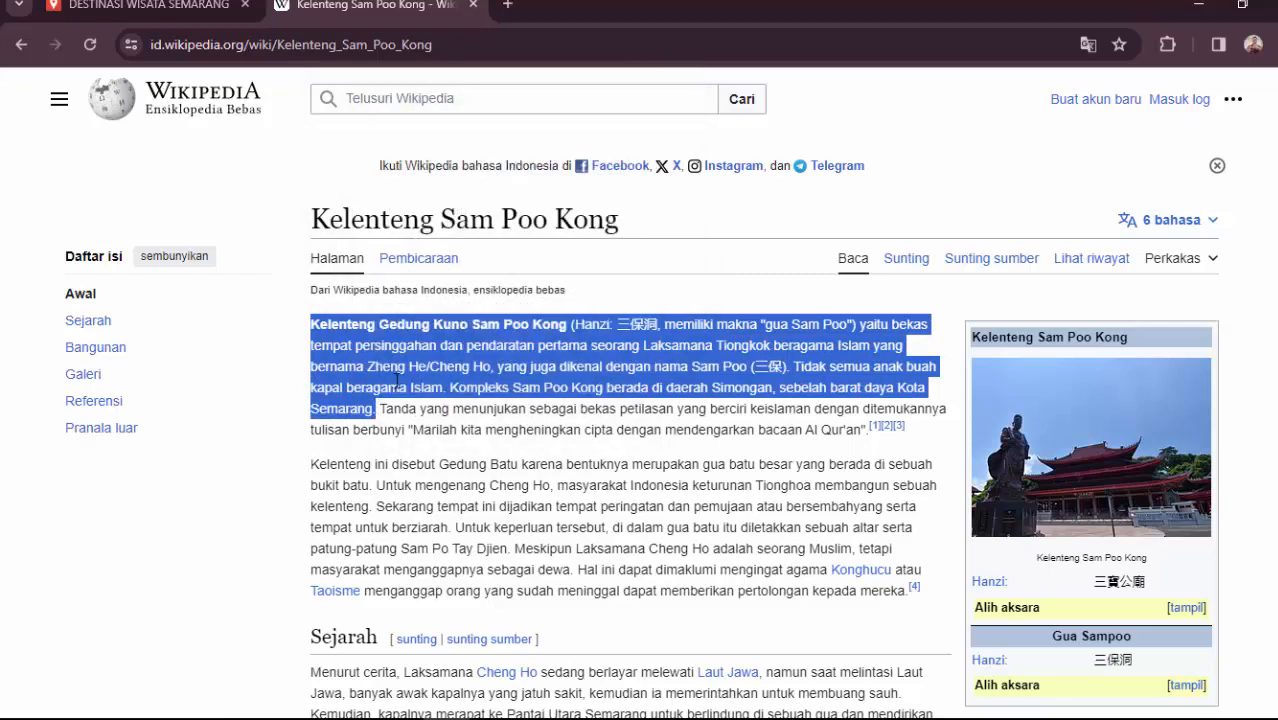
right_click(372, 358)
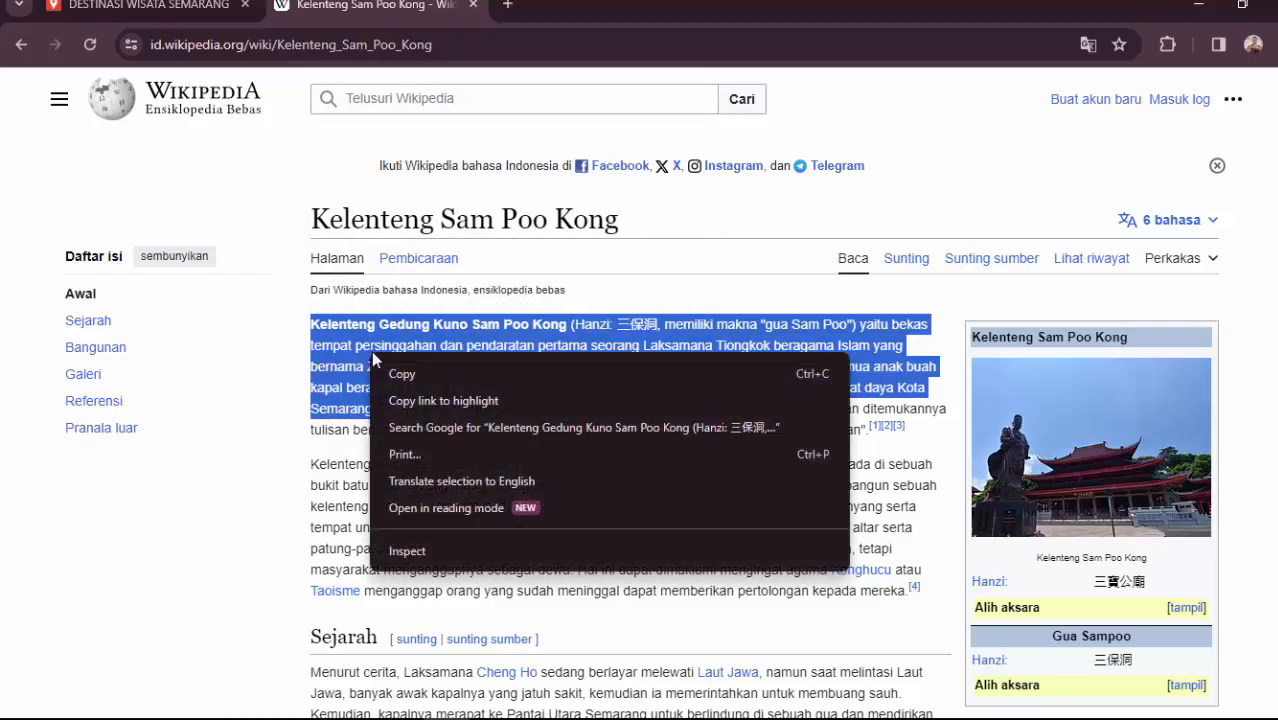
click(424, 376)
click(140, 8)
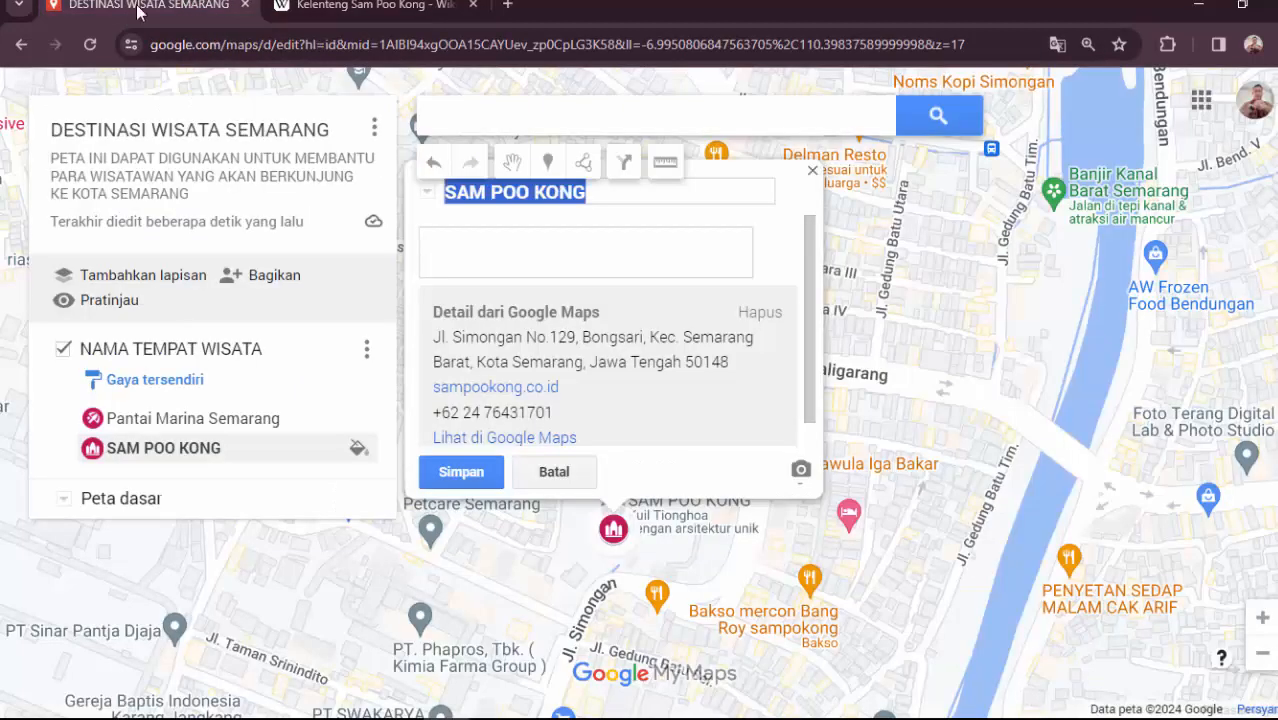
click(544, 255)
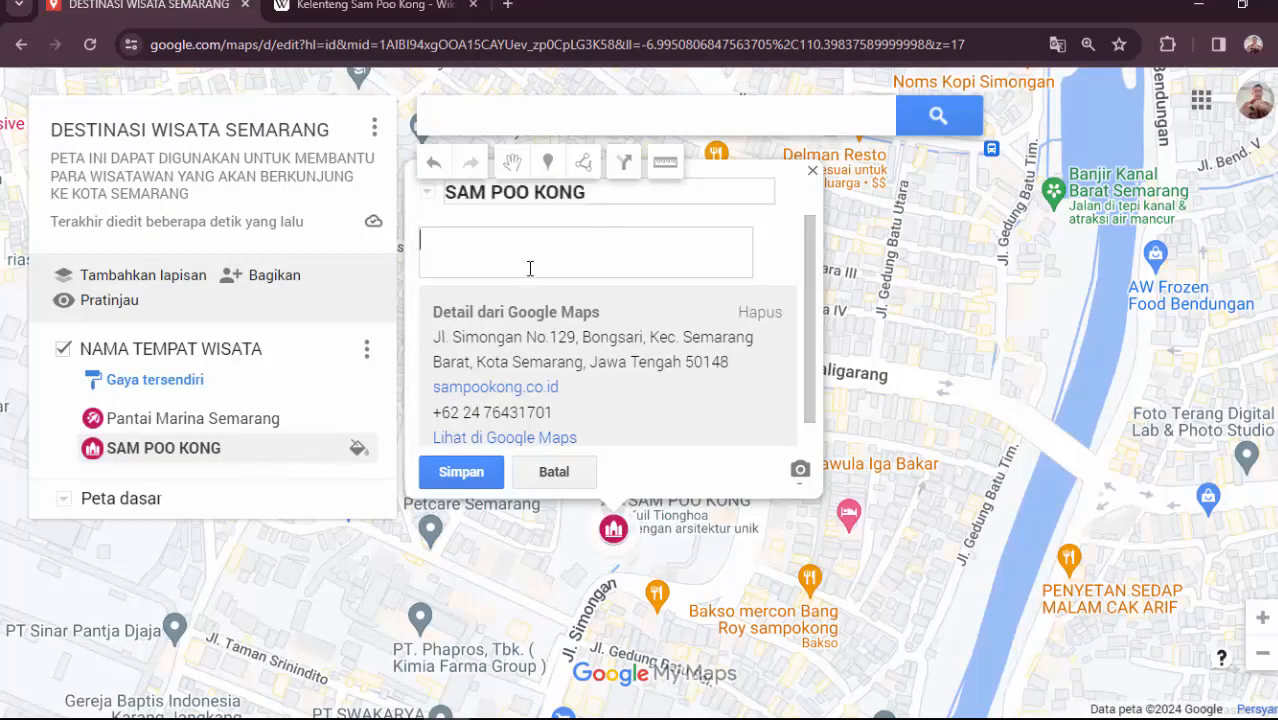
key(ctrl+v)
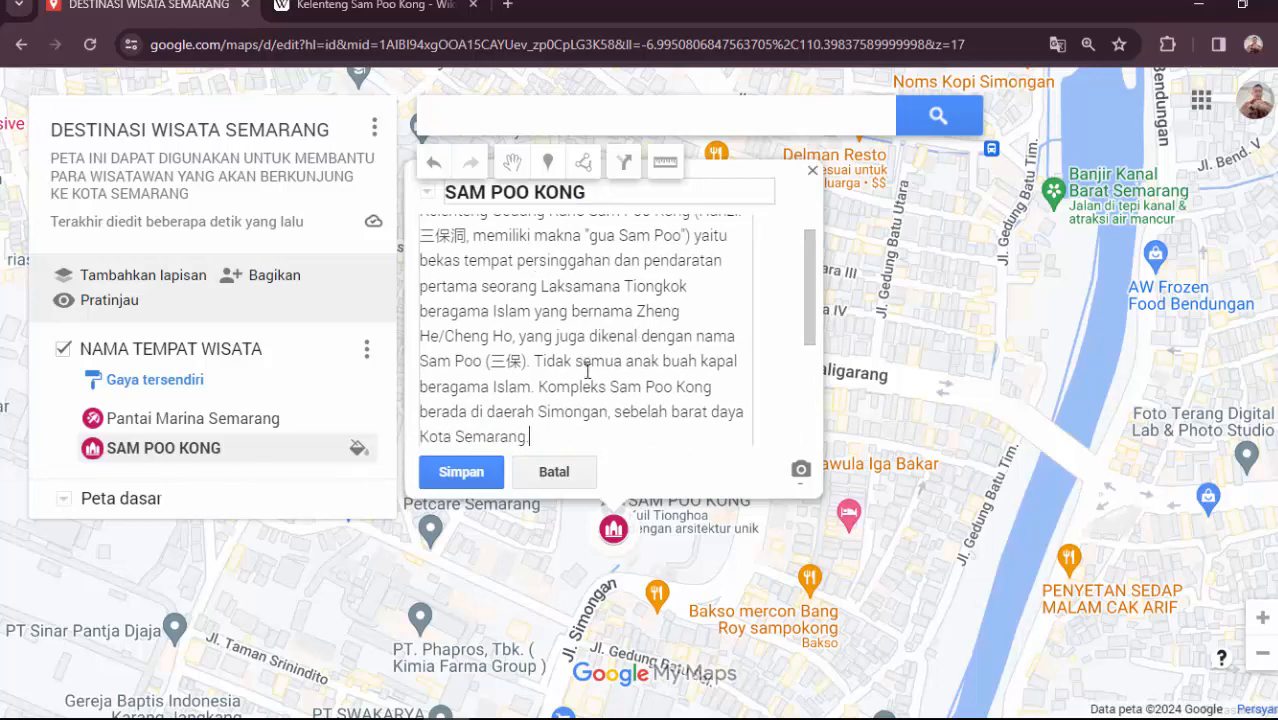
click(461, 472)
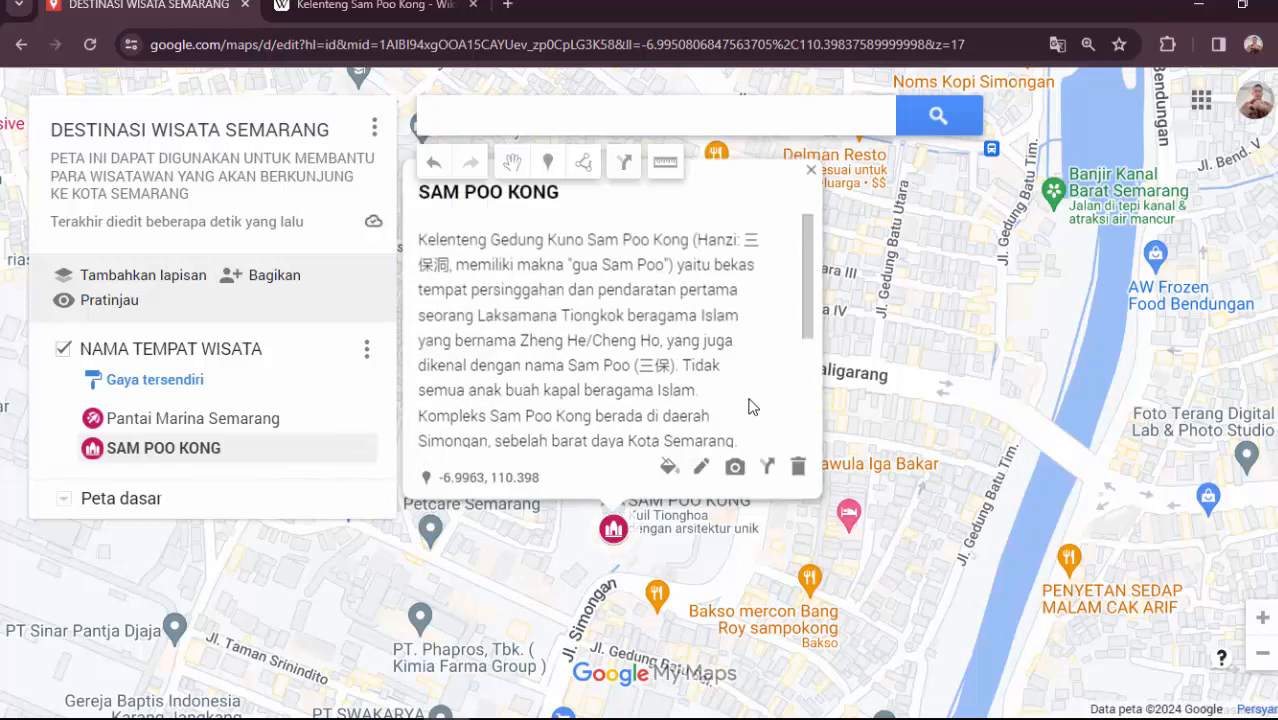
- Search Google Images for "sam poo kong semarang" and insert the photo of the bronze statue beside the red temple into SAM POO KONG
scroll(752, 407, down, 2)
click(735, 469)
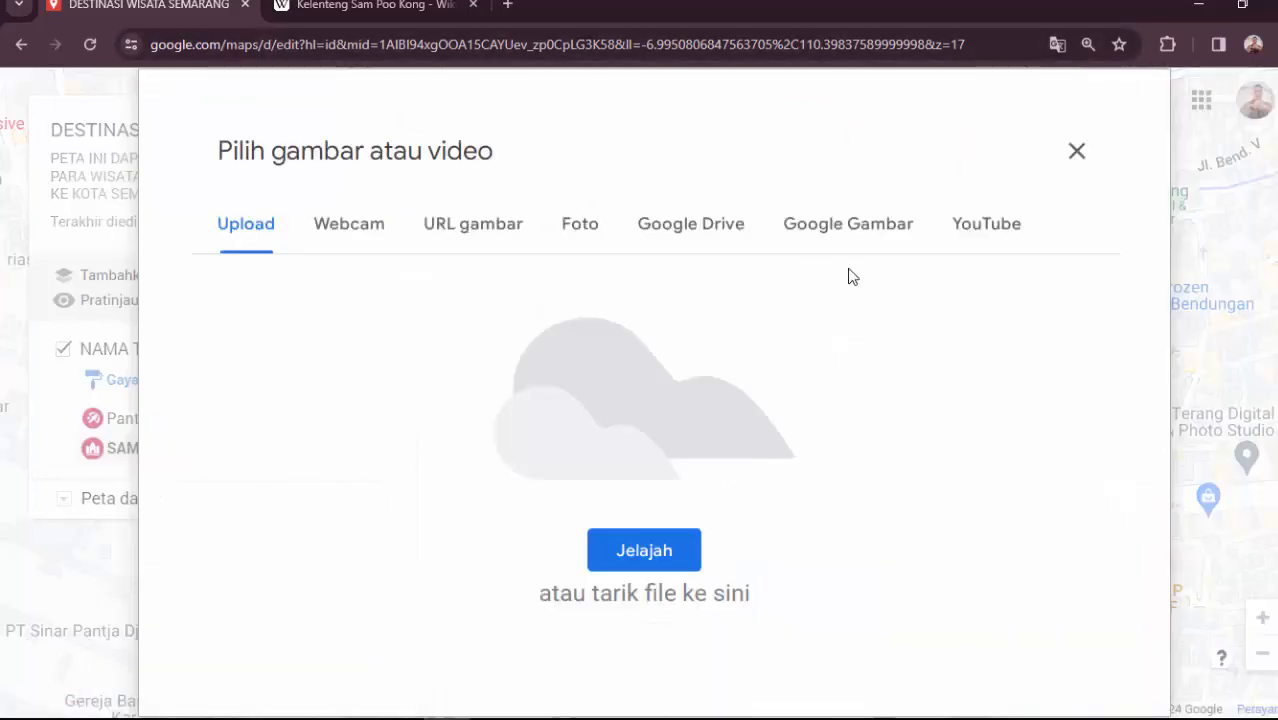
click(864, 238)
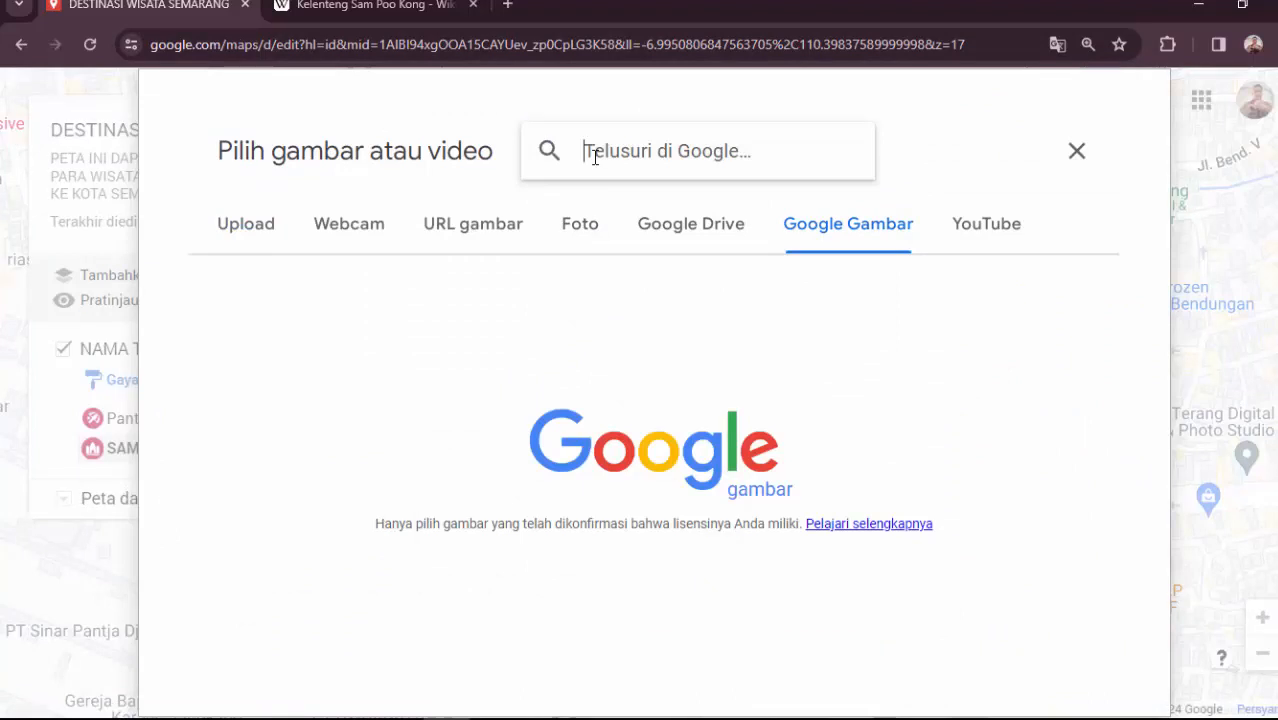
key(ctrl+v)
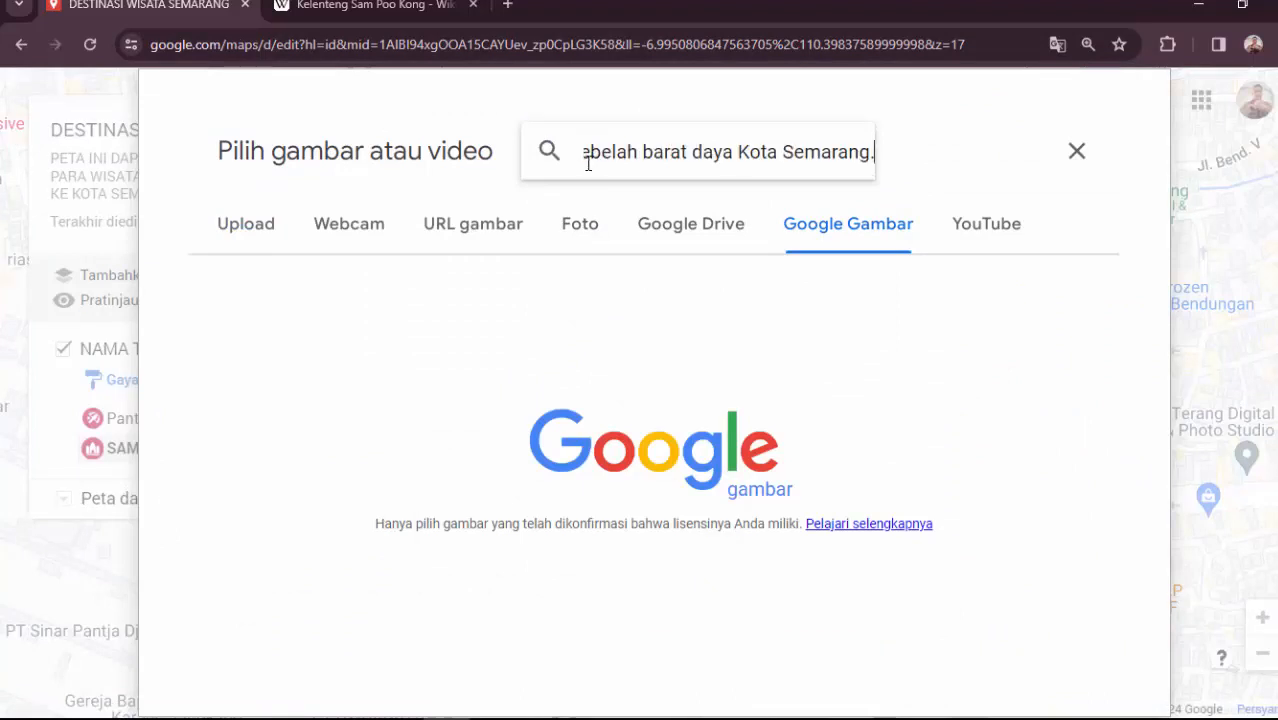
key(ctrl+a)
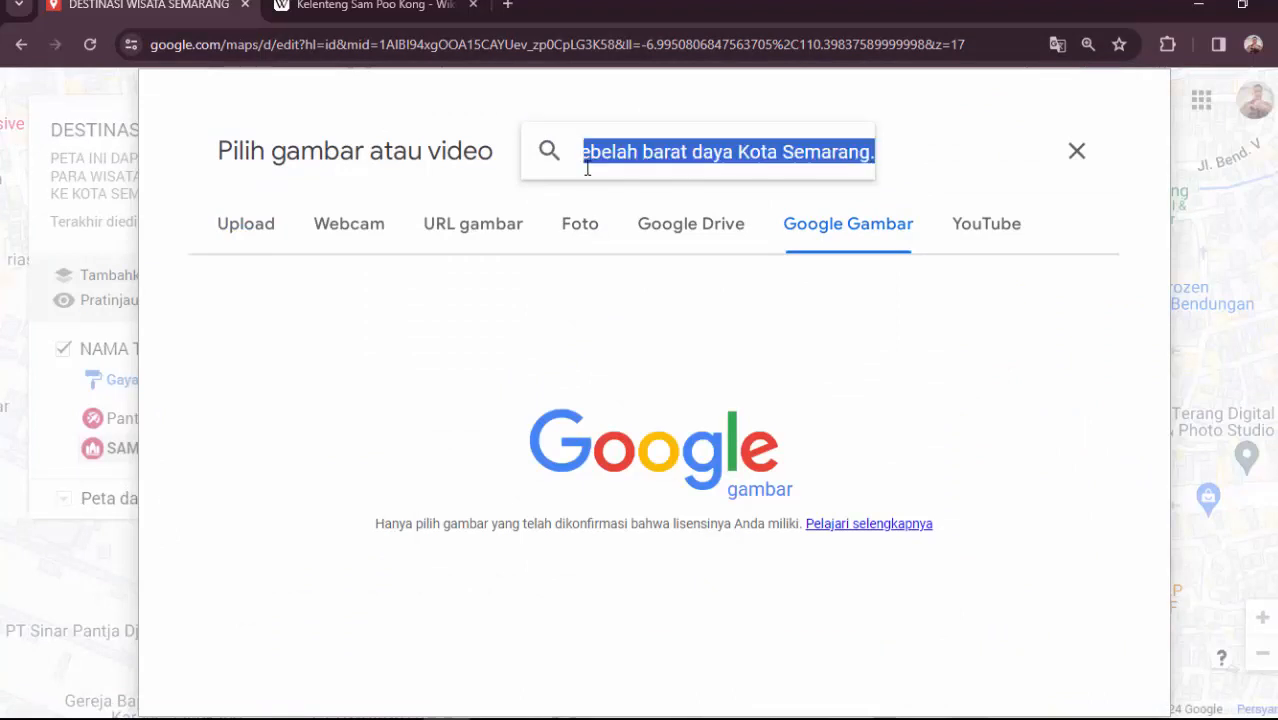
text(sam)
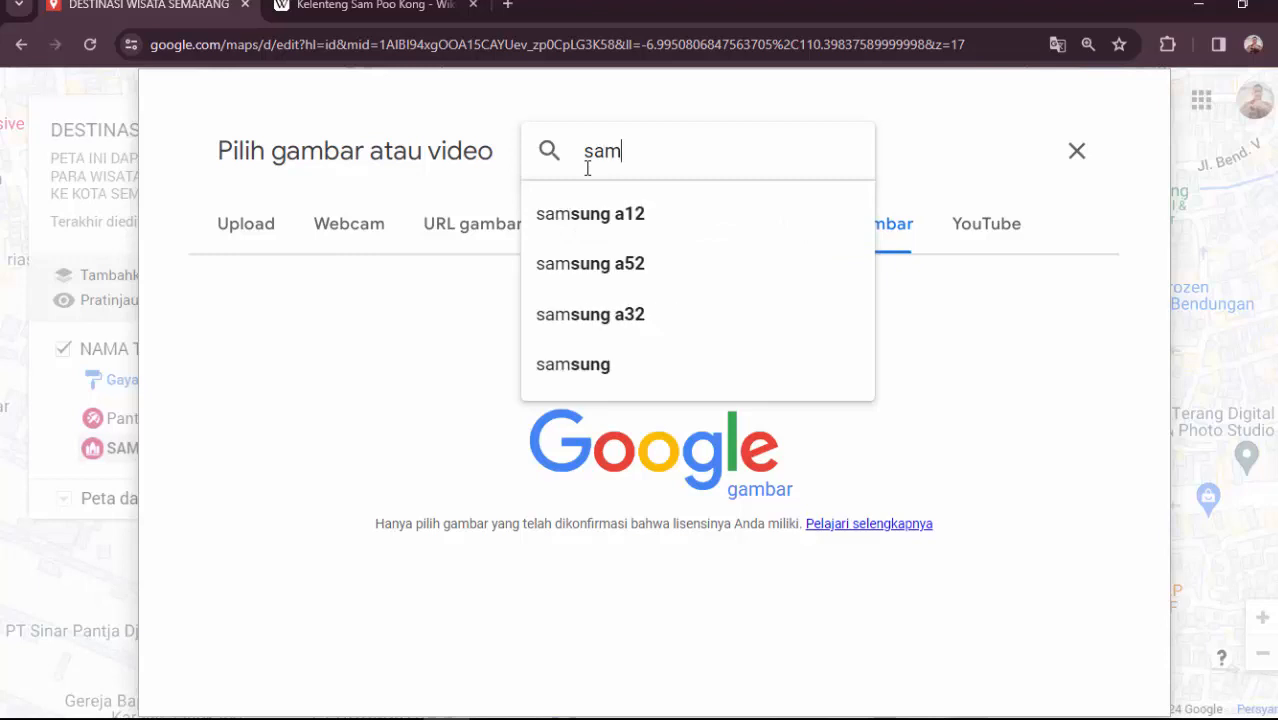
text( poo)
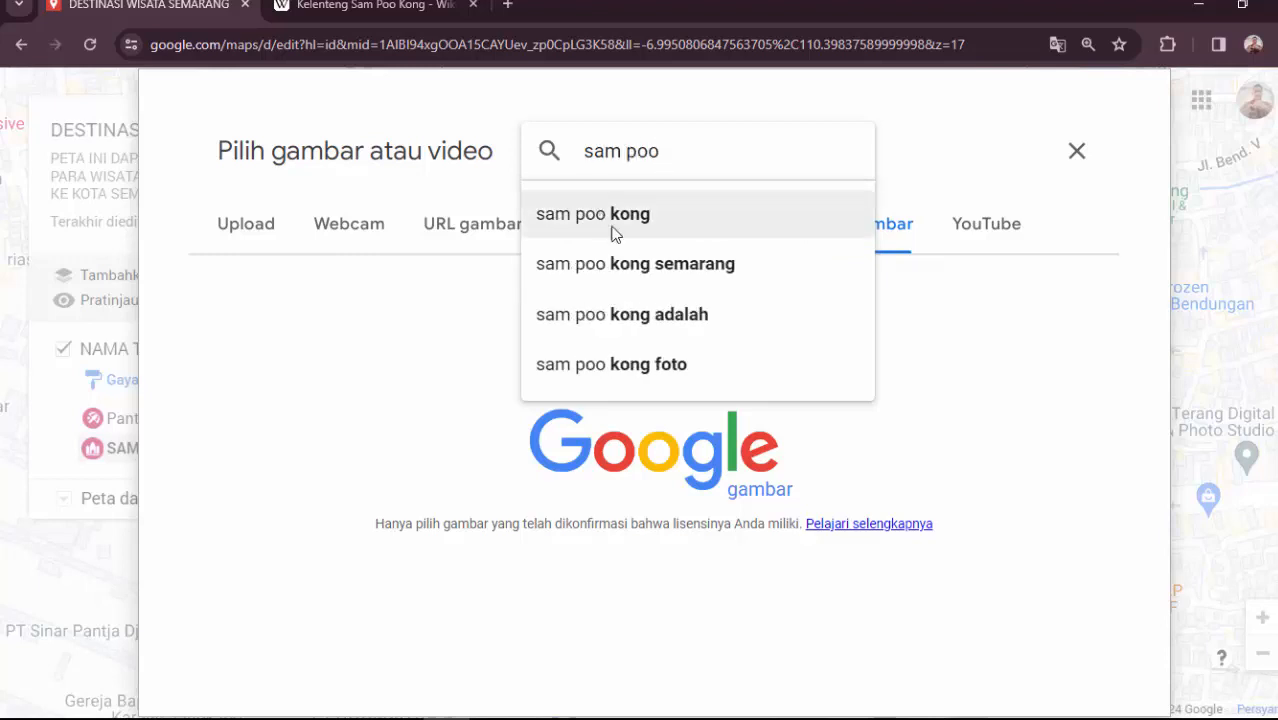
click(640, 284)
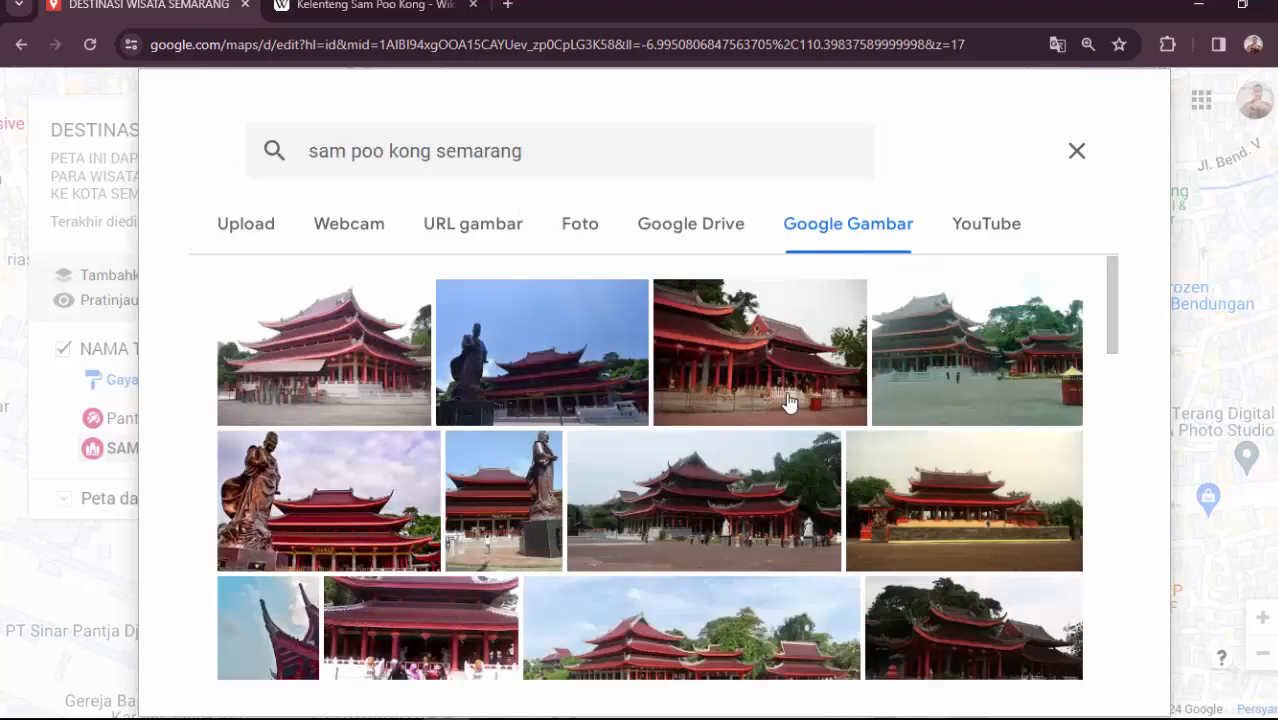
click(390, 527)
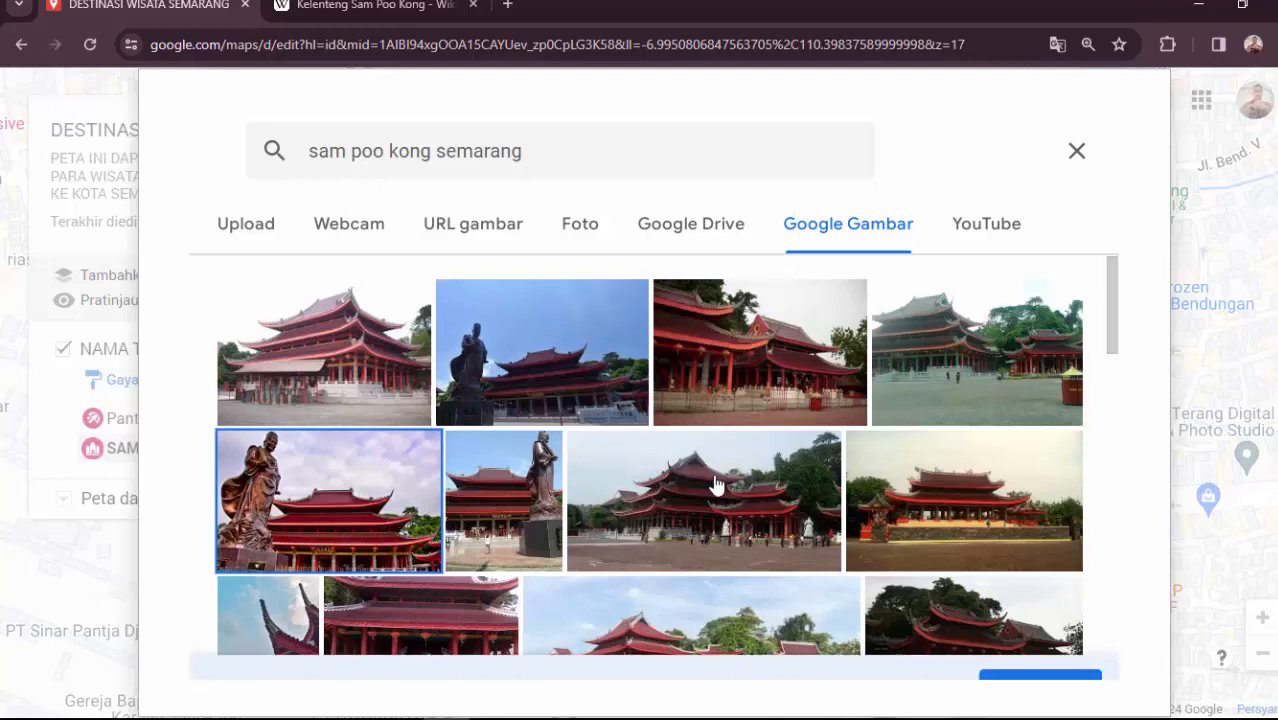
click(1027, 659)
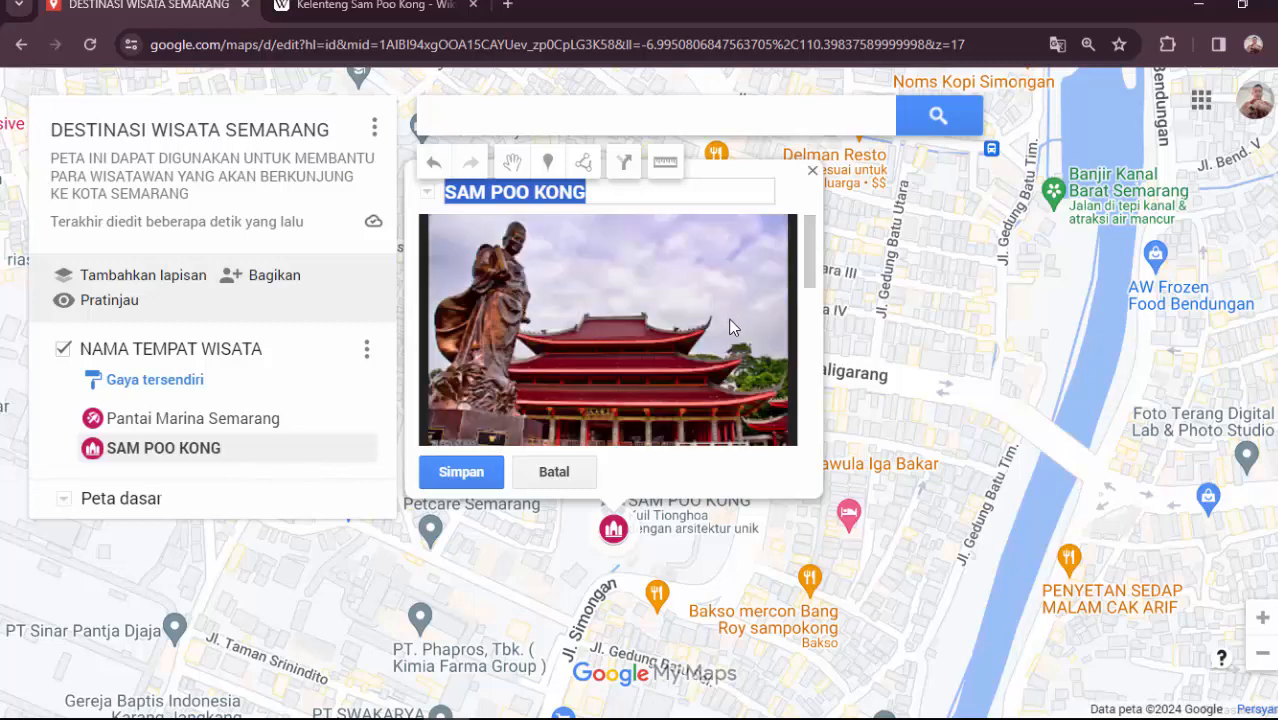
- Search Google Images for "sam poo kong semarang" and insert the wide photo of the temple across the courtyard as SAM POO KONG's second photo
scroll(730, 315, down, 3)
click(759, 279)
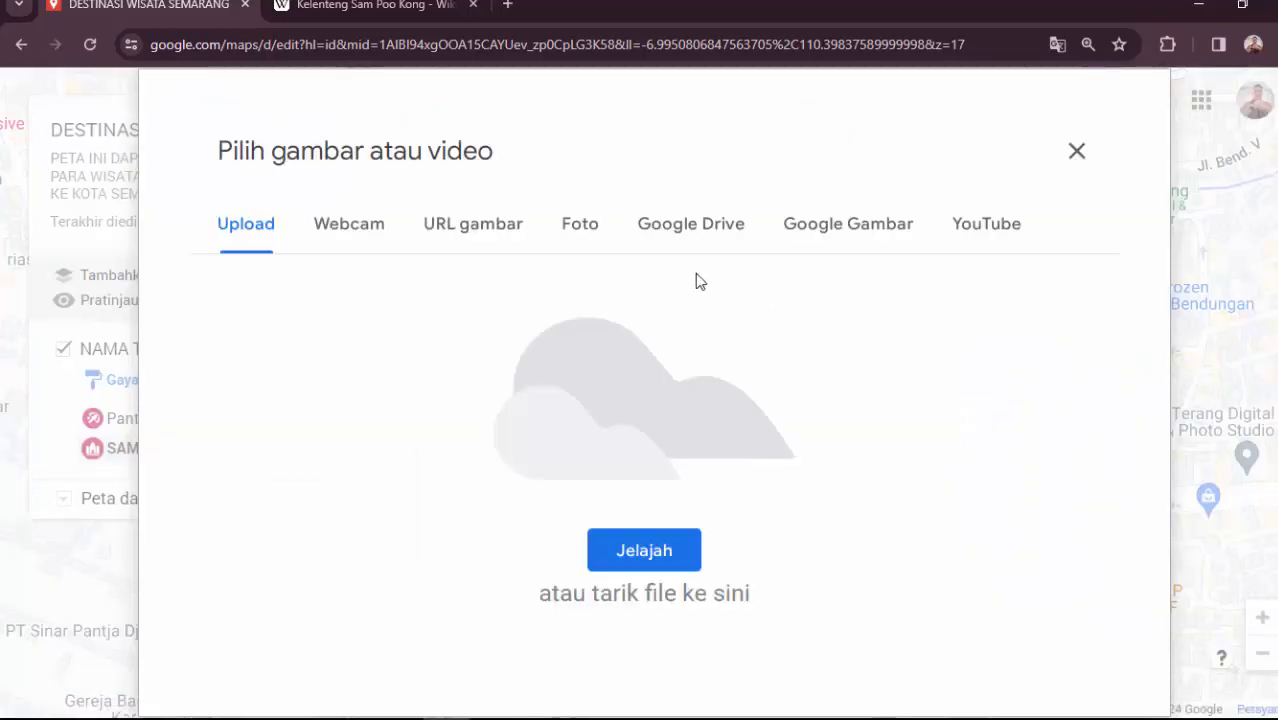
click(856, 234)
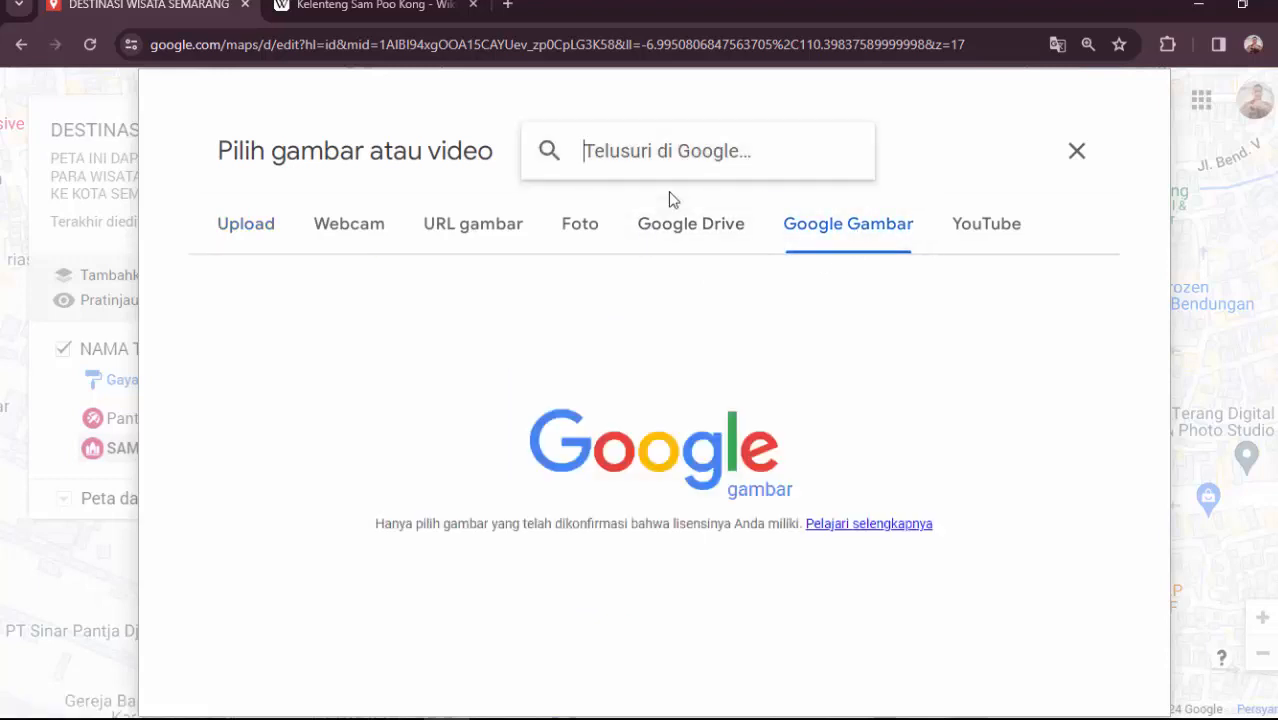
text(sam)
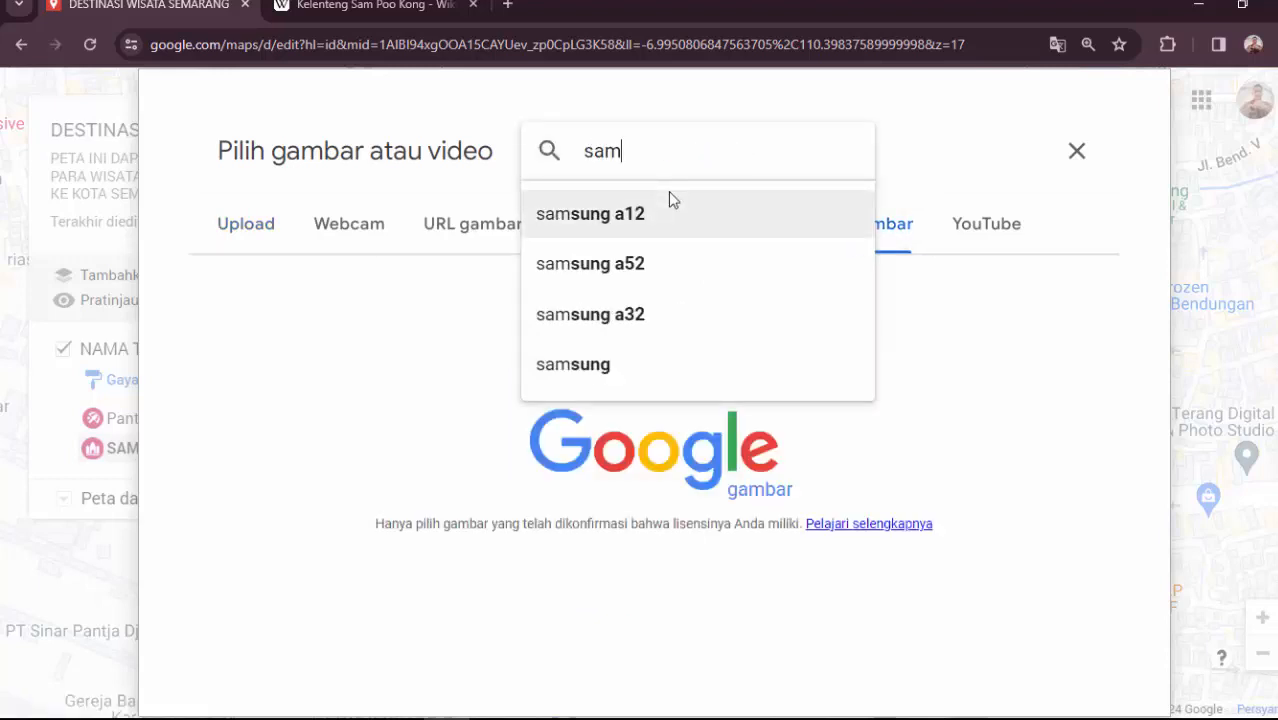
text( p)
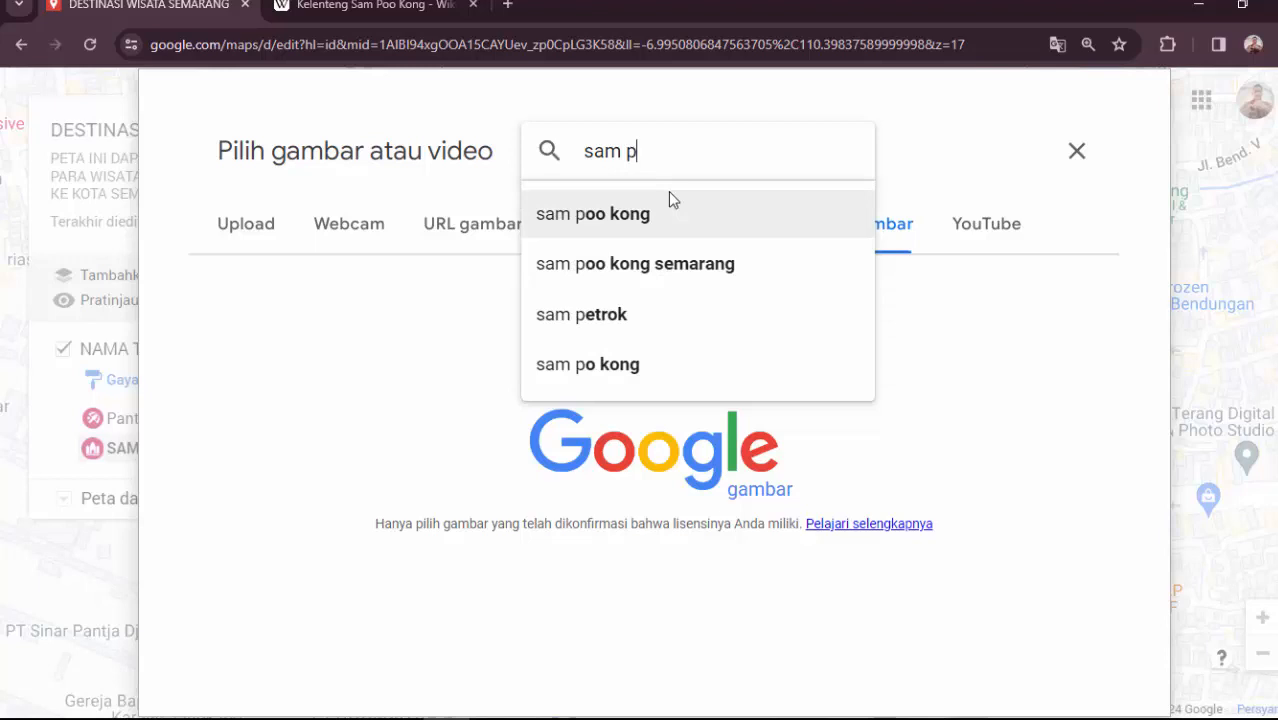
click(662, 283)
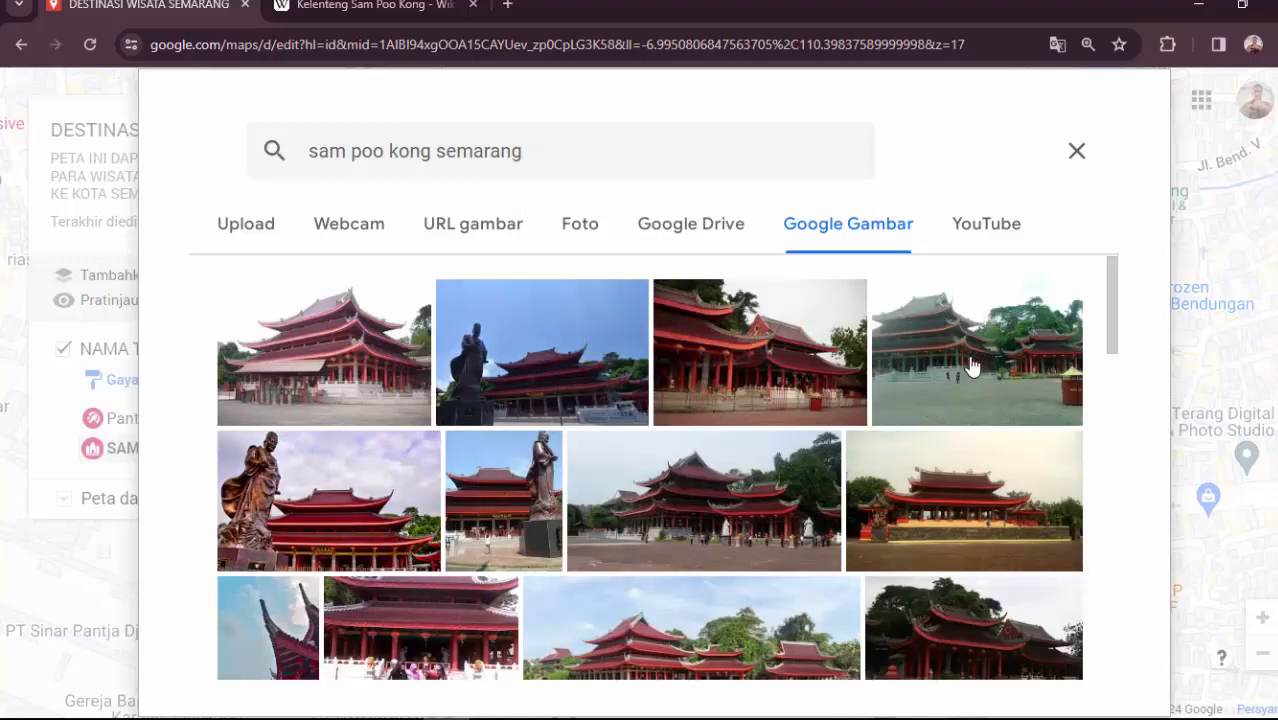
click(789, 480)
scroll(789, 480, down, 3)
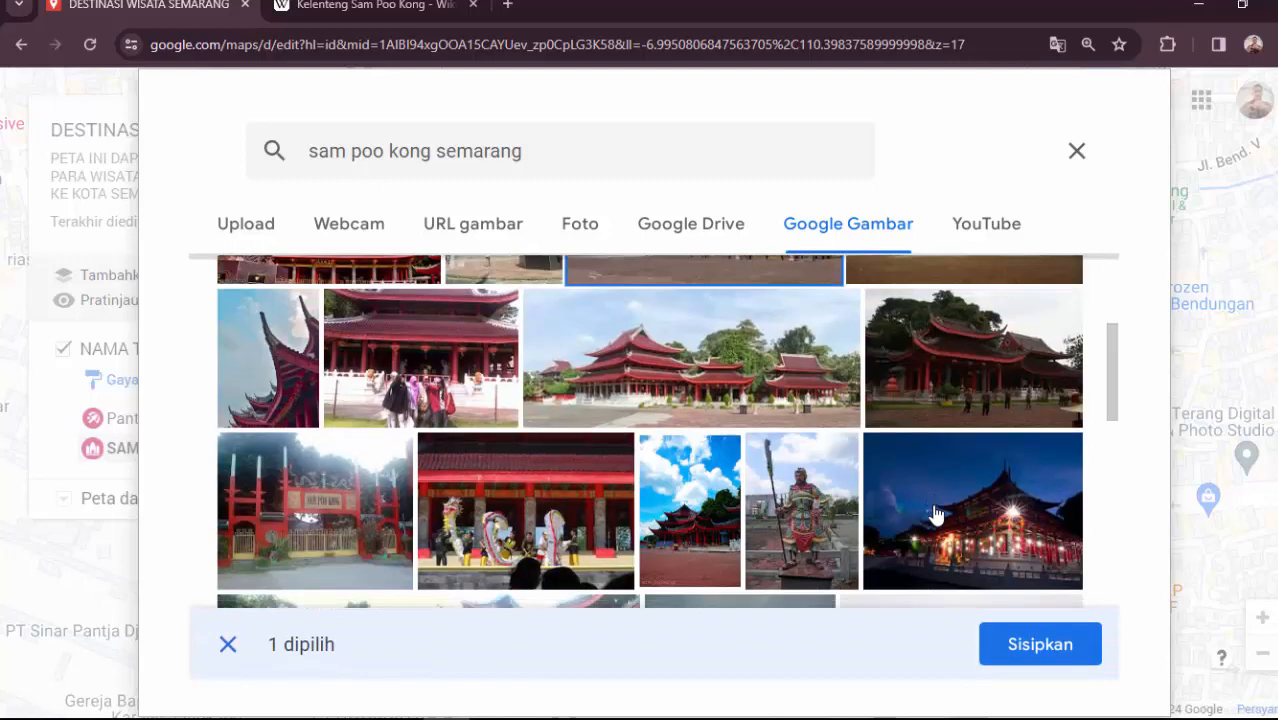
click(1027, 645)
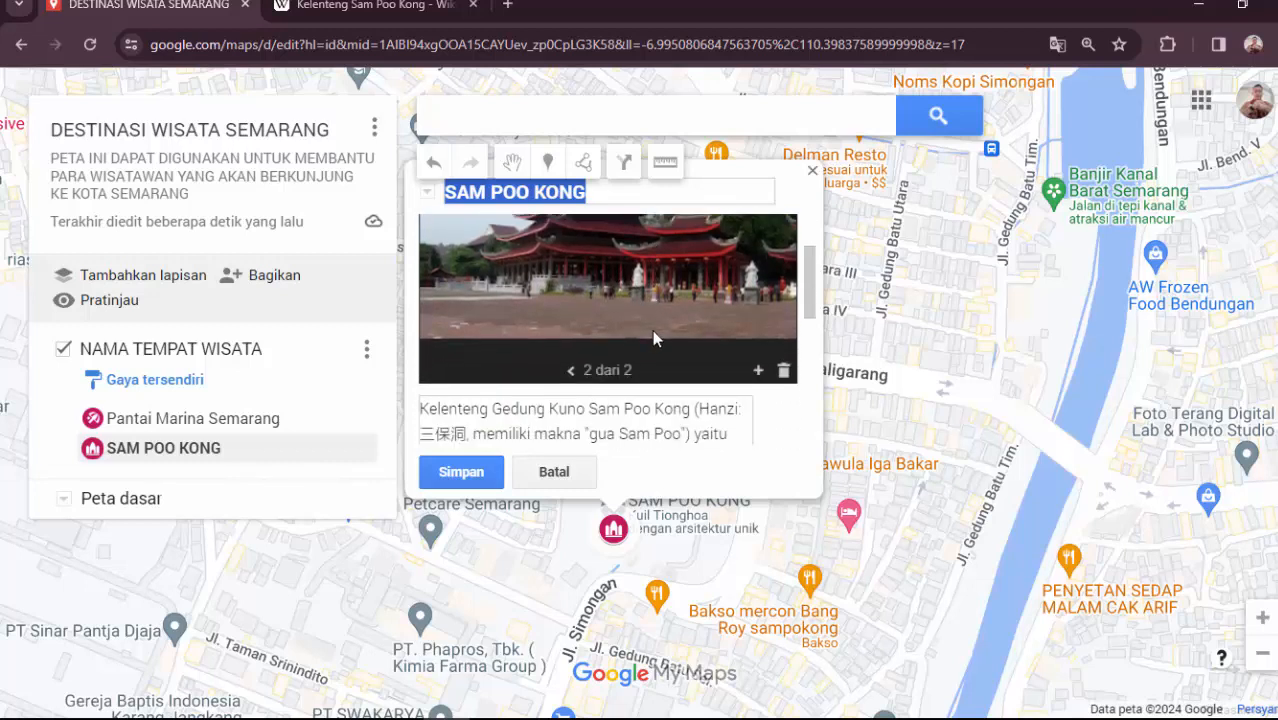
- Check the SAM POO KONG description and Google Maps details, save the place, and close its info card
scroll(786, 369, down, 5)
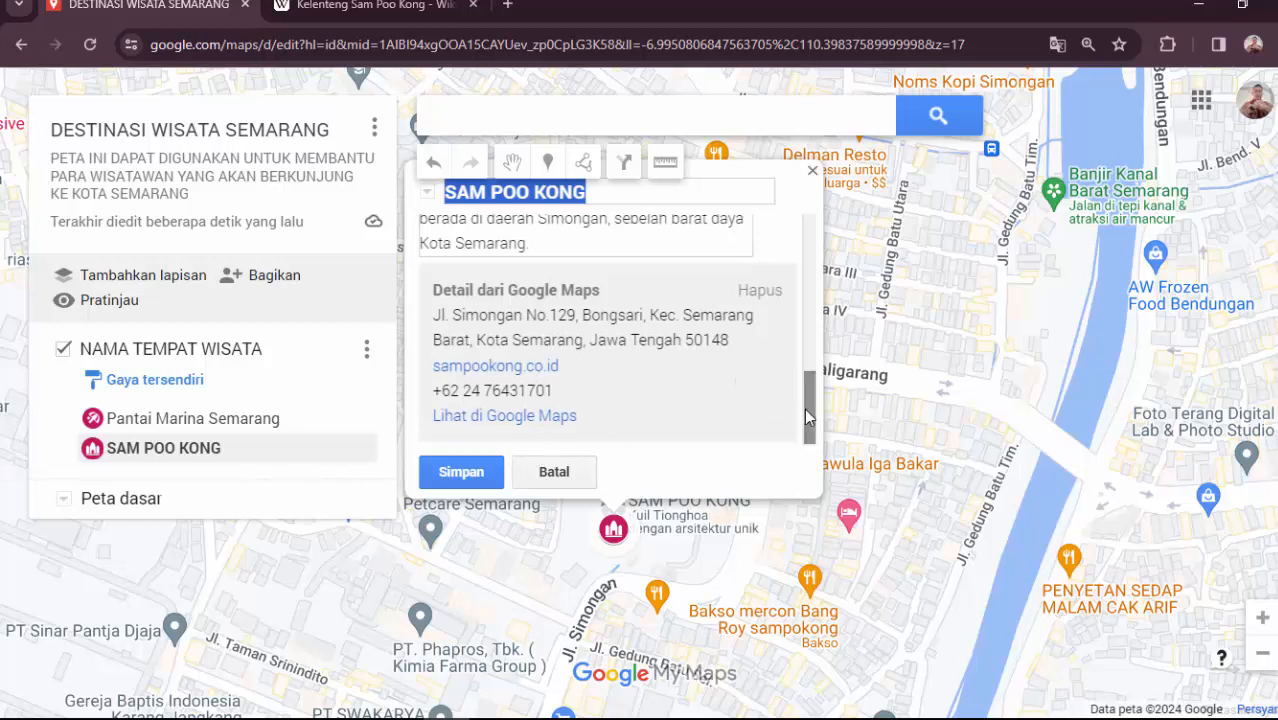
scroll(804, 410, up, 3)
scroll(806, 414, down, 3)
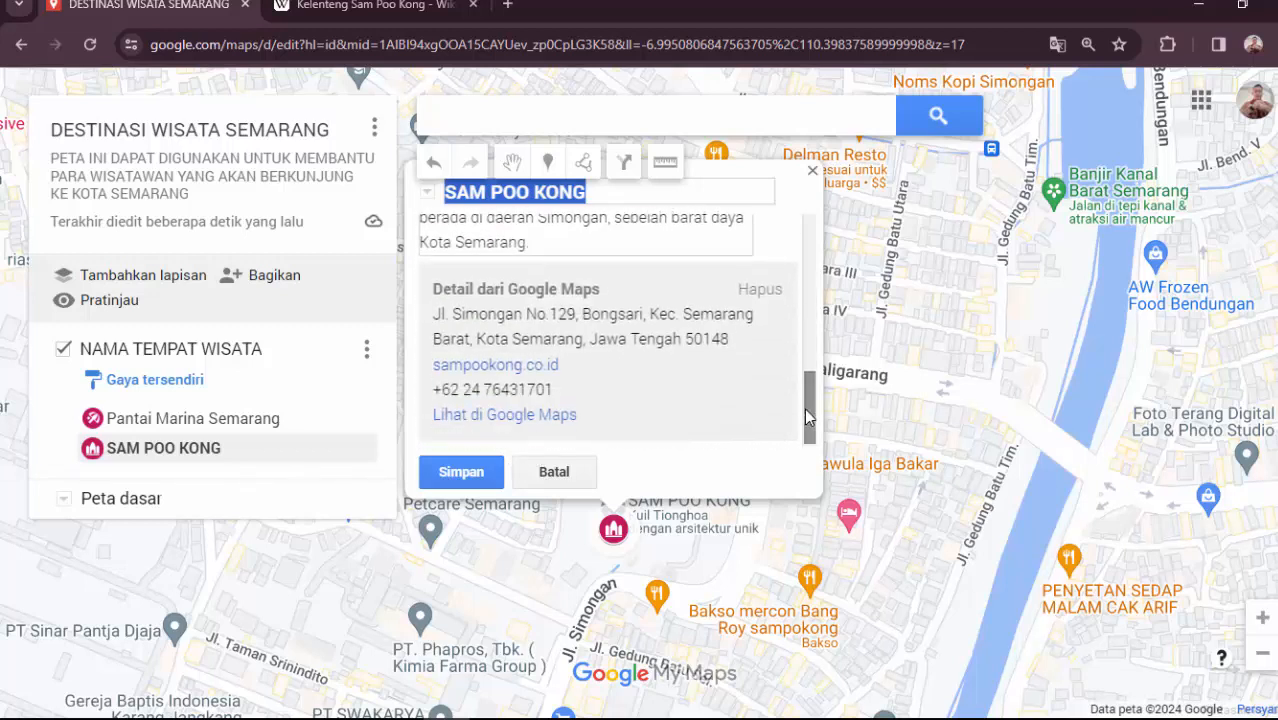
scroll(804, 408, up, 3)
scroll(804, 409, down, 3)
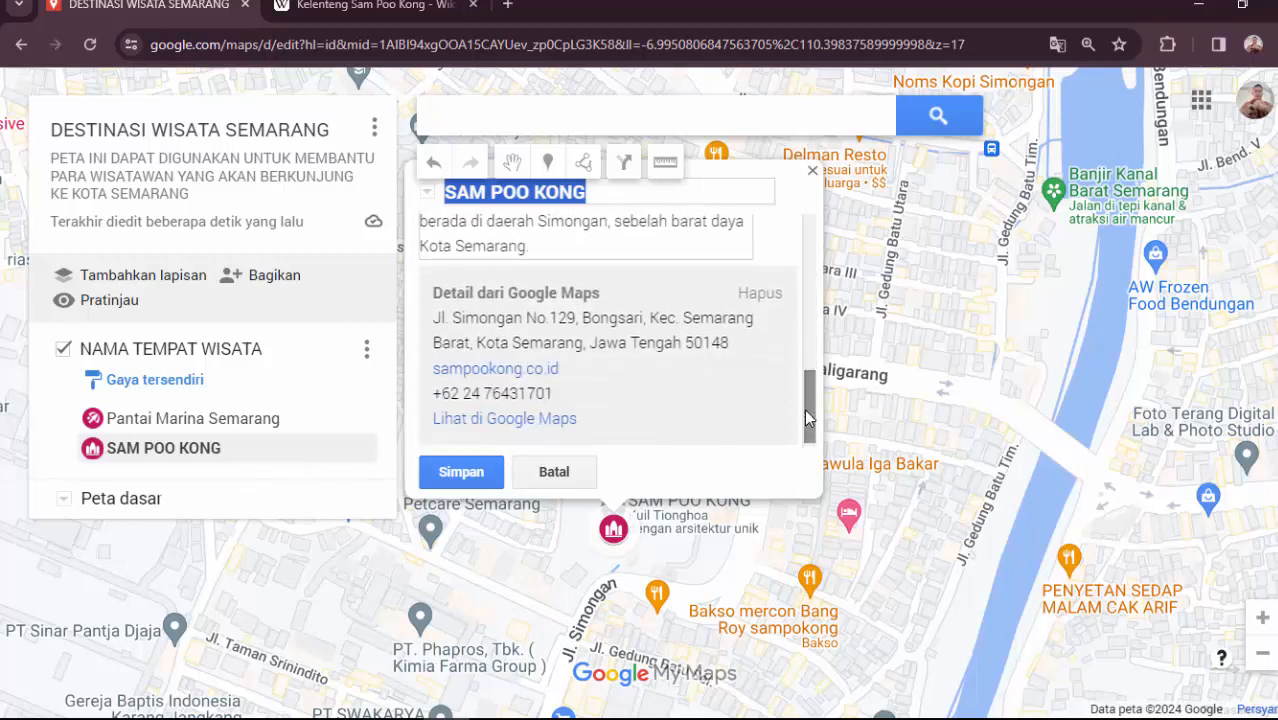
scroll(804, 409, up, 4)
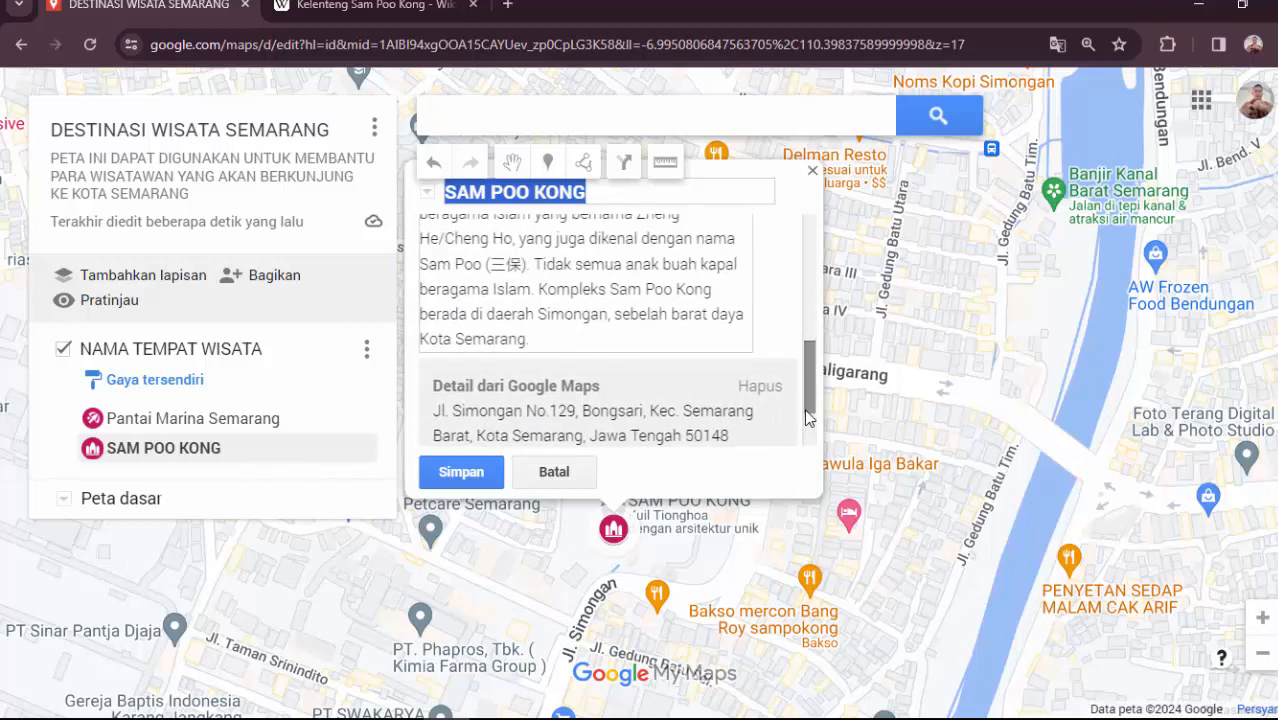
scroll(809, 419, down, 4)
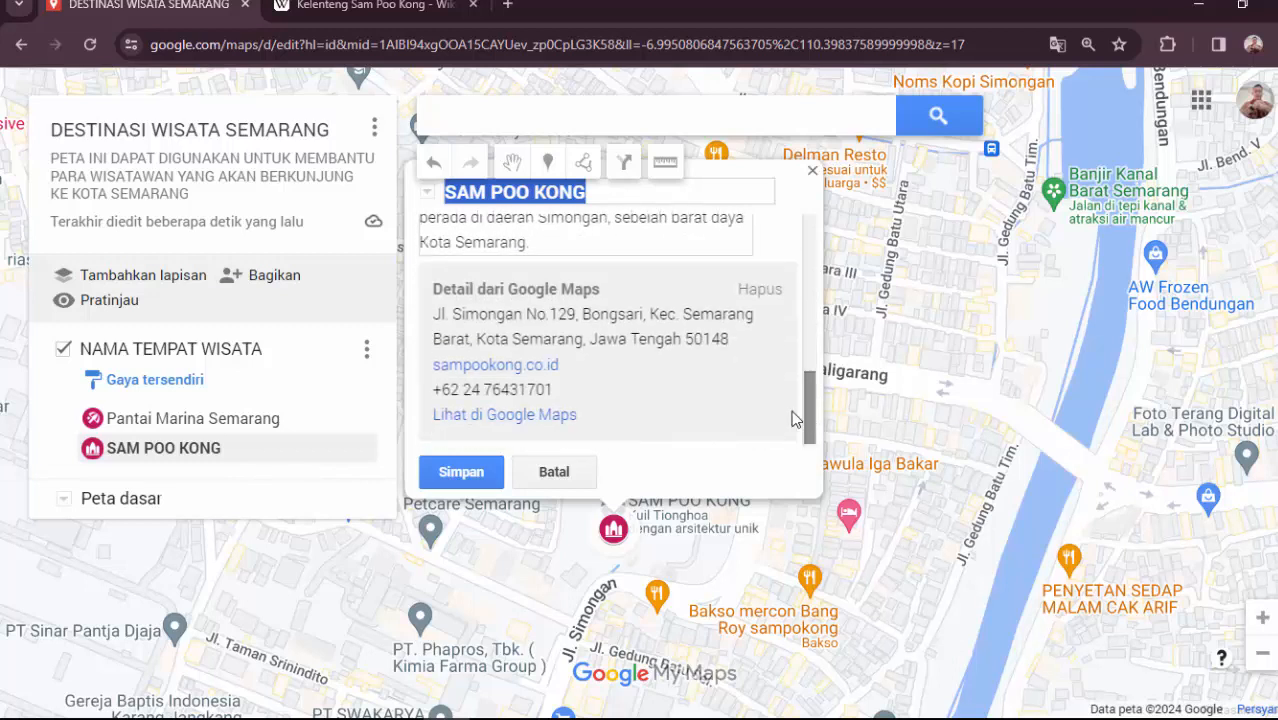
click(471, 478)
double_click(471, 475)
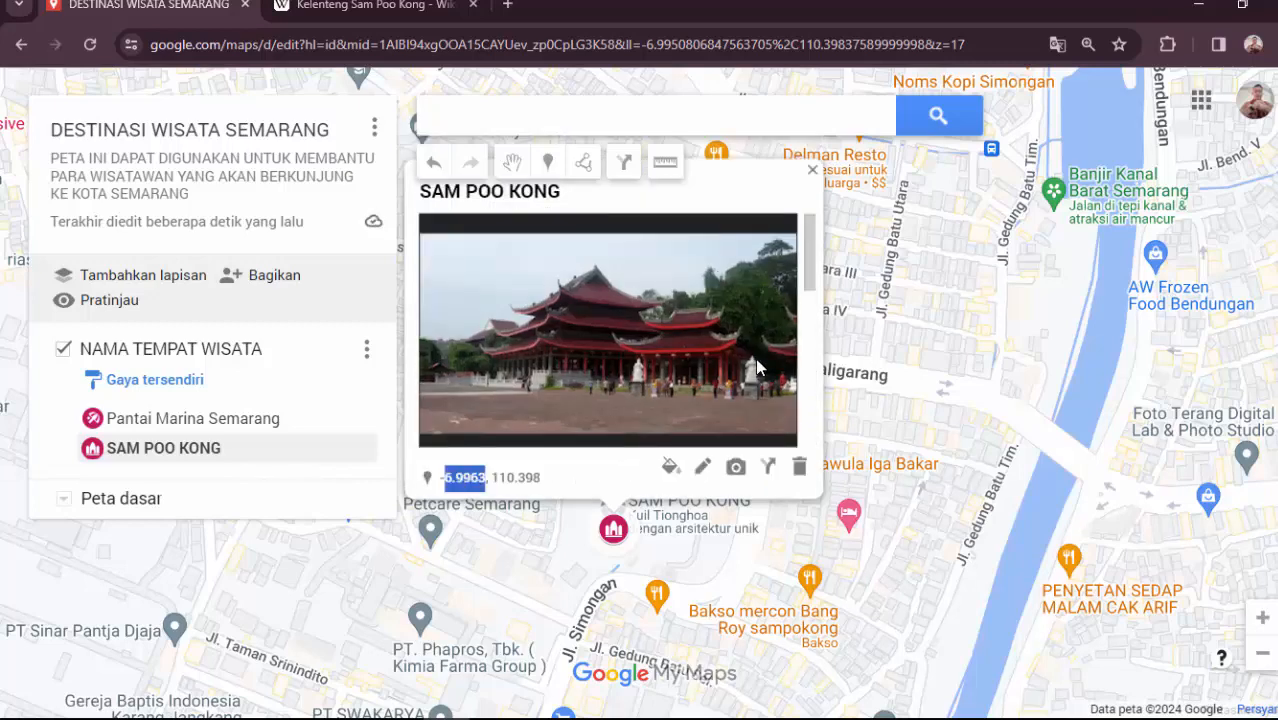
scroll(770, 340, down, 5)
scroll(801, 301, up, 2)
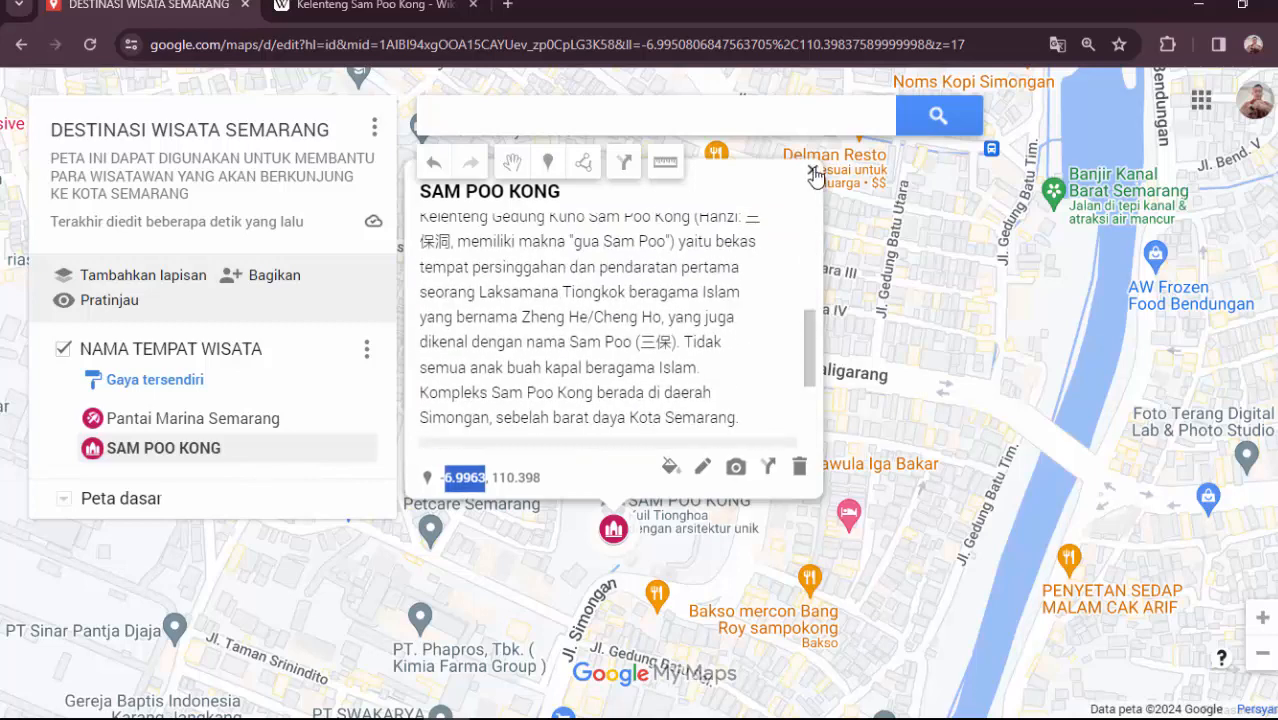
click(819, 172)
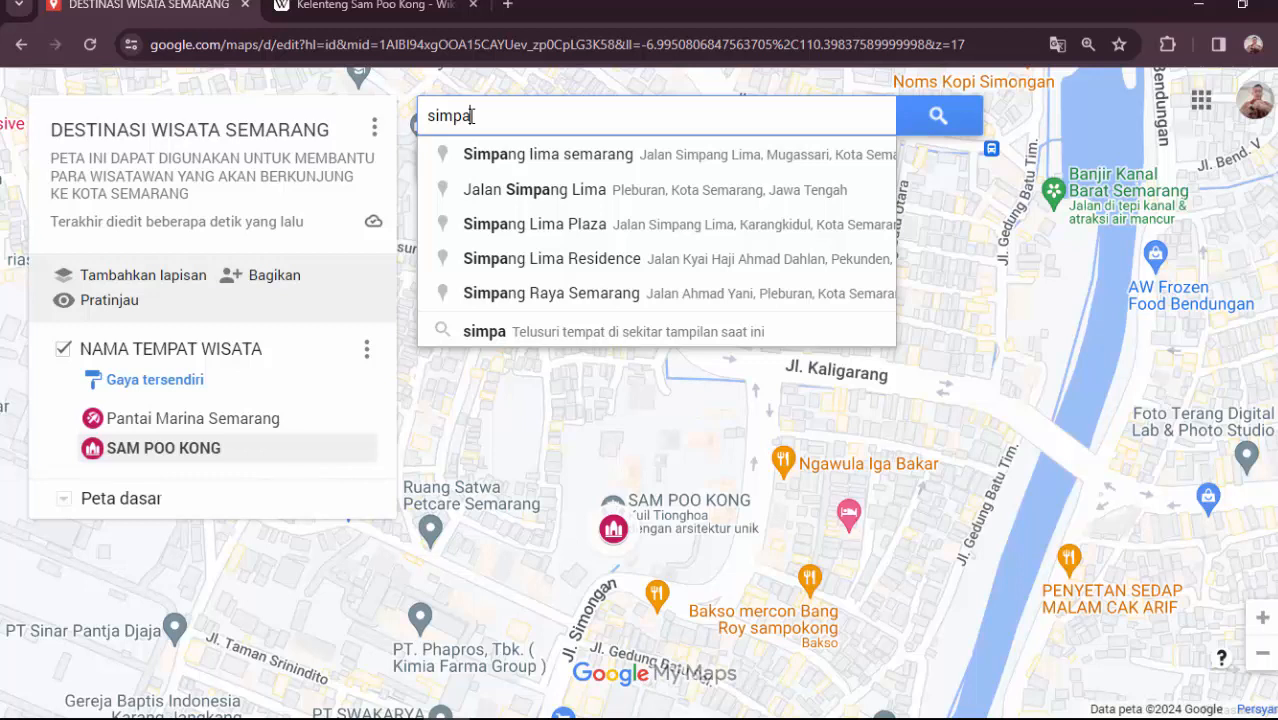
- Search the map for "Simpang lima semarang" and add the found place, Lapangan Pancasila Simpang Lima Semarang, to the NAMA TEMPAT WISATA layer
click(598, 160)
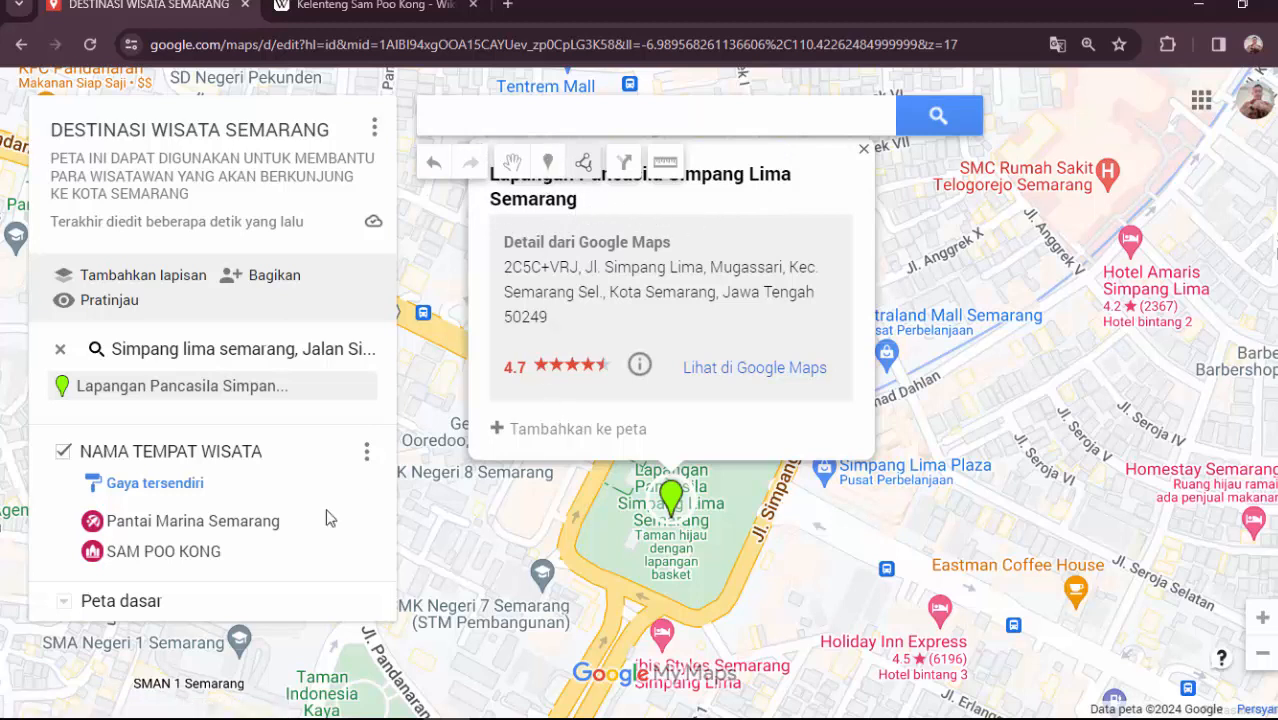
click(359, 389)
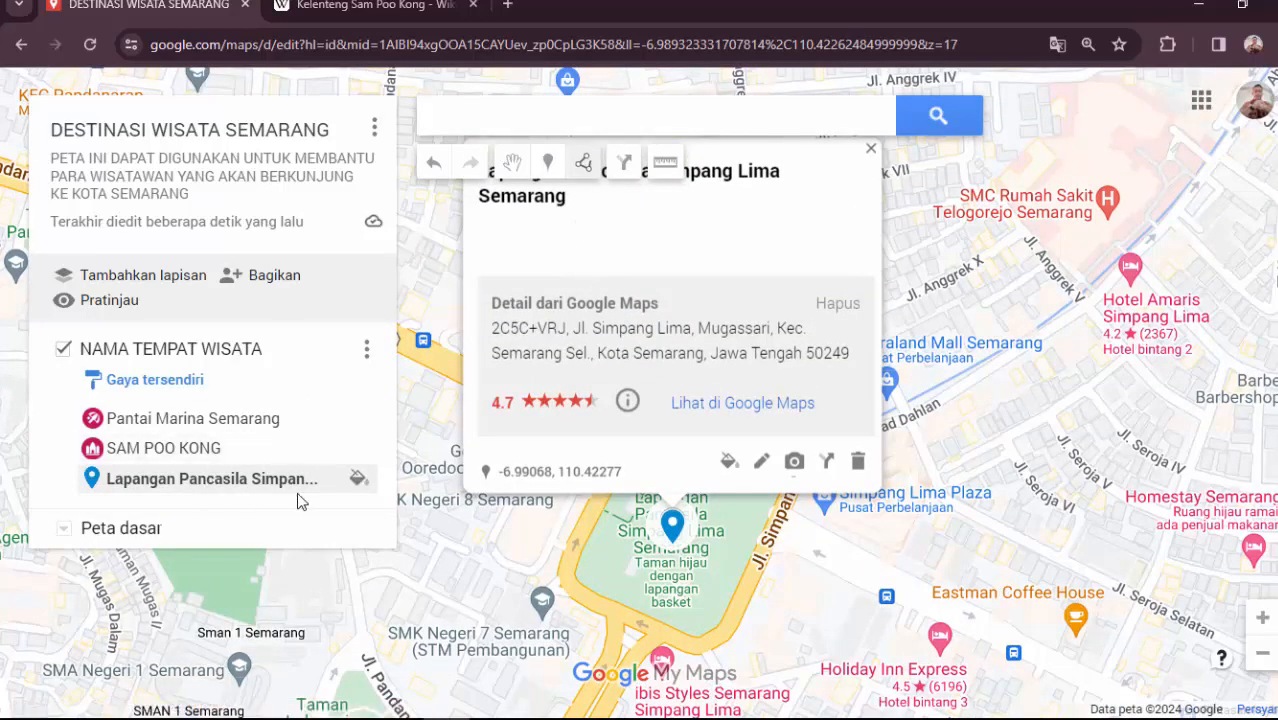
- Style the Lapangan Pancasila Simpang Lima marker in dark pink with the golf flag icon found by filtering icons for "lapangan"
click(729, 462)
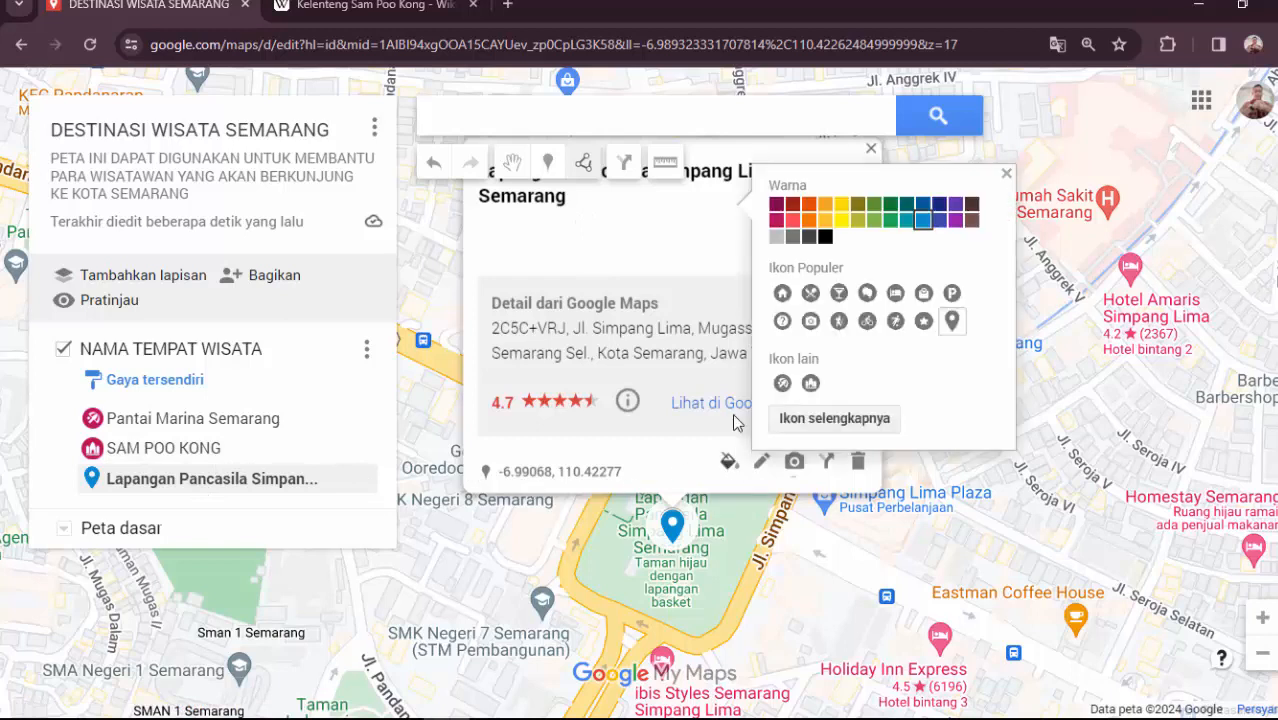
click(776, 219)
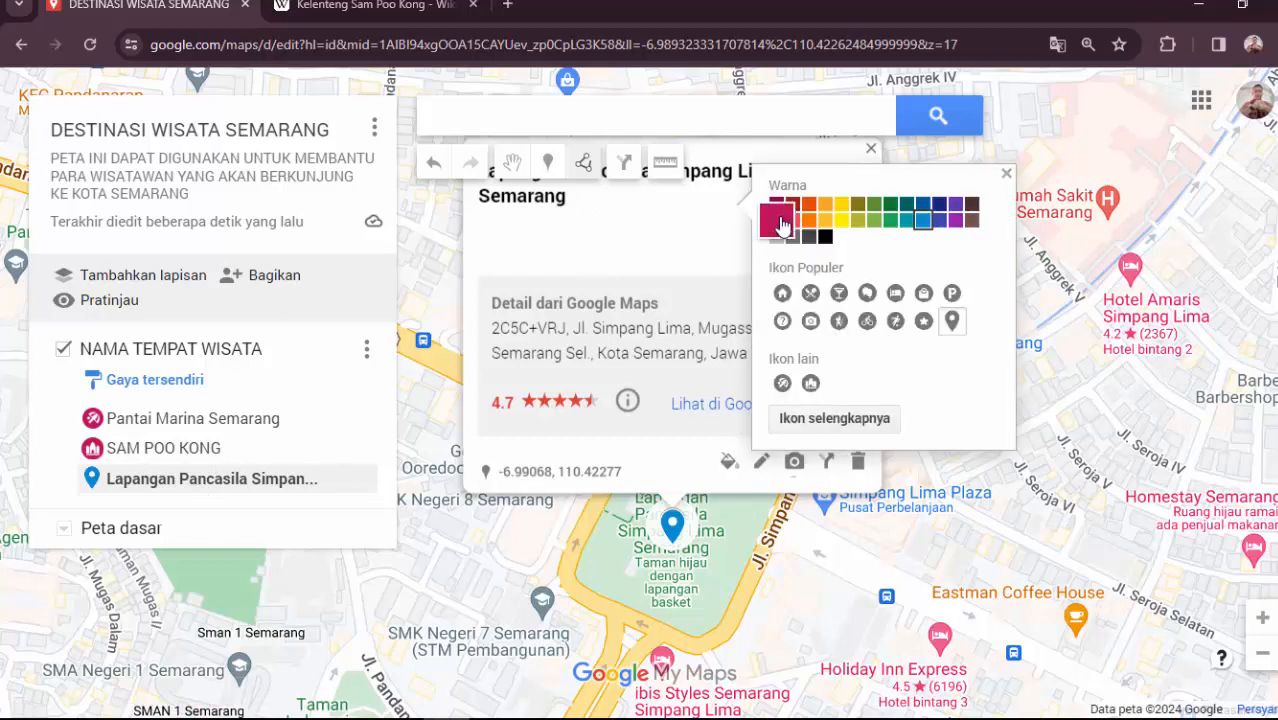
click(846, 418)
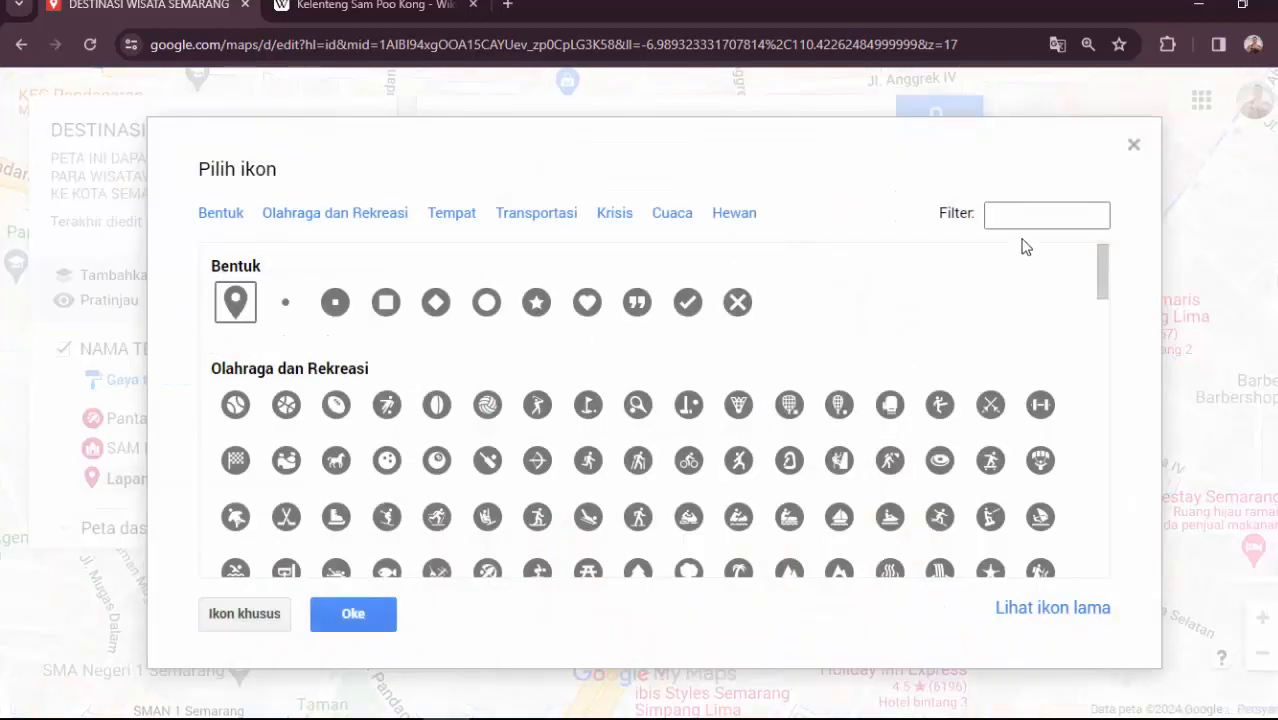
click(1058, 210)
text(lapangan)
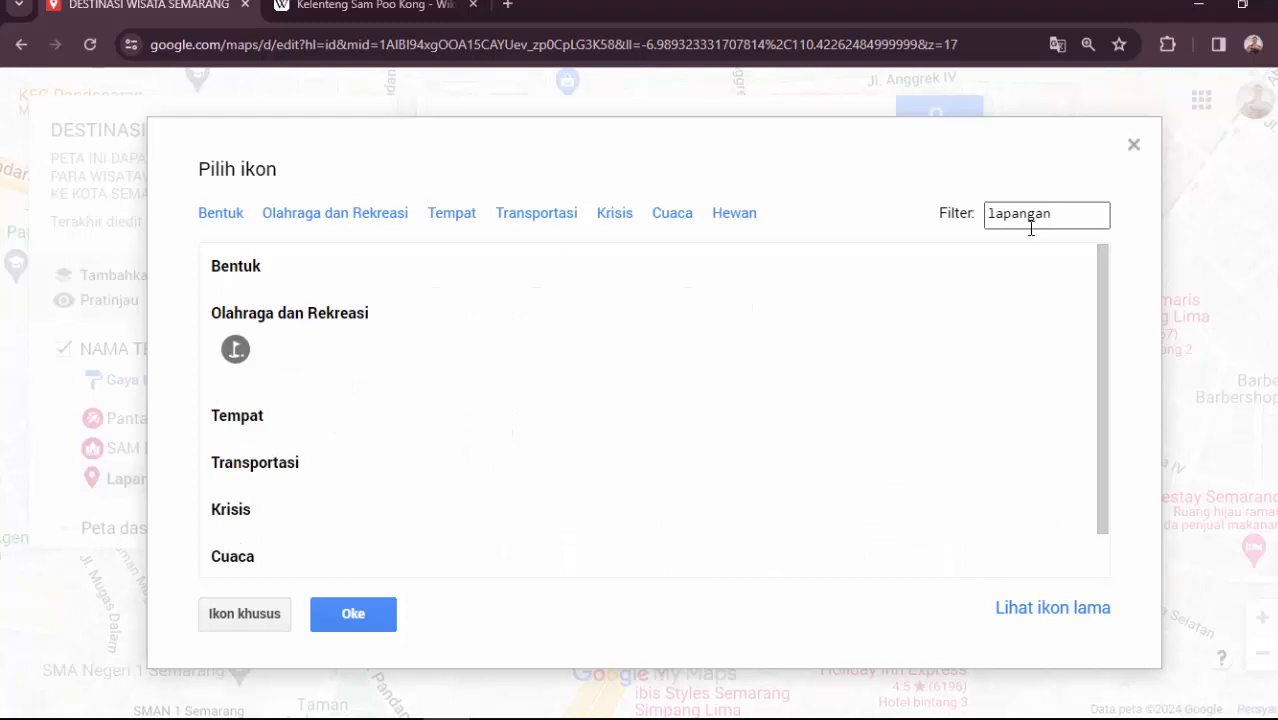
click(236, 350)
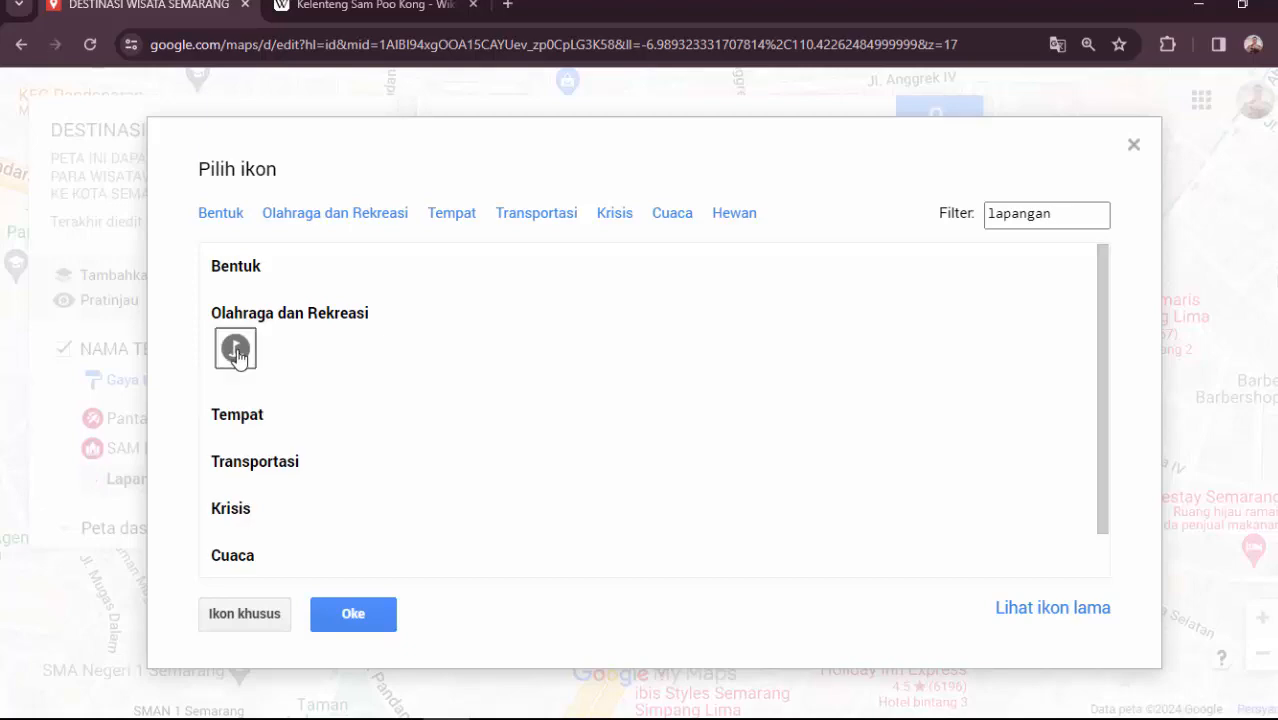
click(353, 614)
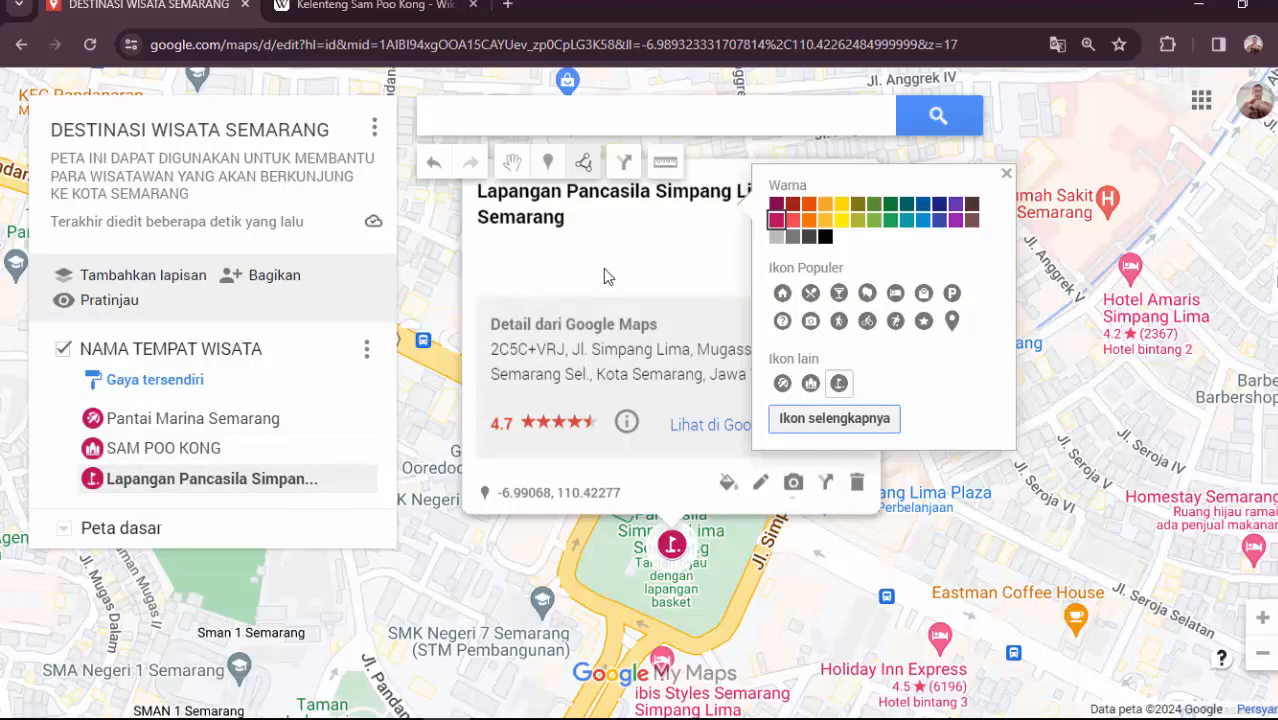
click(573, 230)
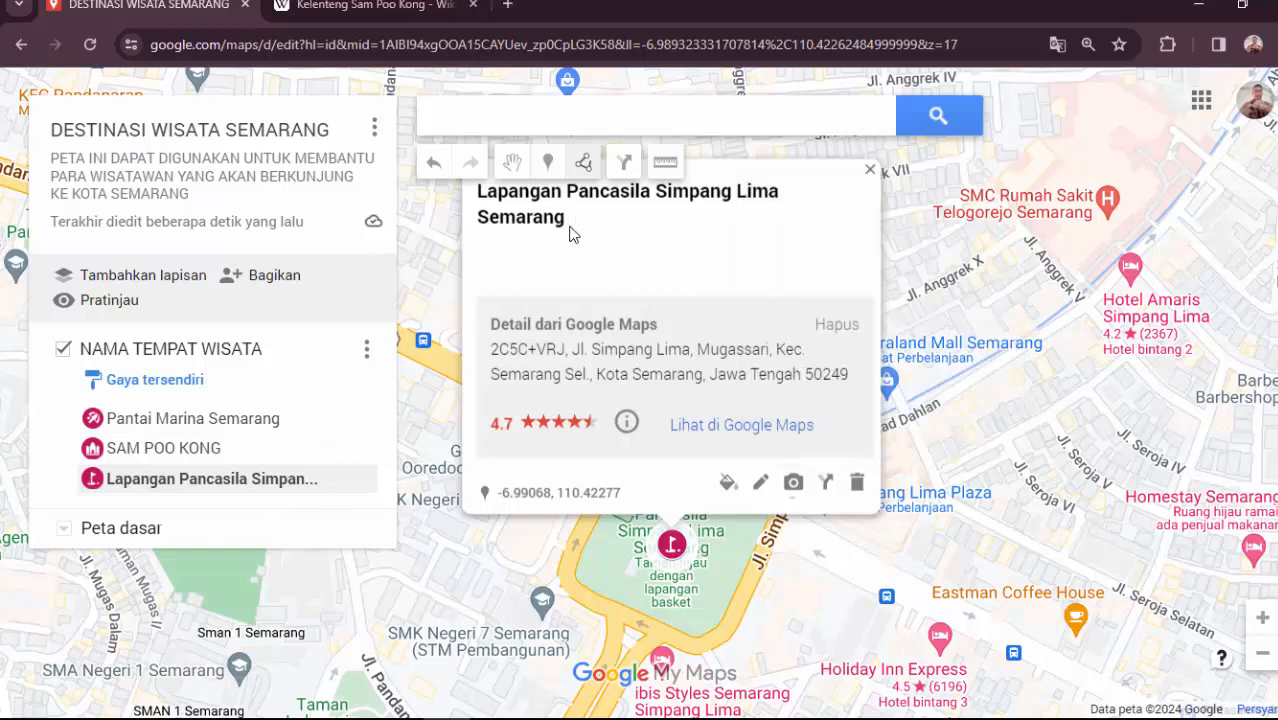
- Rename the Lapangan Pancasila Simpang Lima place to "SIMPANG LIMA SEMARANG" and save it
click(760, 482)
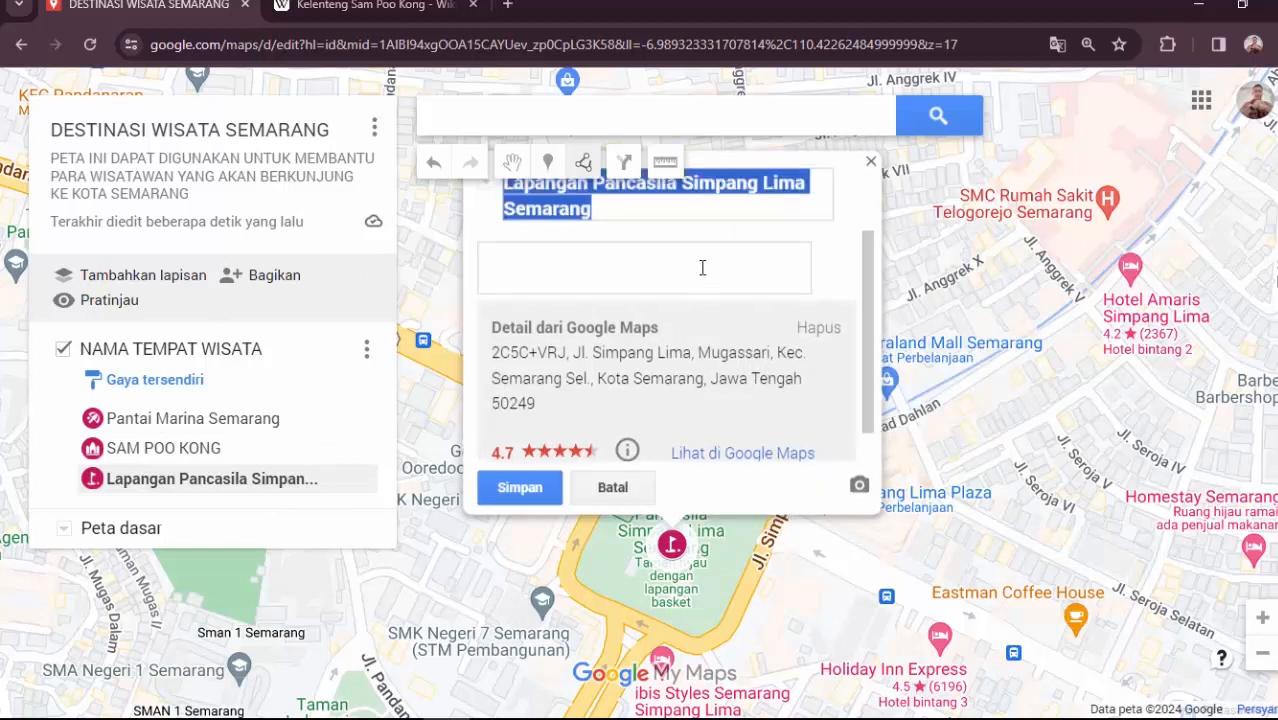
click(625, 209)
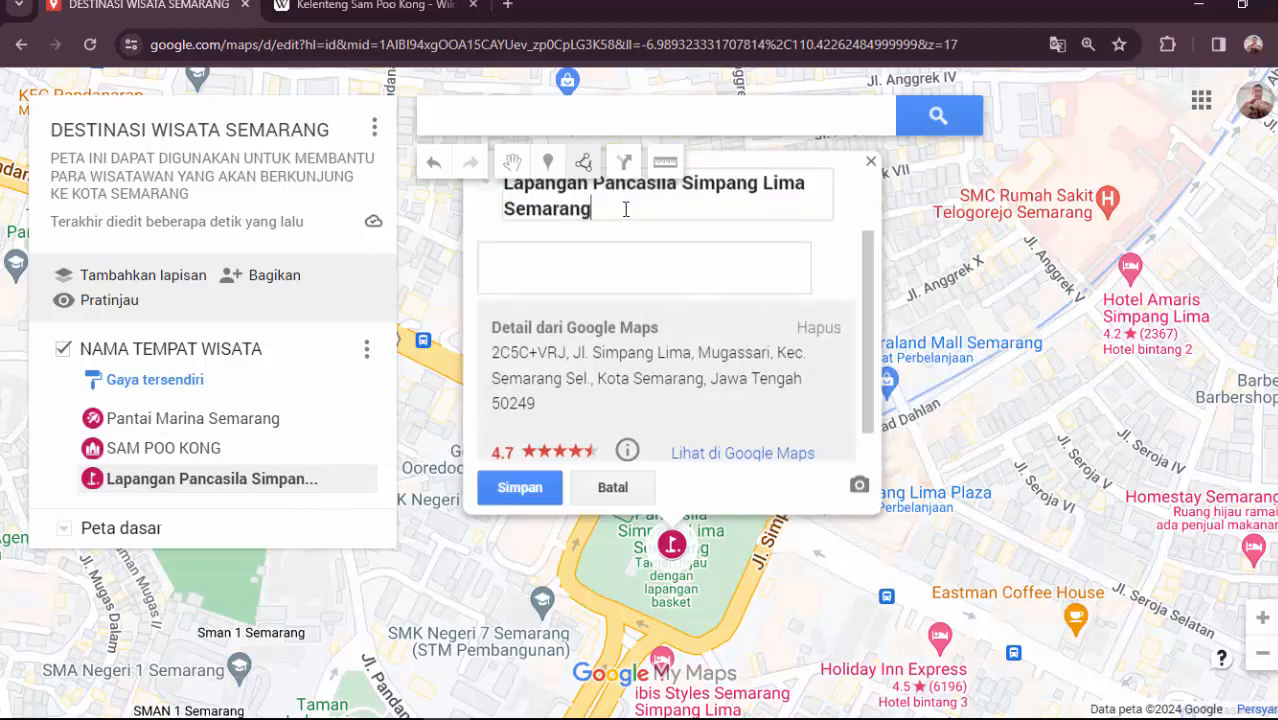
drag(684, 190, 502, 193)
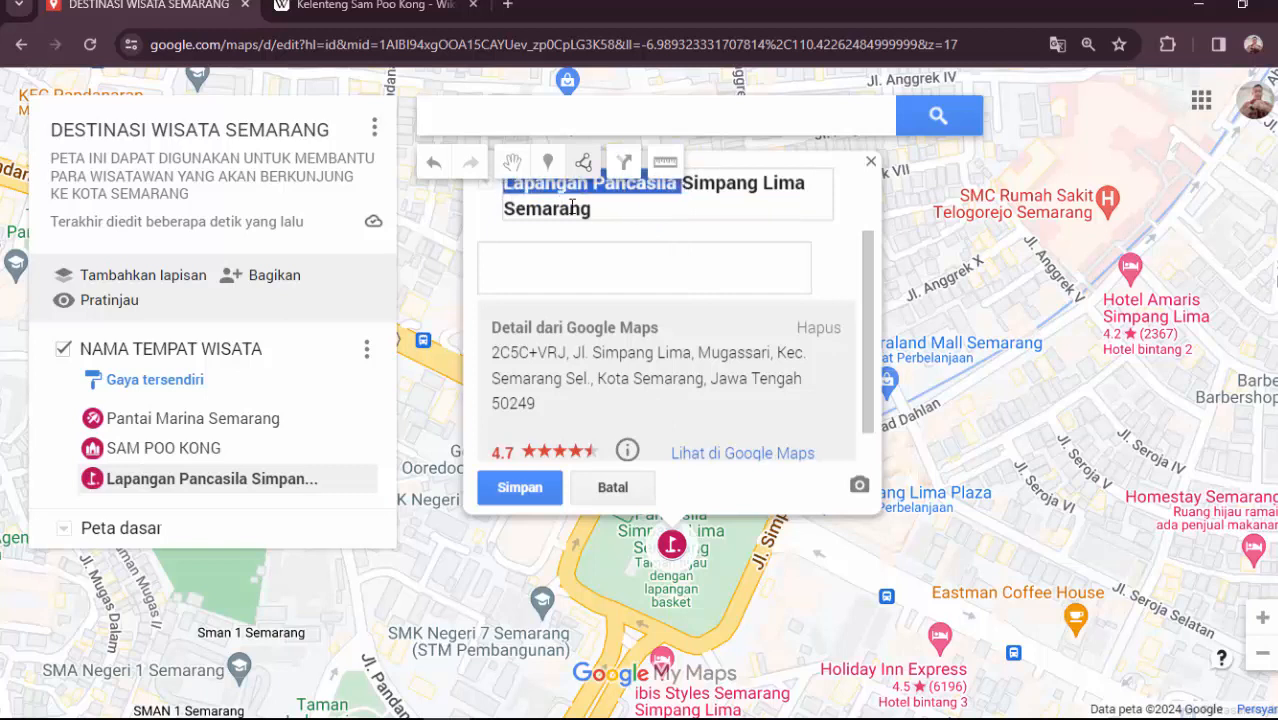
drag(601, 214, 445, 180)
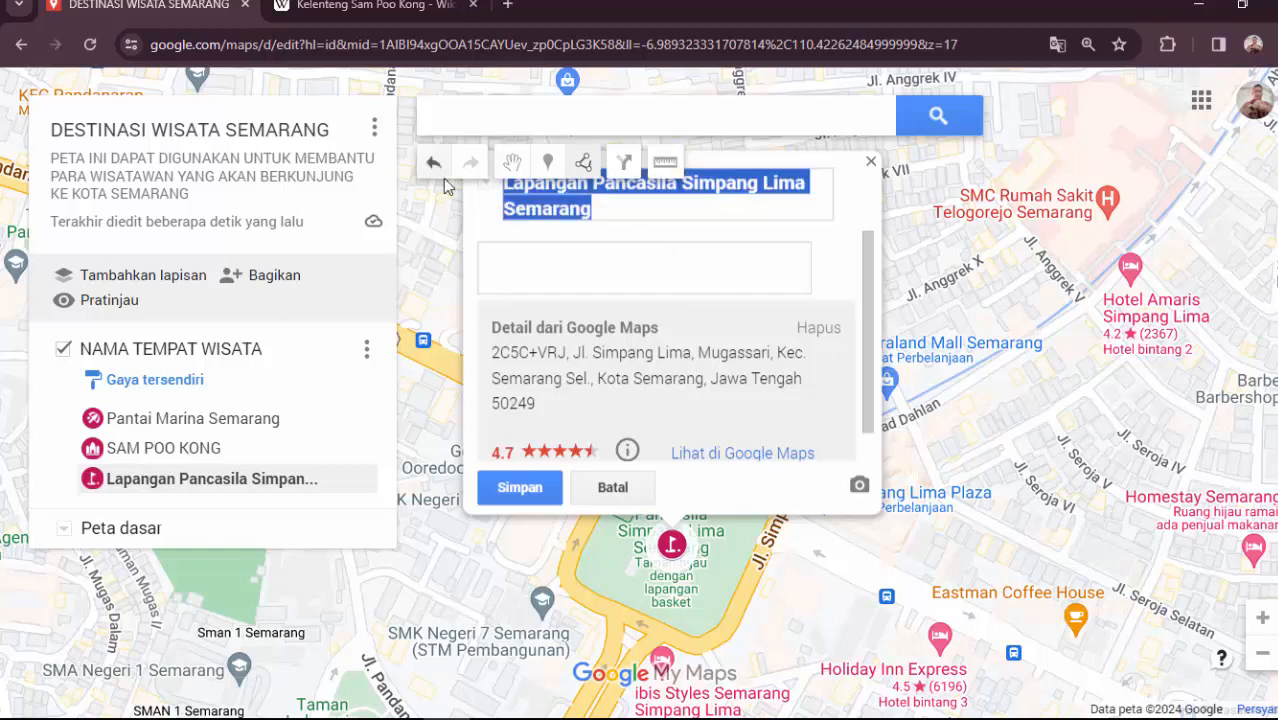
text(SIMPAN)
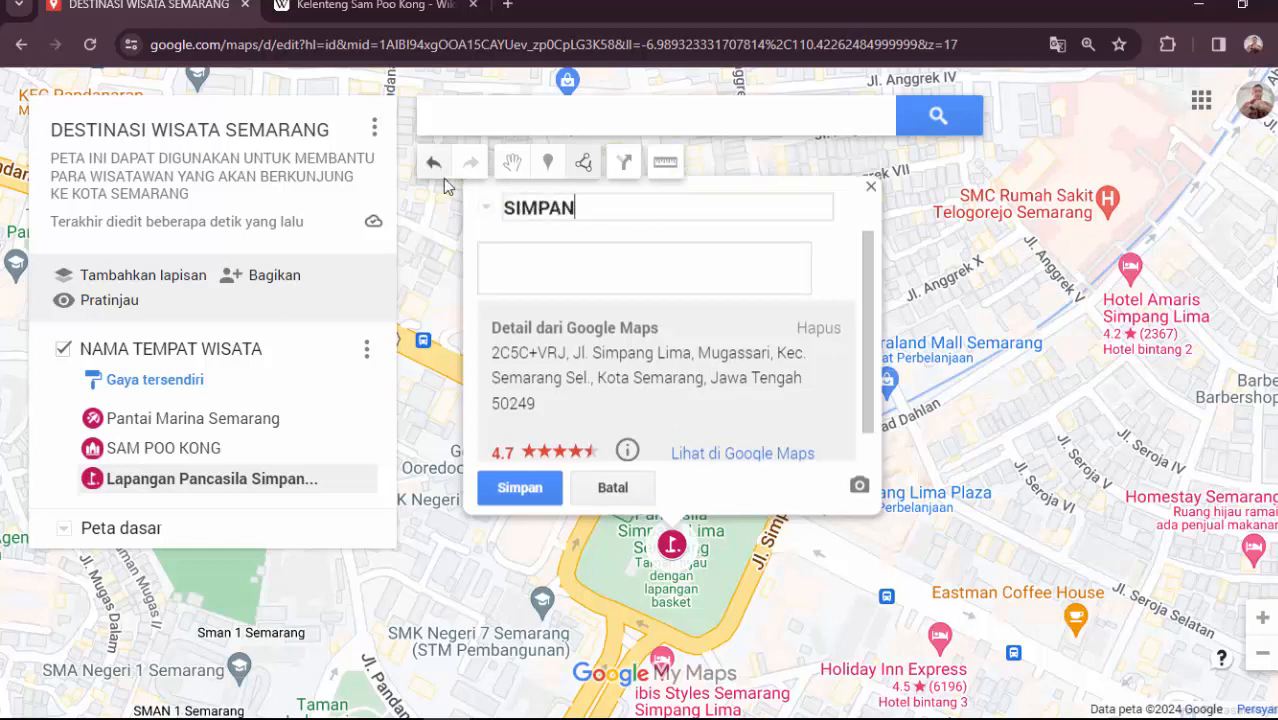
text(G LIMA SEM)
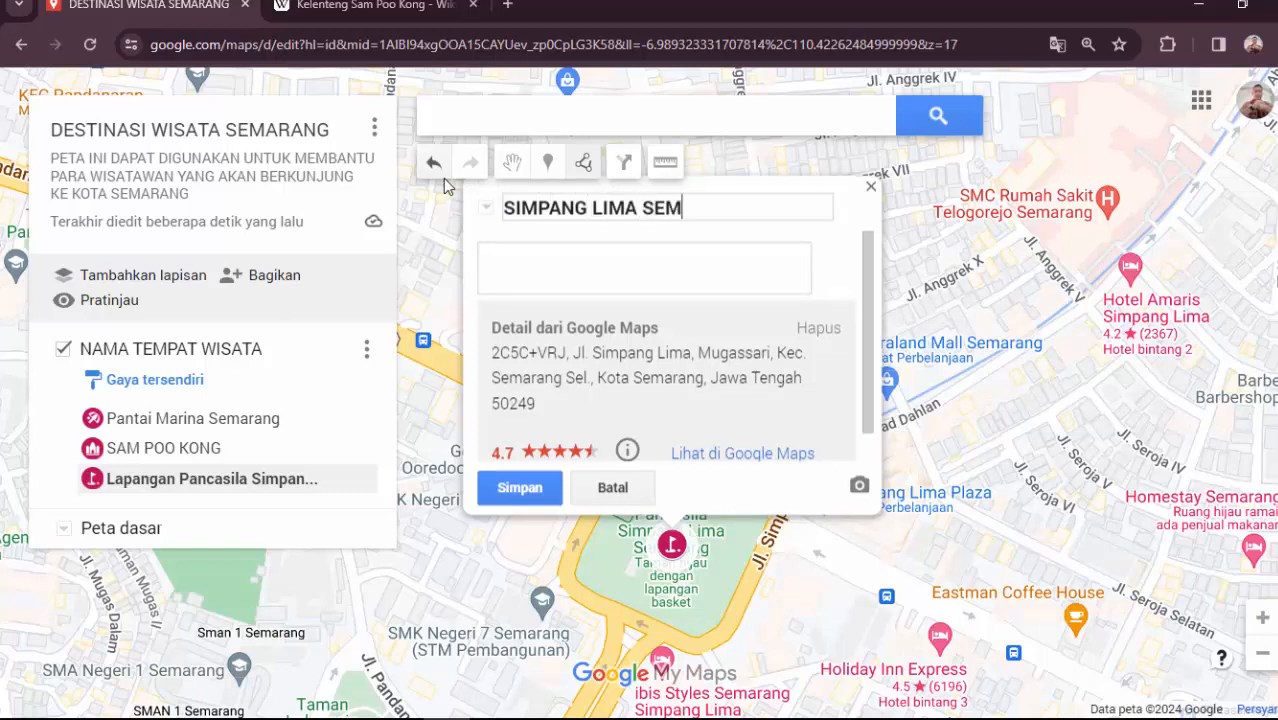
text(ARANG)
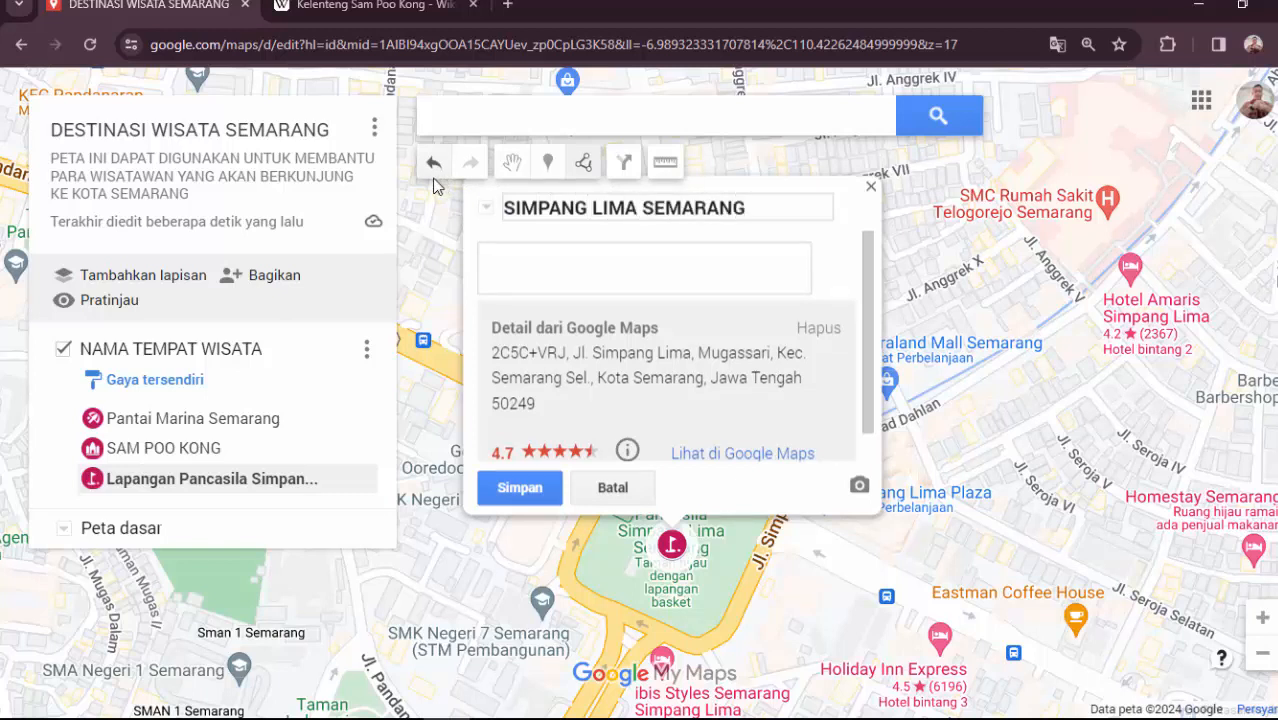
click(522, 499)
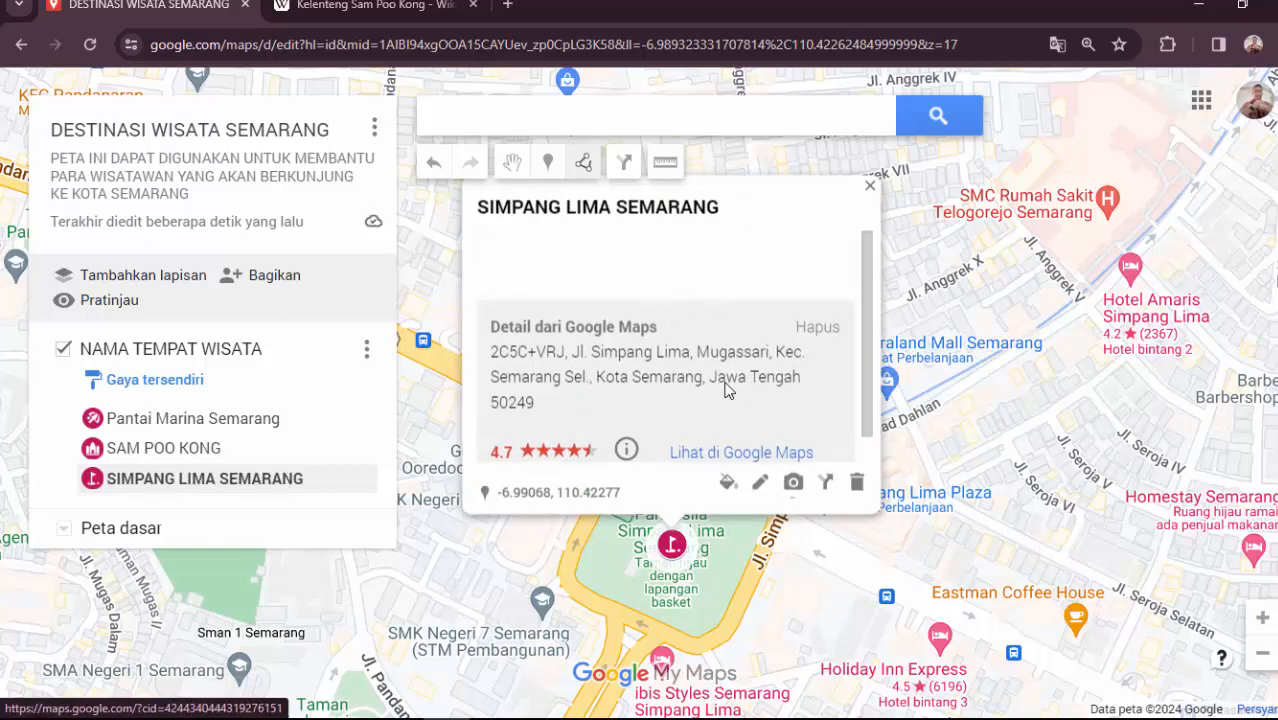
- Open the SIMPANG LIMA SEMARANG description for editing, then search Wikipedia for "SIMPANG LIMA" and open the Simpang Lima Semarang article
click(760, 484)
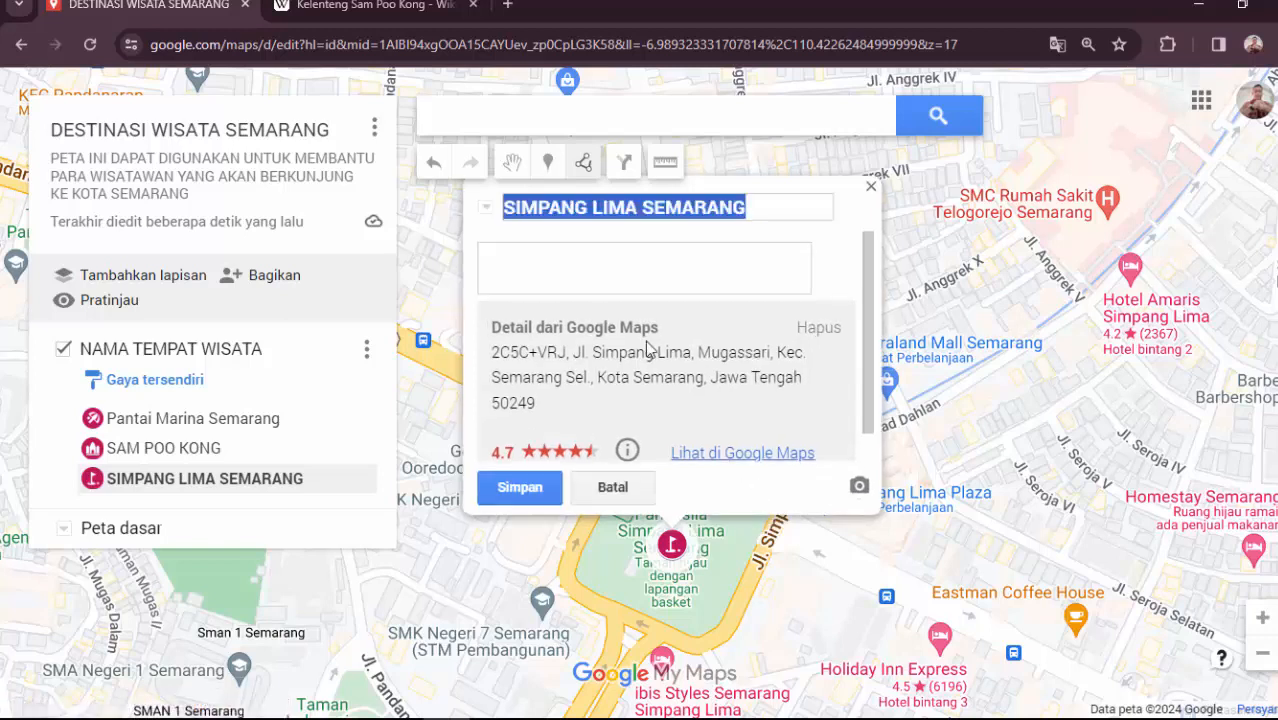
click(617, 270)
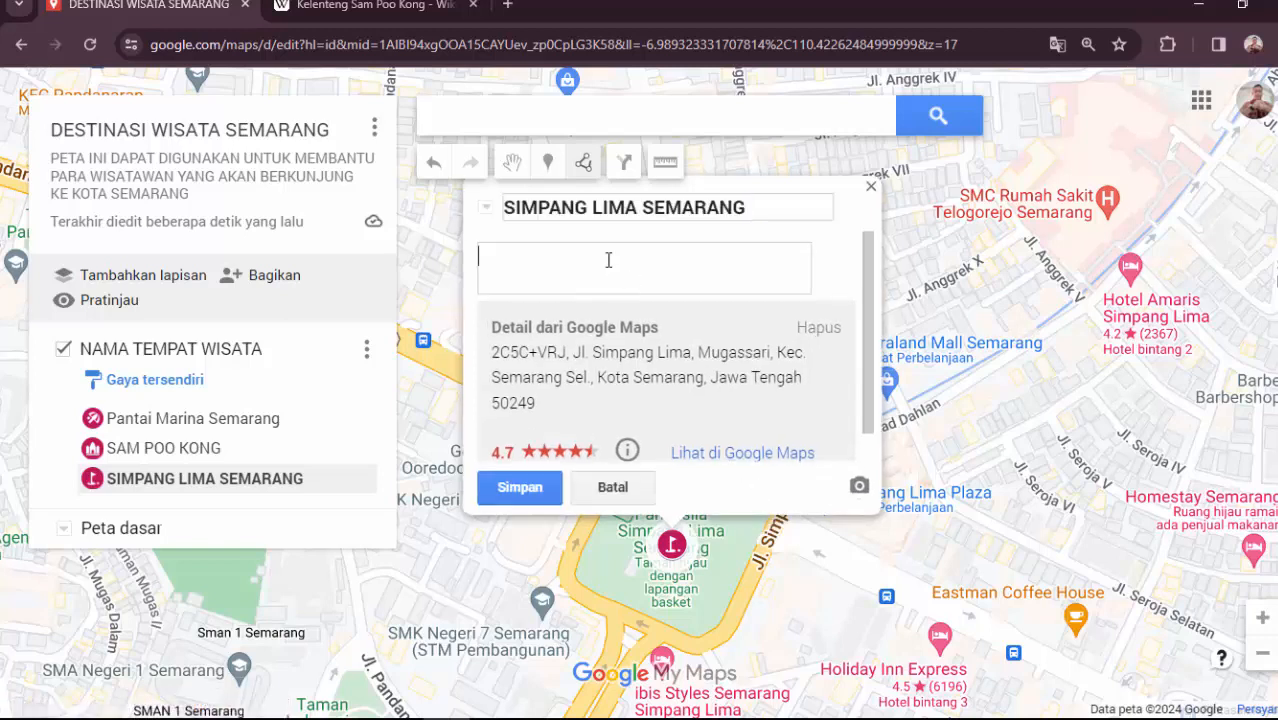
click(378, 6)
click(476, 106)
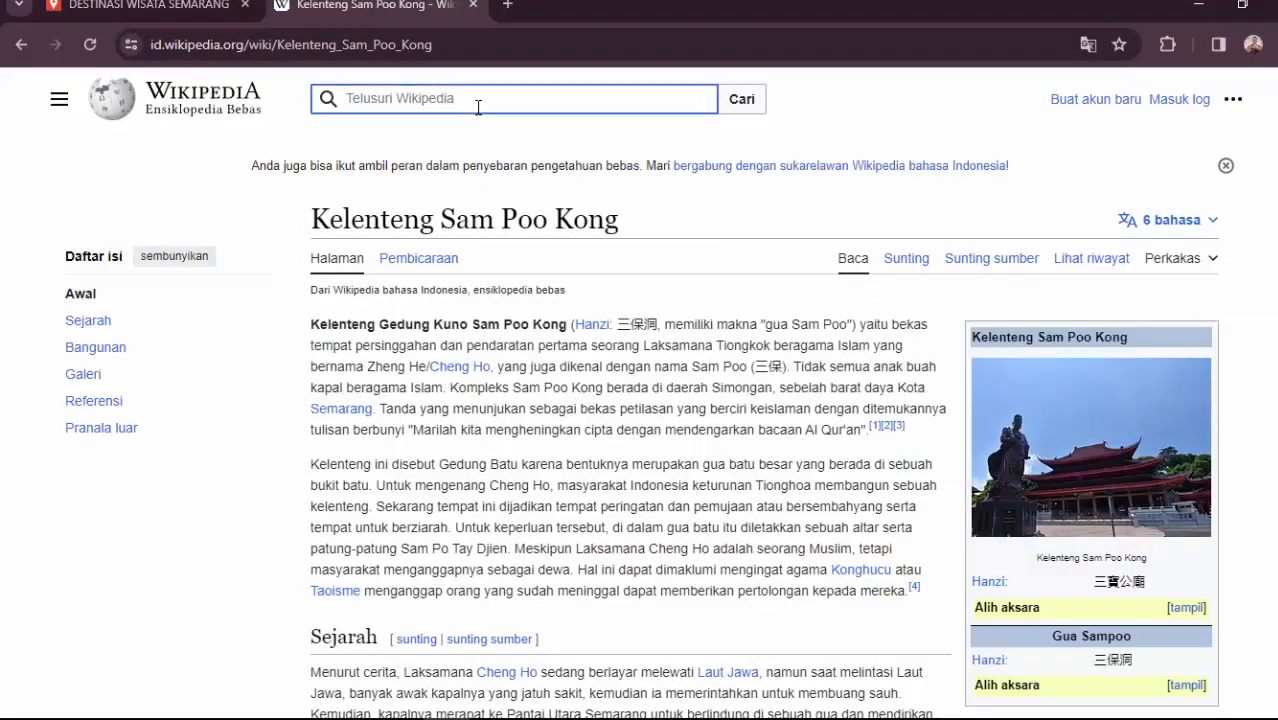
text(SIMPANG LIMA)
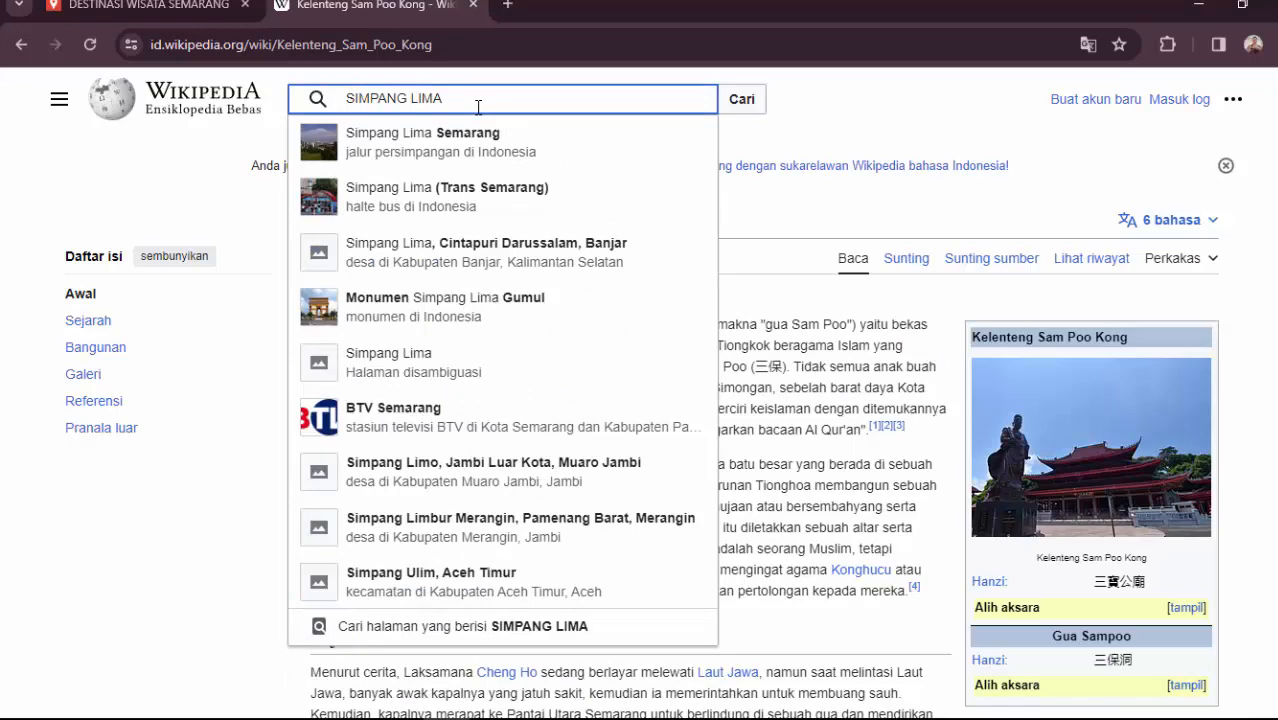
click(408, 160)
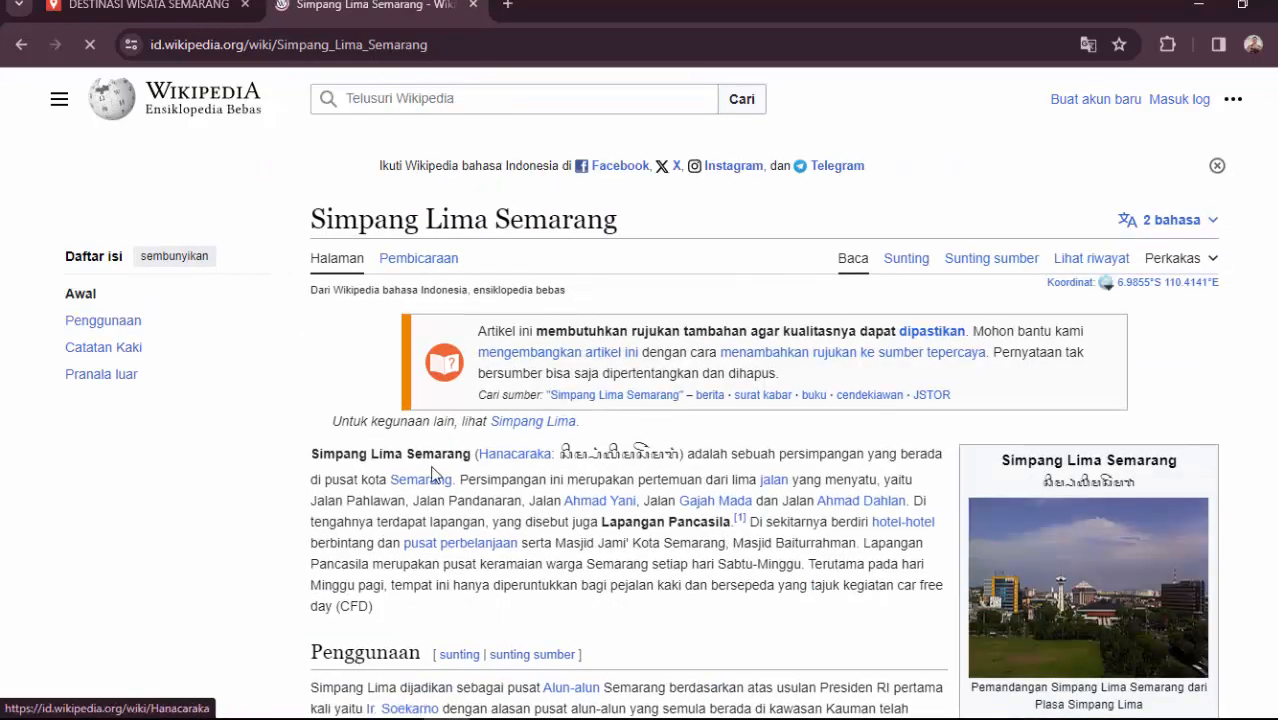
- Copy the Simpang Lima Semarang article's introduction from its beginning through "Masjid Baiturrahman."
scroll(435, 465, down, 1)
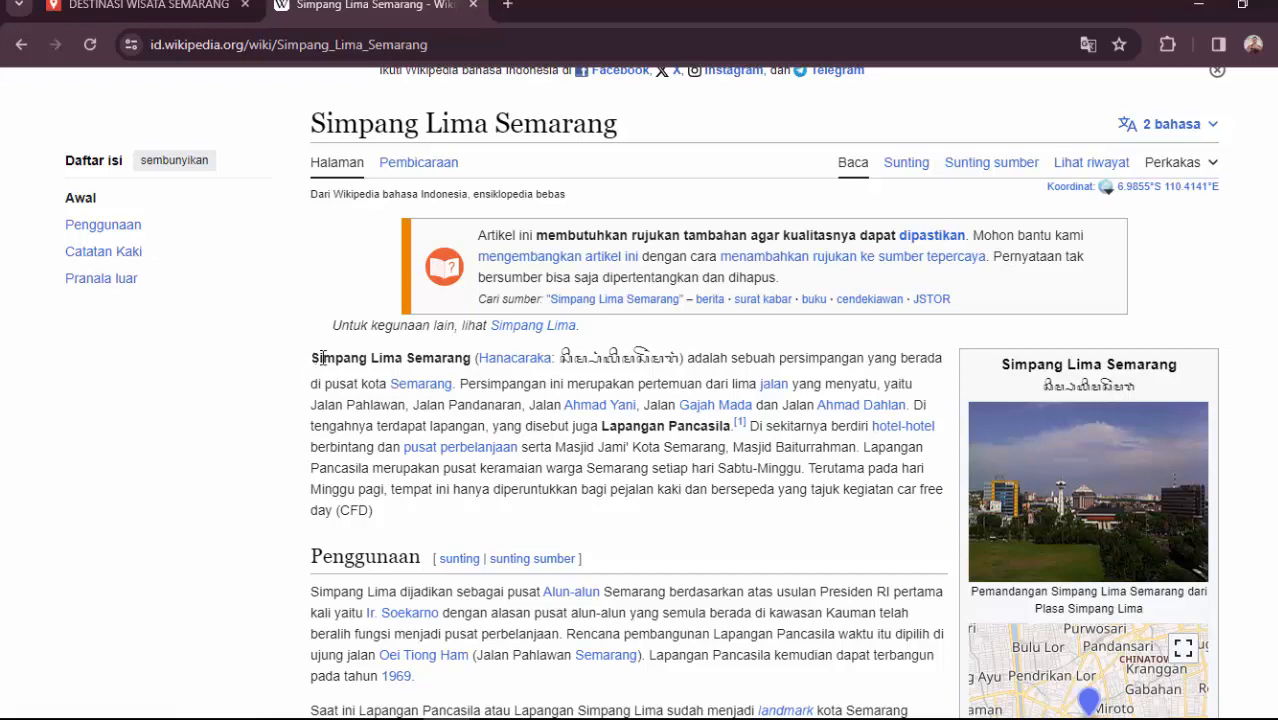
drag(322, 358, 864, 466)
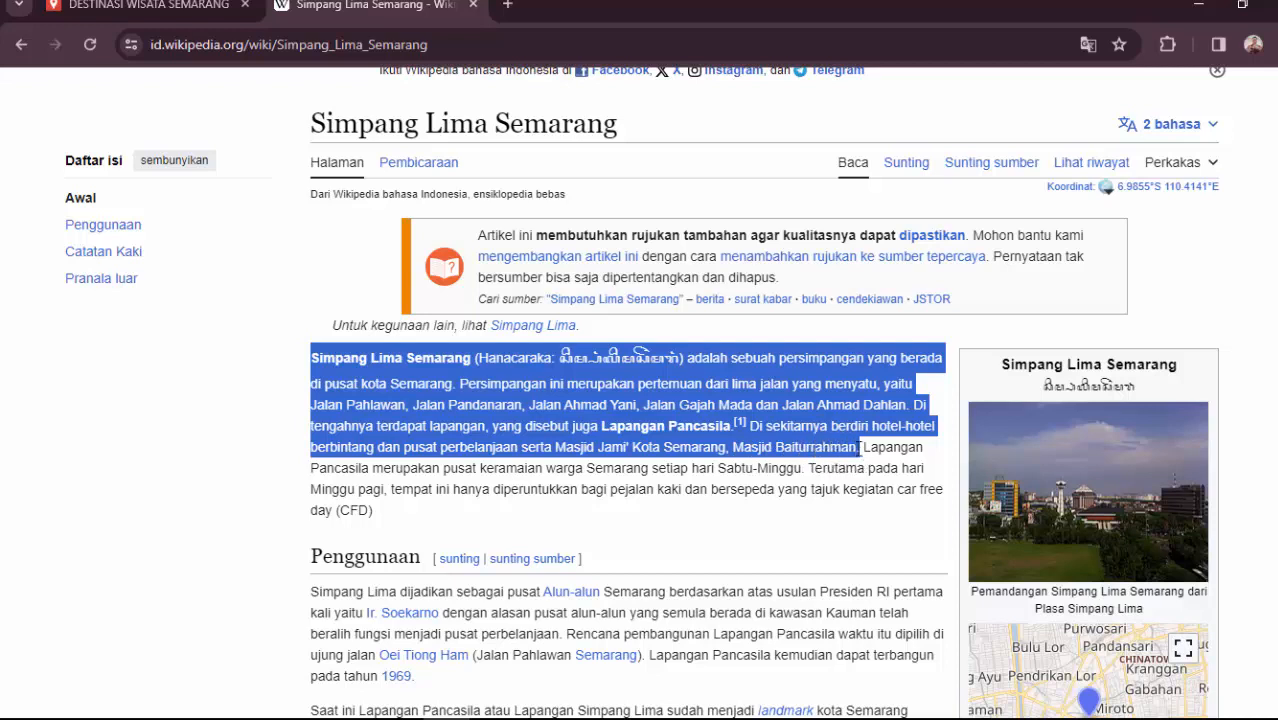
right_click(552, 416)
click(623, 439)
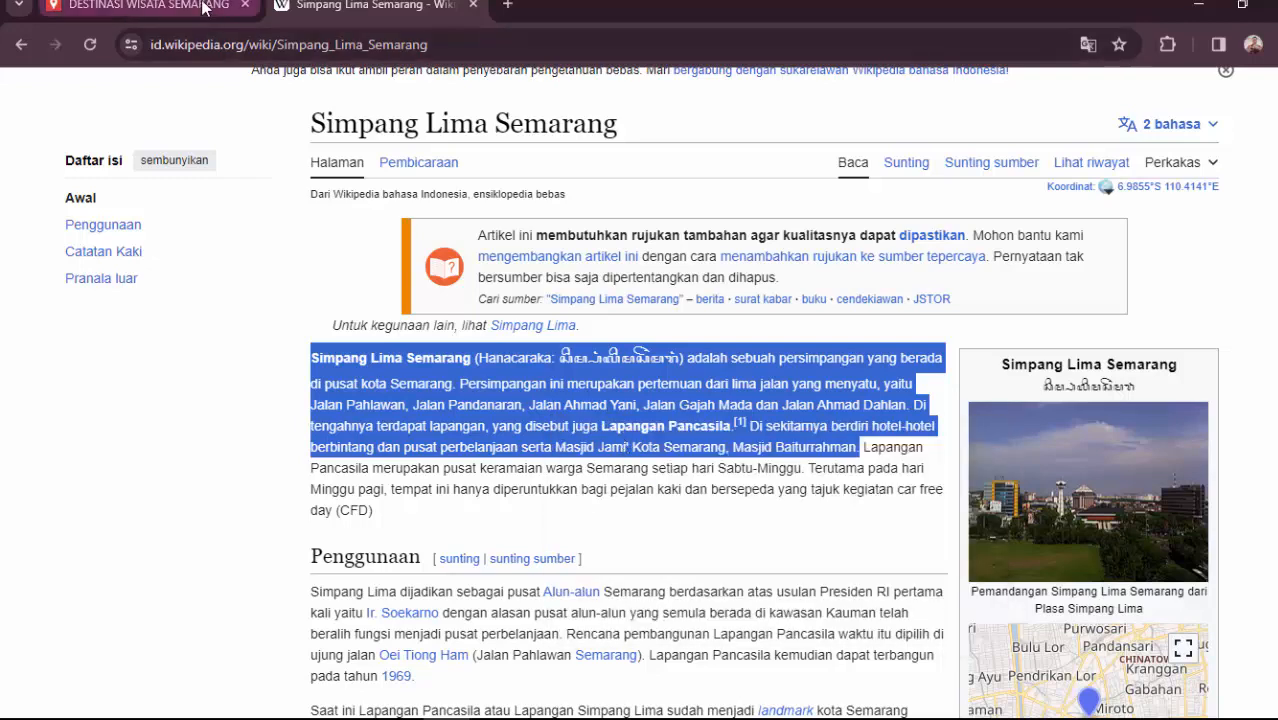
- Return to My Maps, paste the copied Wikipedia text as the SIMPANG LIMA SEMARANG description, save it, and check the text
click(150, 6)
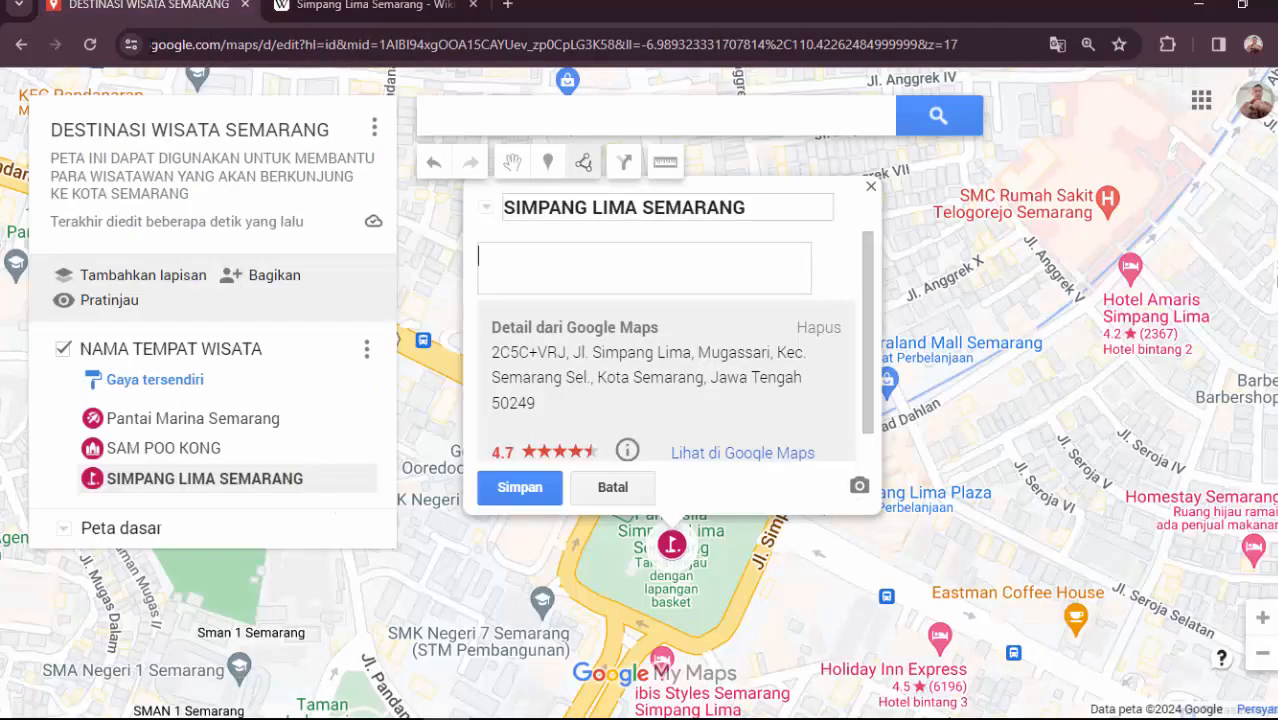
click(518, 261)
key(ctrl+v)
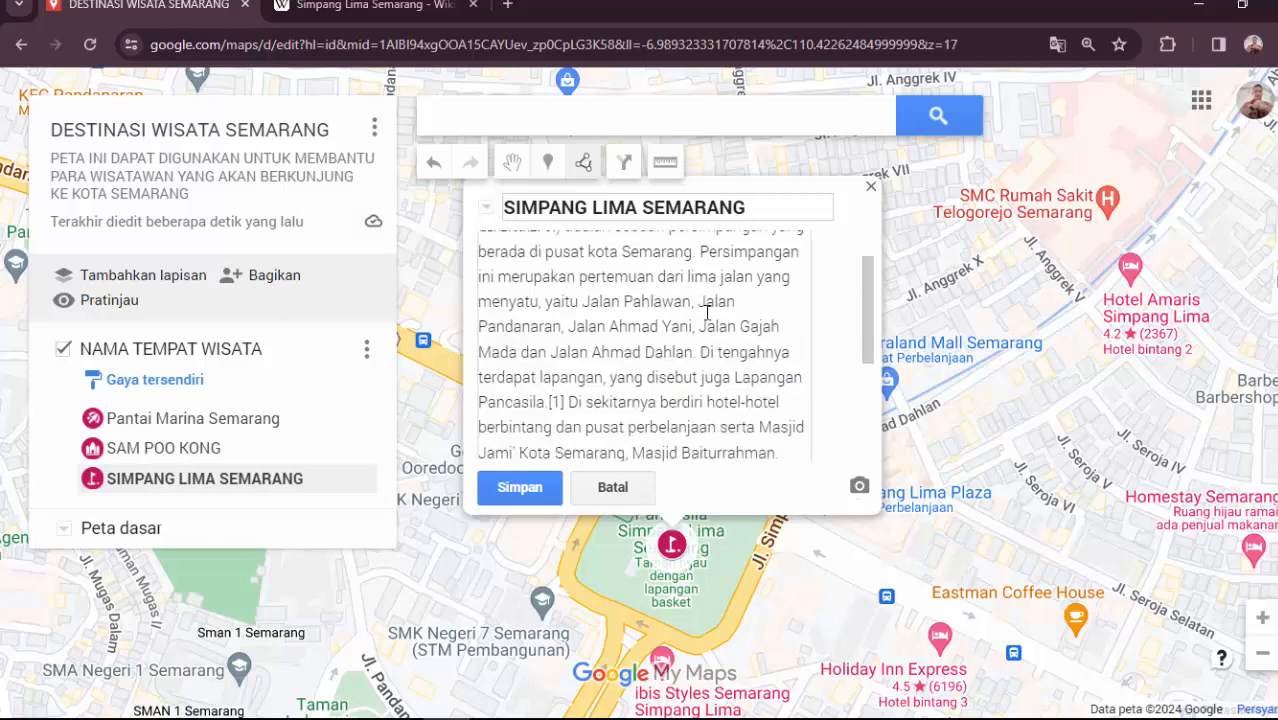
scroll(750, 362, down, 3)
scroll(617, 300, up, 3)
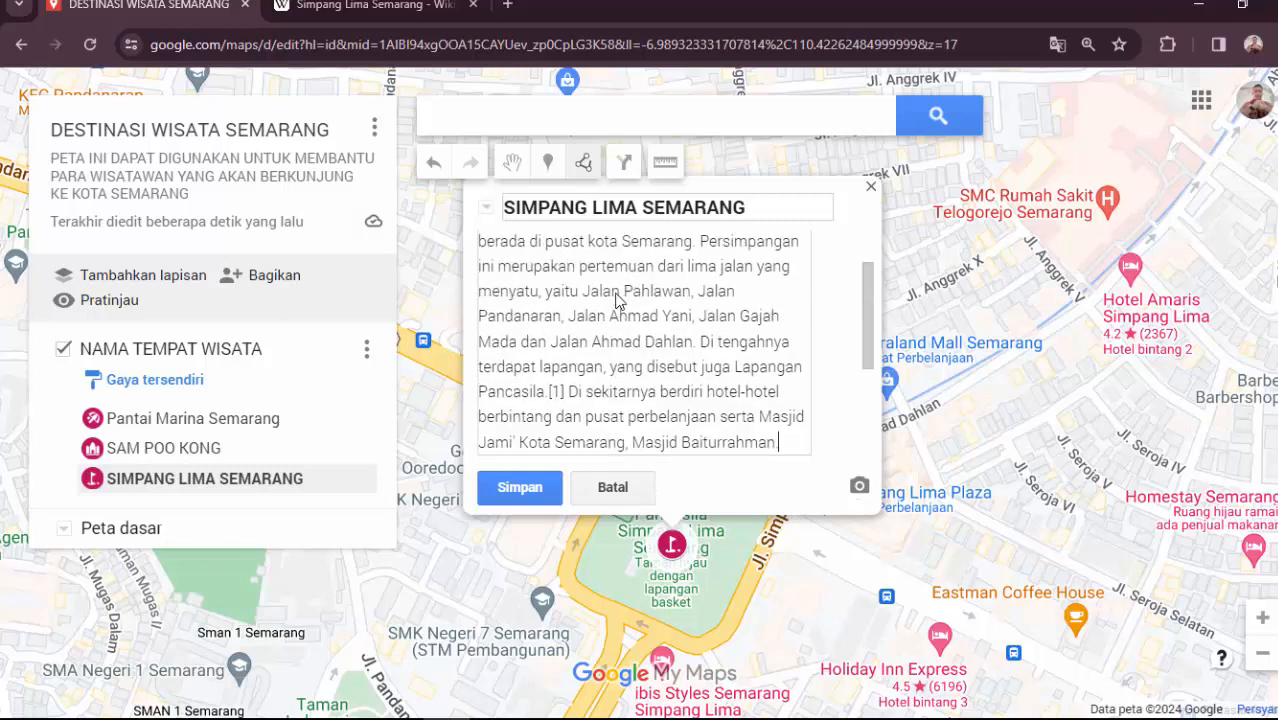
scroll(617, 290, up, 2)
click(518, 487)
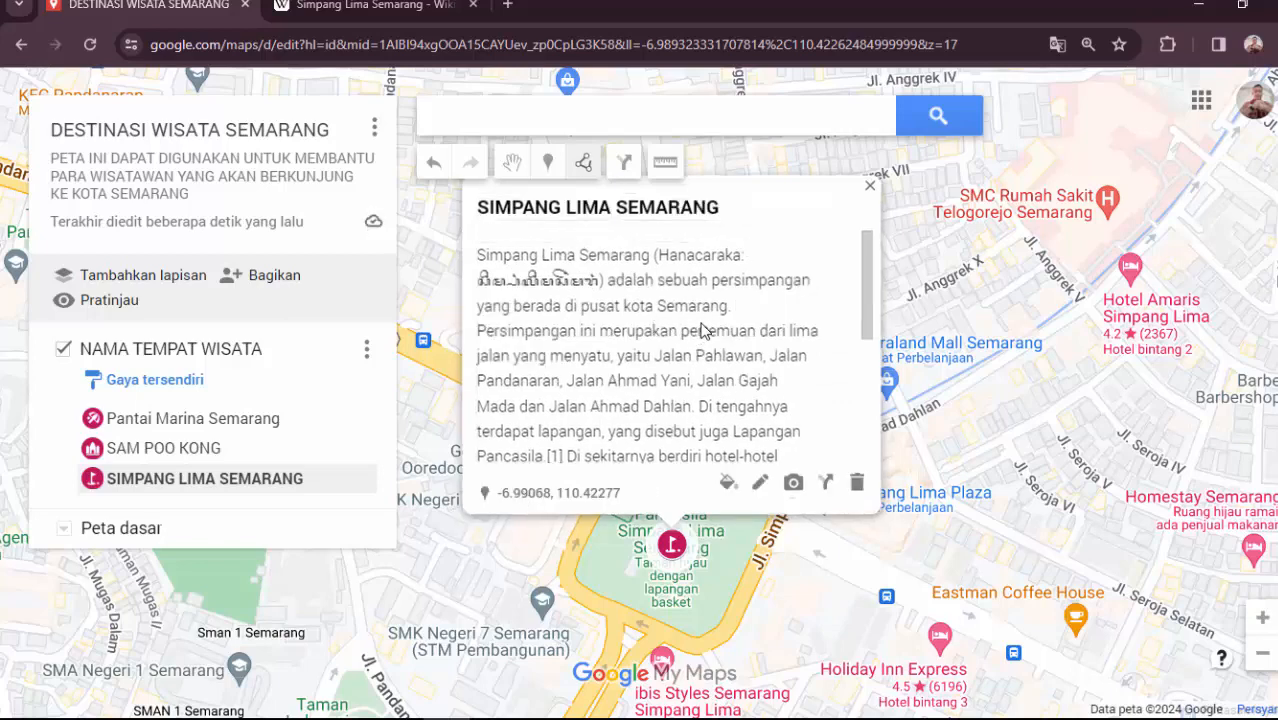
scroll(703, 330, down, 2)
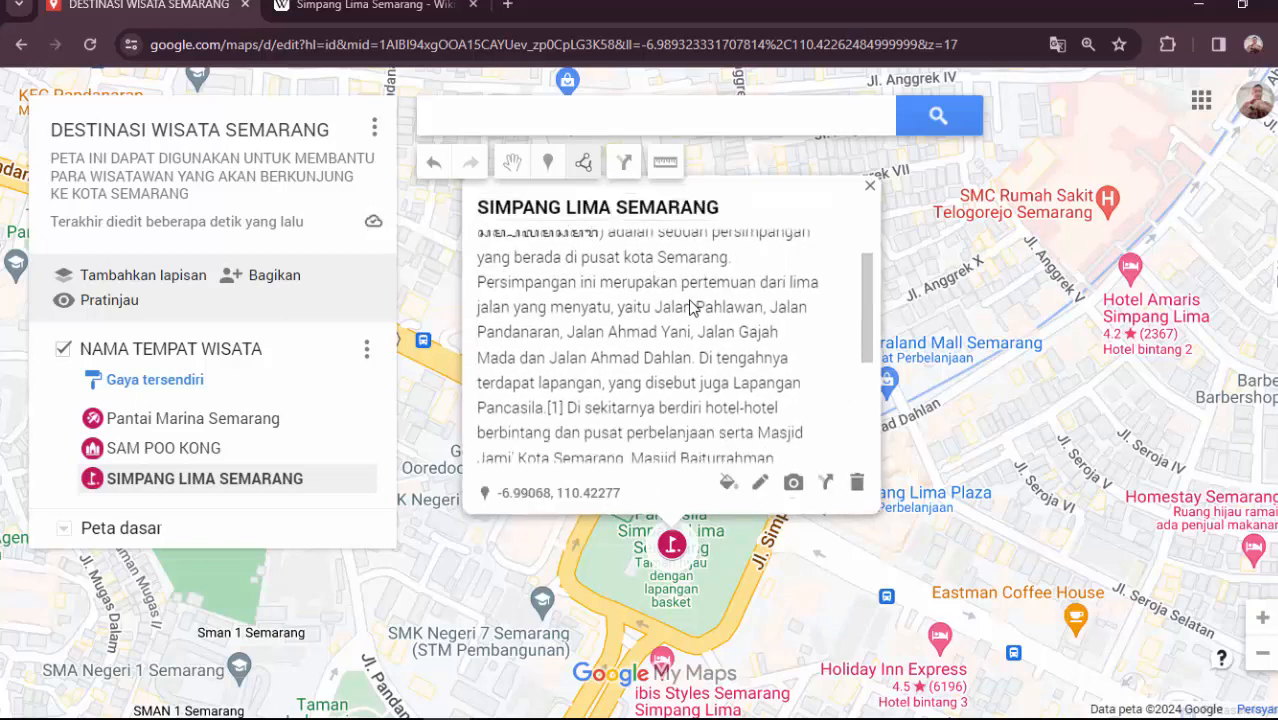
- Search Google Images for "SIMPANG LIMA SEMARANG" and insert the daytime city view with the green field as the place's photo
click(792, 484)
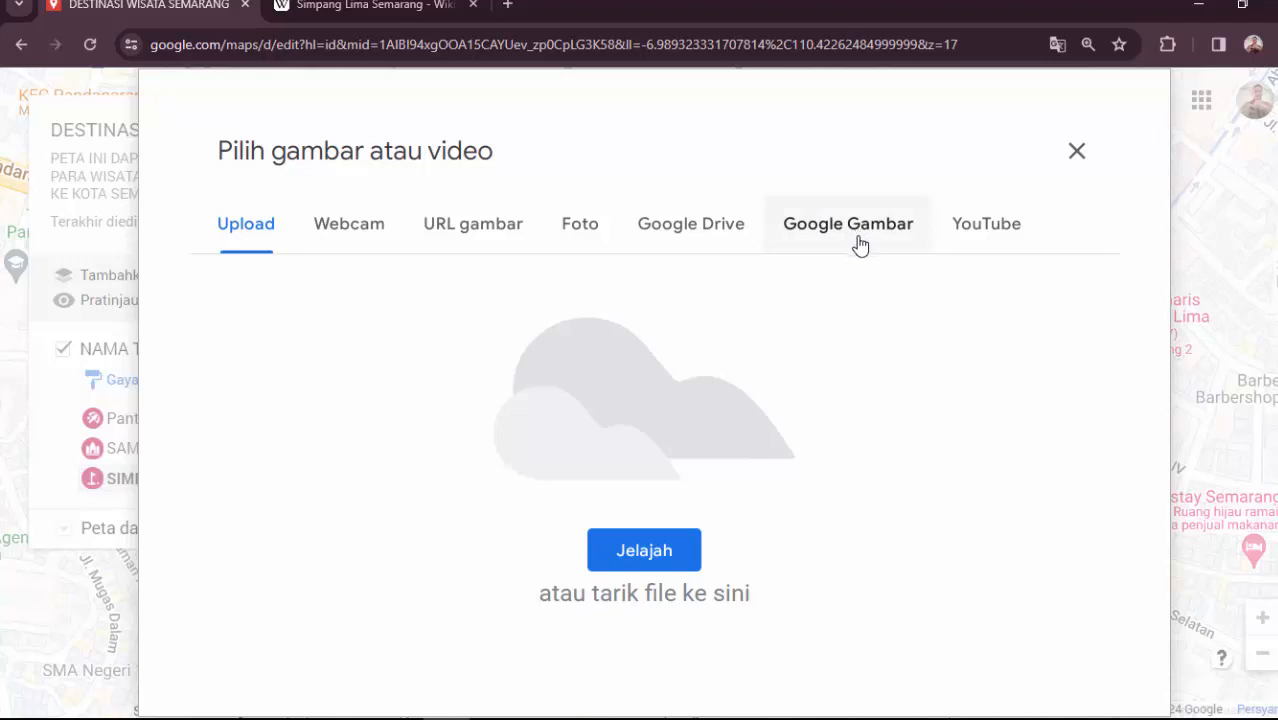
click(858, 240)
text(SIMPANG )
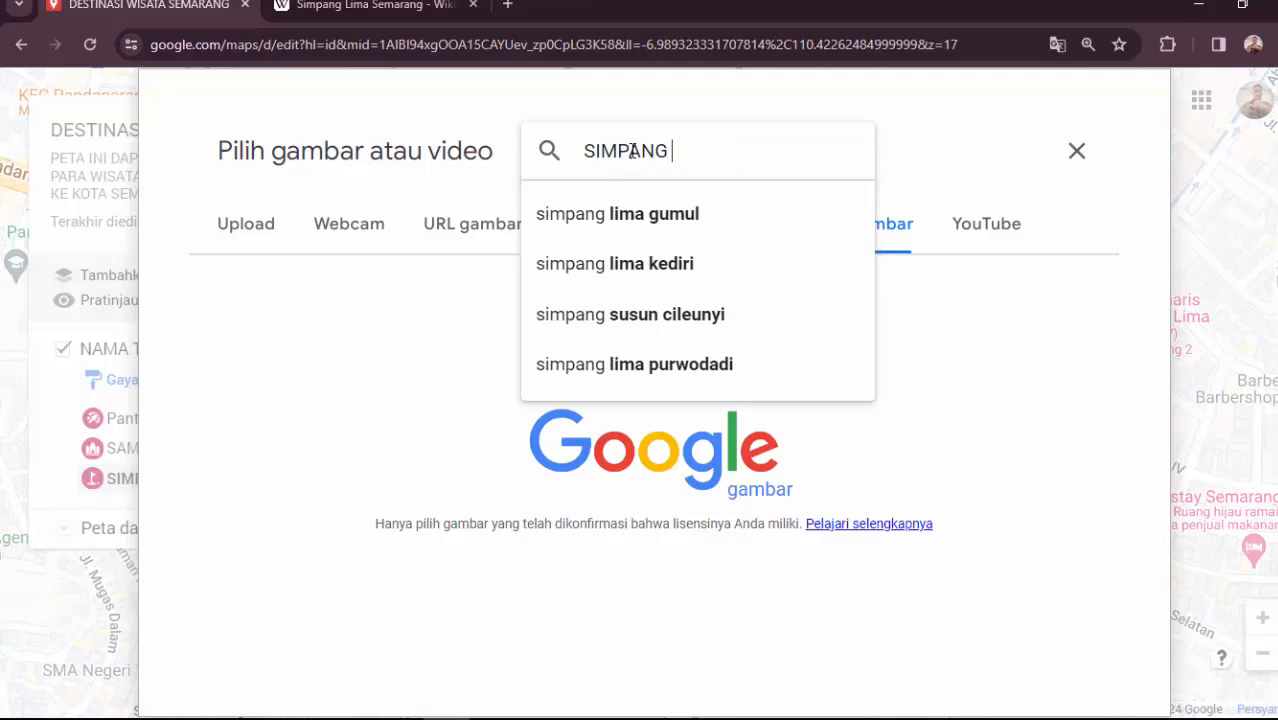
text(LIMA SEMA)
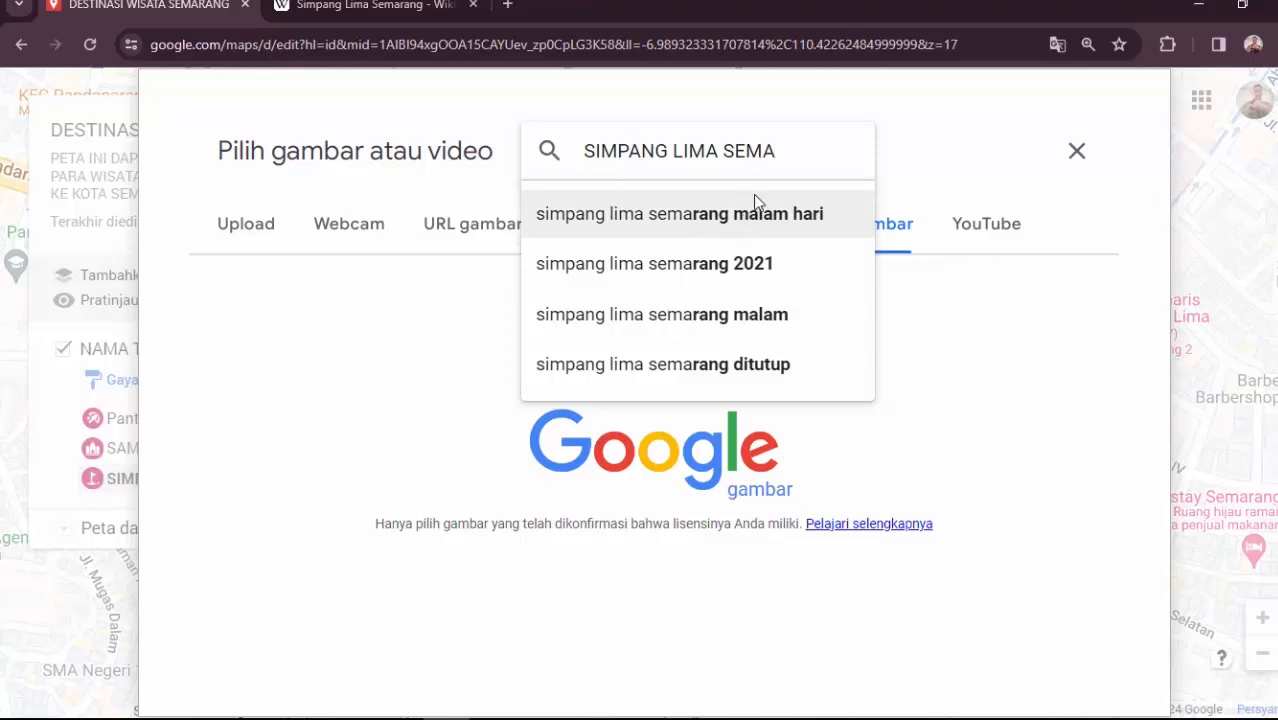
text(RANG)
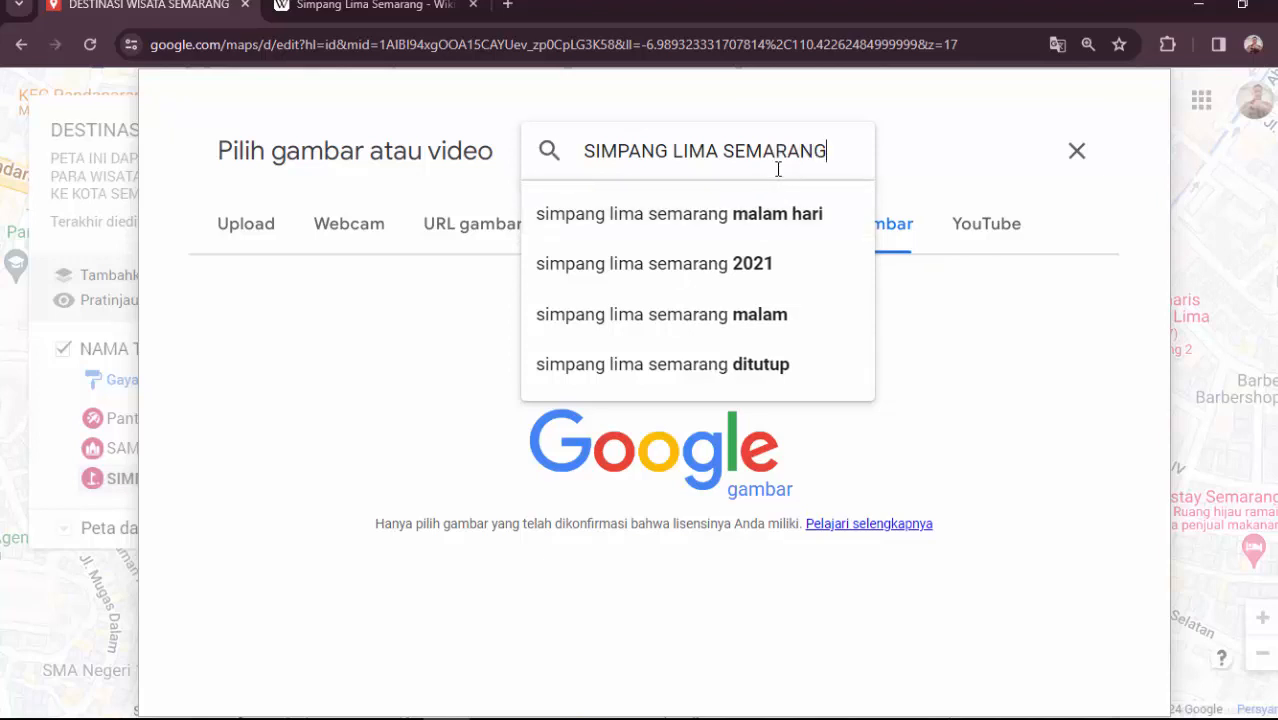
key(Return)
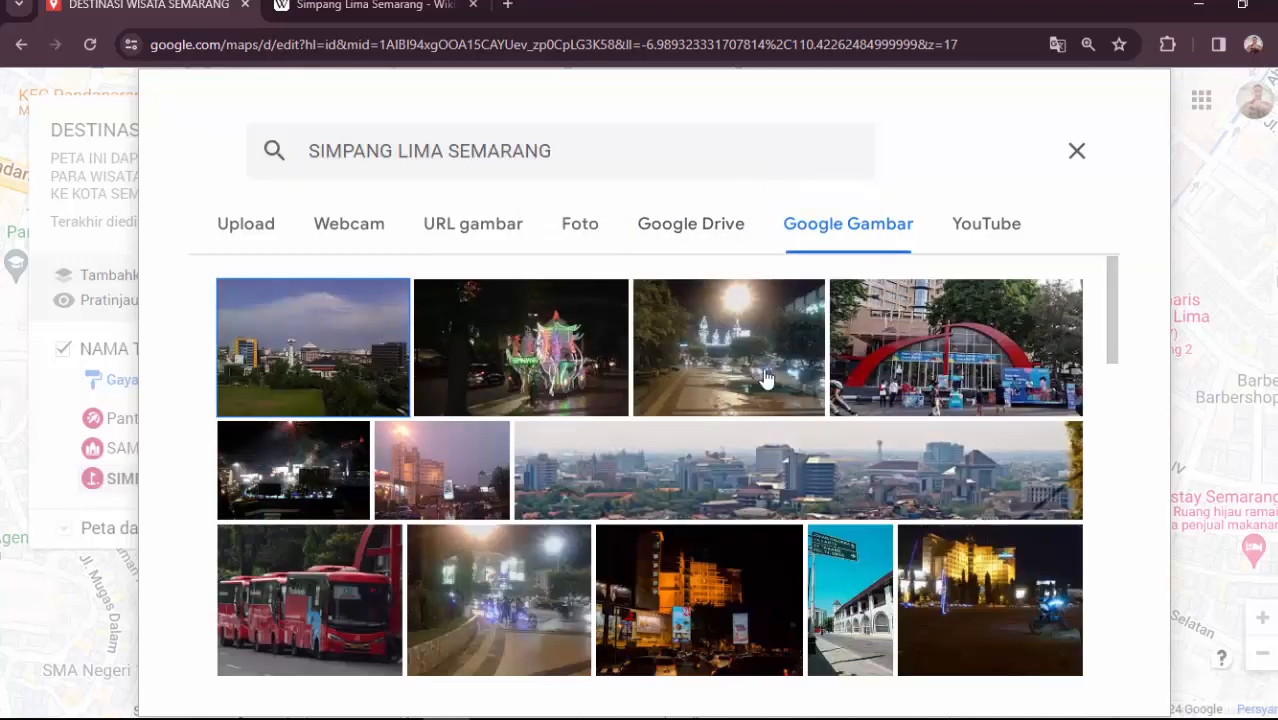
click(335, 376)
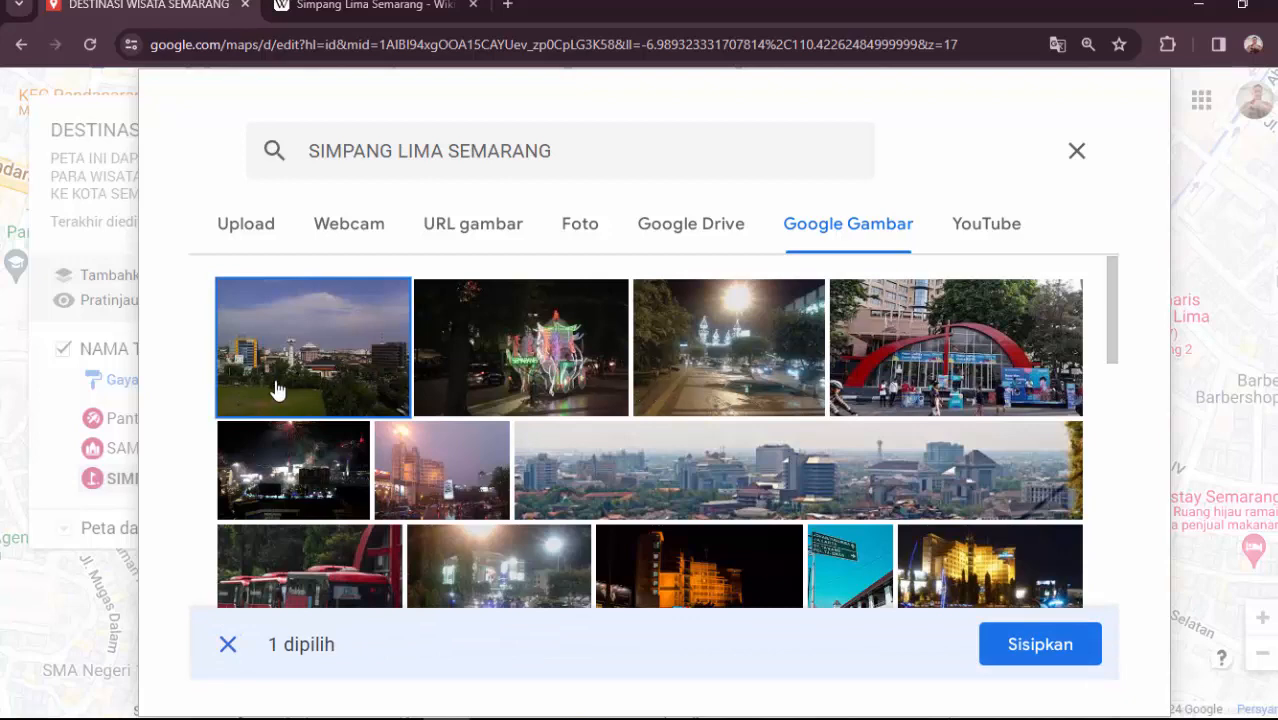
click(1040, 645)
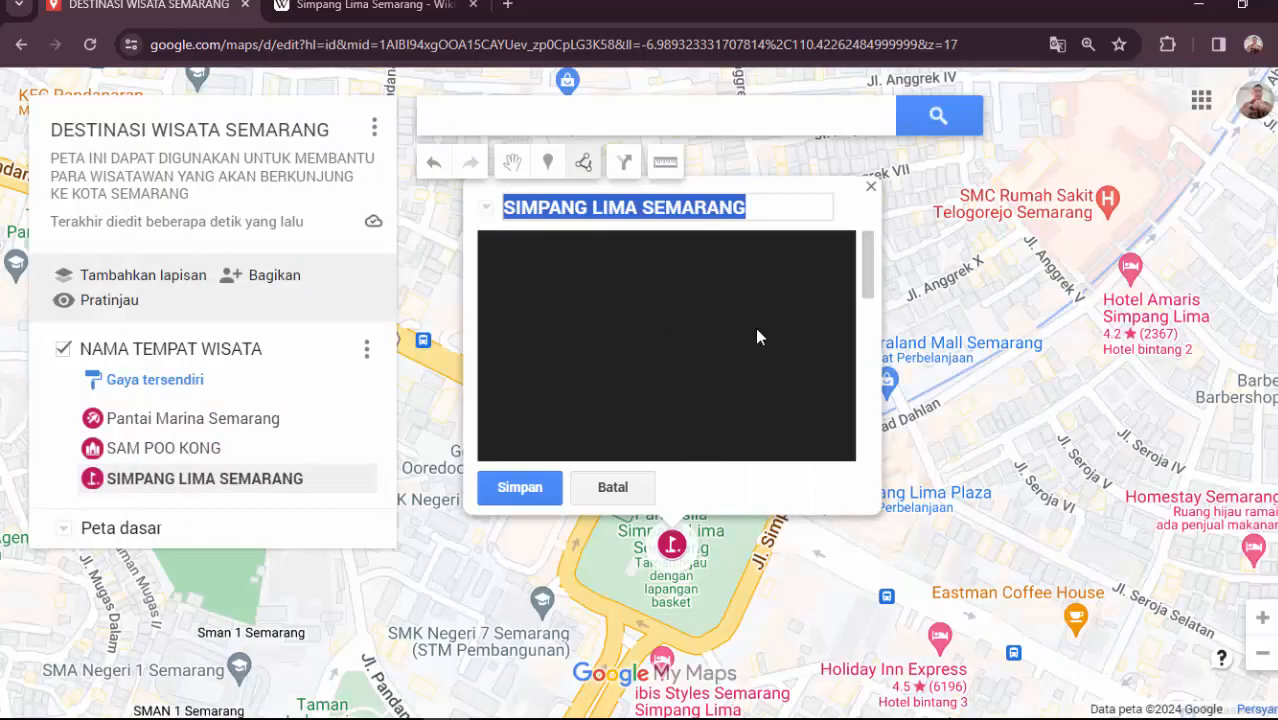
- Add a second photo, the lit night-time walkway found by searching Google Images for "SIMPANG LIMA", and save the place
scroll(770, 326, down, 2)
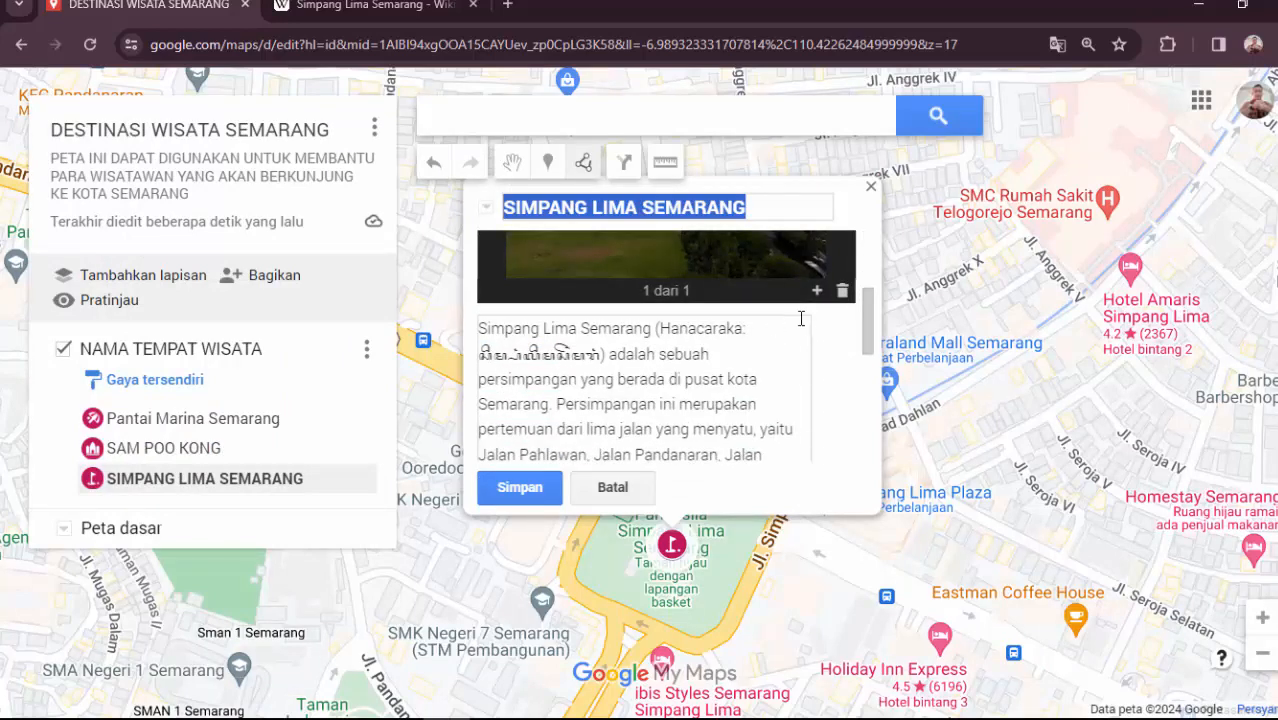
click(817, 290)
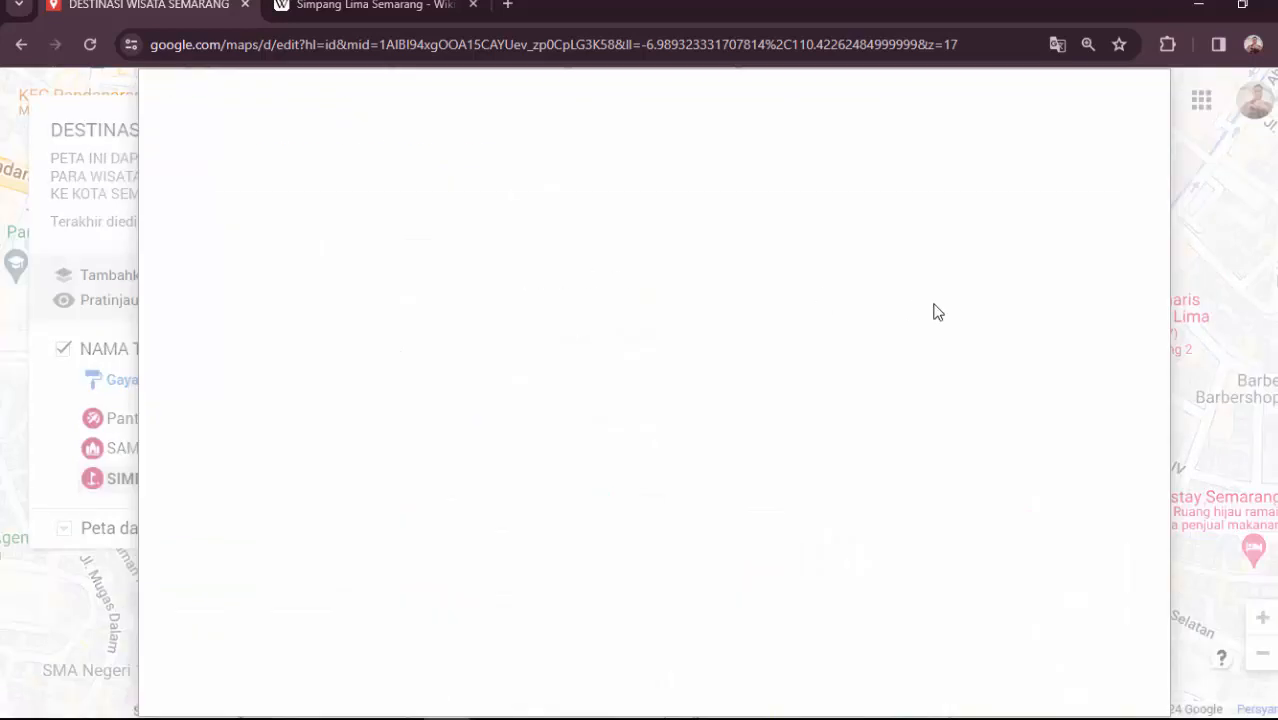
click(855, 236)
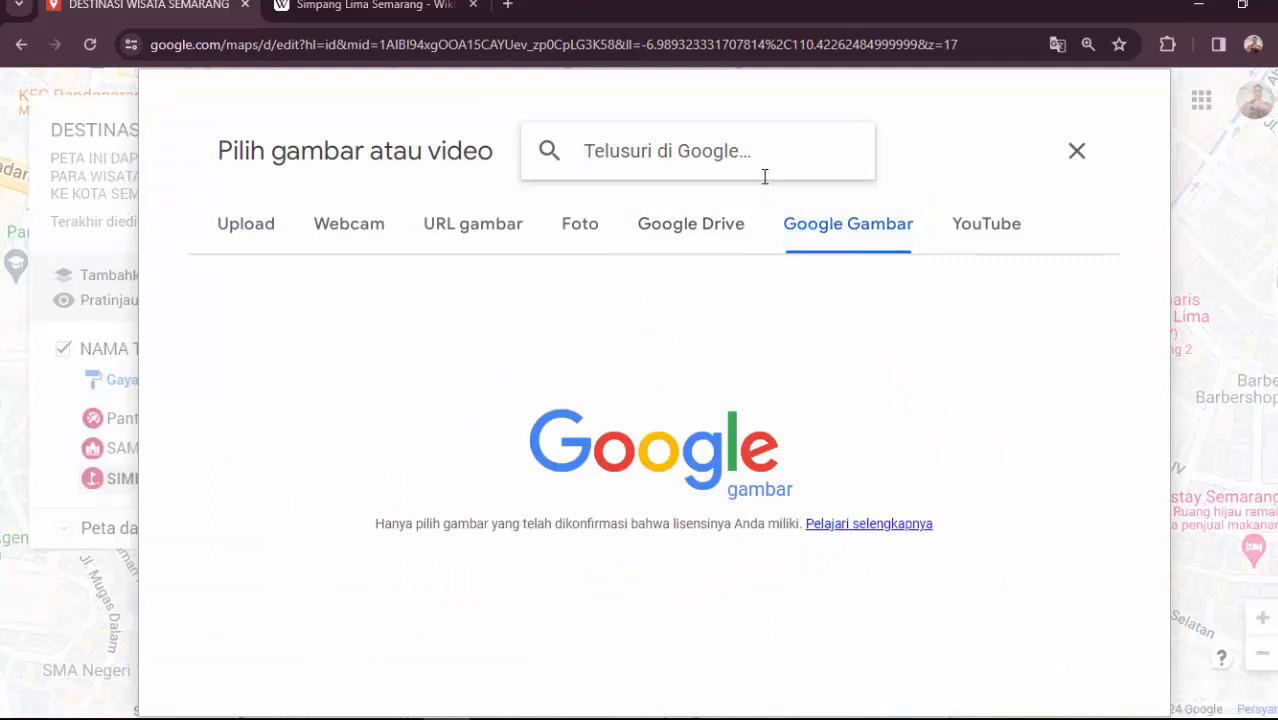
text(SIMPA)
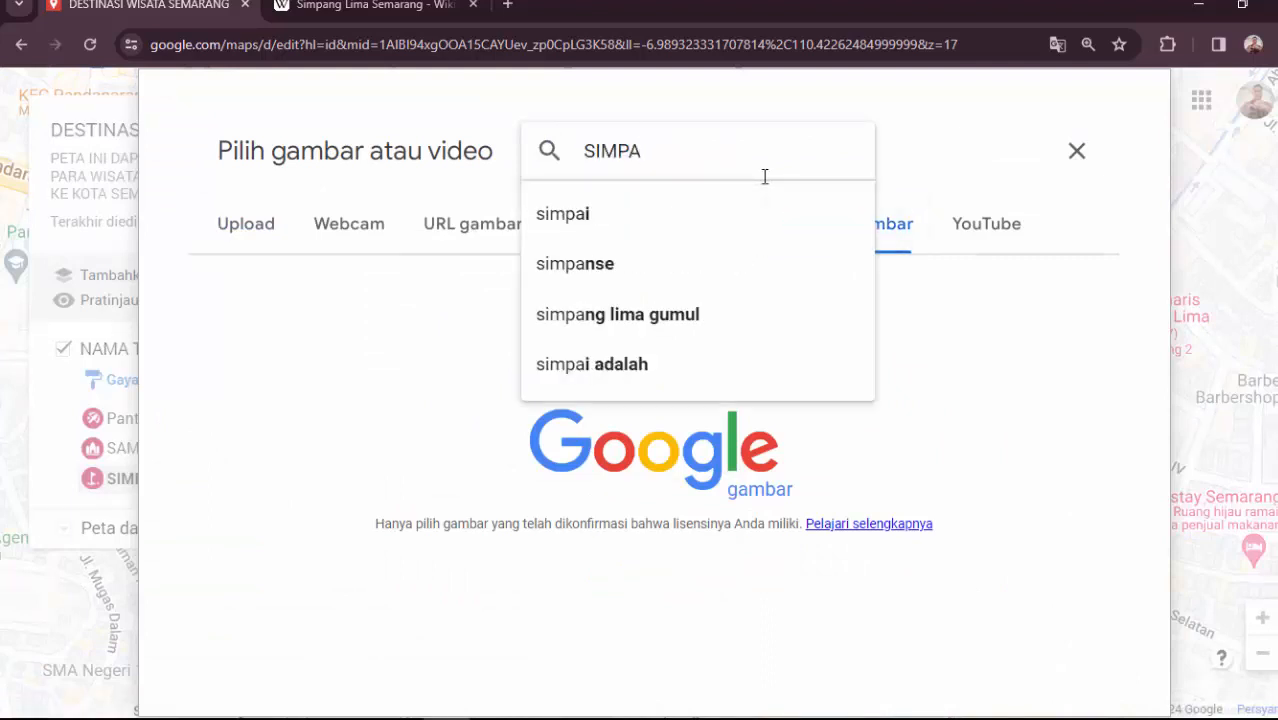
text(NG)
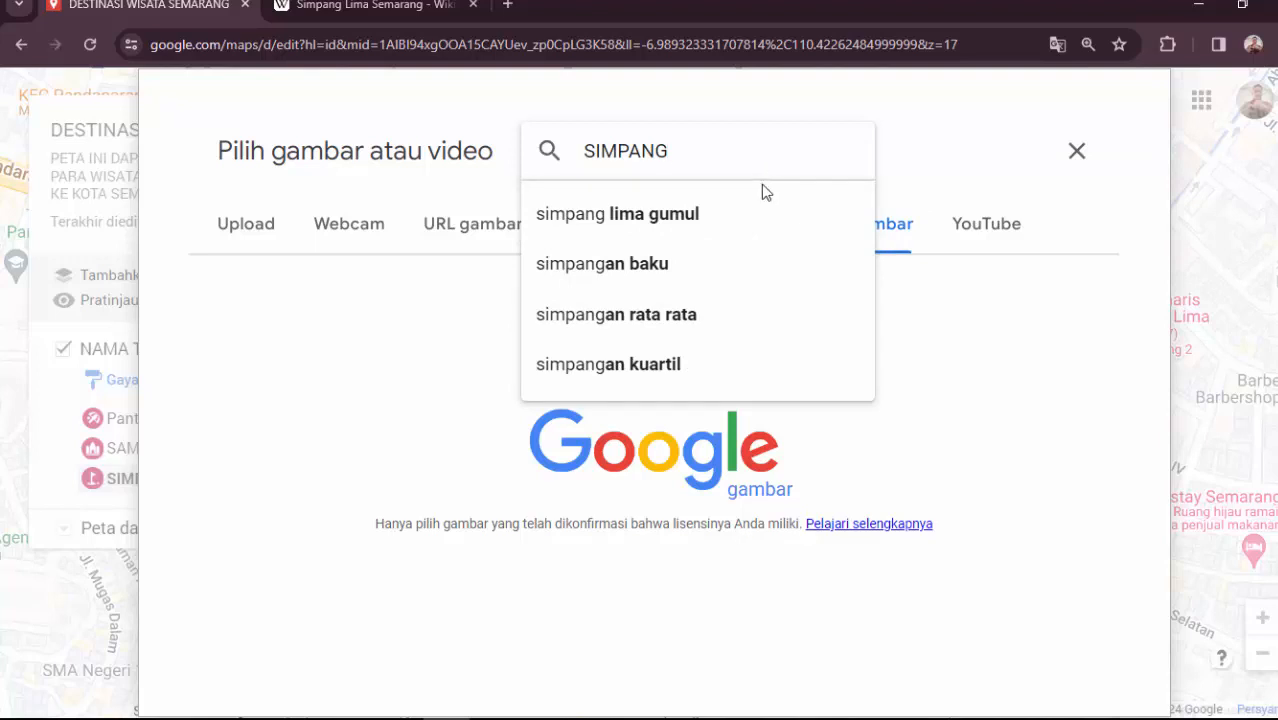
text( LIMA)
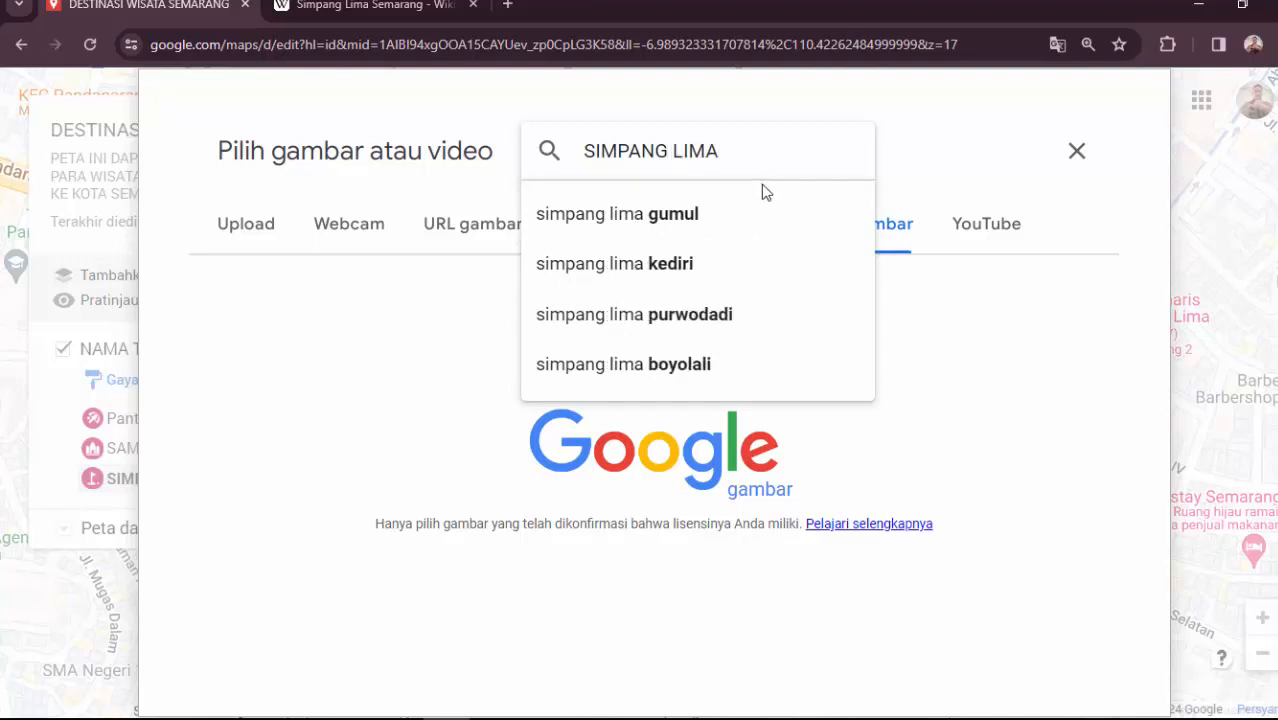
key(Return)
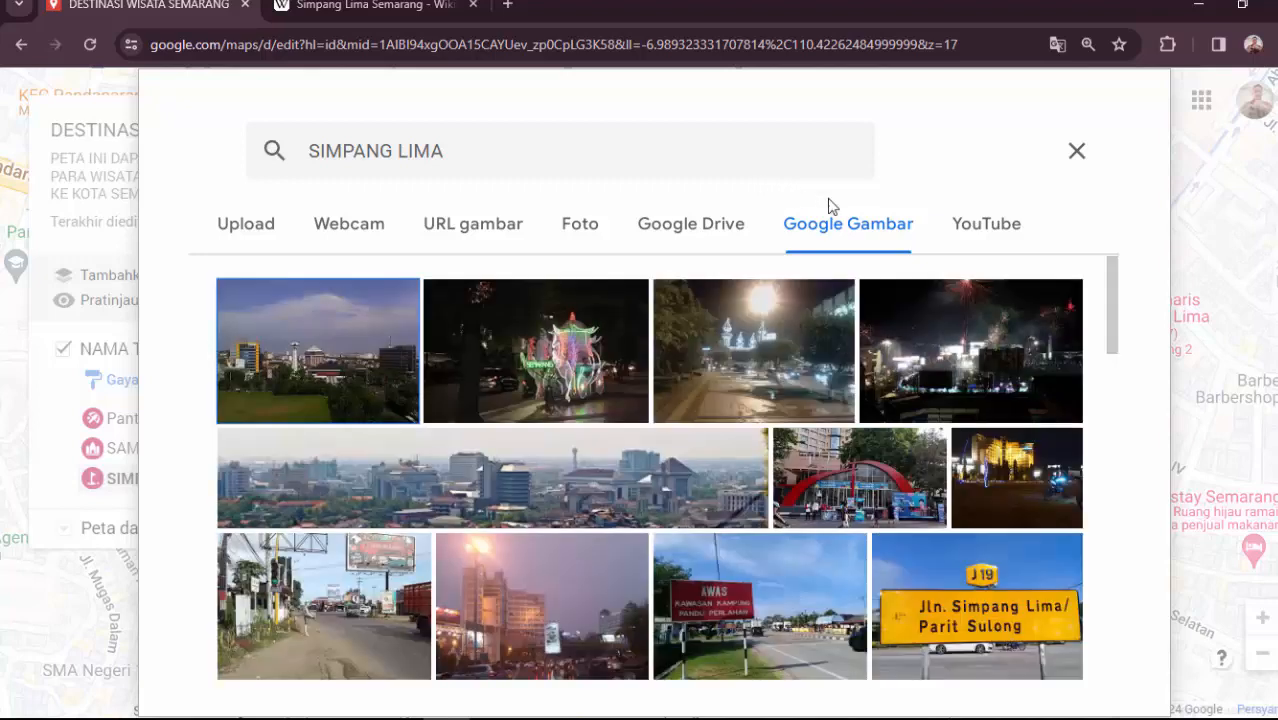
click(750, 343)
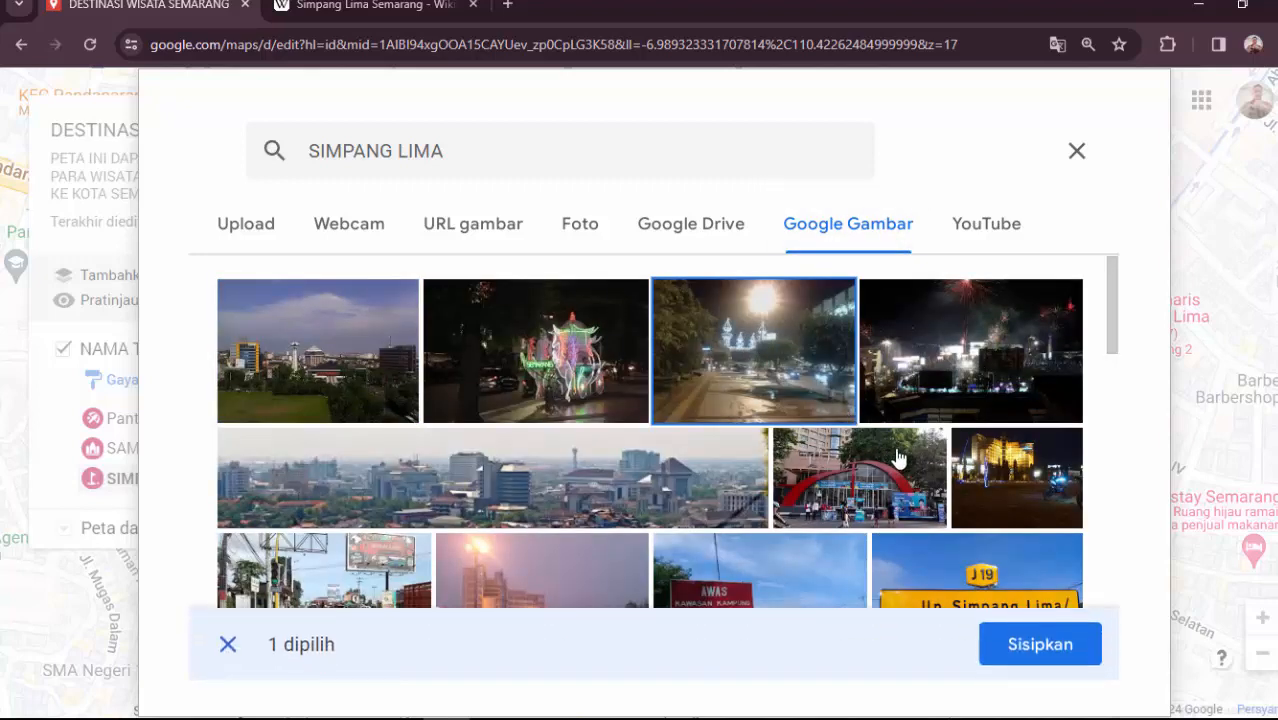
click(1027, 645)
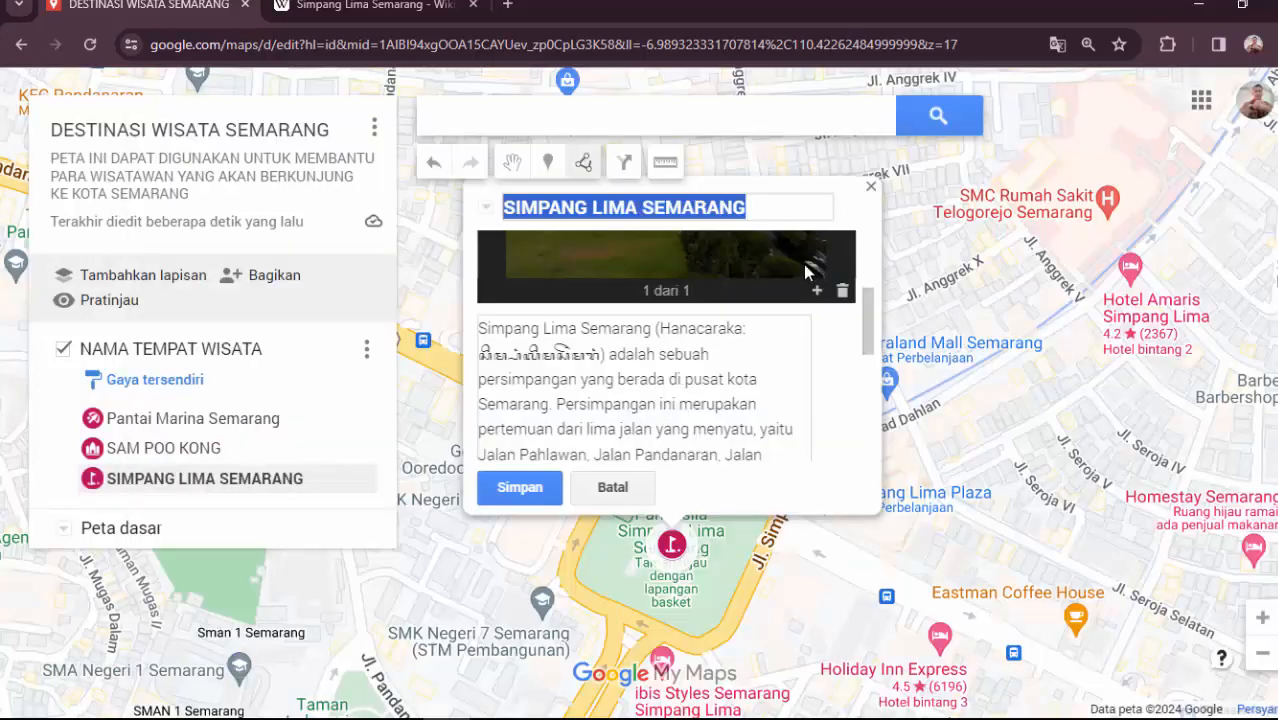
click(560, 487)
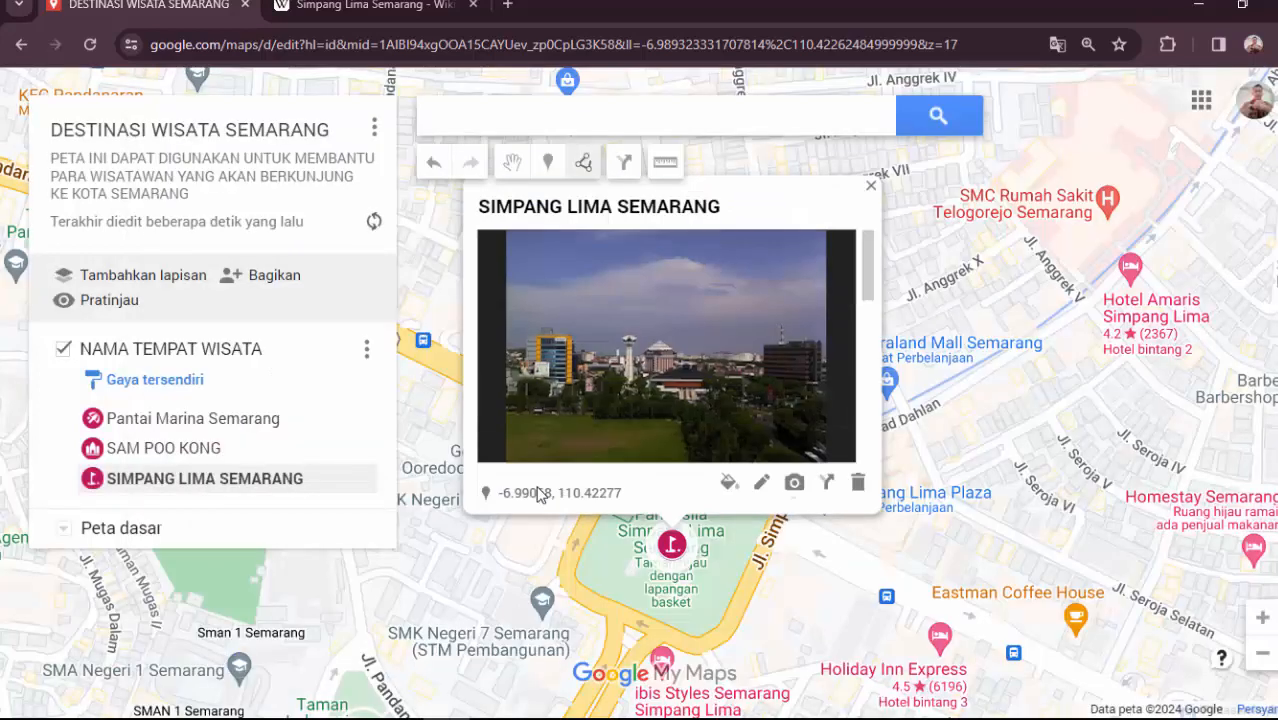
- Open the Pantai Marina Semarang place for editing, change its title to PANTAI MARIANA, and save it
click(212, 422)
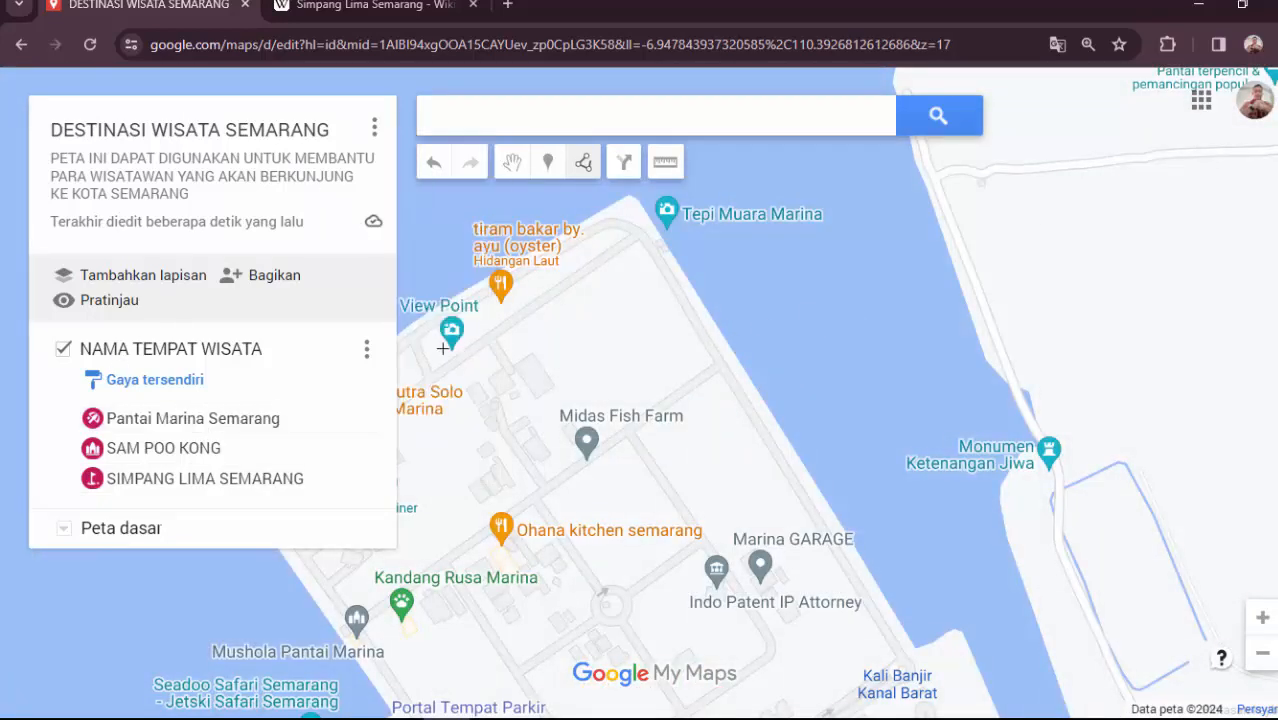
click(232, 420)
key(ctrl+minus)
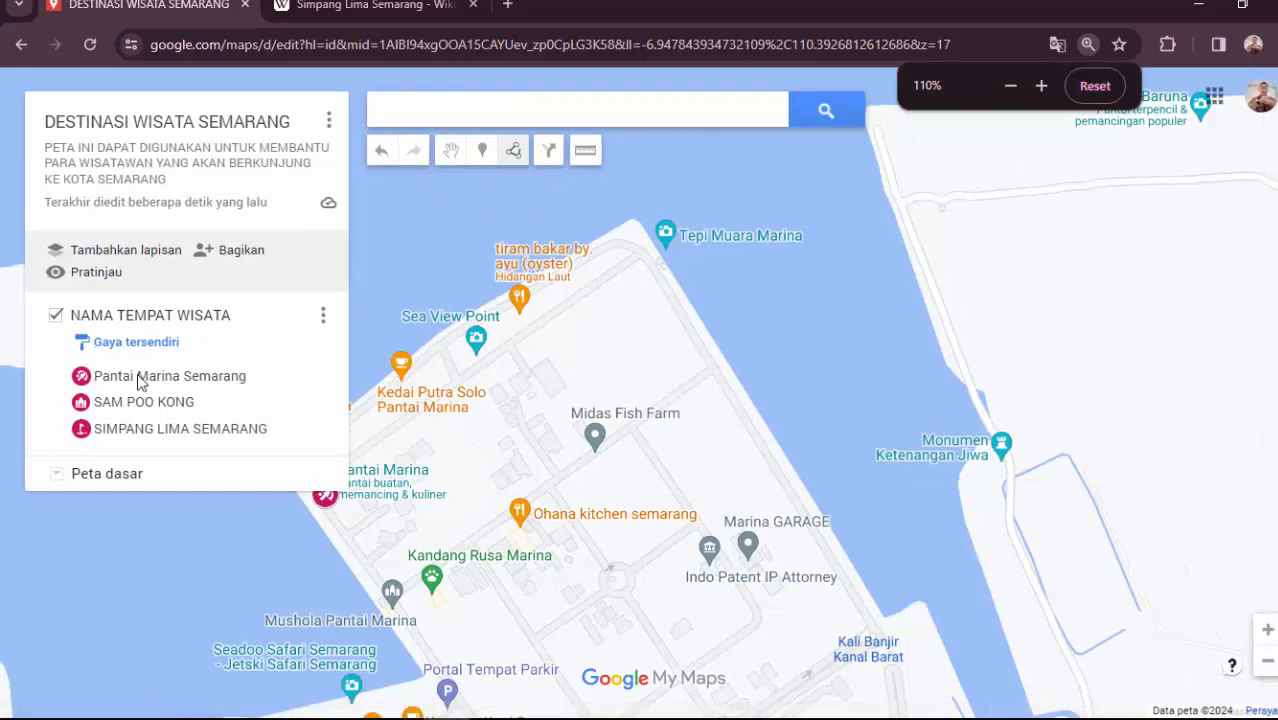
click(139, 380)
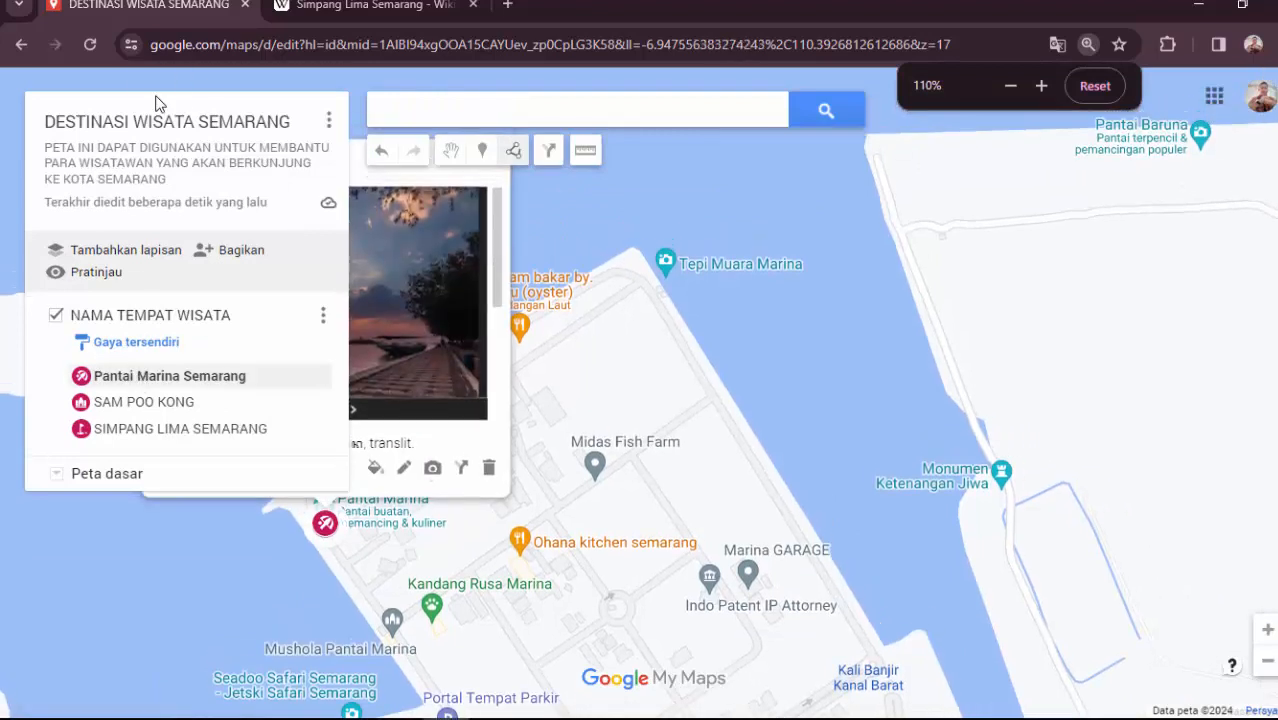
drag(499, 301, 489, 402)
scroll(489, 402, up, 5)
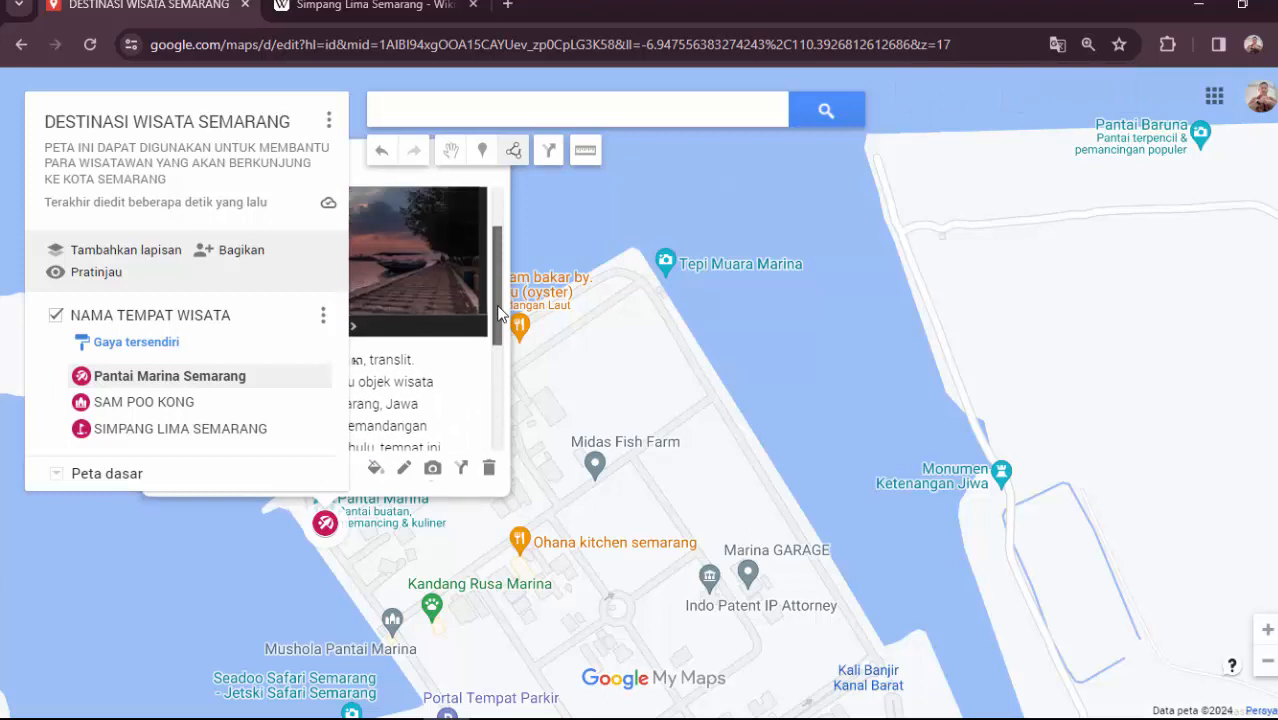
click(405, 469)
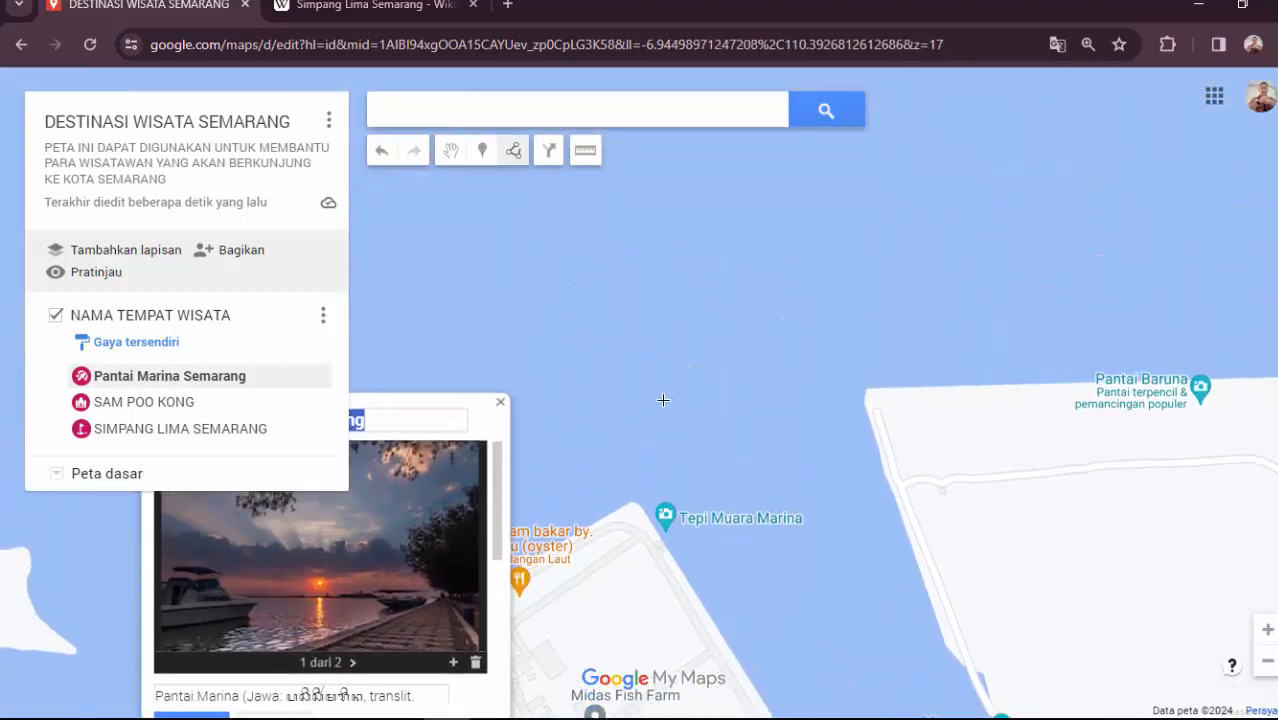
scroll(601, 478, up, 1)
scroll(601, 478, down, 1)
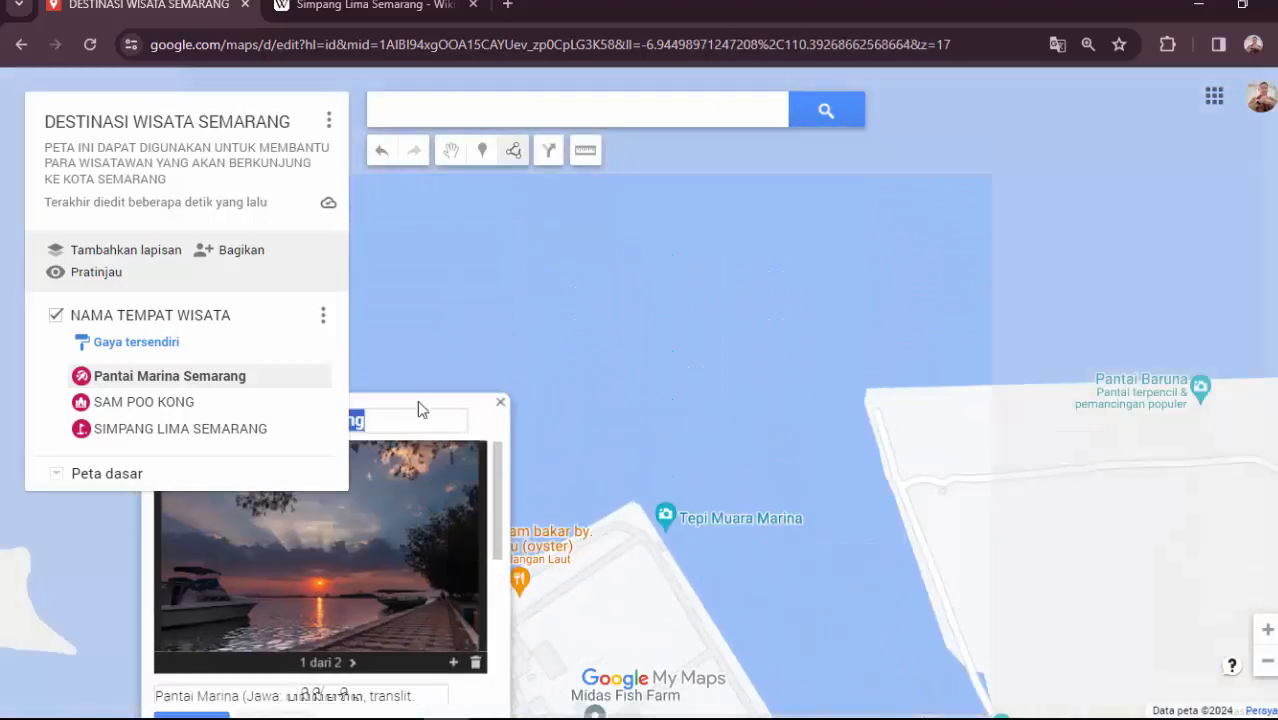
scroll(438, 354, down, 1)
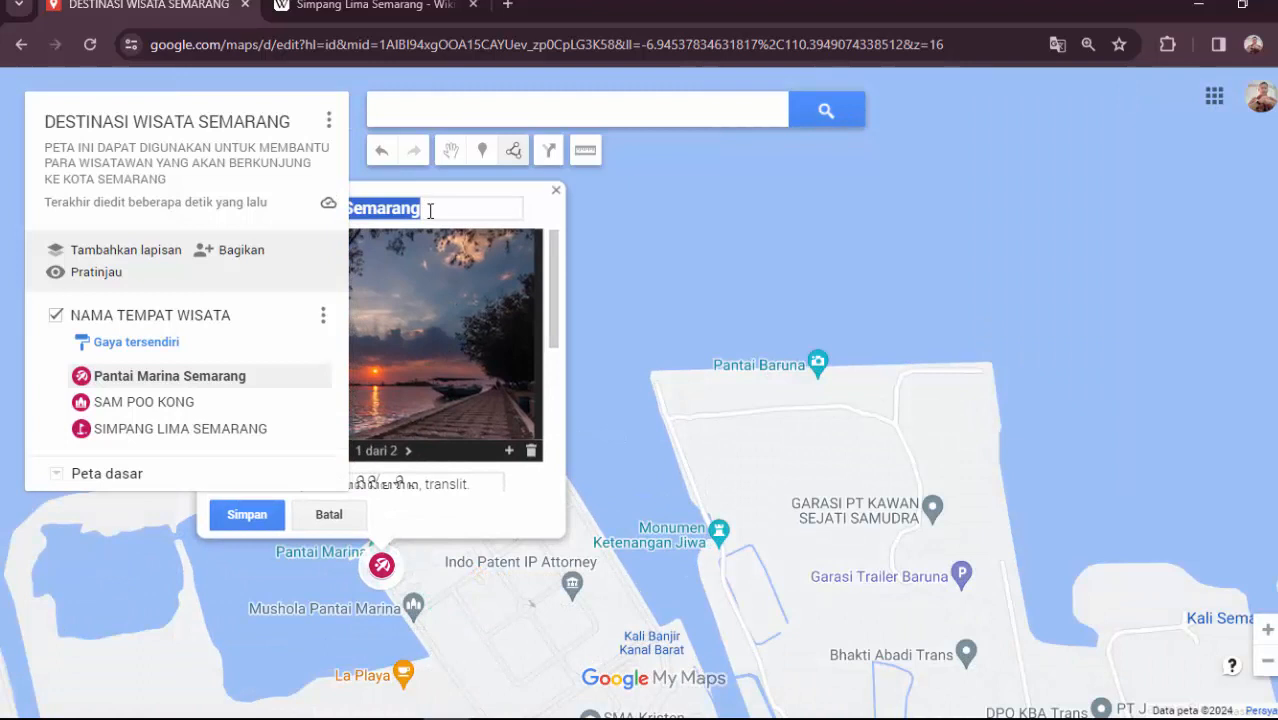
key(BackSpace)
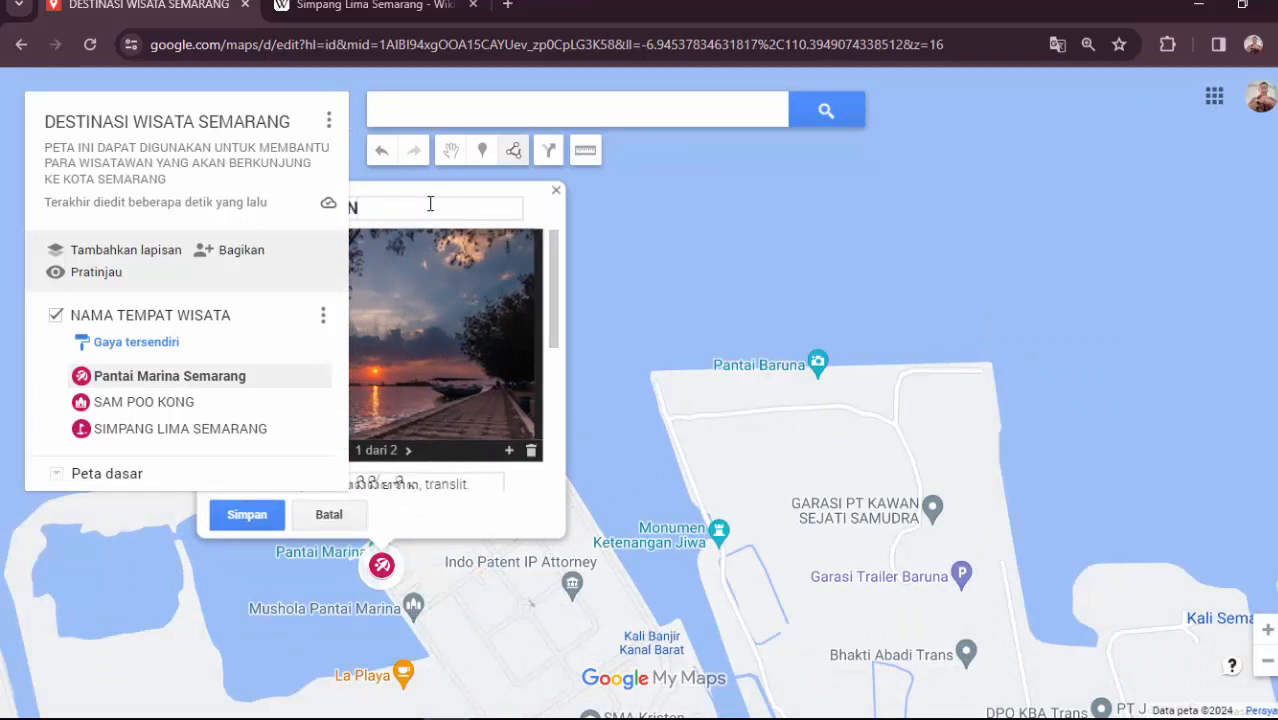
text(PANTAI MARIANA)
click(246, 516)
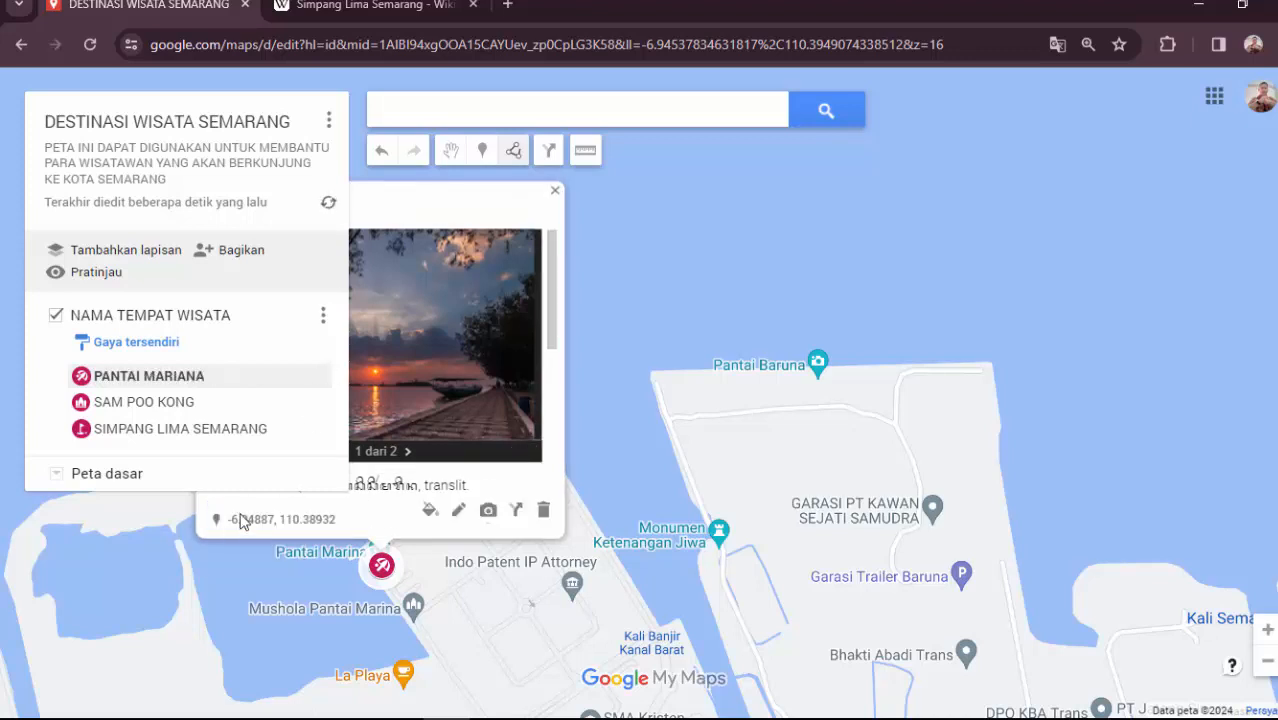
- Correct the beach place's title to PANTAI MARINA, save it, and close its info window
click(458, 510)
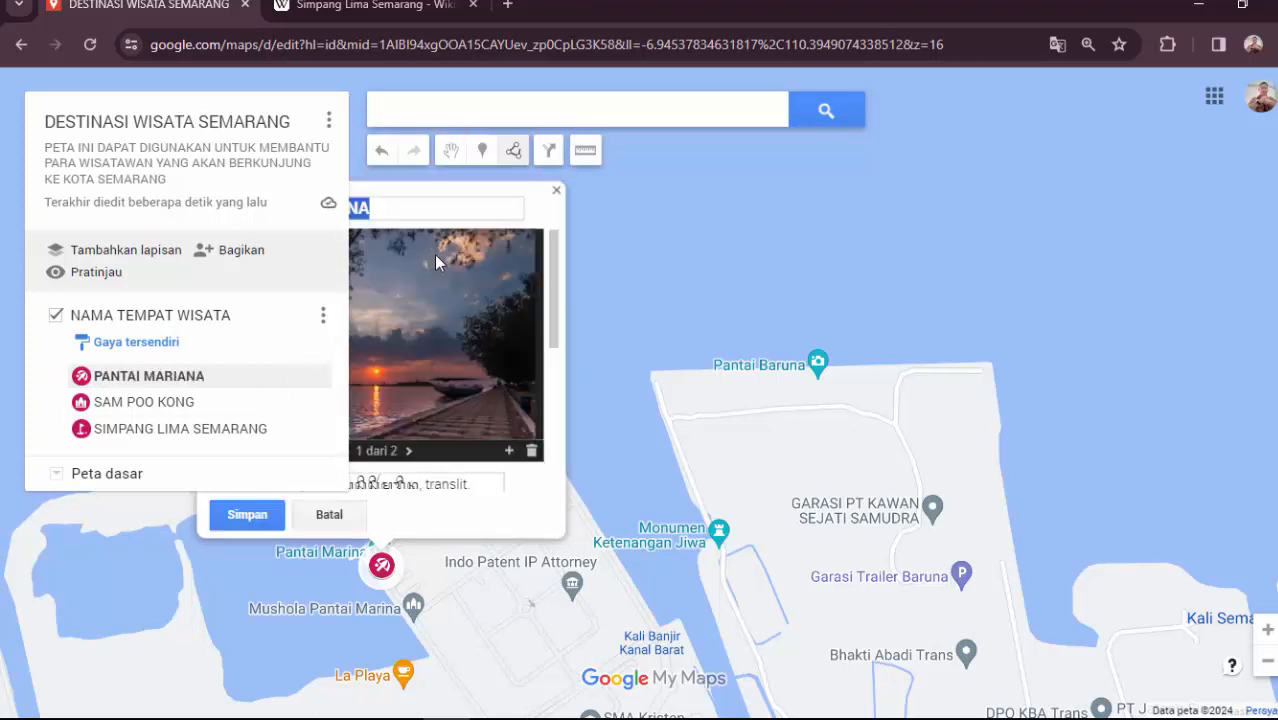
key(BackSpace)
text(A)
click(256, 515)
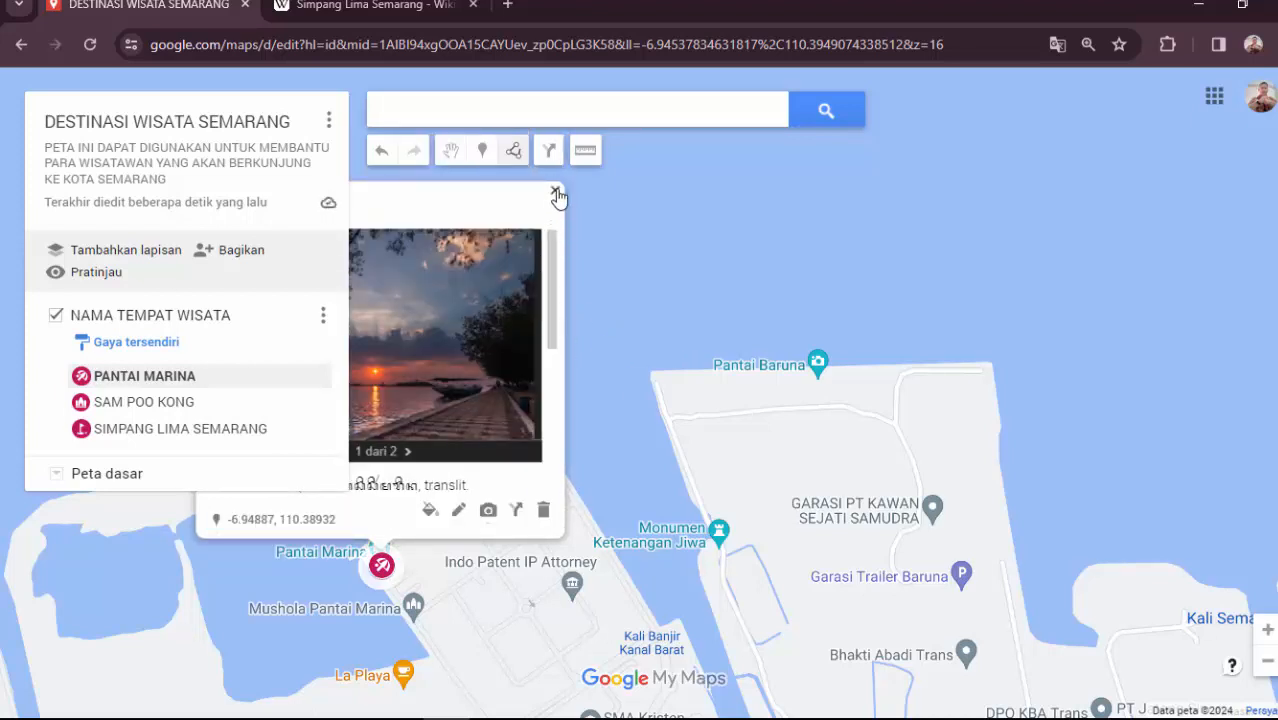
click(556, 193)
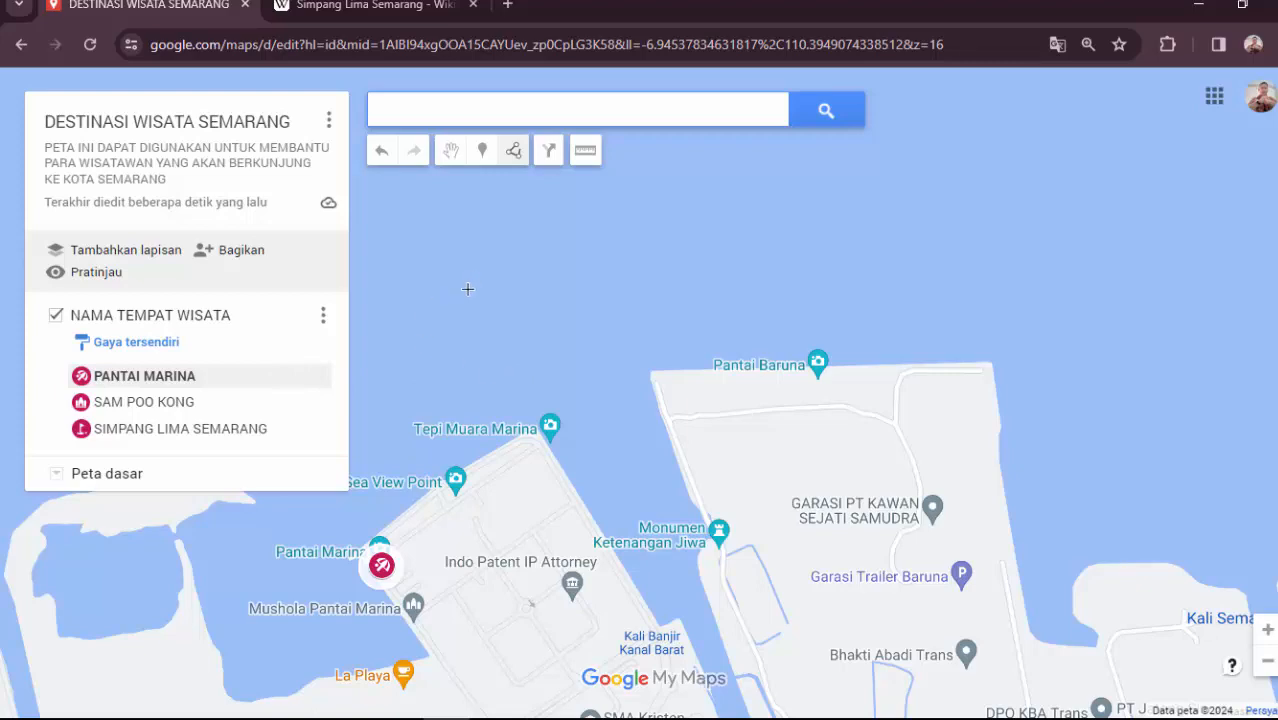
- Browse the base map styles and apply the pale grey style with muted blue-grey water
scroll(477, 289, down, 1)
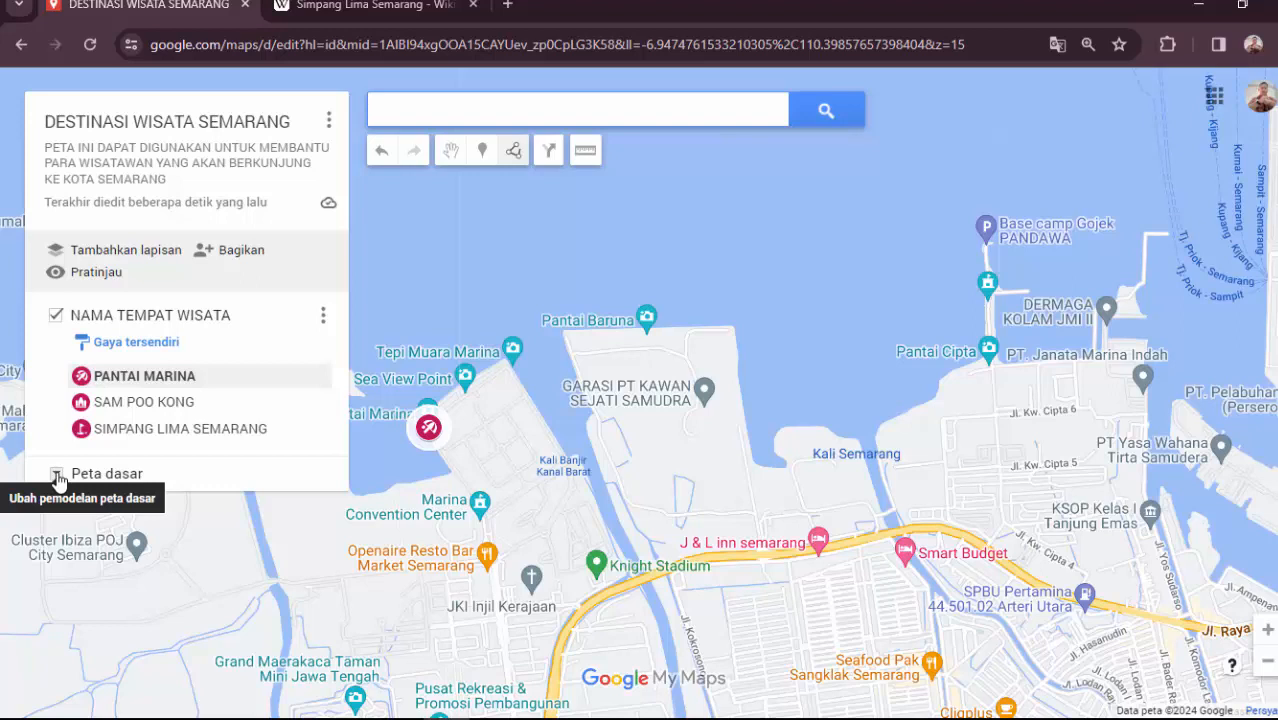
click(57, 475)
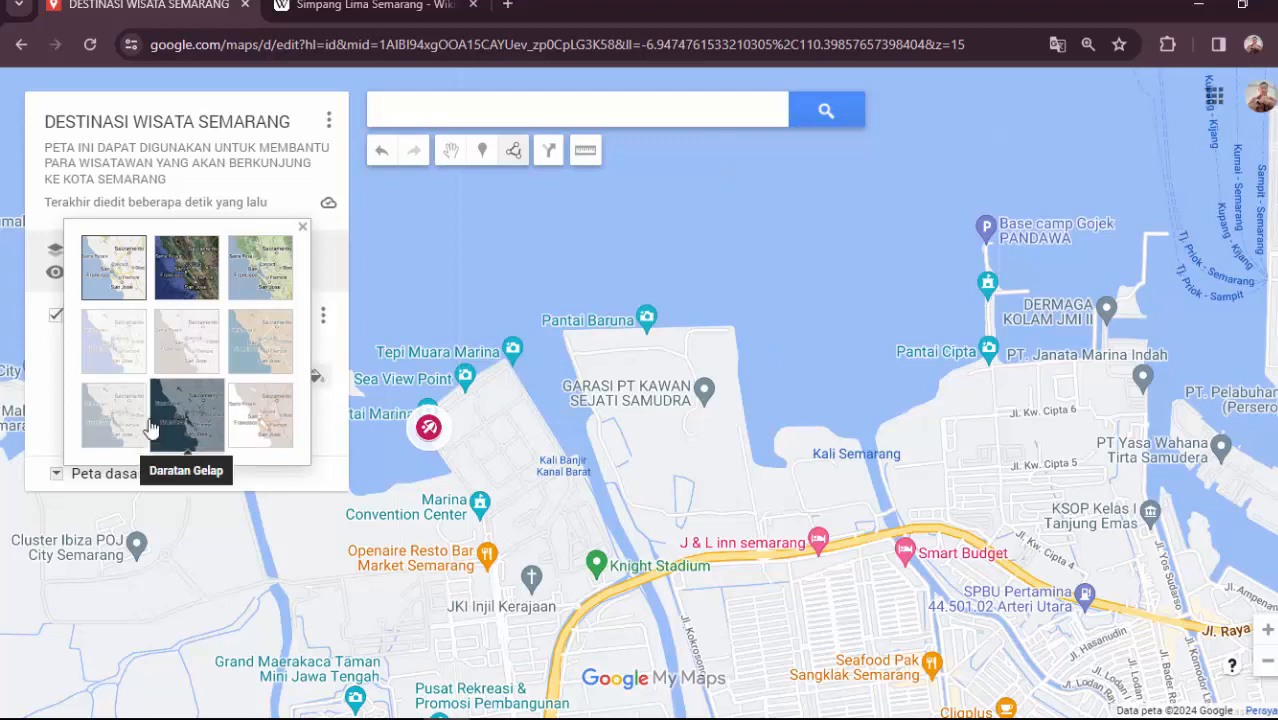
click(54, 476)
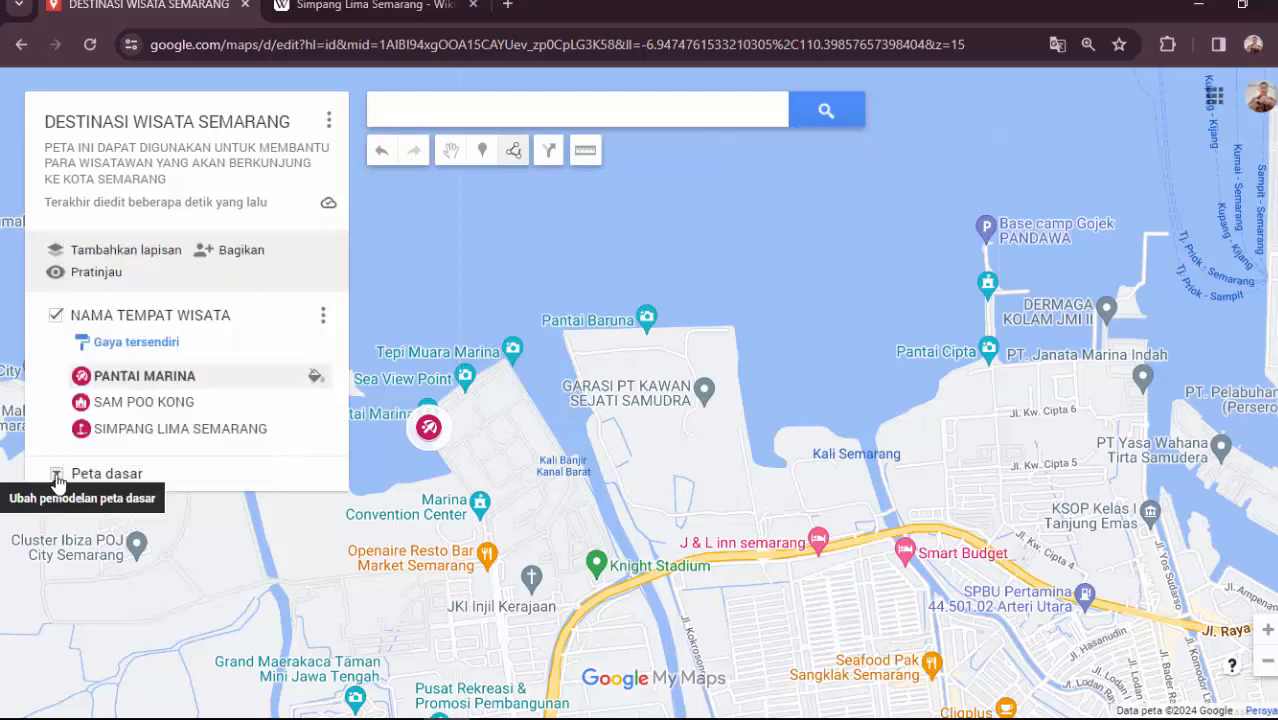
click(56, 475)
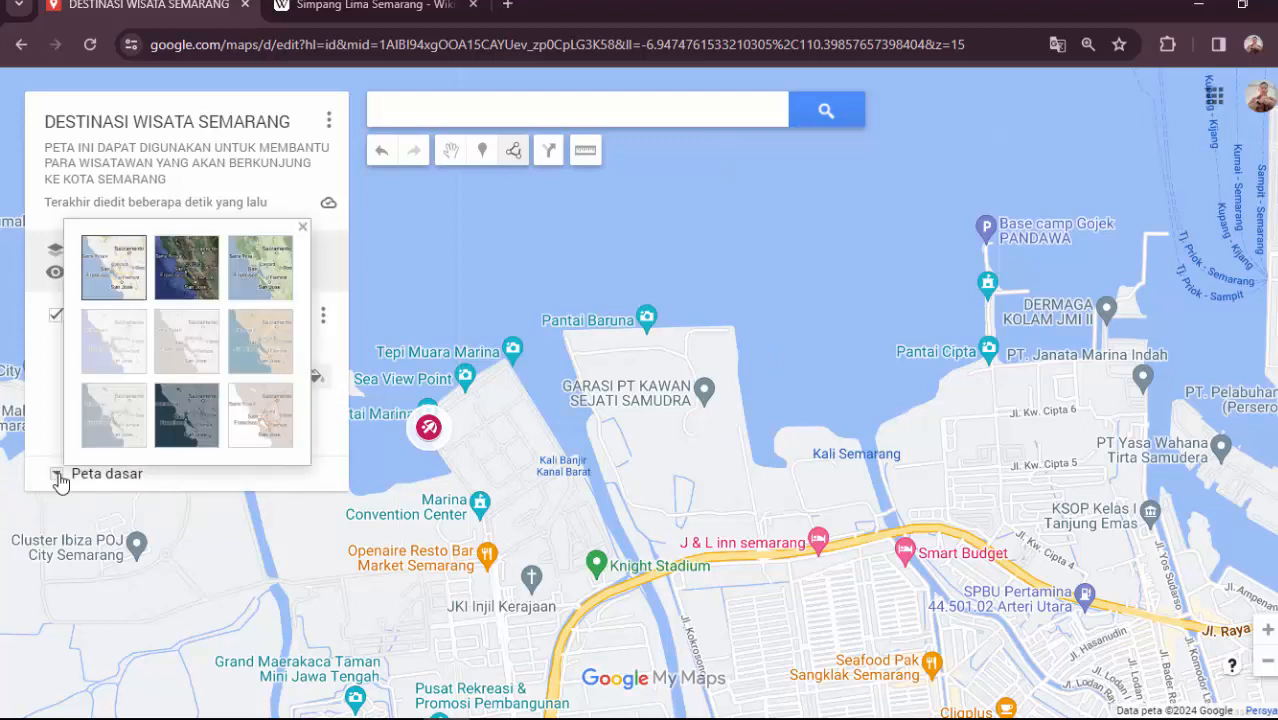
click(115, 440)
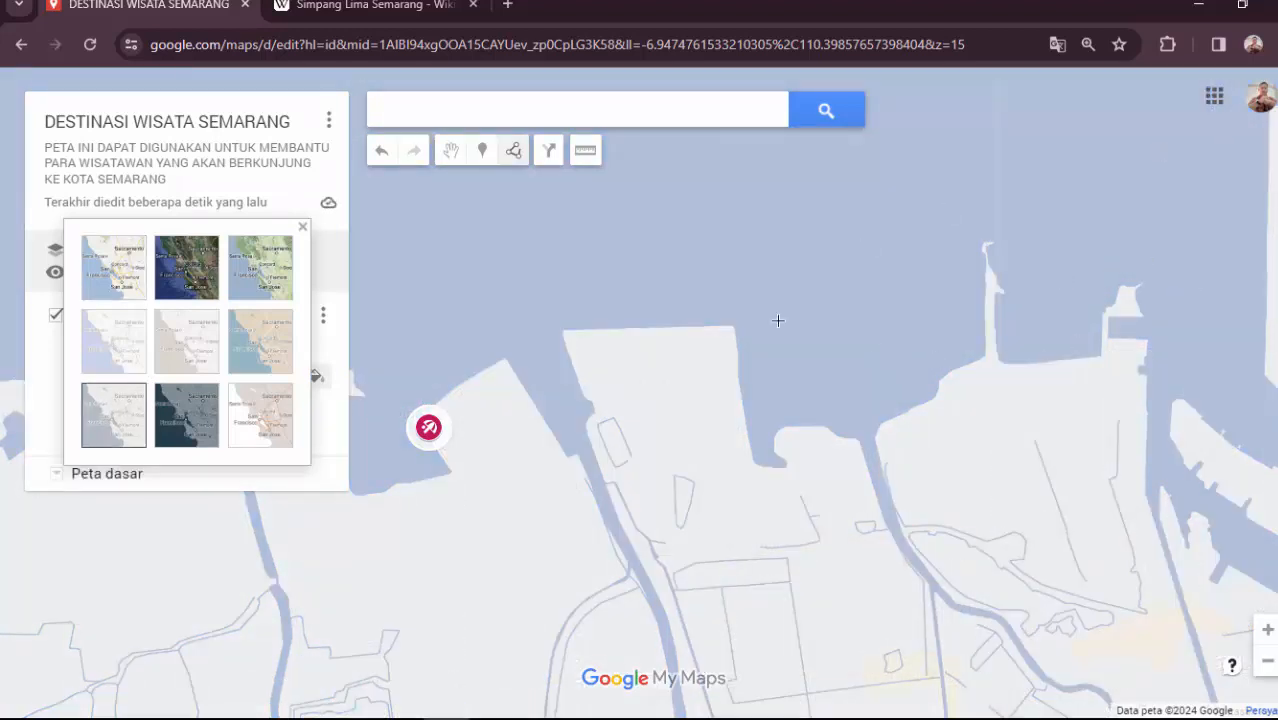
click(504, 472)
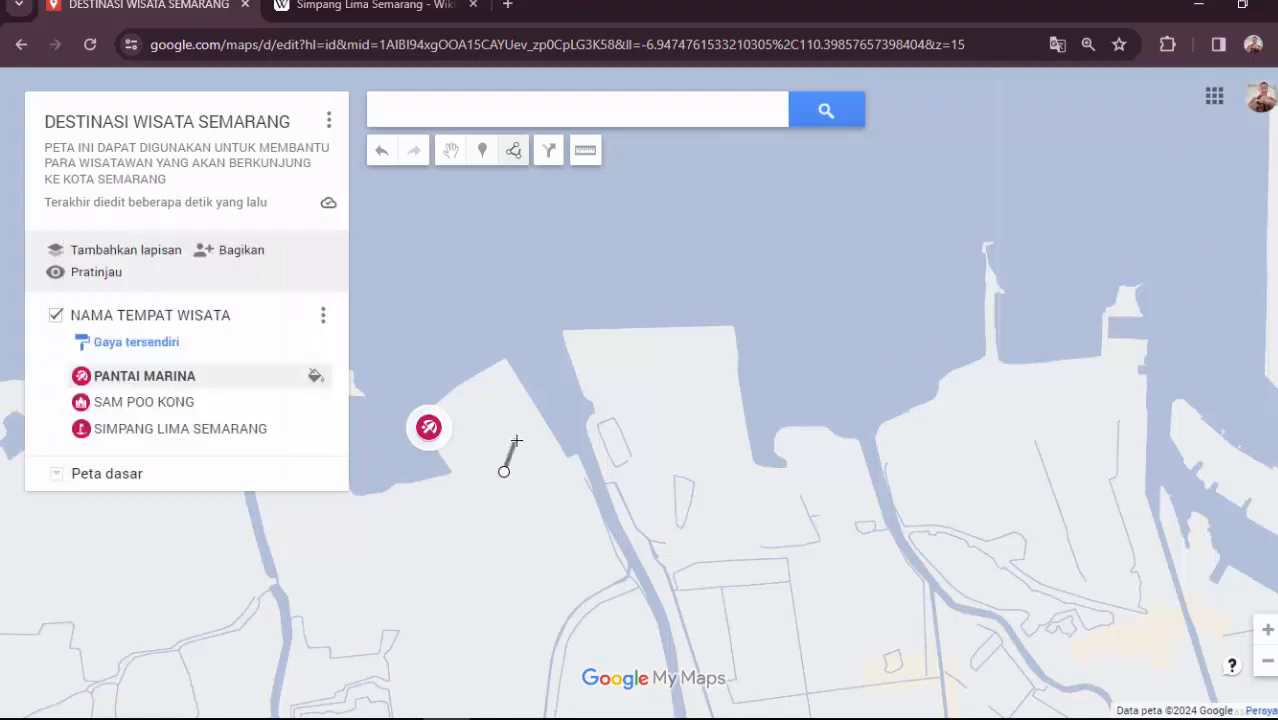
key(ctrl+z)
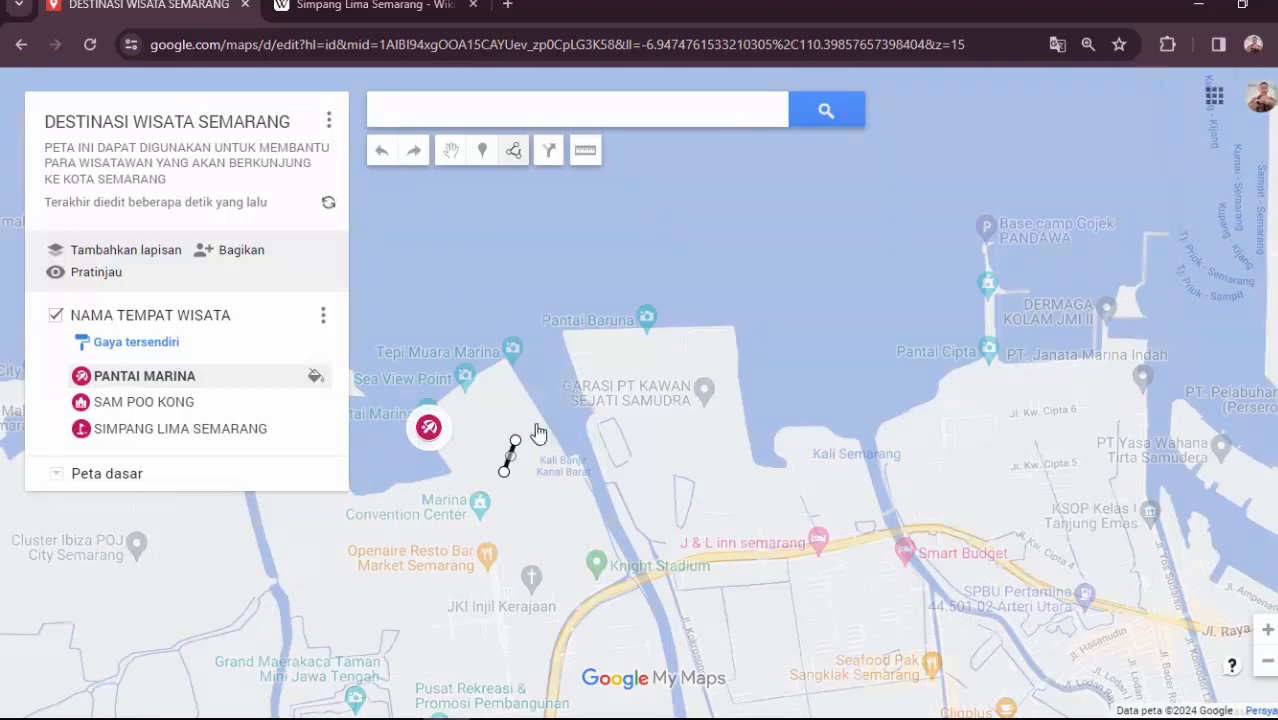
double_click(506, 377)
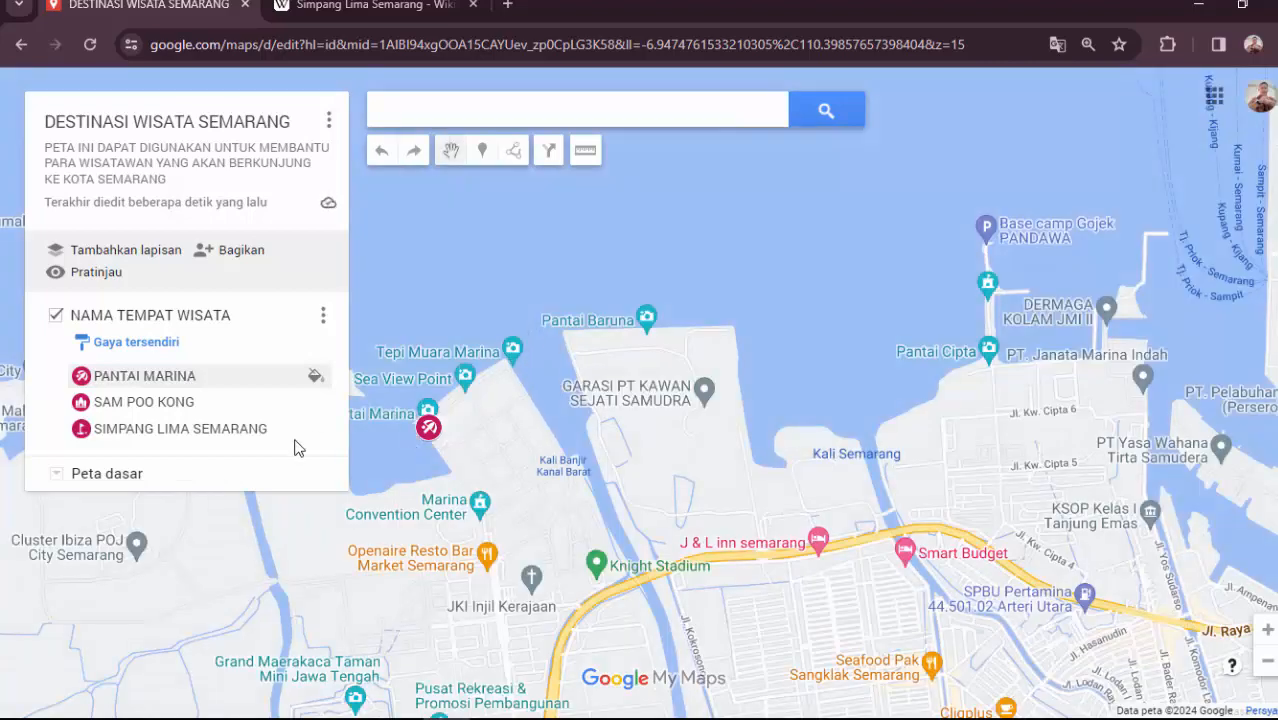
- Set the base map to the pale grey style with muted blue-grey water again
click(57, 476)
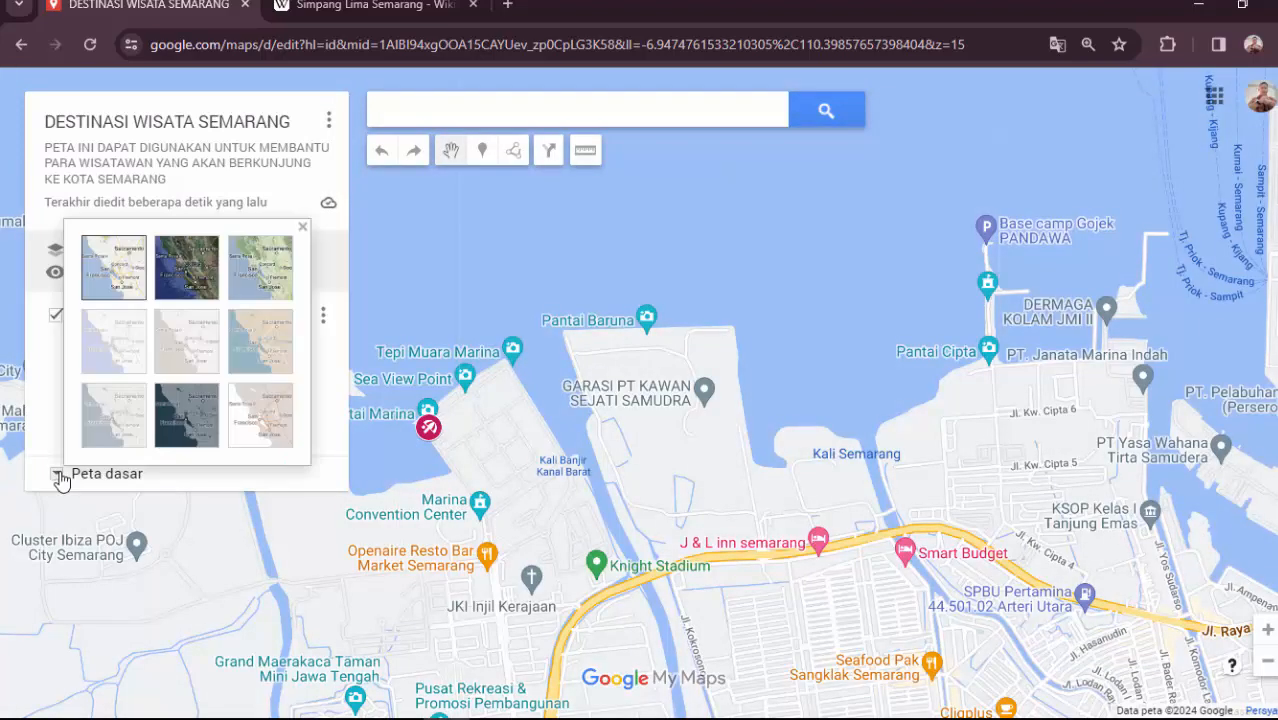
click(106, 426)
mouse_move(566, 515)
mouse_down()
mouse_move(593, 371)
mouse_move(725, 197)
mouse_move(745, 350)
mouse_up()
- Review the photos and info windows of PANTAI MARINA, SAM POO KONG and SIMPANG LIMA SEMARANG on the restyled map
click(618, 290)
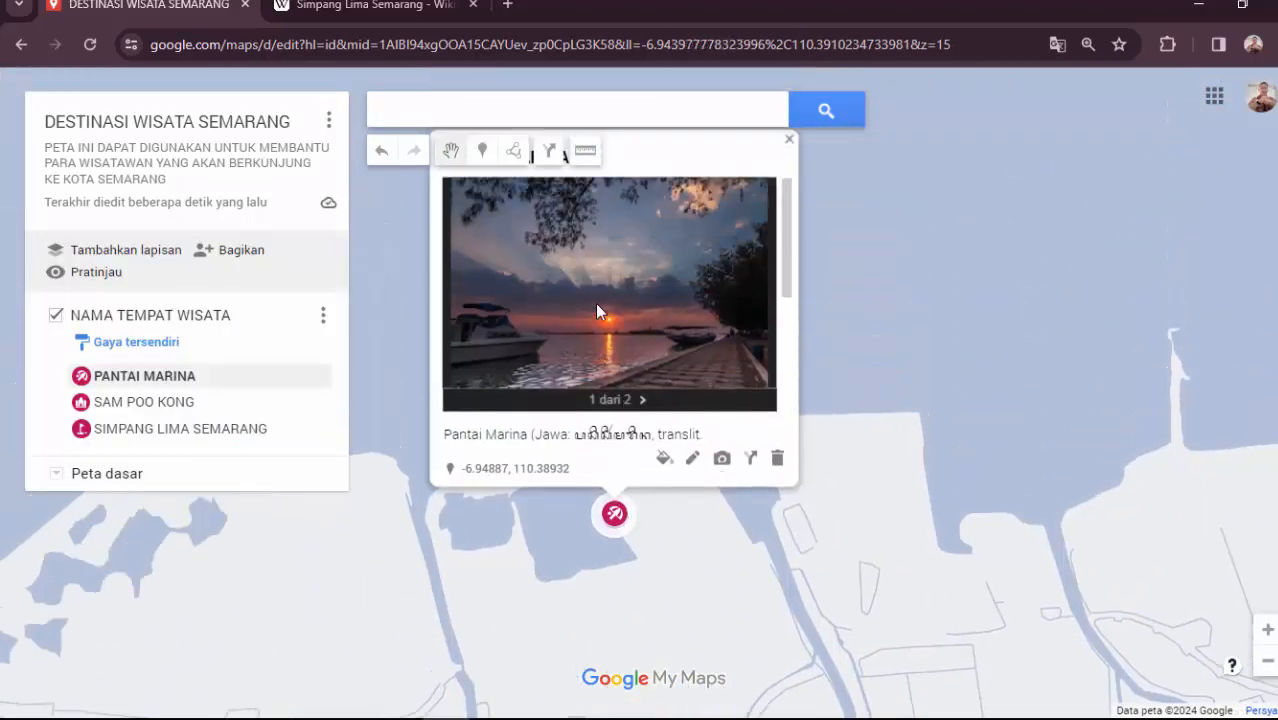
mouse_move(787, 278)
mouse_down()
mouse_move(778, 382)
mouse_move(793, 268)
mouse_up()
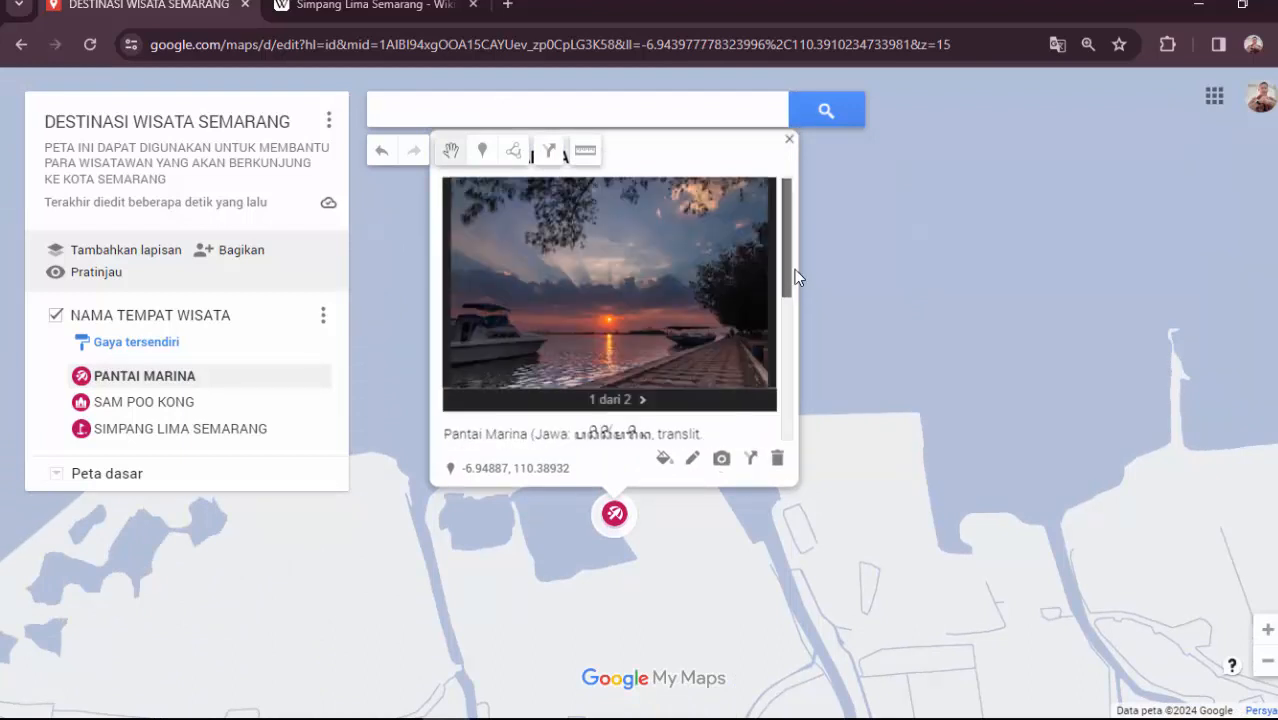
click(648, 400)
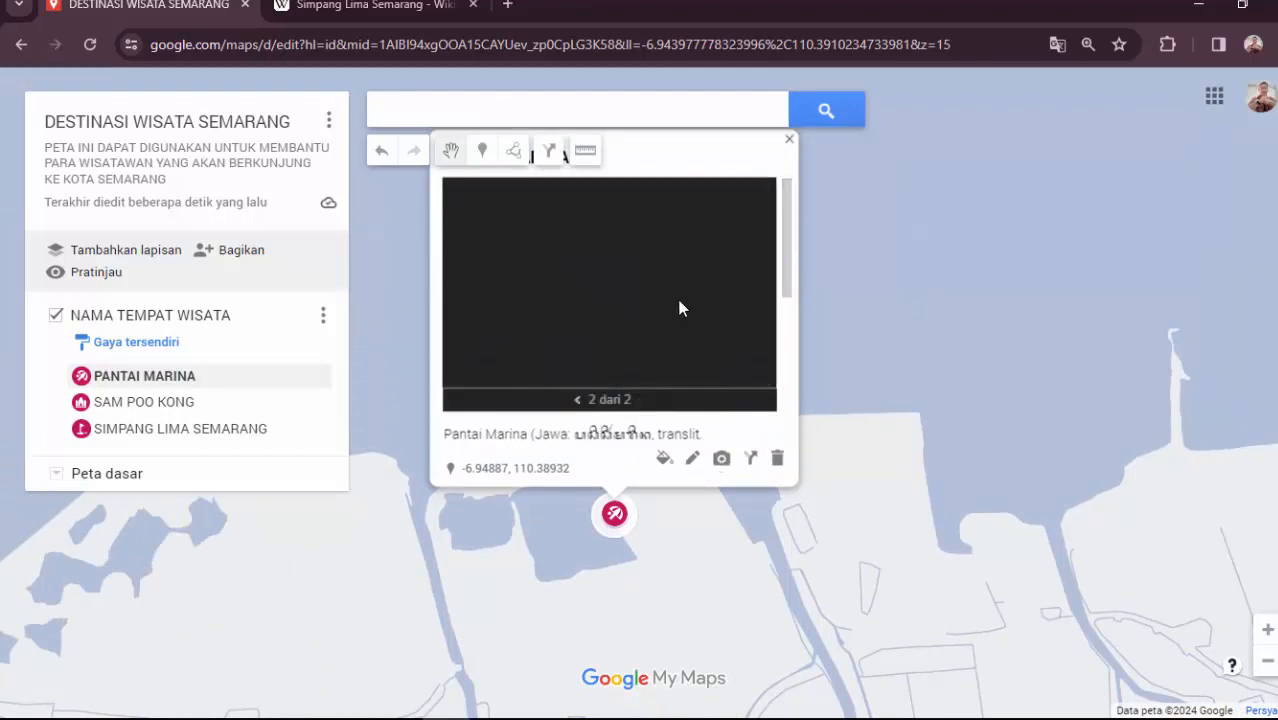
click(577, 399)
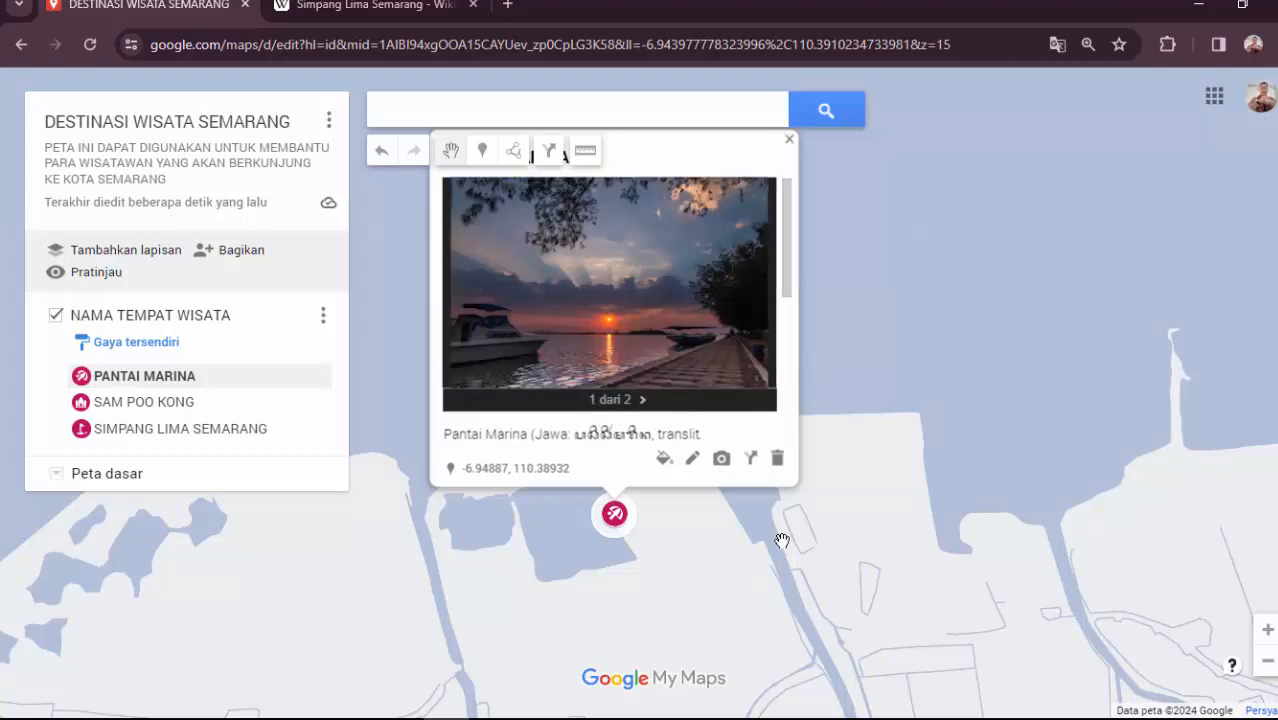
drag(836, 555, 879, 118)
mouse_move(571, 550)
mouse_down()
mouse_move(651, 360)
mouse_move(751, 275)
mouse_up()
click(175, 405)
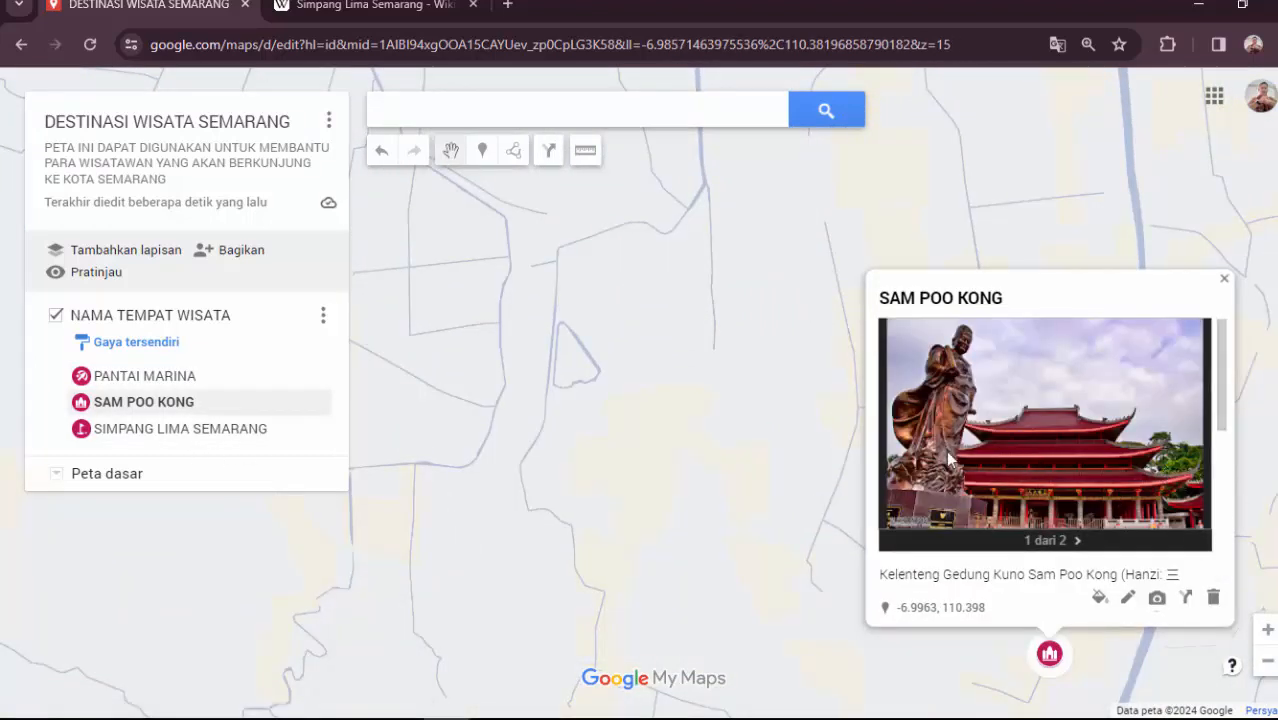
click(199, 433)
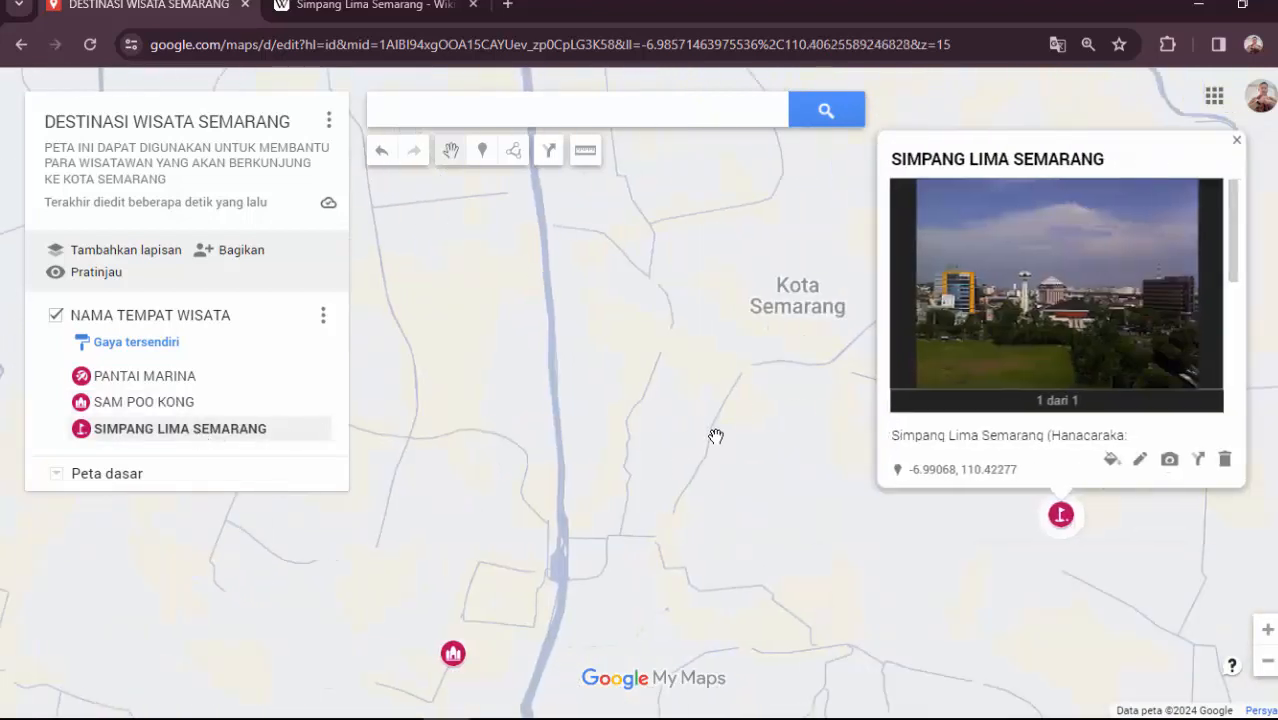
scroll(679, 279, down, 2)
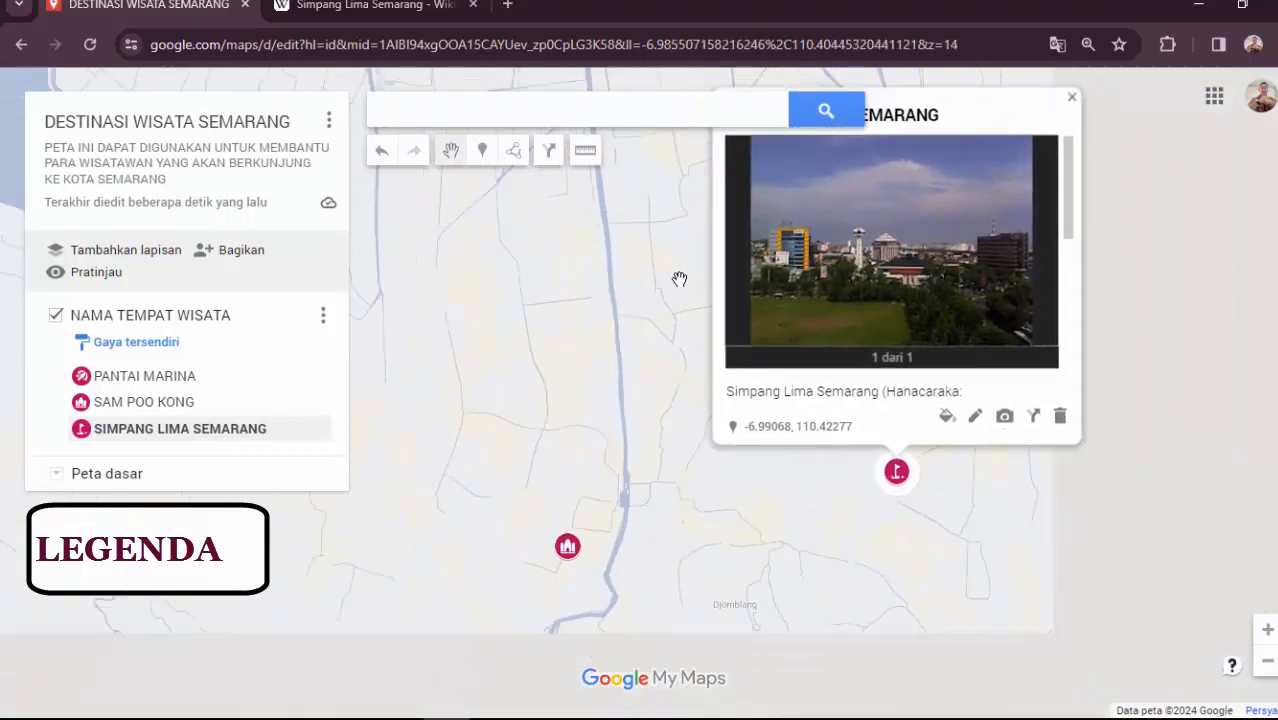
mouse_move(679, 279)
mouse_down()
mouse_move(656, 277)
mouse_move(679, 465)
mouse_move(770, 508)
mouse_move(822, 444)
mouse_up()
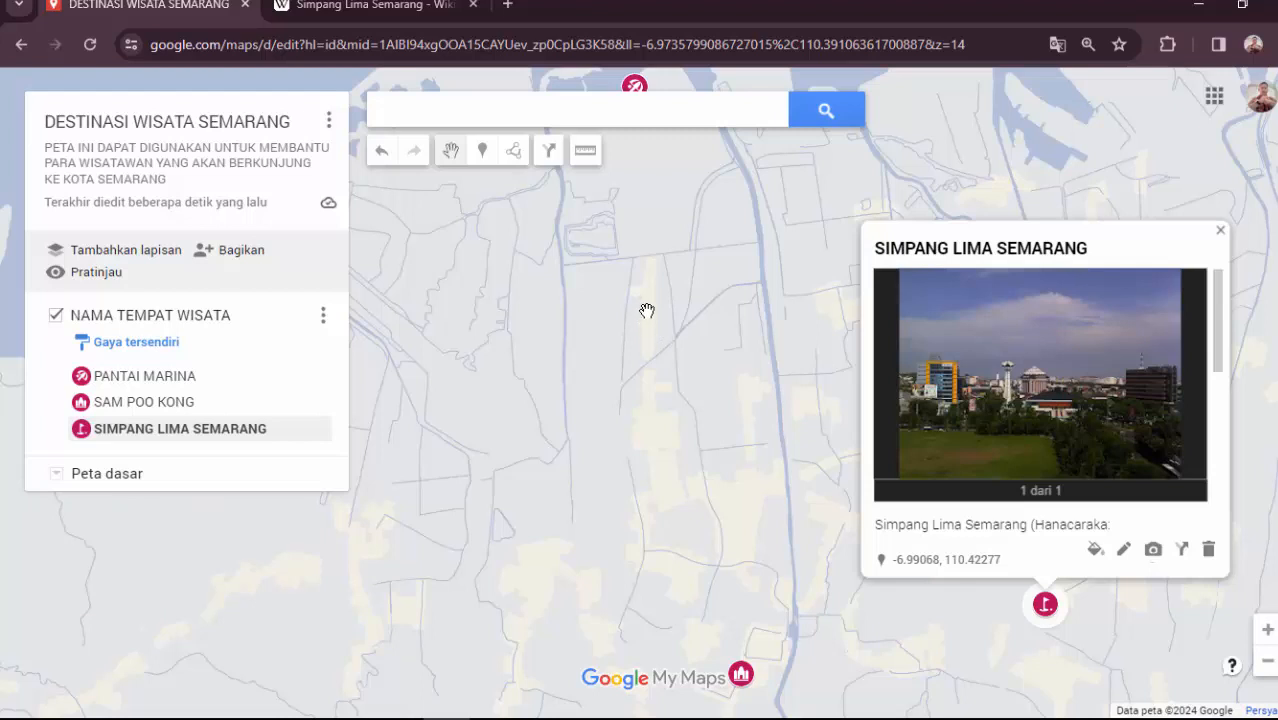
click(1220, 232)
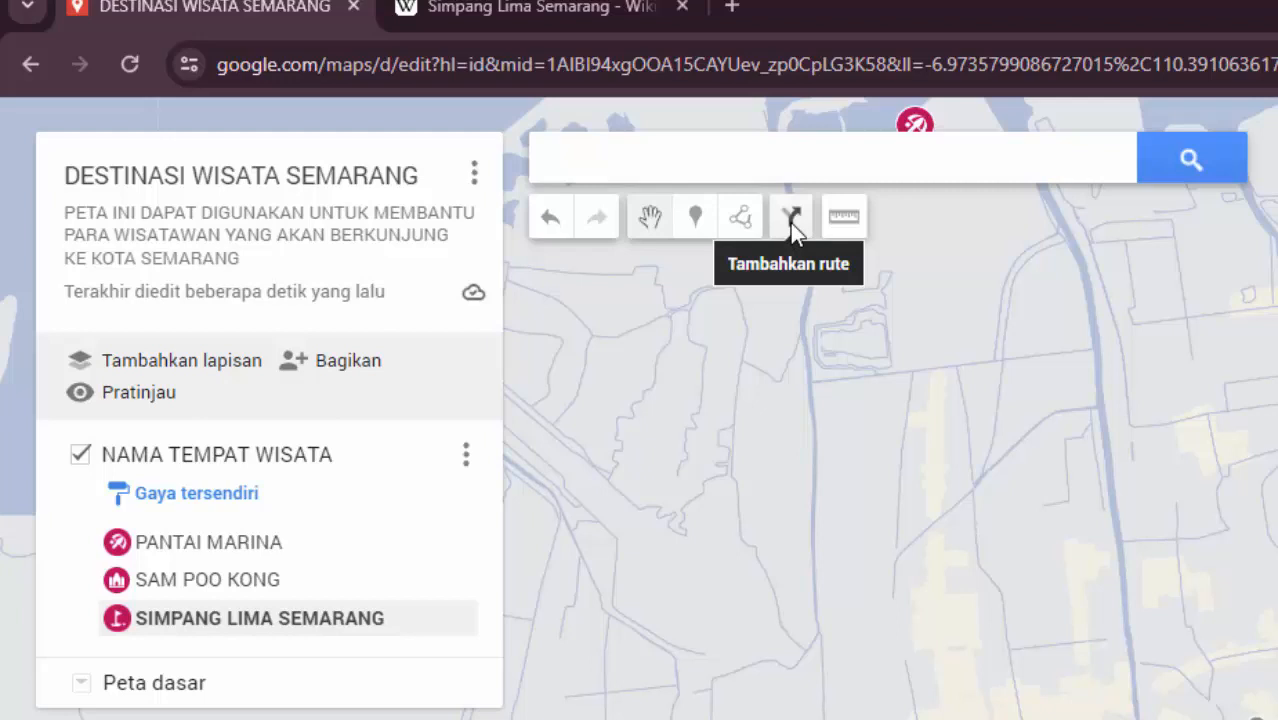
- Add a driving route layer to the map and rename the layer RUTE
click(790, 220)
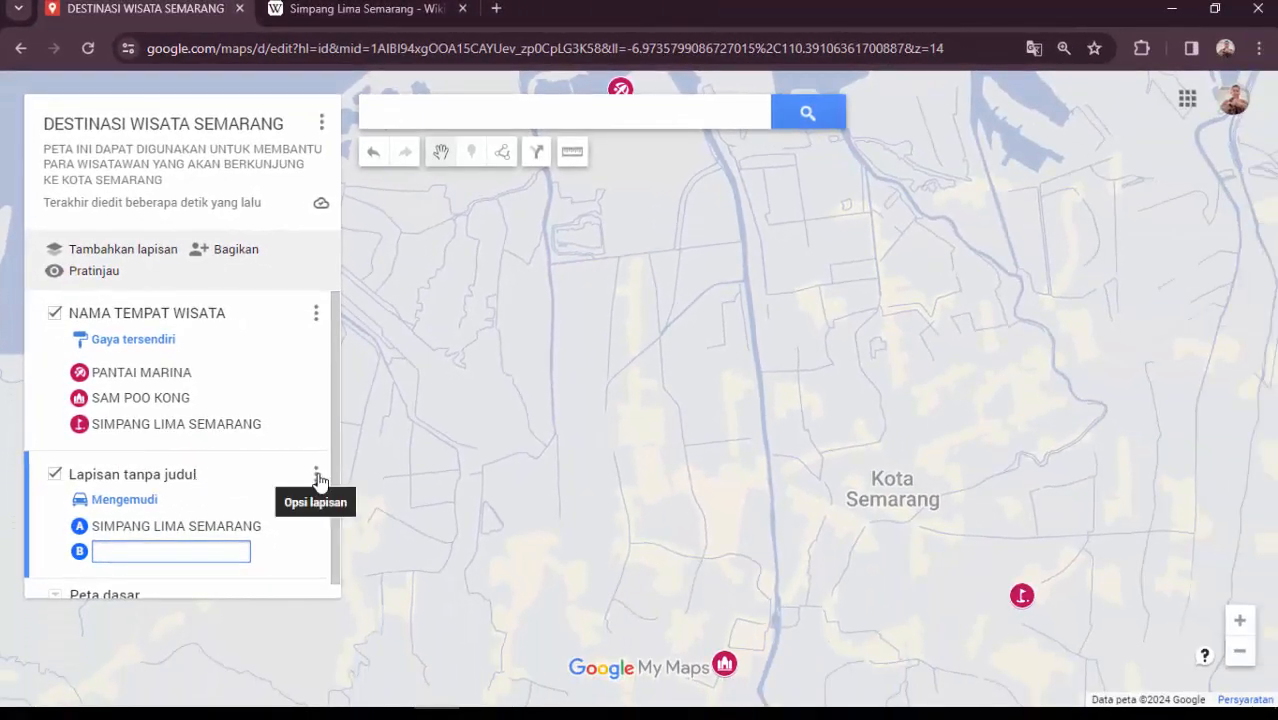
click(316, 474)
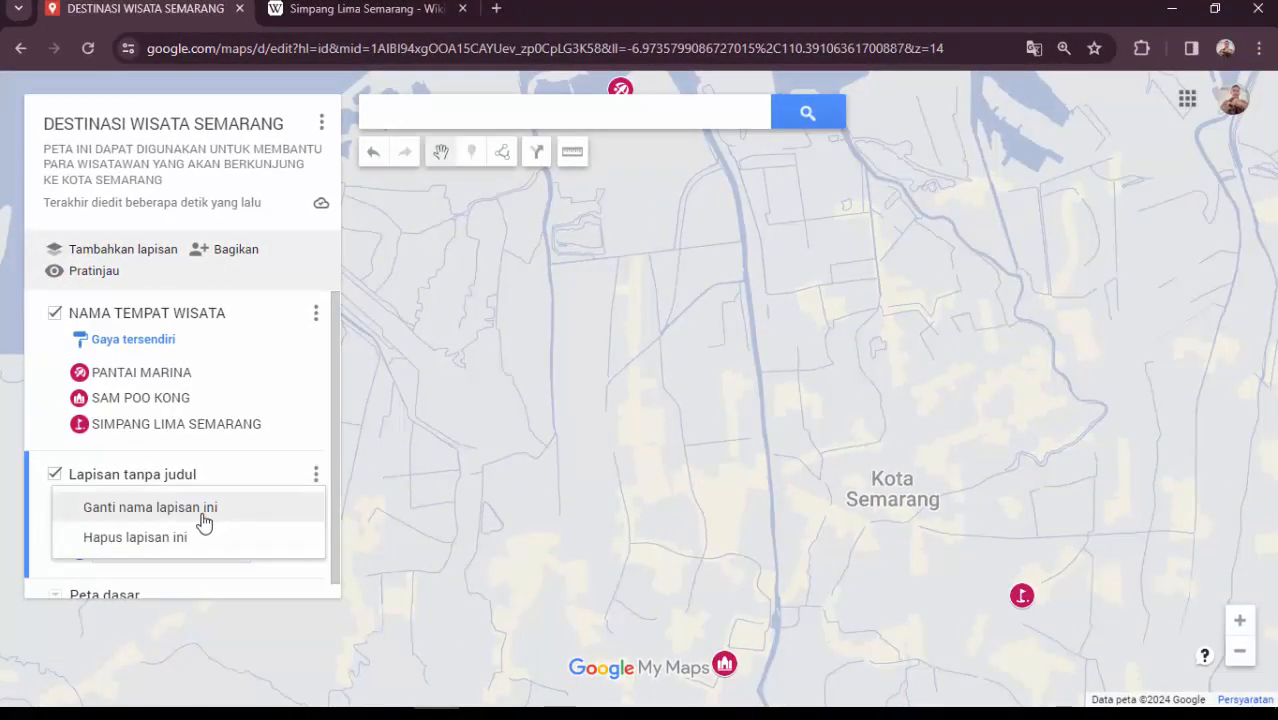
click(172, 507)
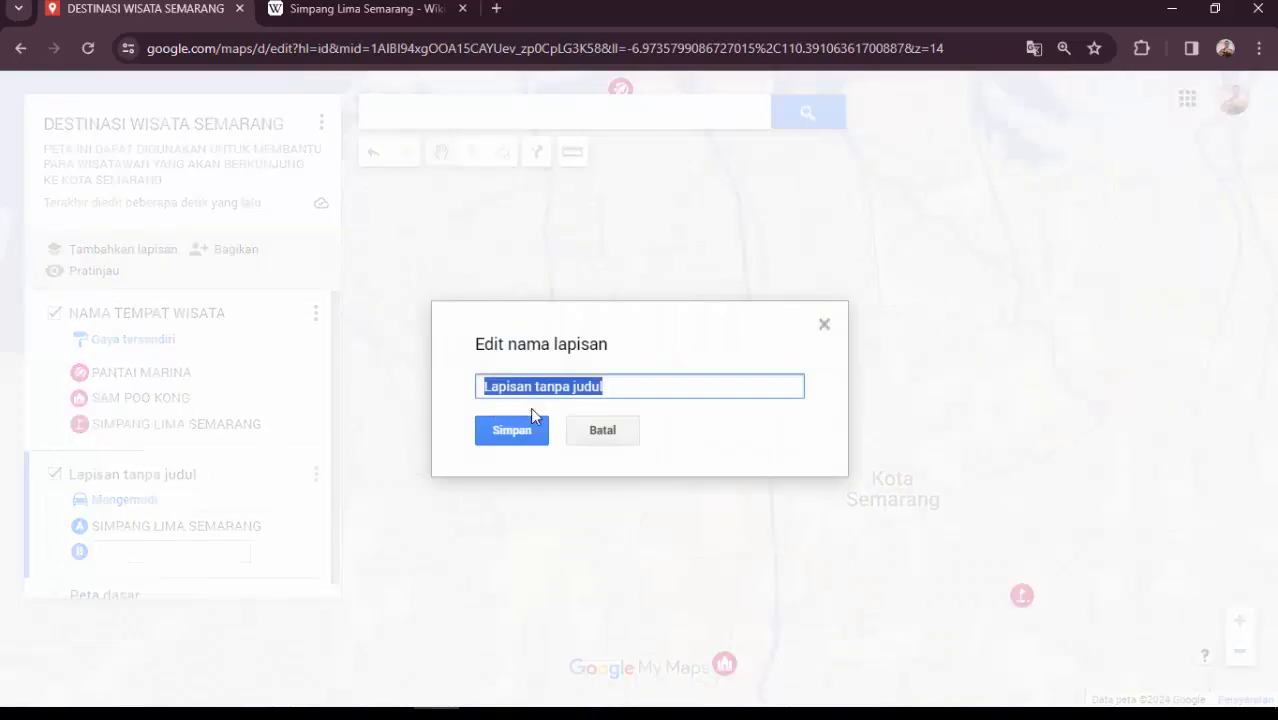
text(RUTE)
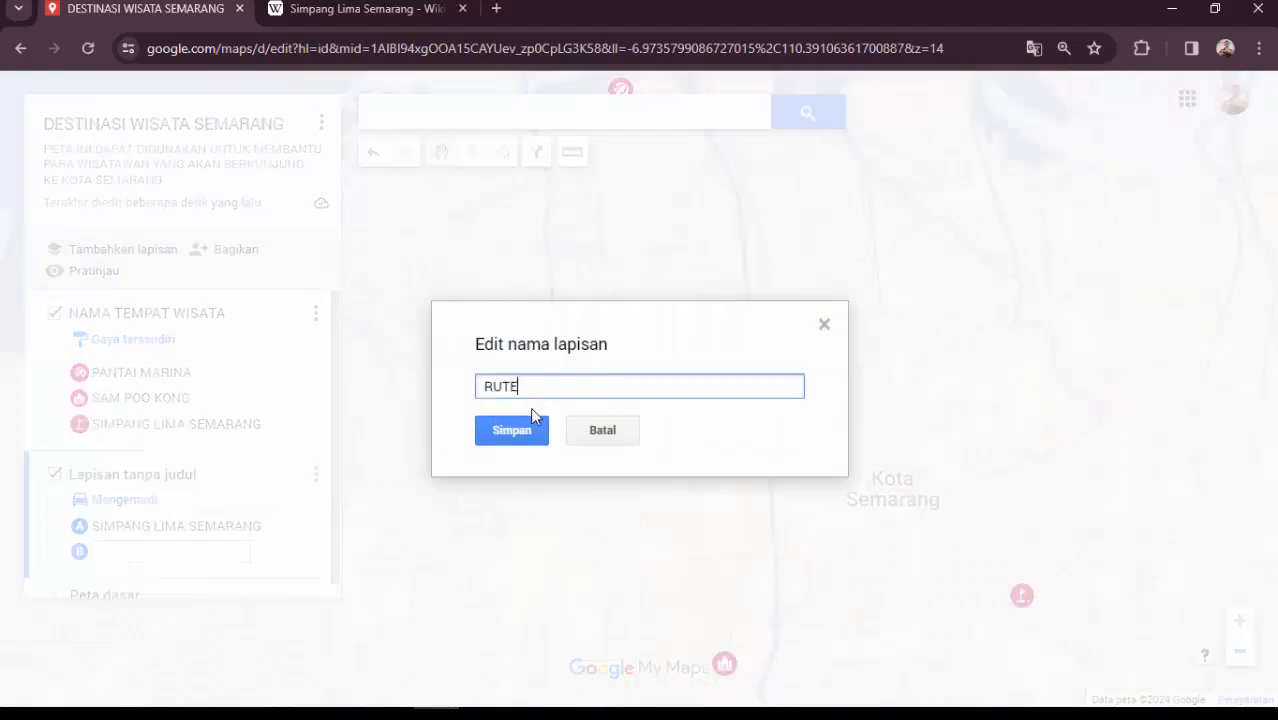
click(520, 430)
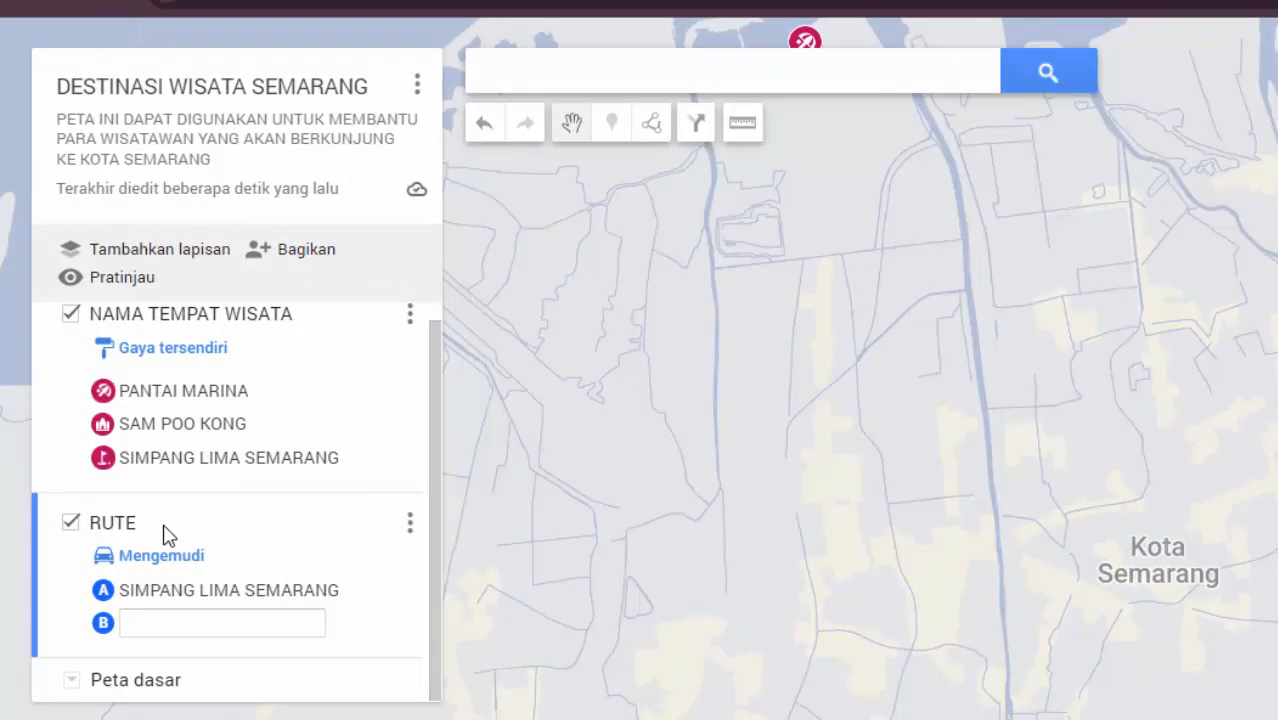
- Set the SAM POO KONG place from the NAMA TEMPAT WISATA layer as destination B of the driving route
click(172, 632)
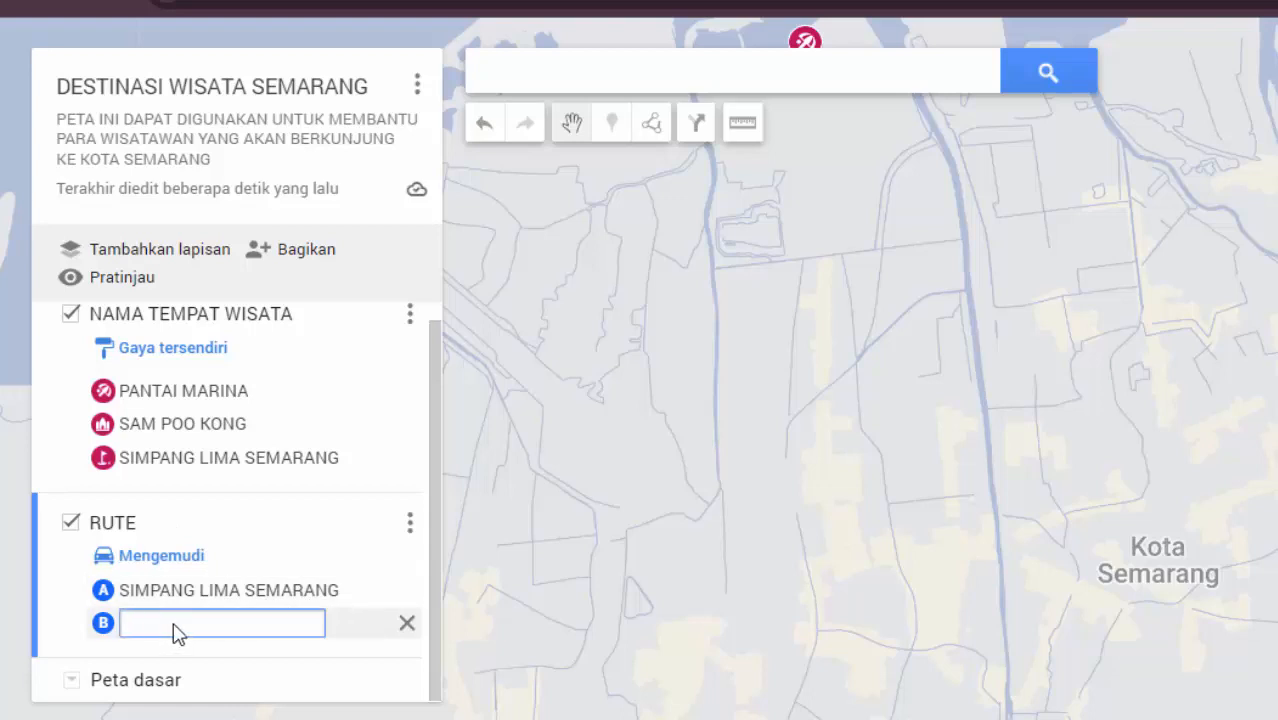
text(SA)
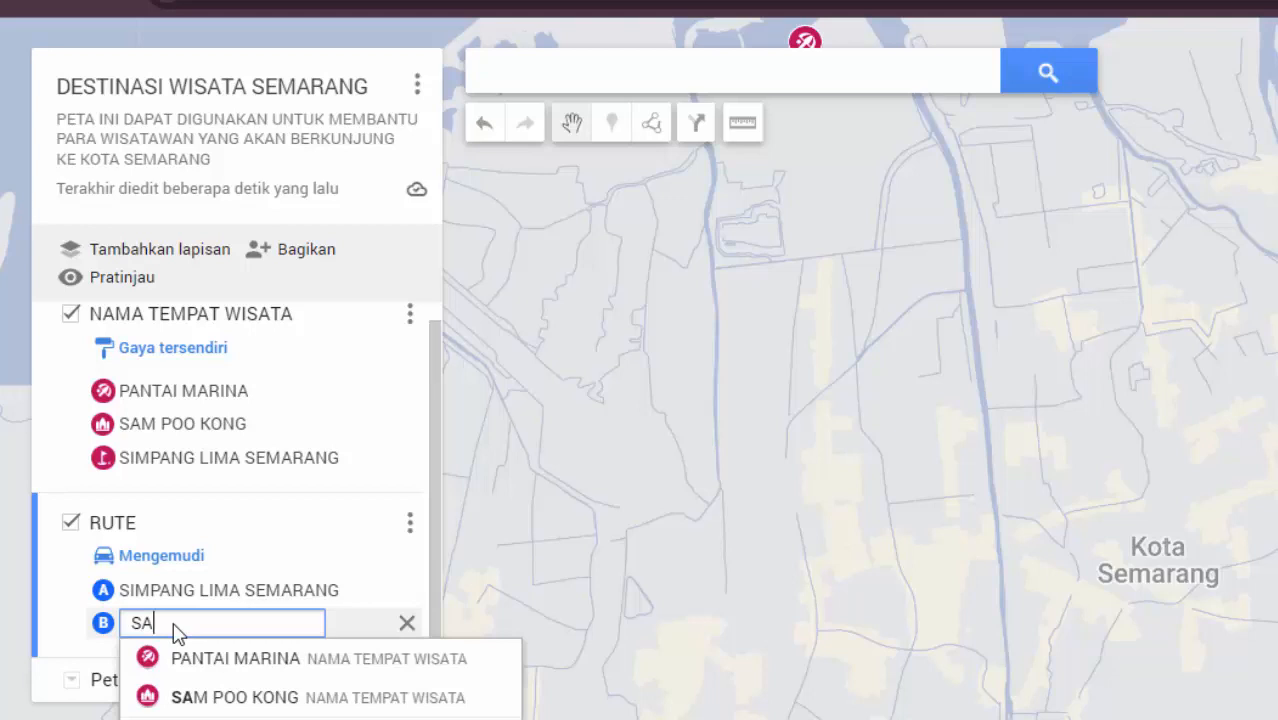
click(234, 694)
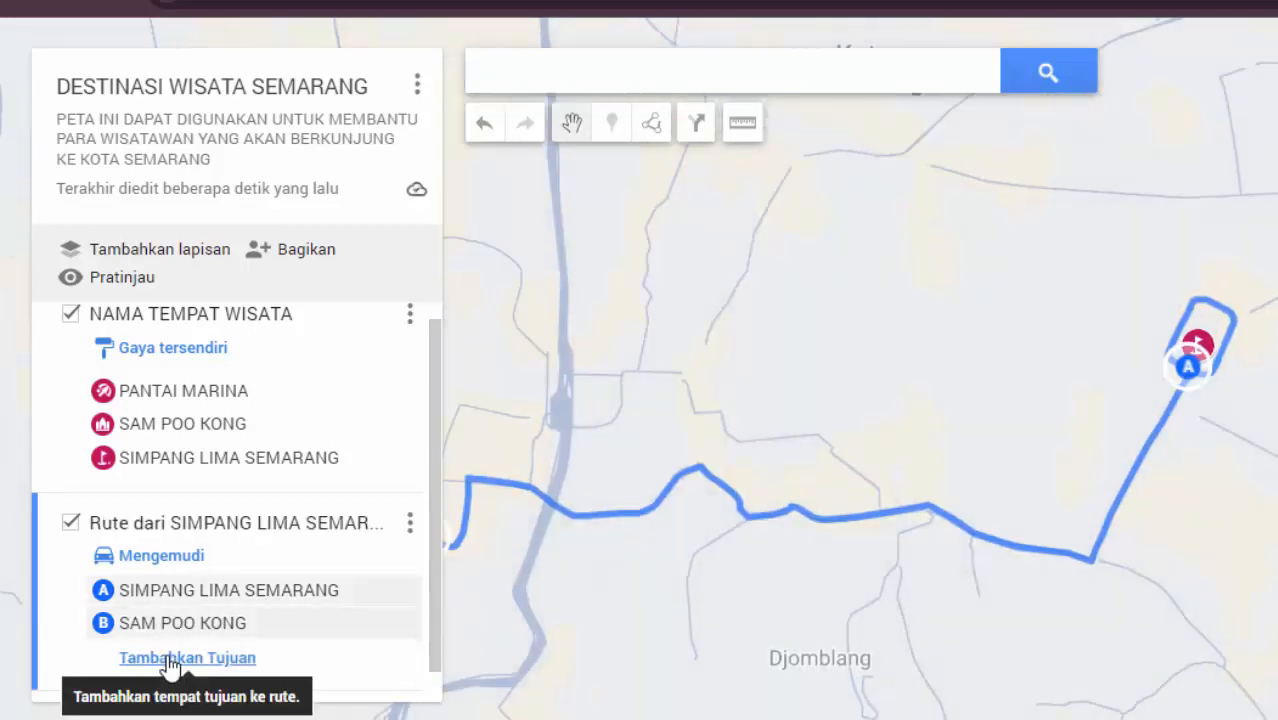
- Add the PANTAI MARINA place from the NAMA TEMPAT WISATA layer as destination C of the driving route
click(170, 660)
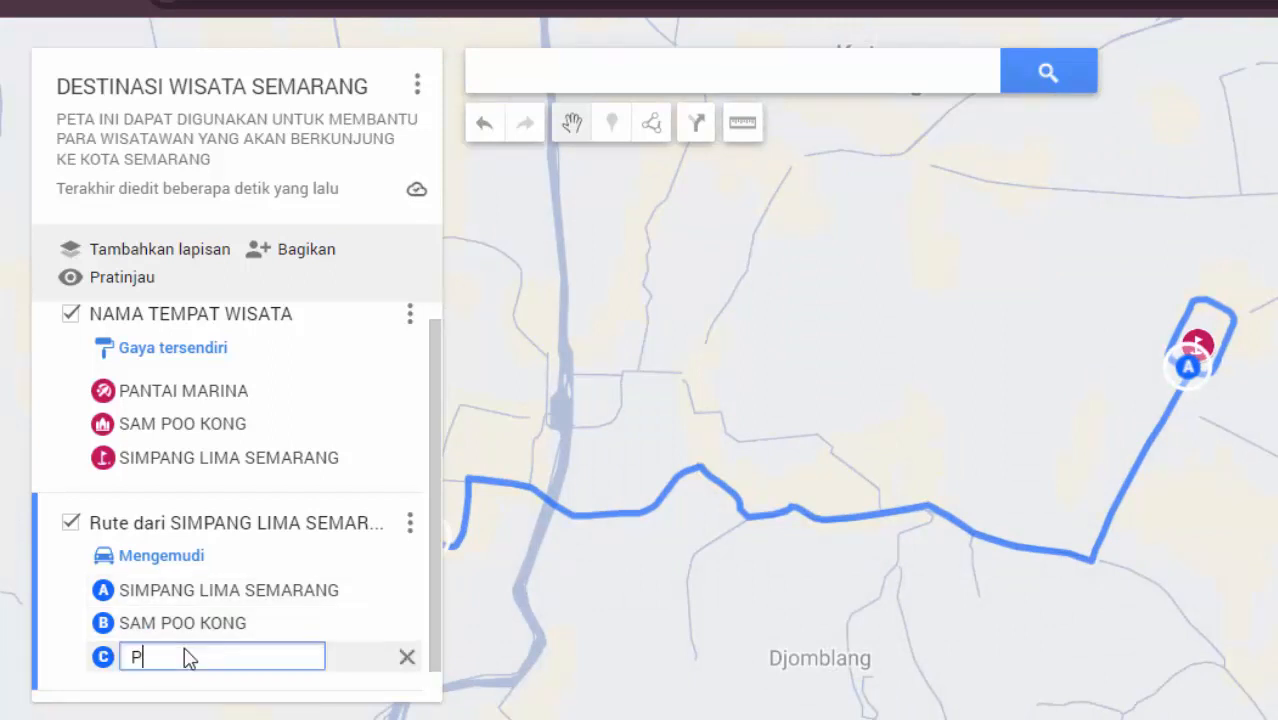
text(PANTA)
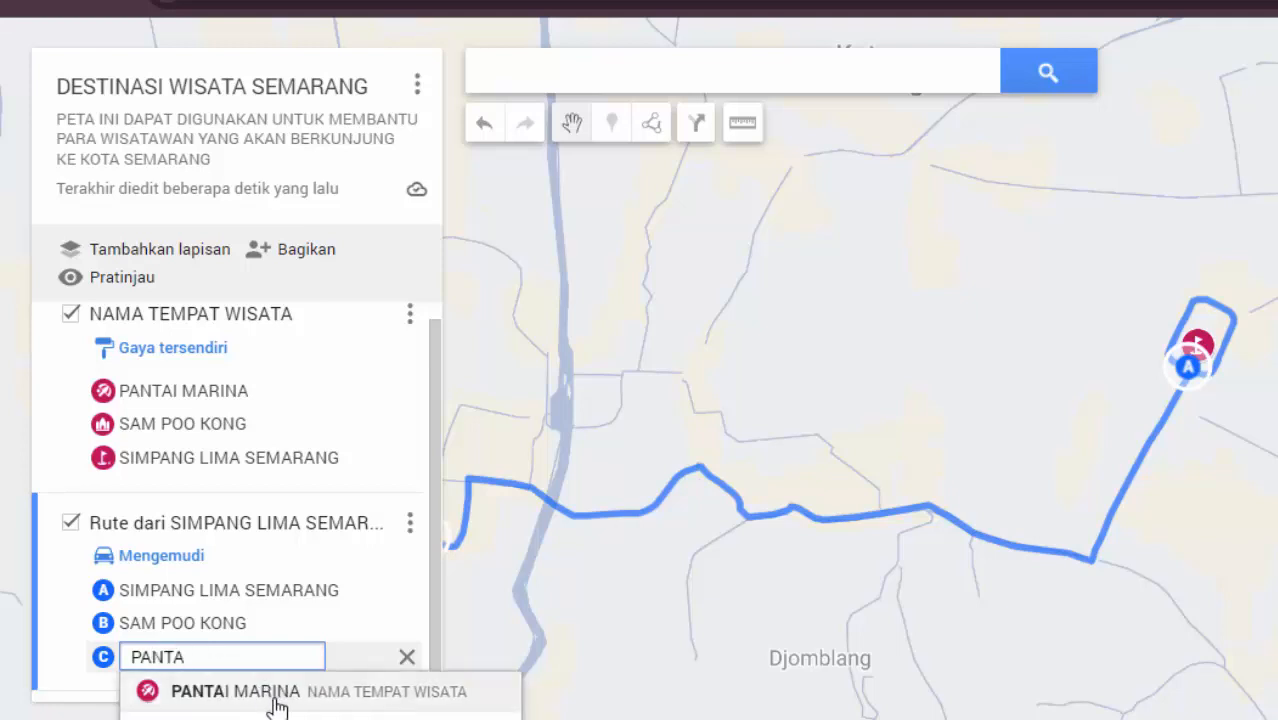
click(236, 691)
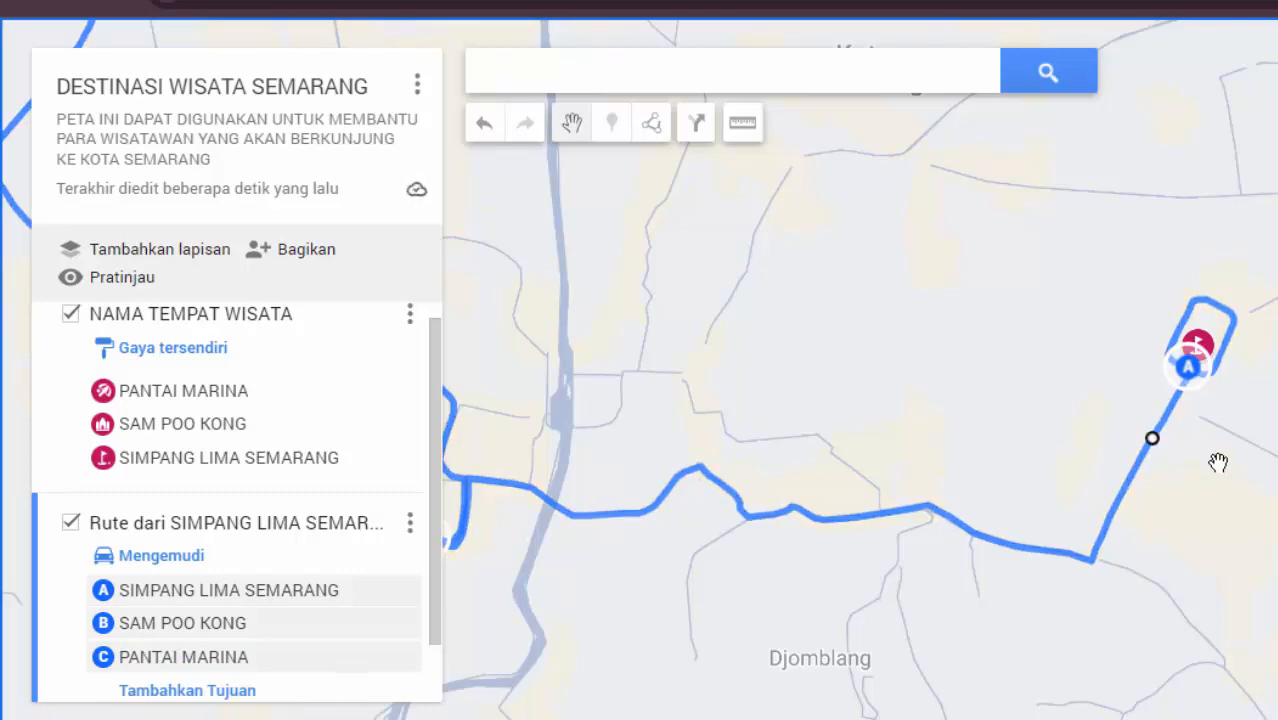
scroll(921, 402, down, 5)
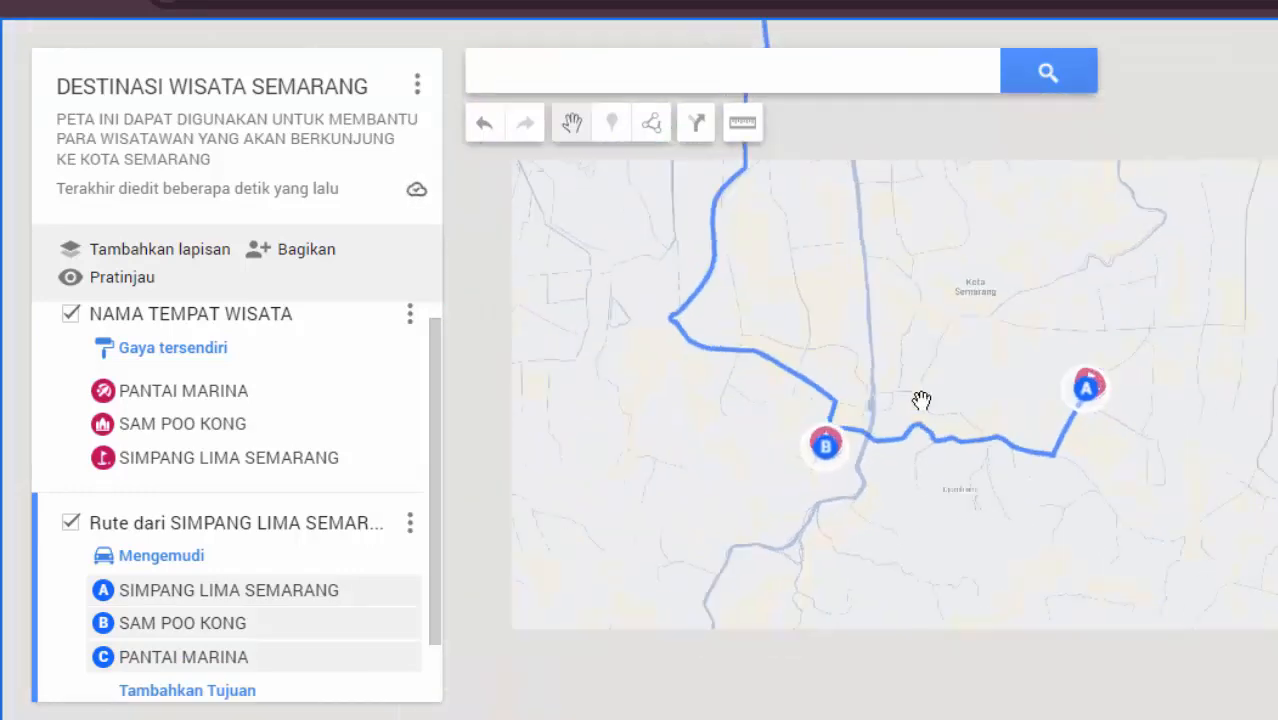
scroll(912, 307, up, 4)
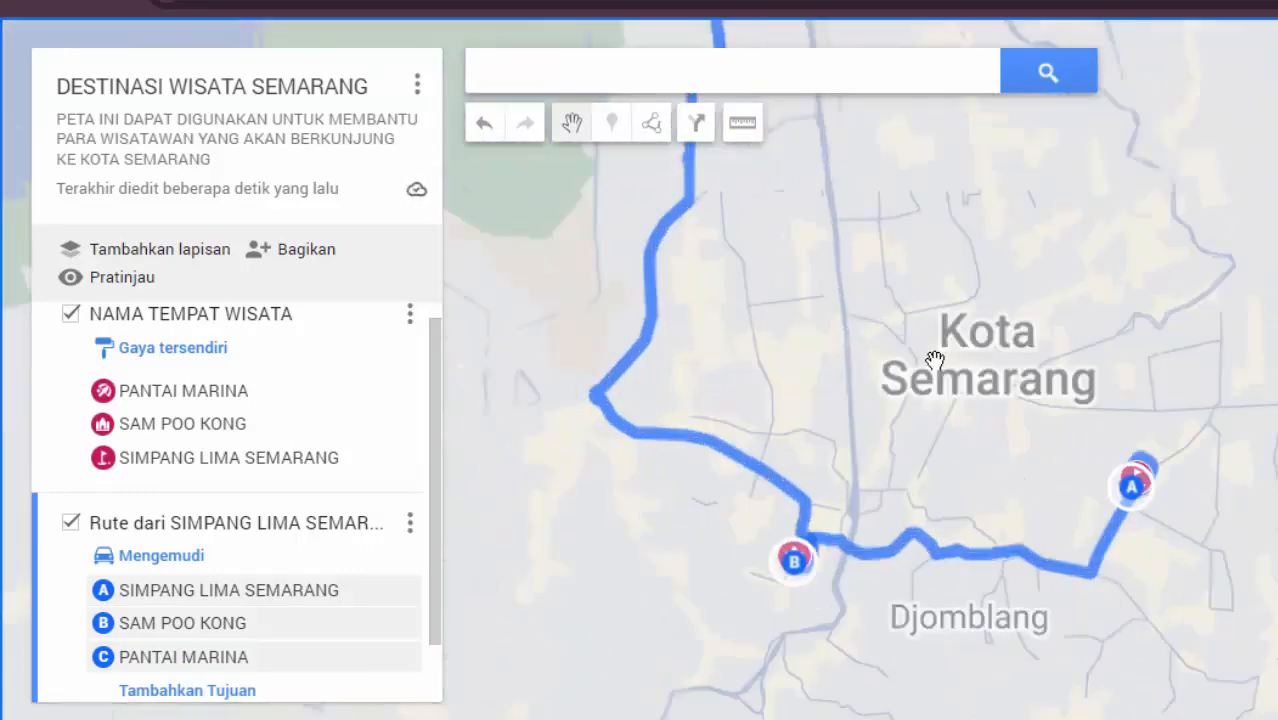
mouse_move(907, 306)
mouse_down()
mouse_move(990, 439)
mouse_move(1064, 438)
mouse_up()
scroll(1064, 434, down, 1)
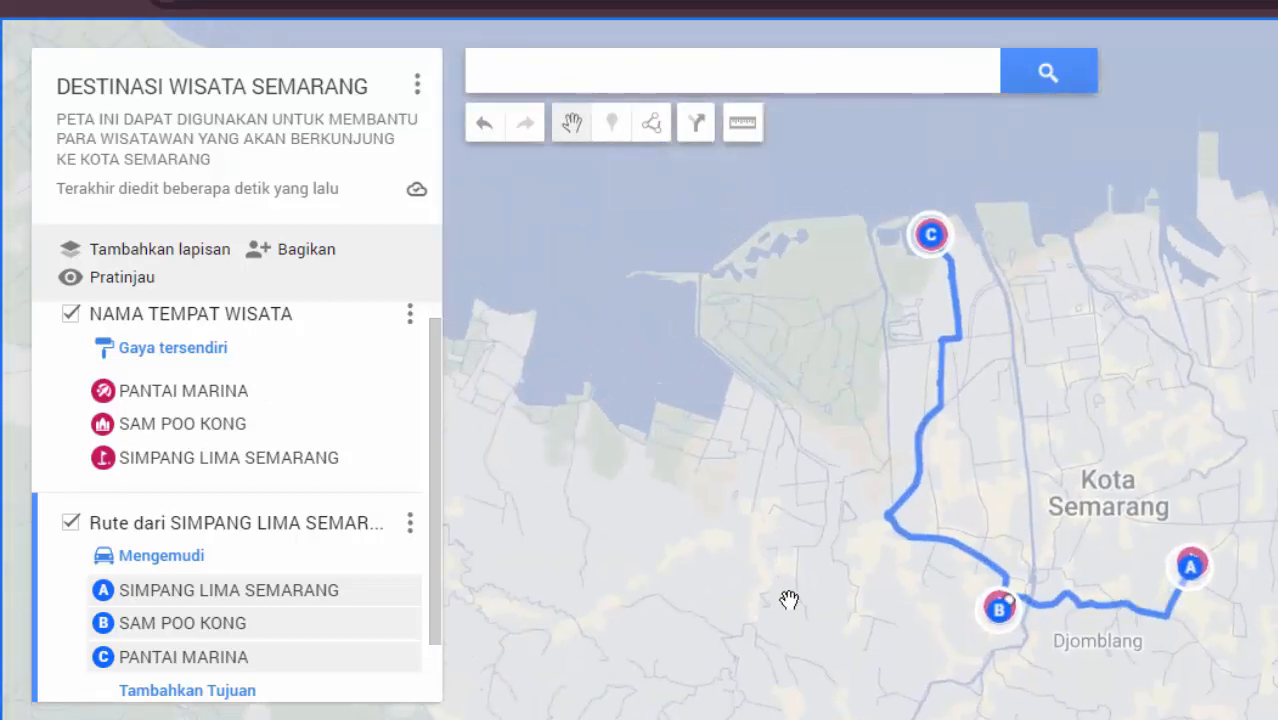
- Try placing PANTAI MARINA before SAM POO KONG in the route order, and return it to the last position
click(203, 655)
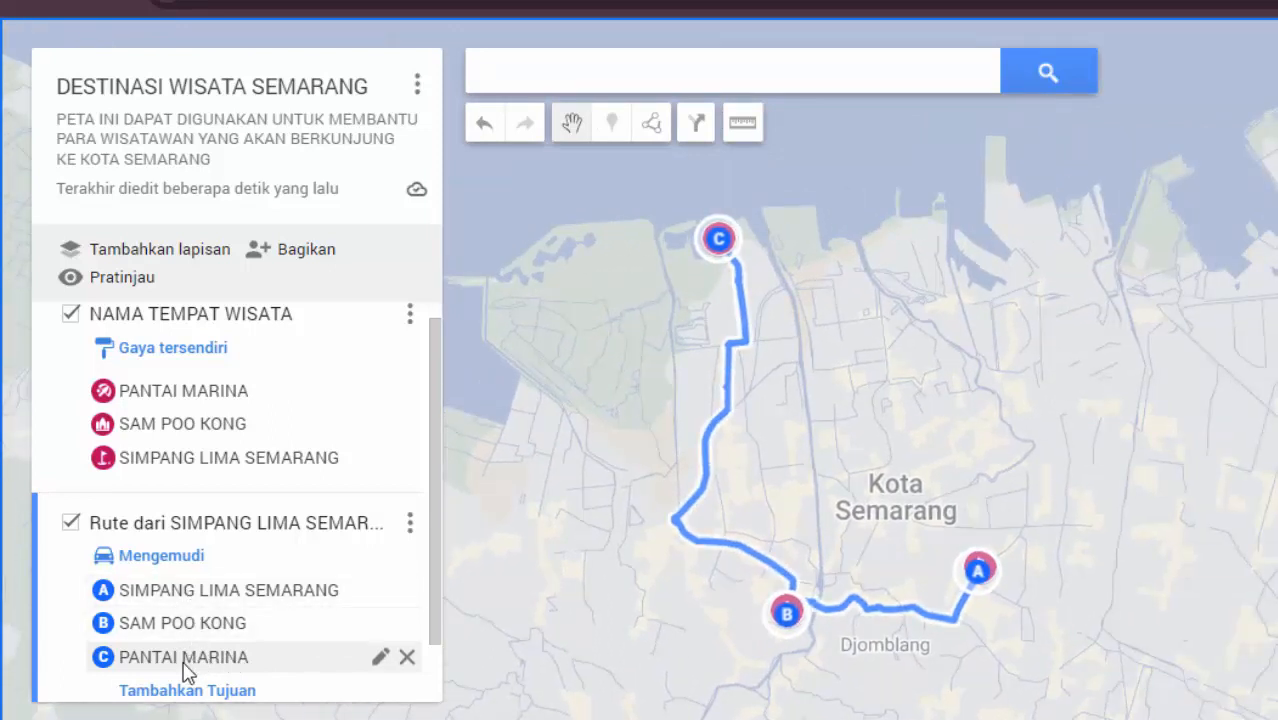
drag(184, 664, 190, 626)
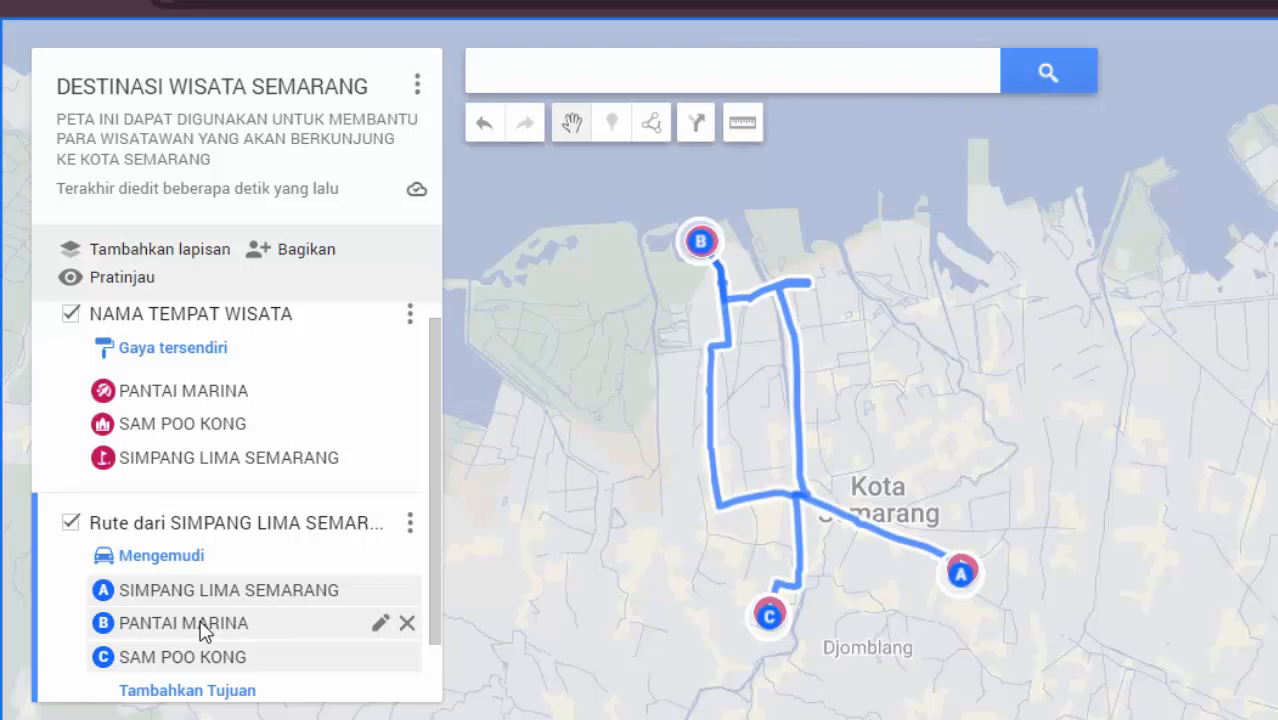
scroll(255, 615, down, 1)
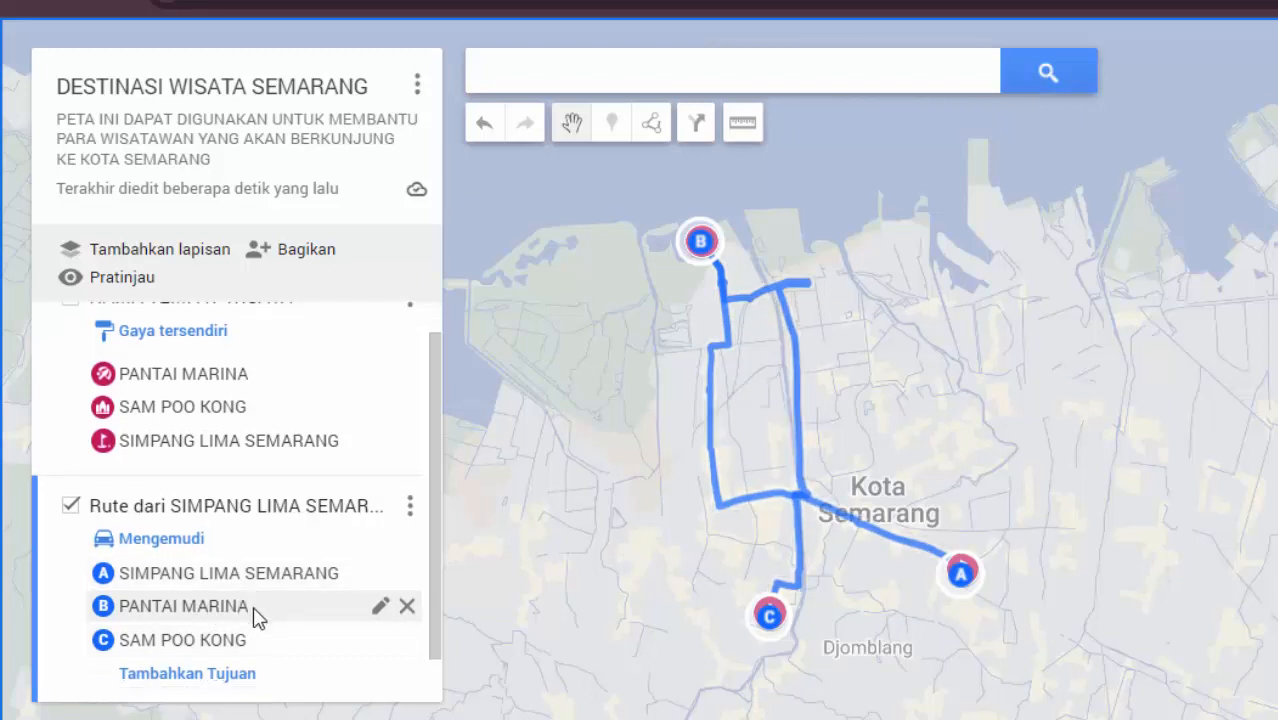
scroll(255, 615, down, 3)
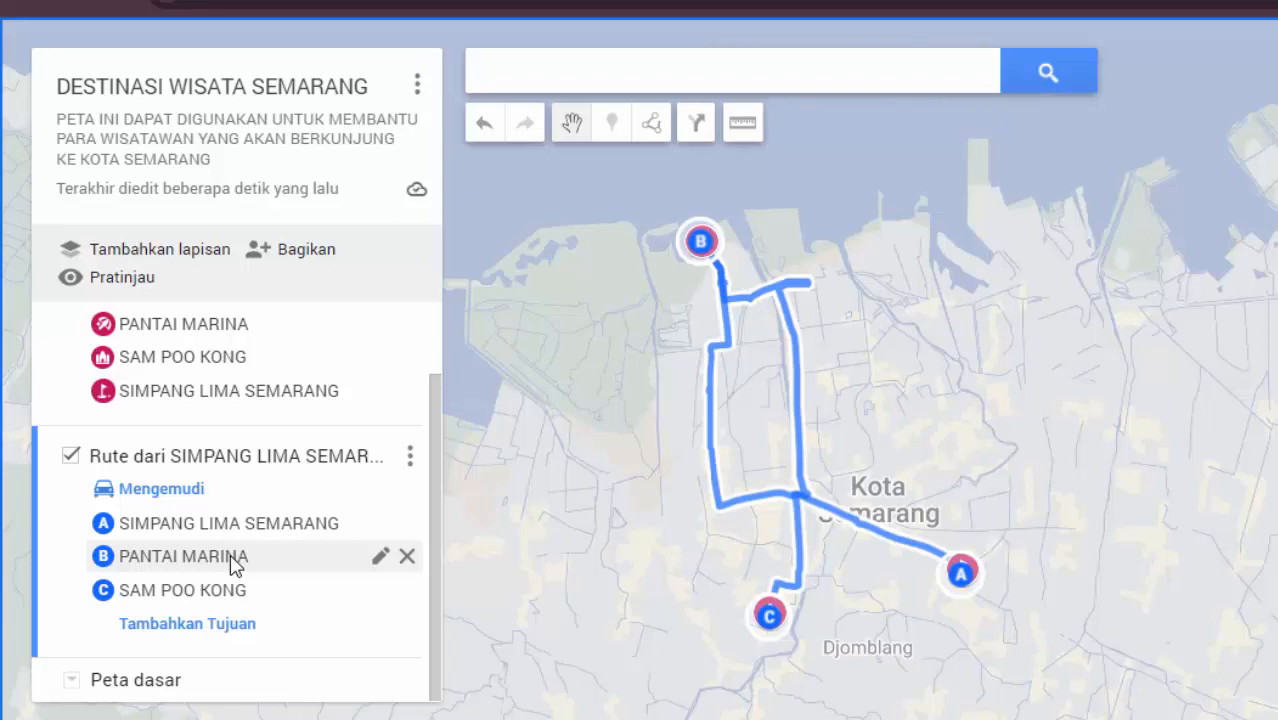
drag(233, 566, 215, 595)
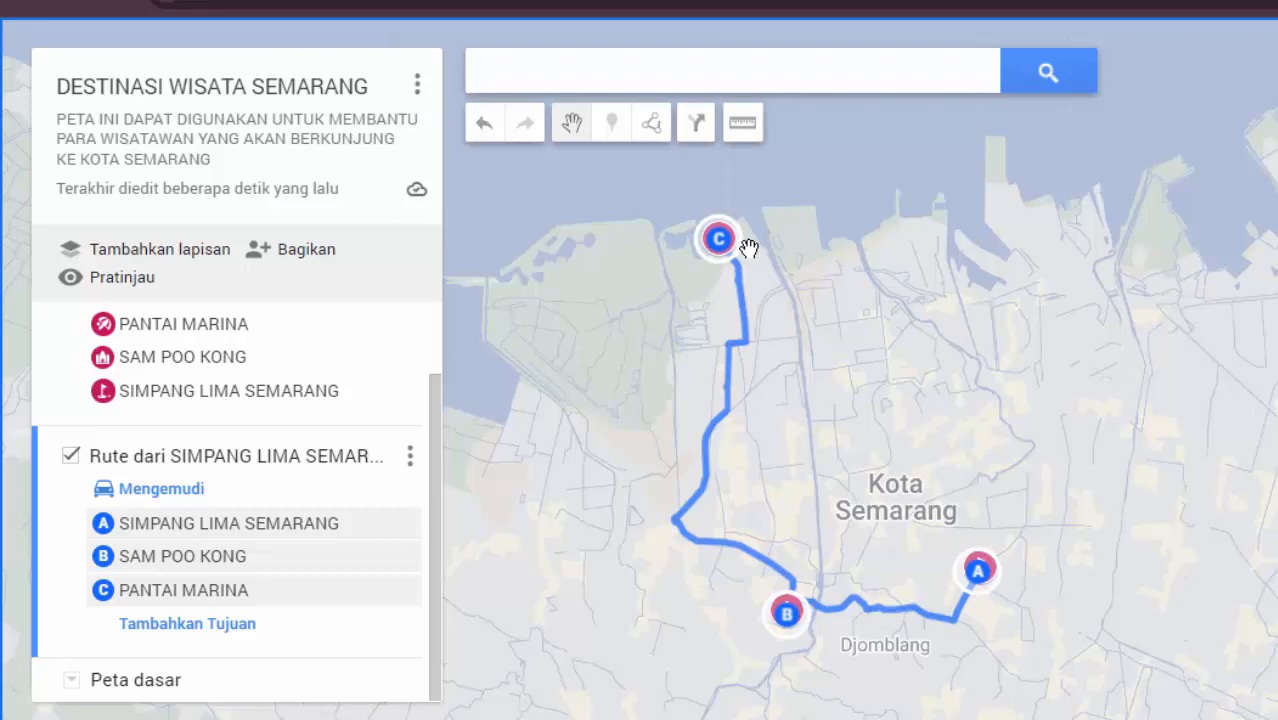
- Measure the straight-line distance from PANTAI MARINA to SIMPANG LIMA SEMARANG
click(748, 129)
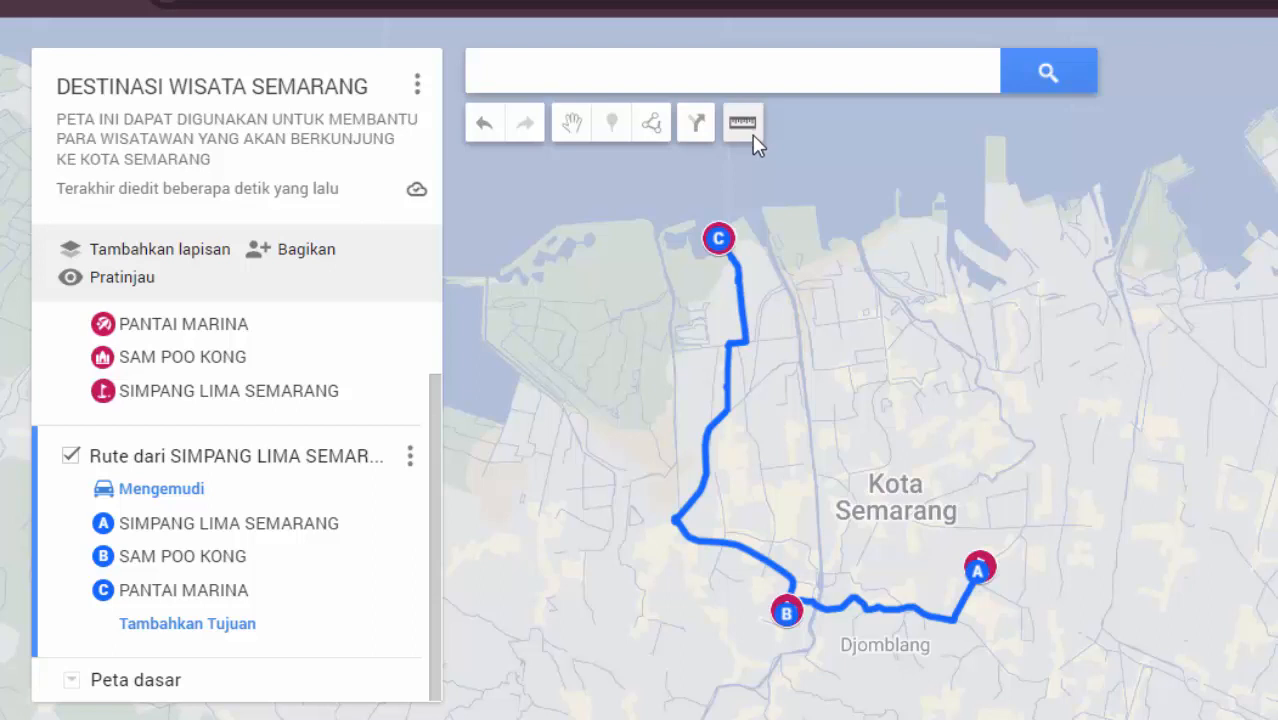
click(720, 238)
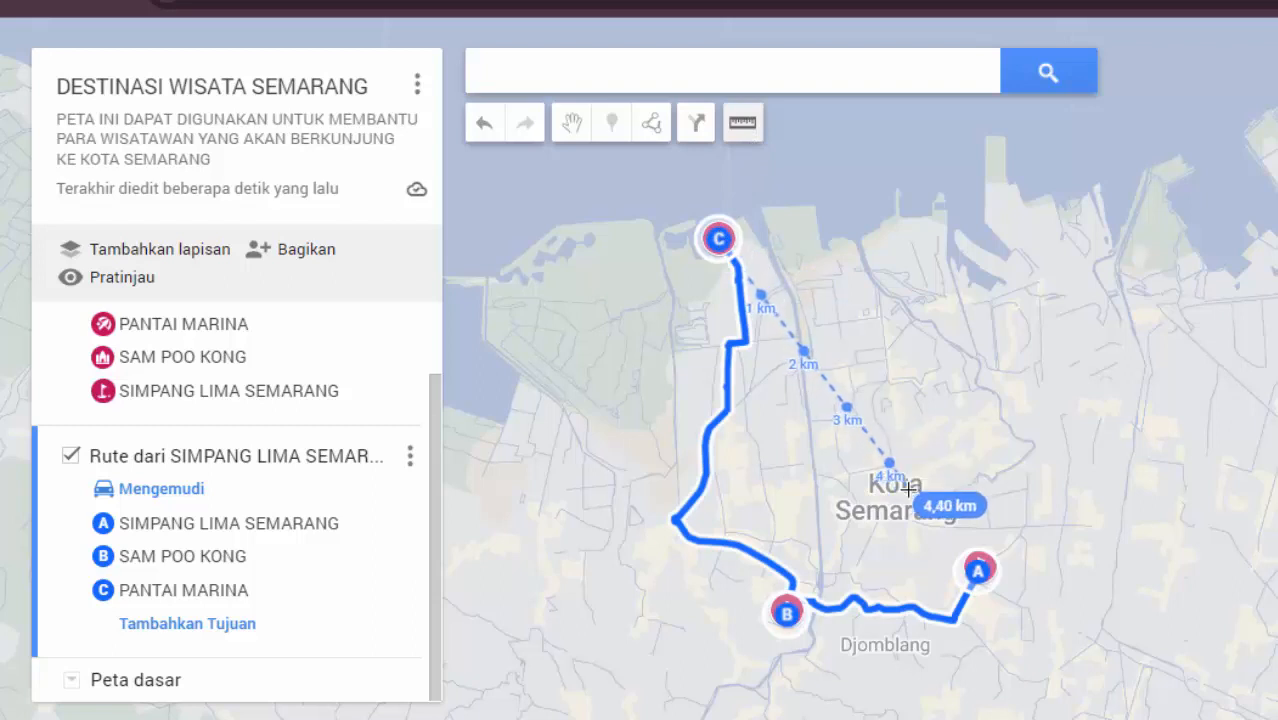
double_click(980, 571)
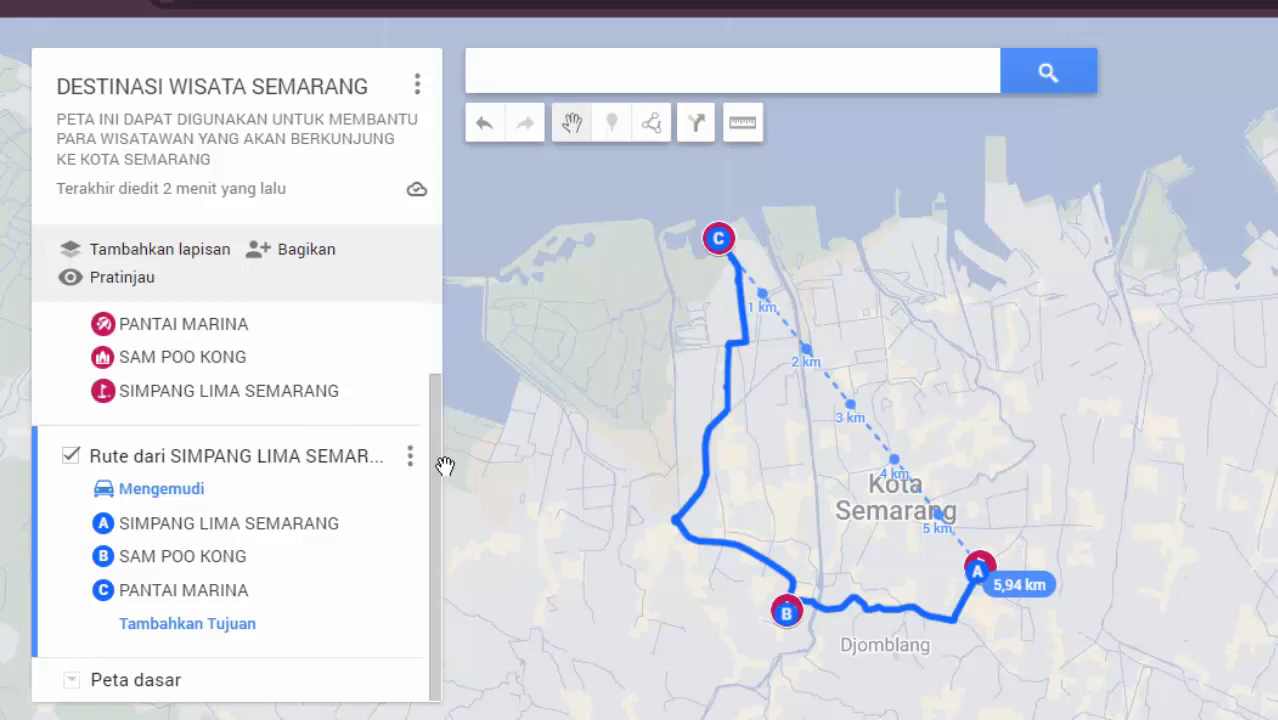
- Share the map so that anyone with the link can view it, and copy the map's link
scroll(433, 492, up, 1)
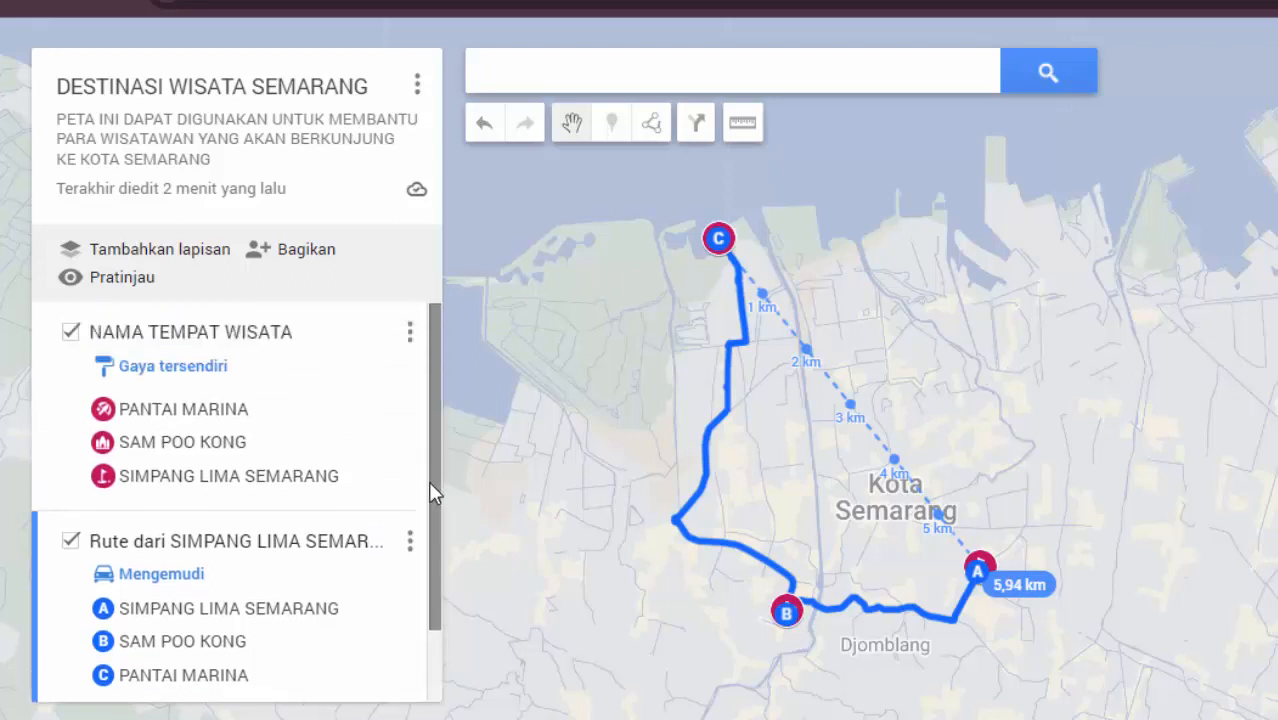
scroll(433, 492, down, 1)
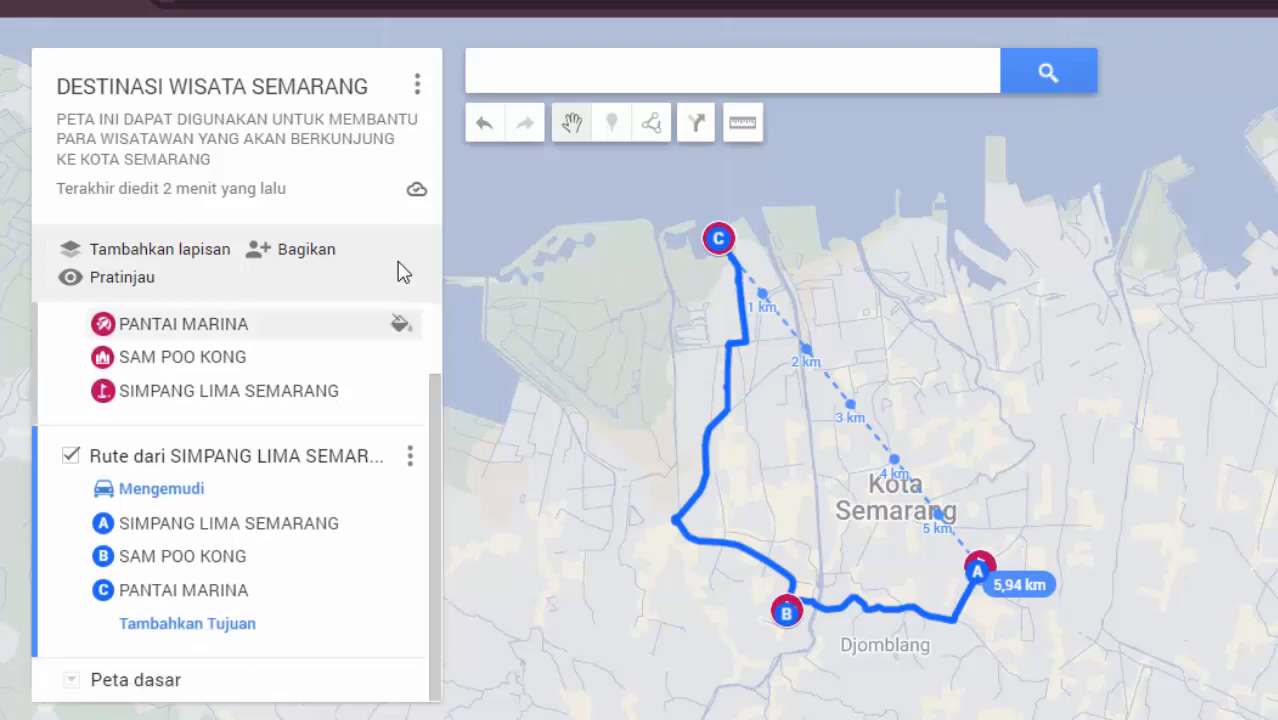
click(314, 259)
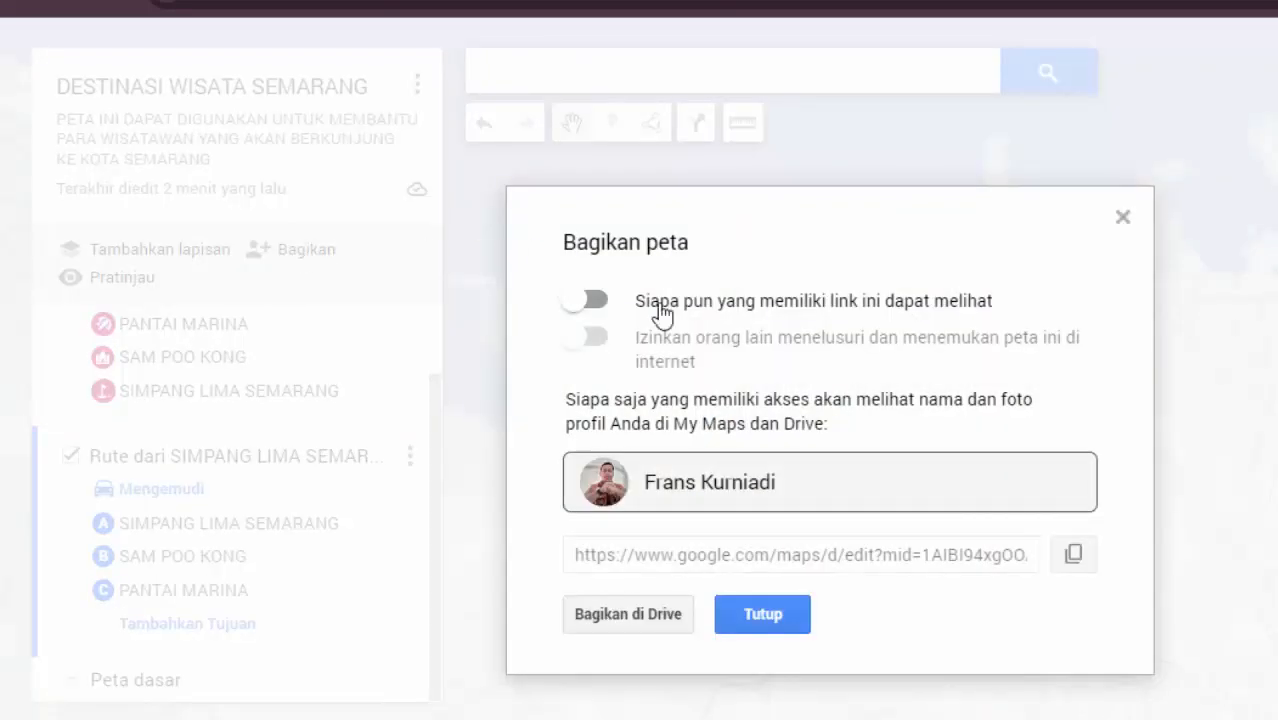
click(596, 302)
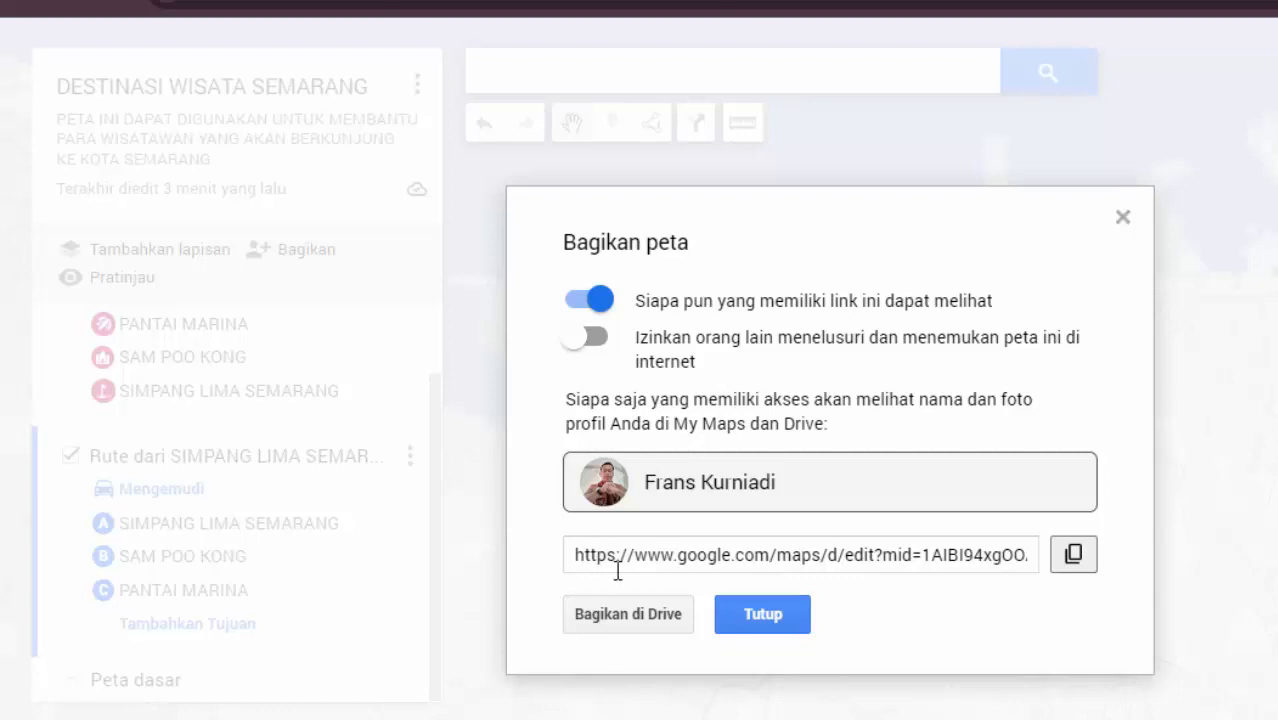
click(1076, 556)
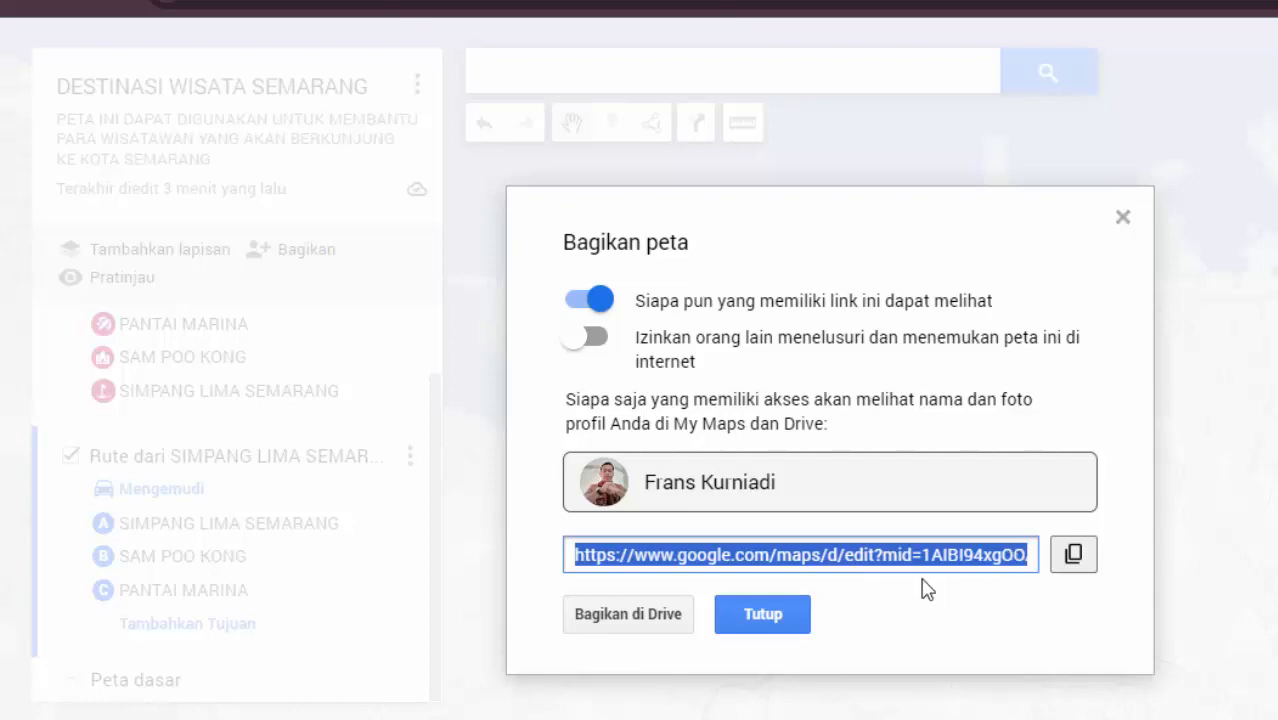
click(785, 625)
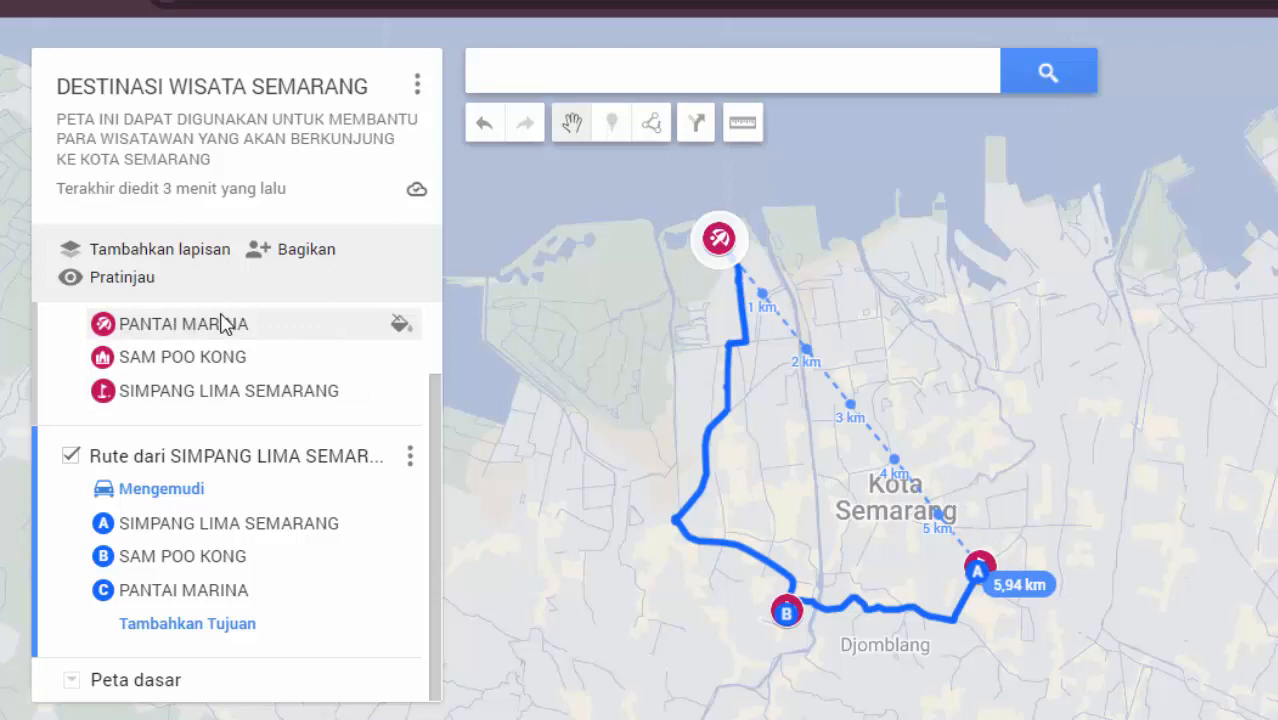
- Review the PANTAI MARINA photo, description and Google Maps details, and select the Daratan Terang base map style
click(185, 326)
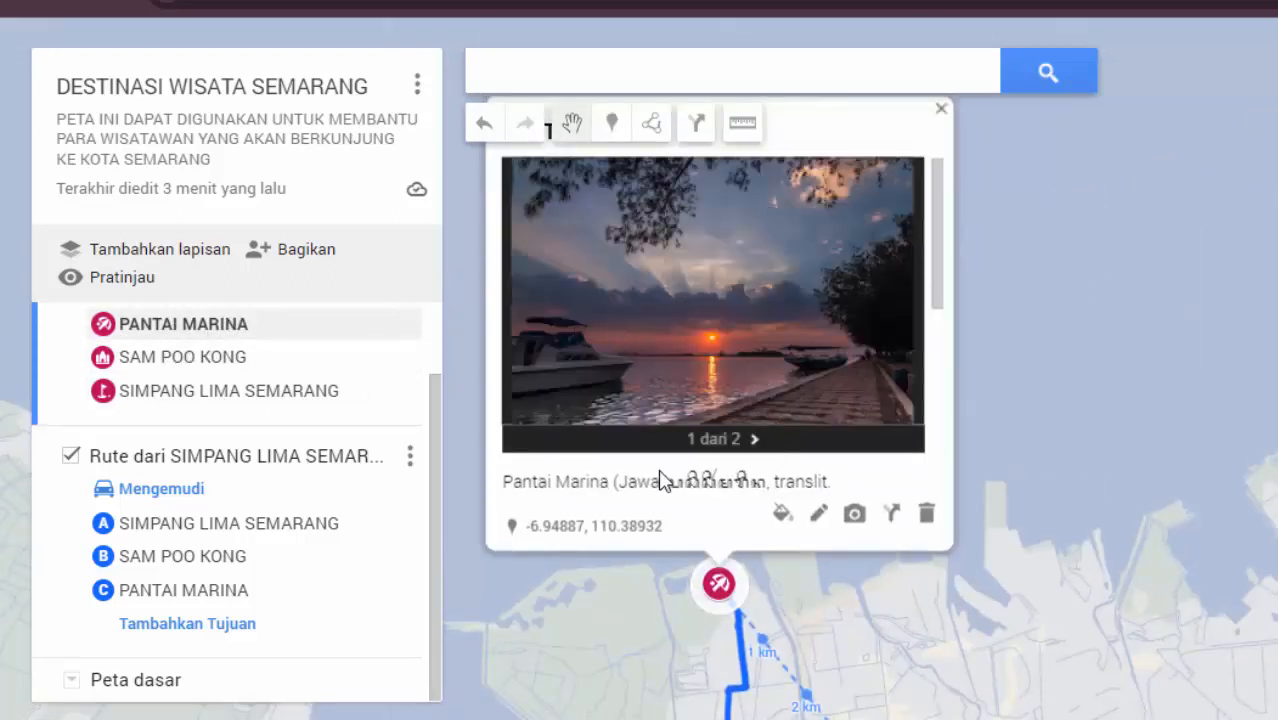
scroll(812, 358, down, 5)
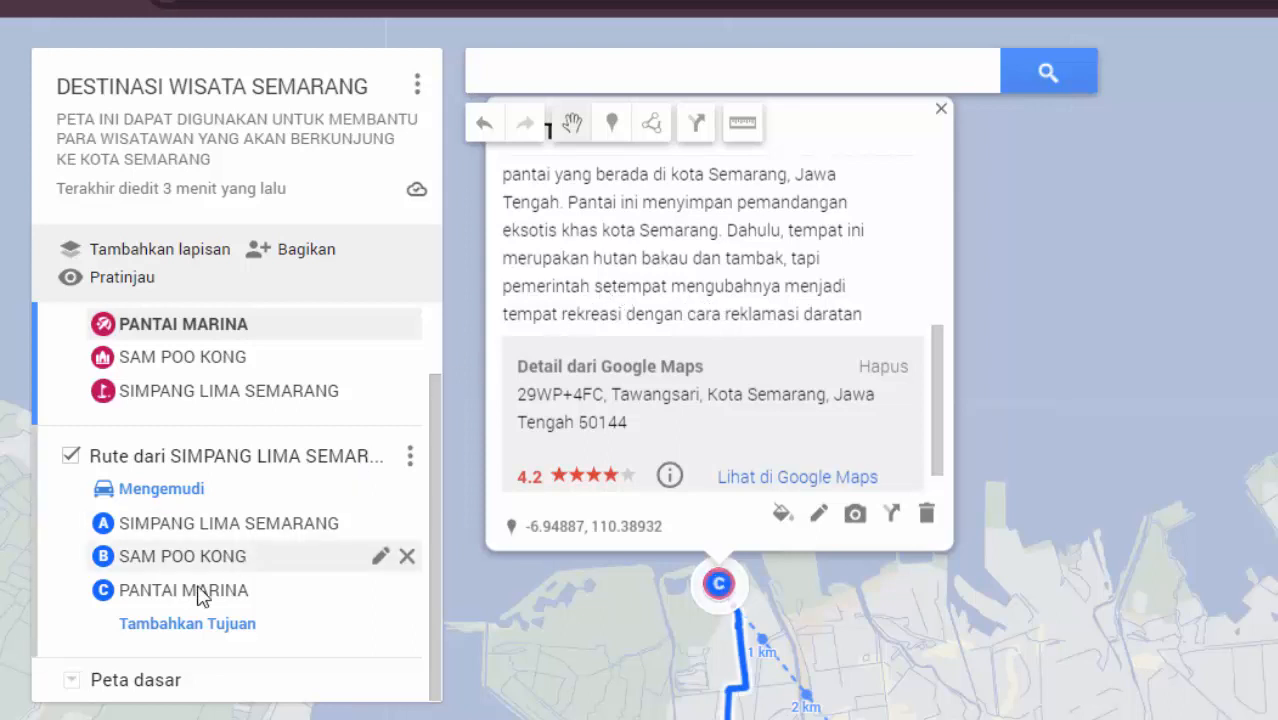
click(71, 681)
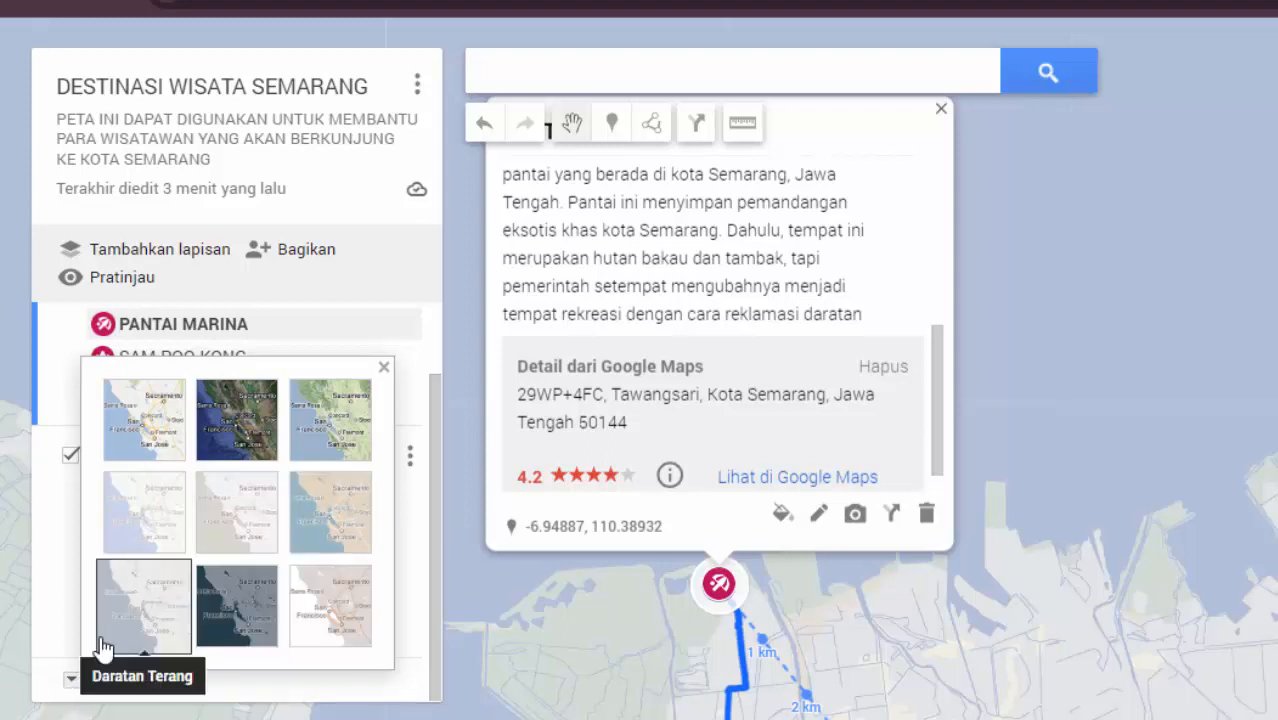
click(148, 628)
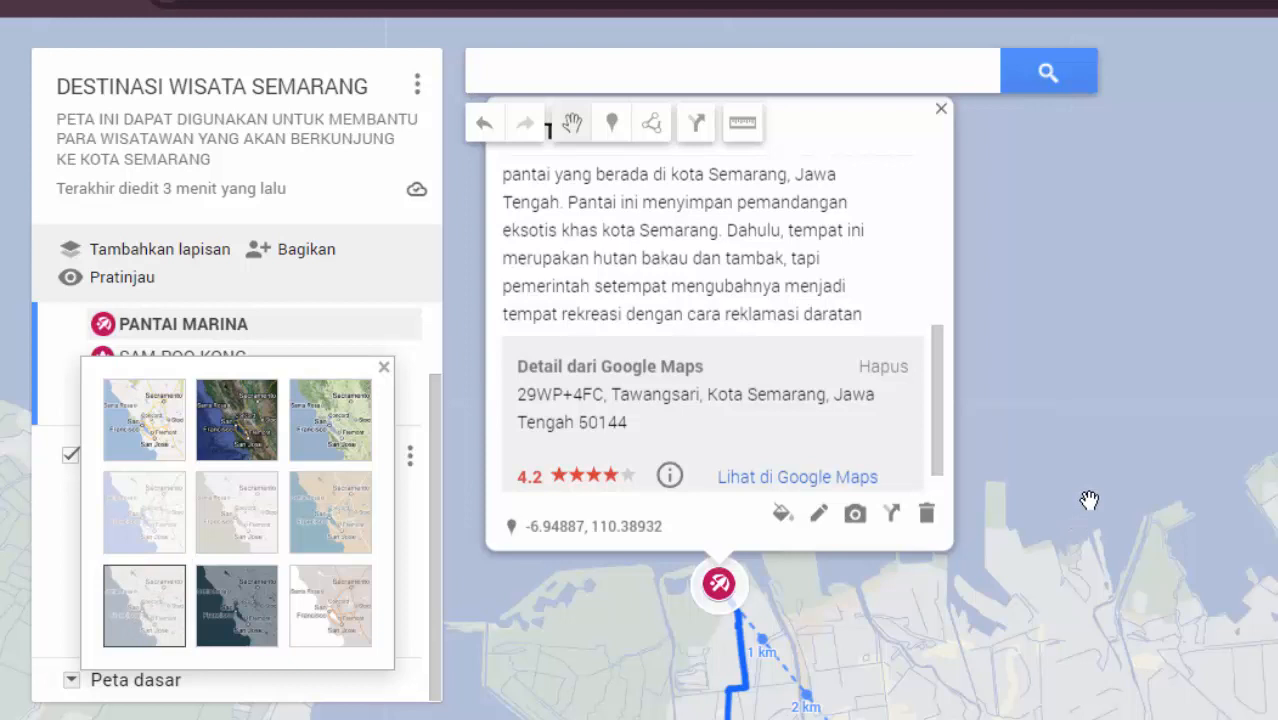
click(1087, 503)
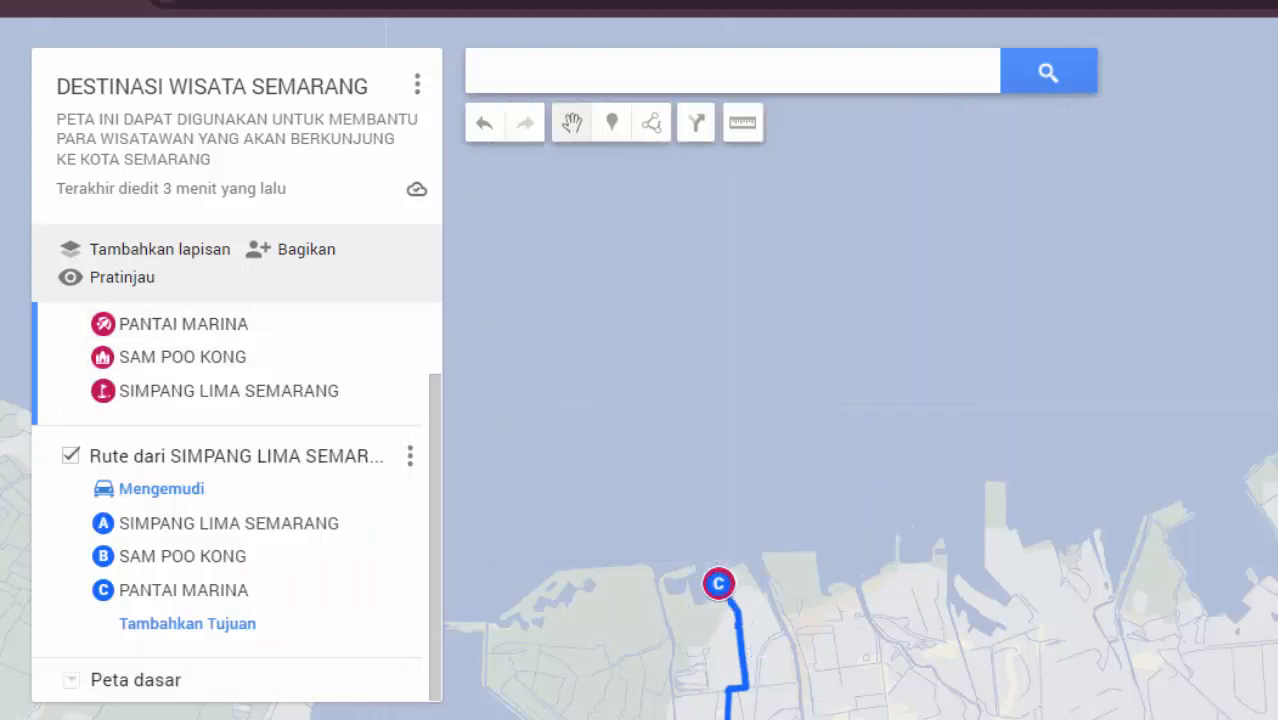
drag(1024, 690, 1107, 335)
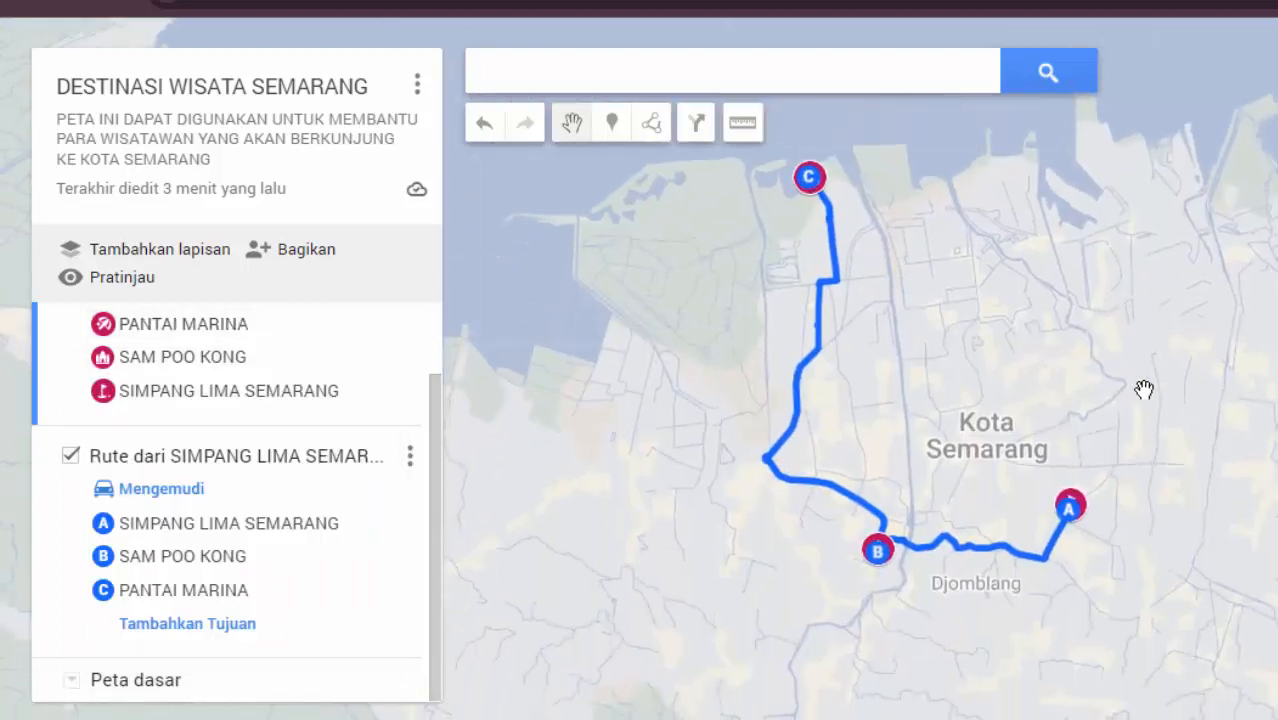